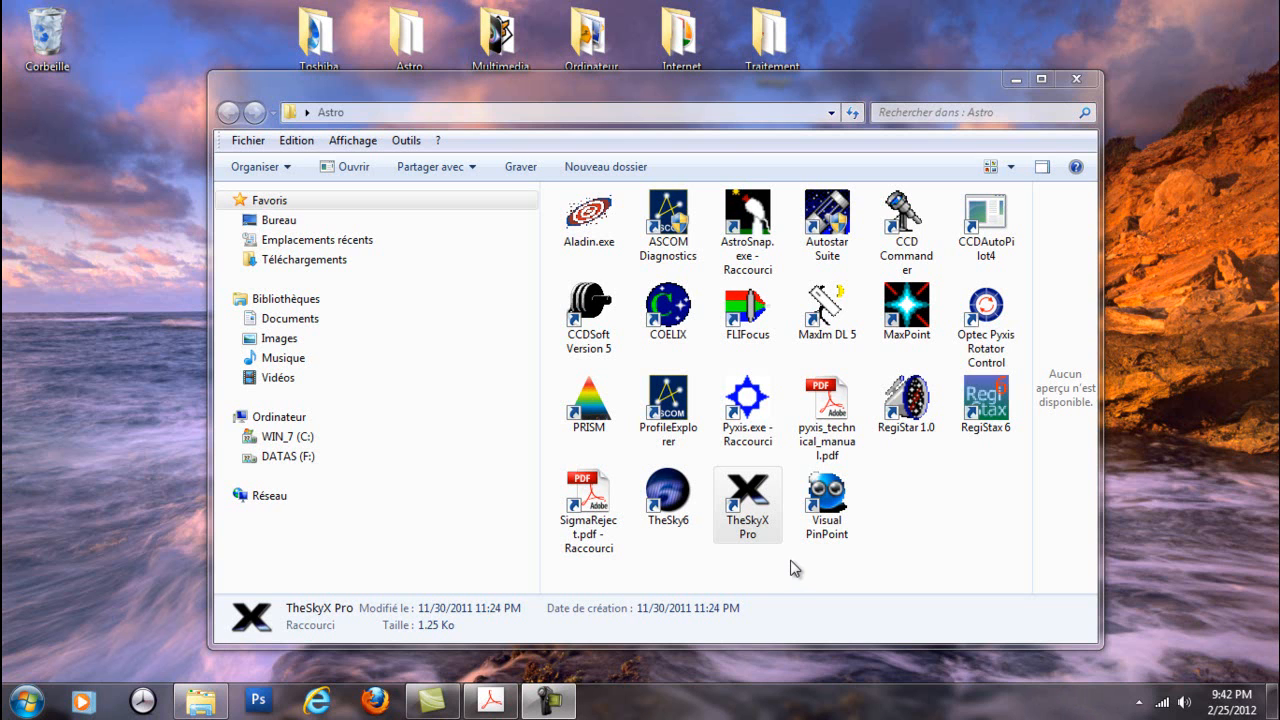
Launch TheSkyX Pro from its shortcut in the Astro folder
left_click(762, 500)
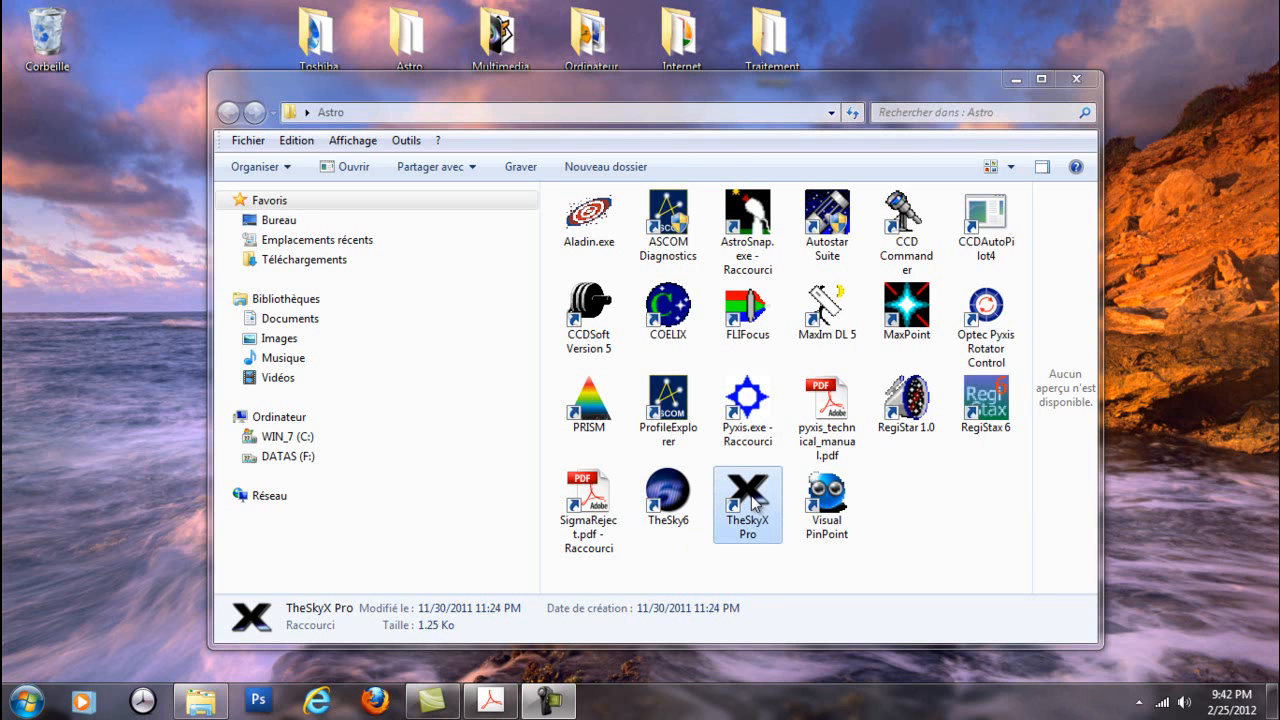
double_click(758, 499)
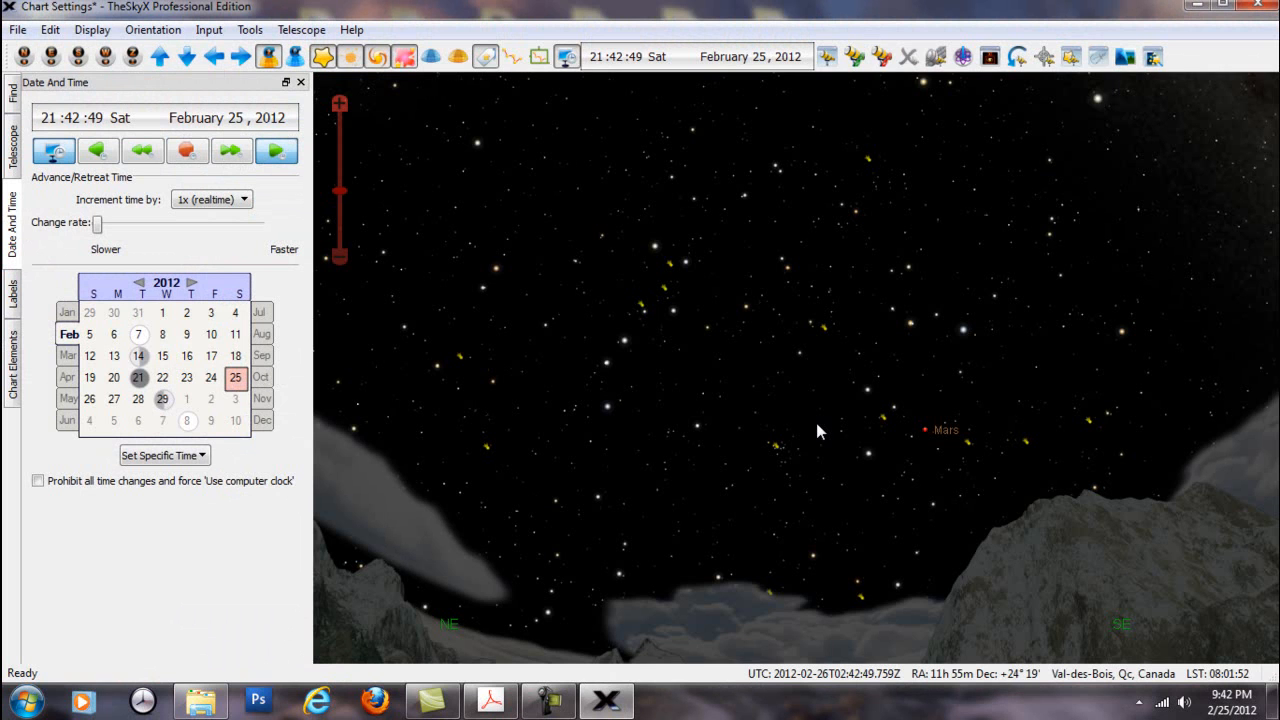
mouse_move(735, 382)
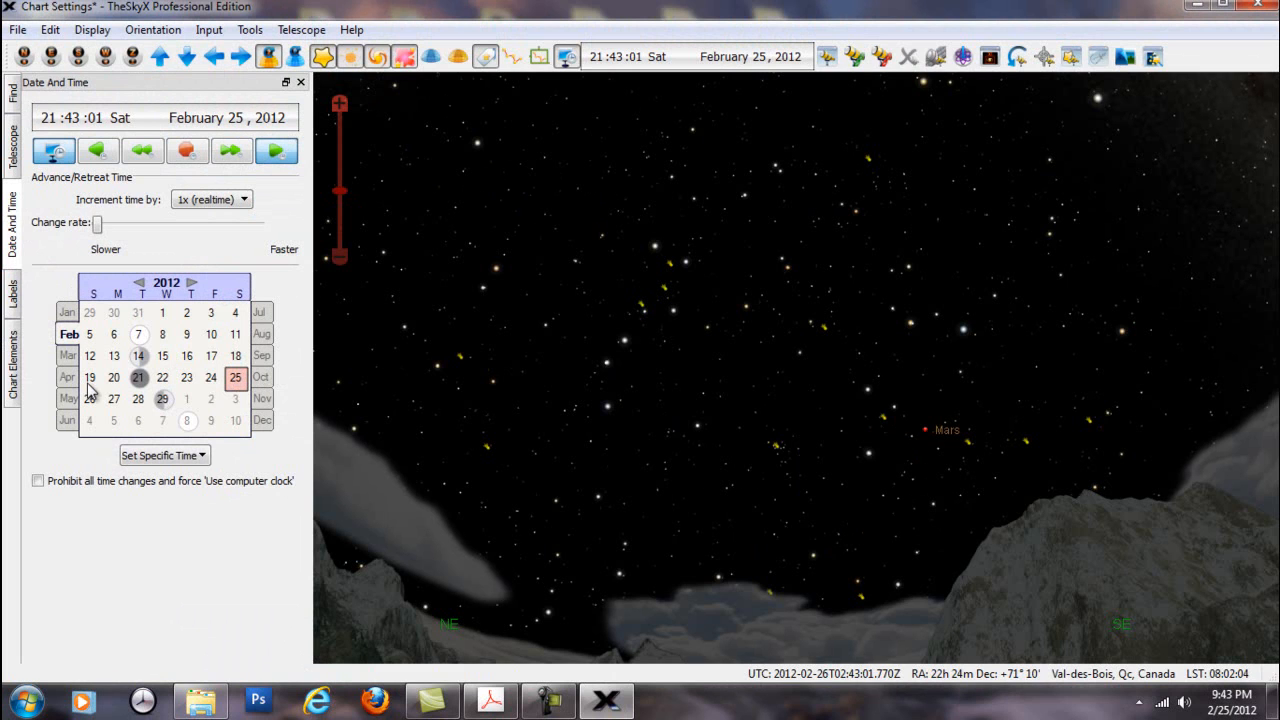
Close the docked Date And Time, Labels, Chart Elements, Telescope and Find panes so the sky chart fills the window
left_click(300, 83)
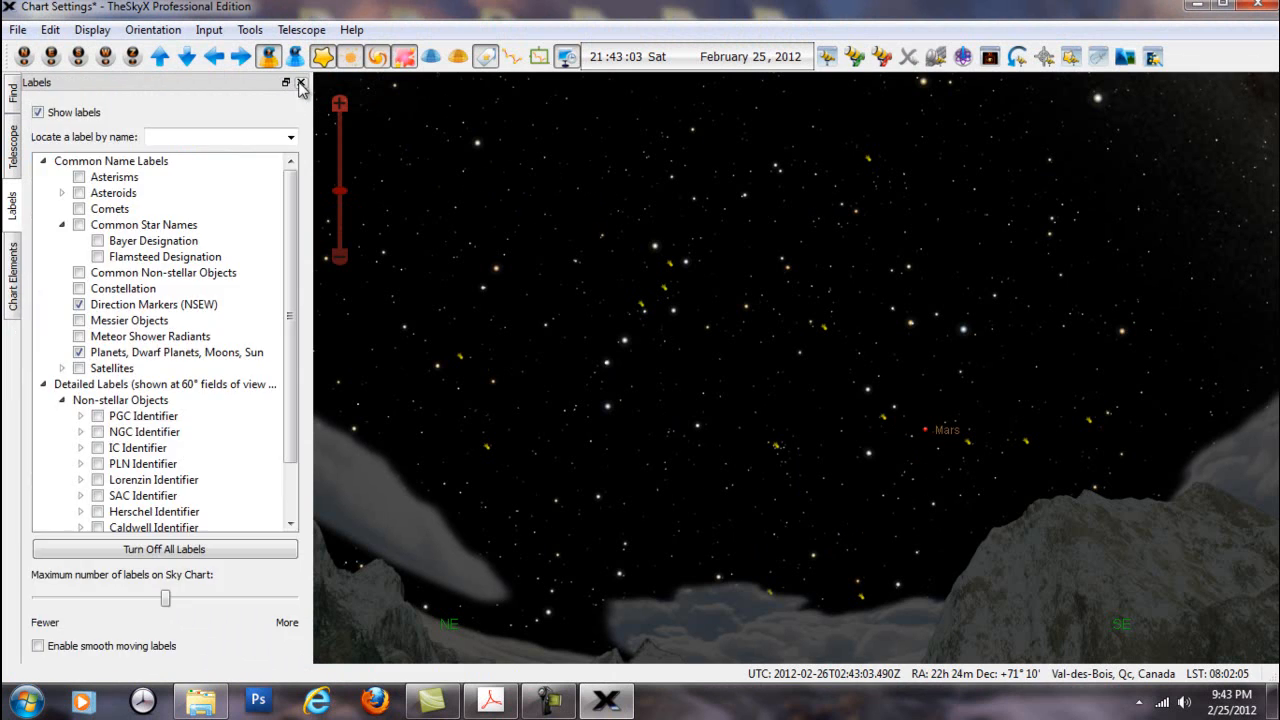
left_click(300, 83)
left_click(300, 83)
left_click(300, 83)
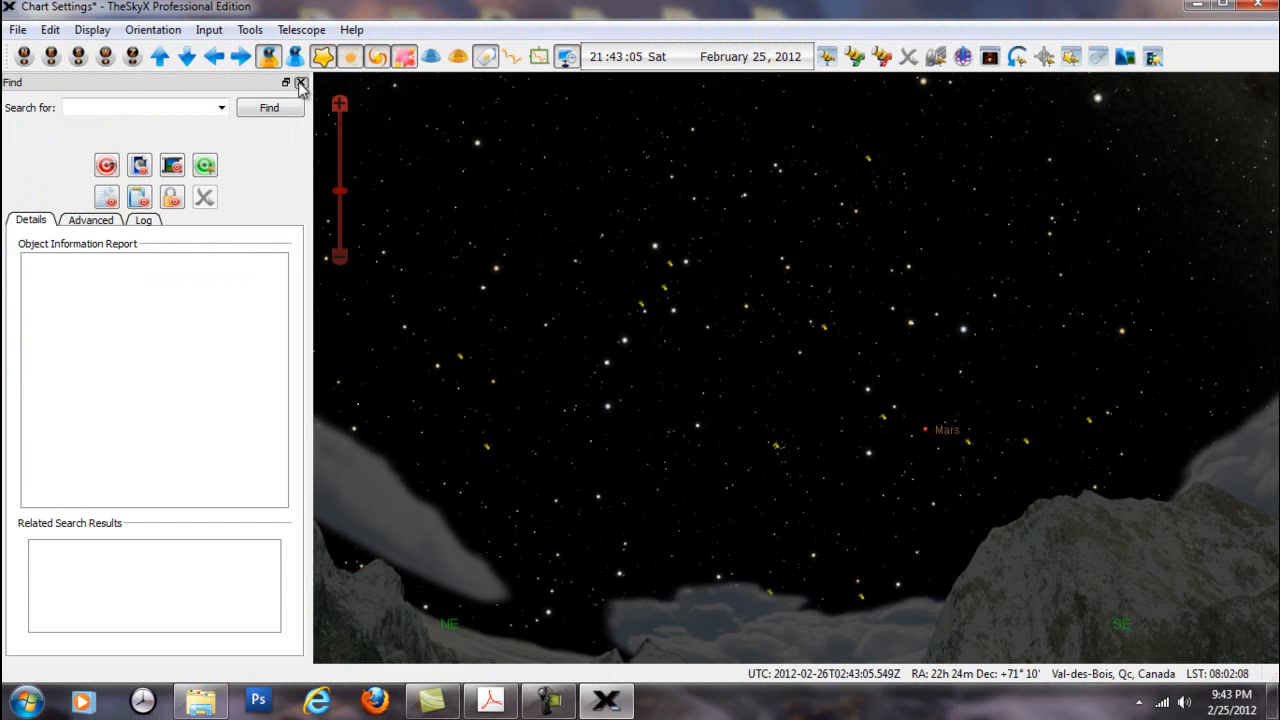
left_click(300, 83)
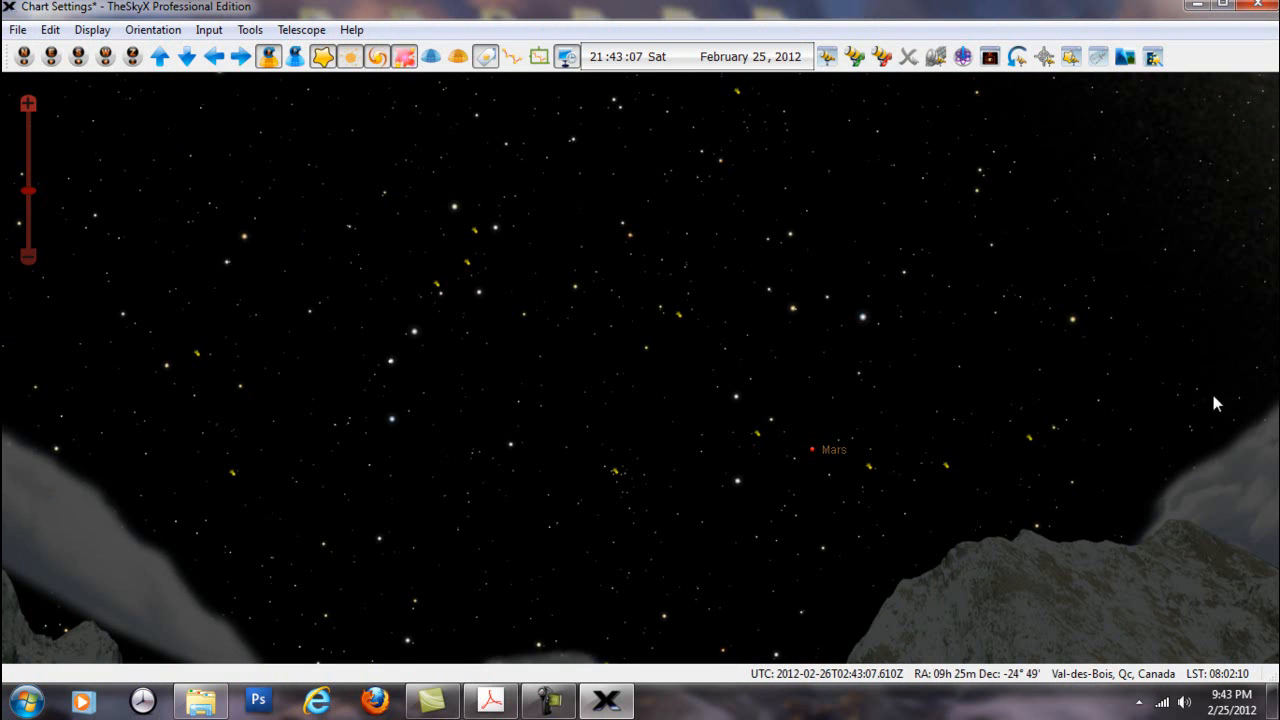
Show the object information tip near Mars, and zoom the sky chart out to the full horizon and back in
mouse_move(772, 447)
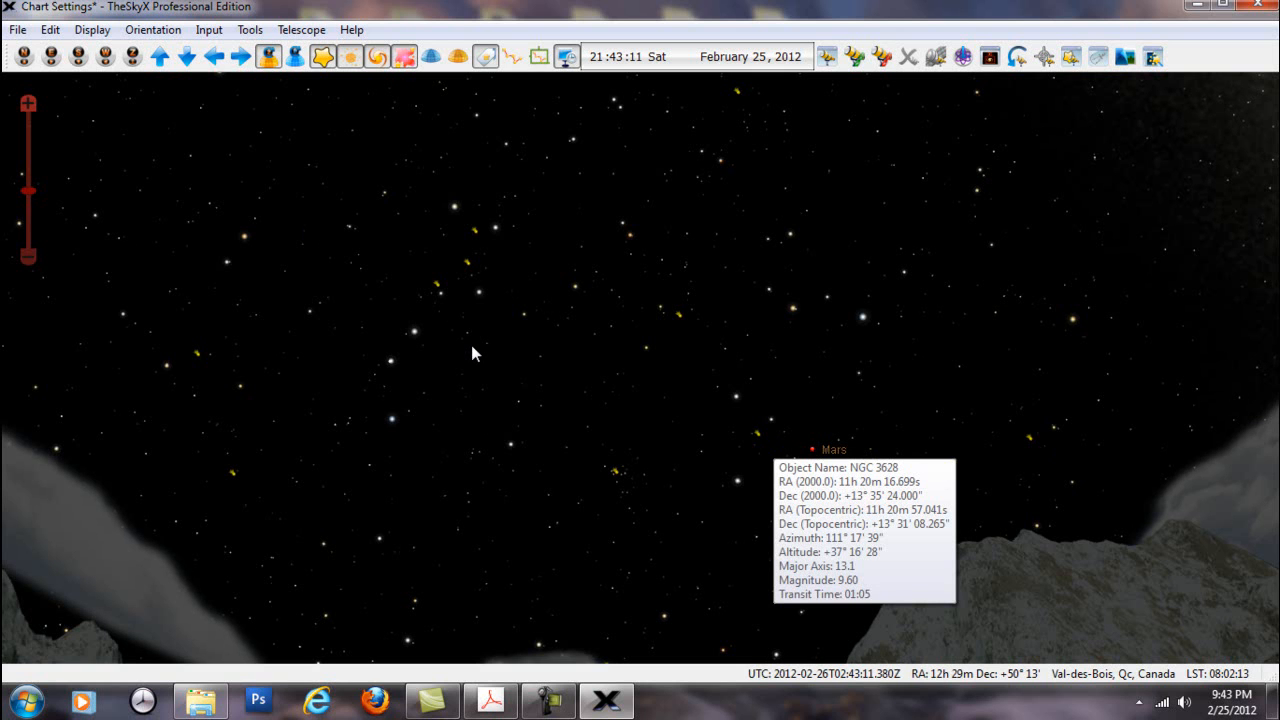
scroll(471, 345, "down", 5)
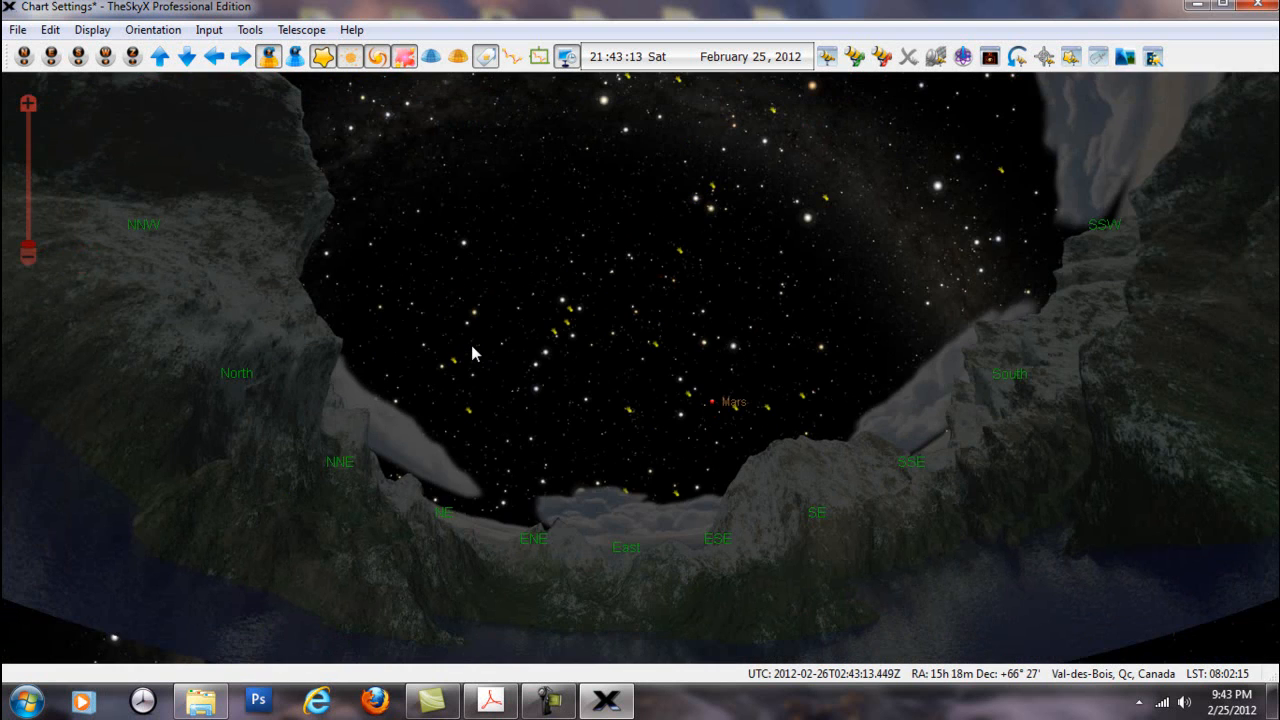
scroll(471, 345, "up", 3)
scroll(471, 345, "up", 2)
scroll(471, 345, "down", 2)
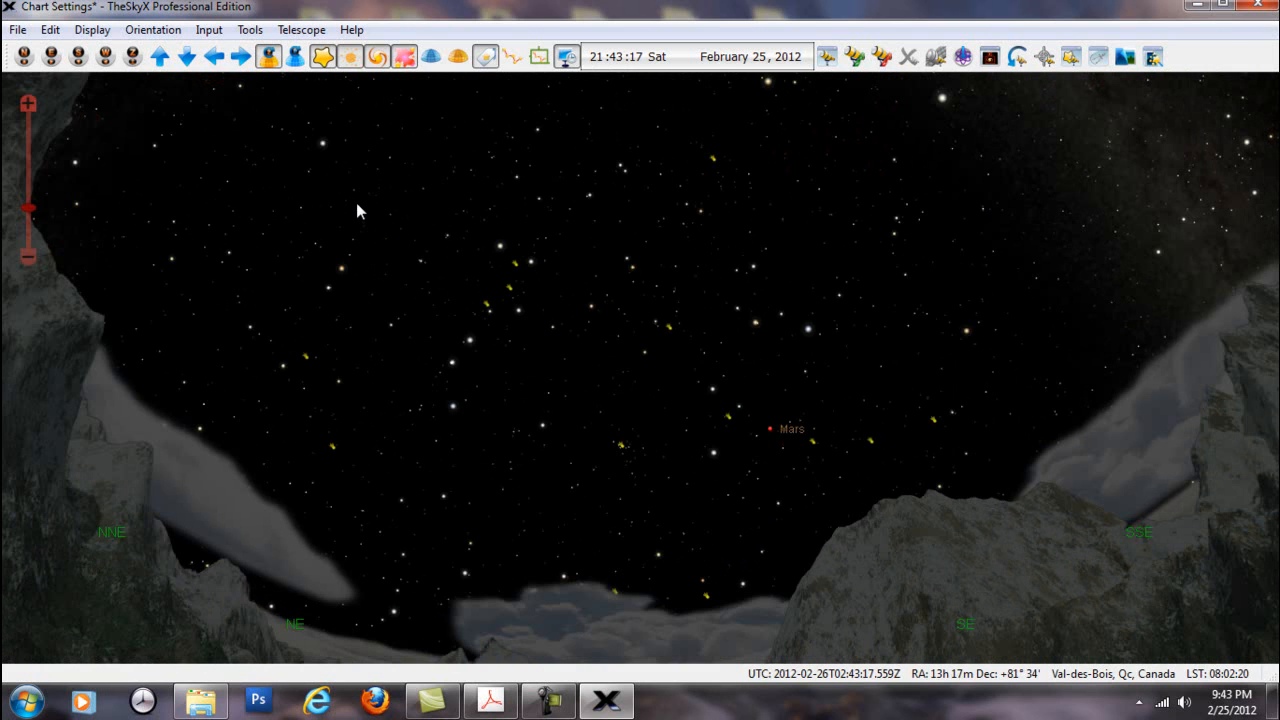
mouse_move(358, 212)
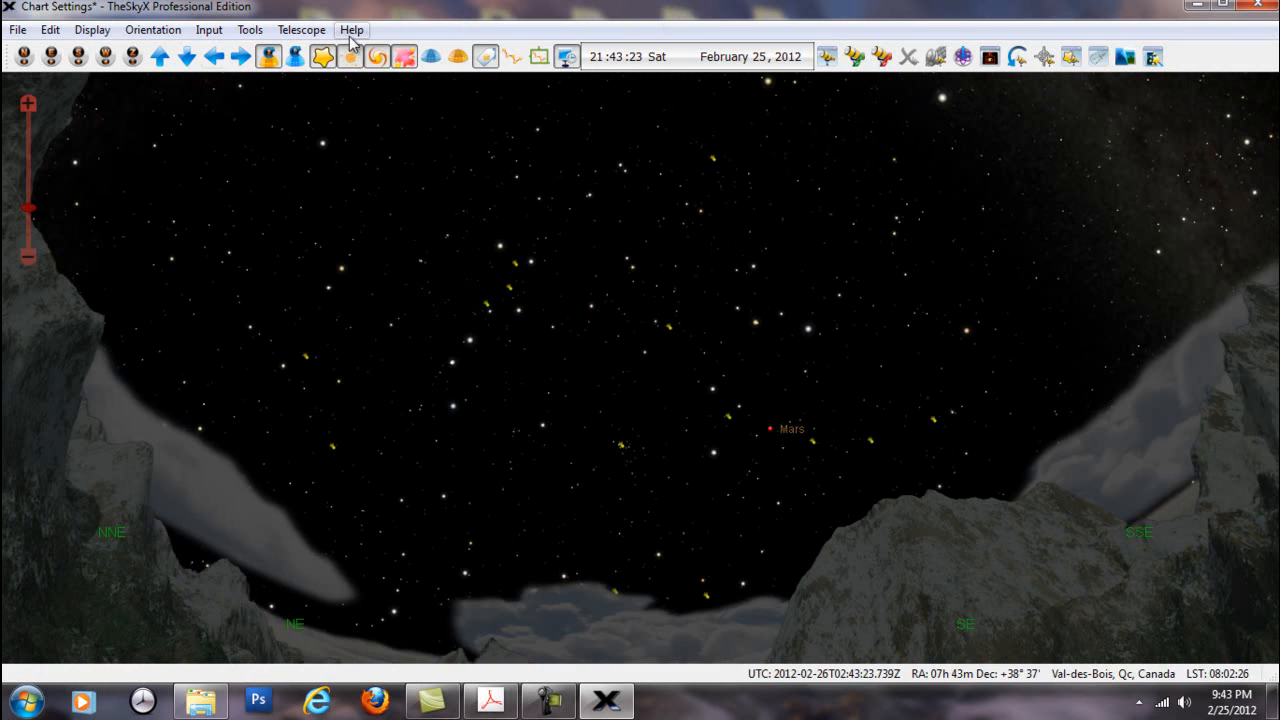
Start a new sky chart document and restore the default Sky Chart settings with it
left_click(17, 30)
left_click(42, 50)
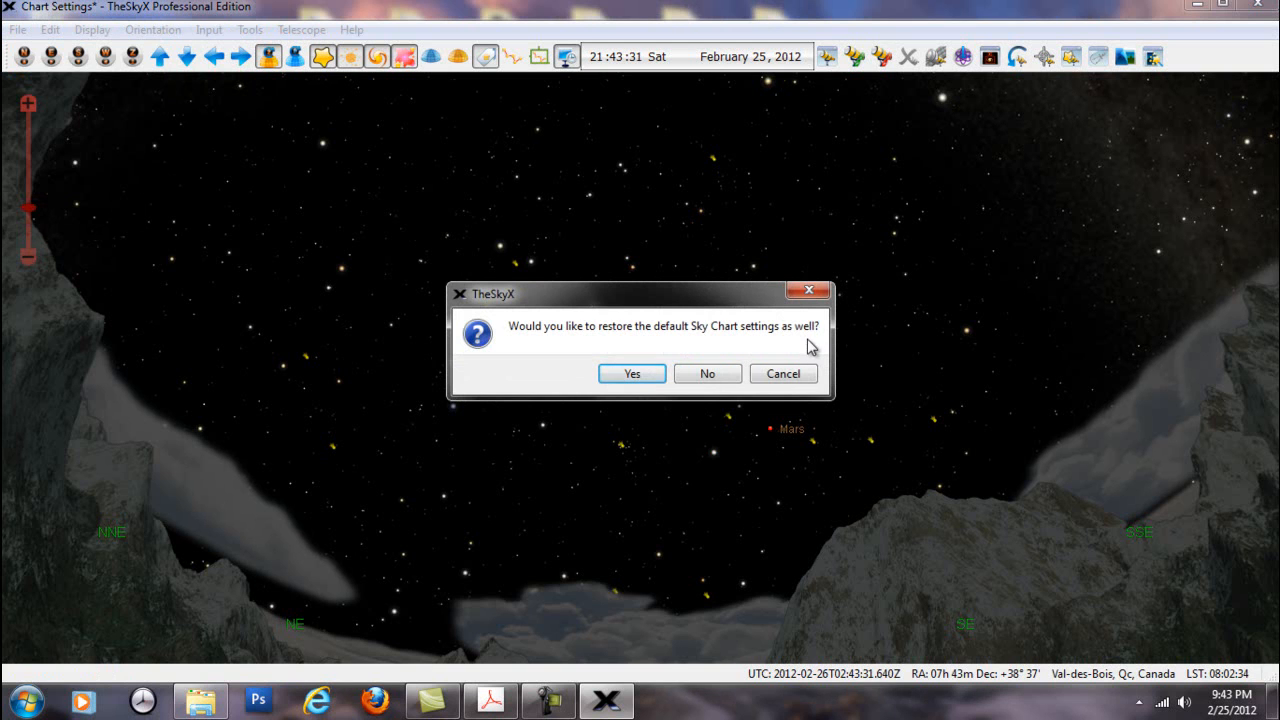
left_click(650, 380)
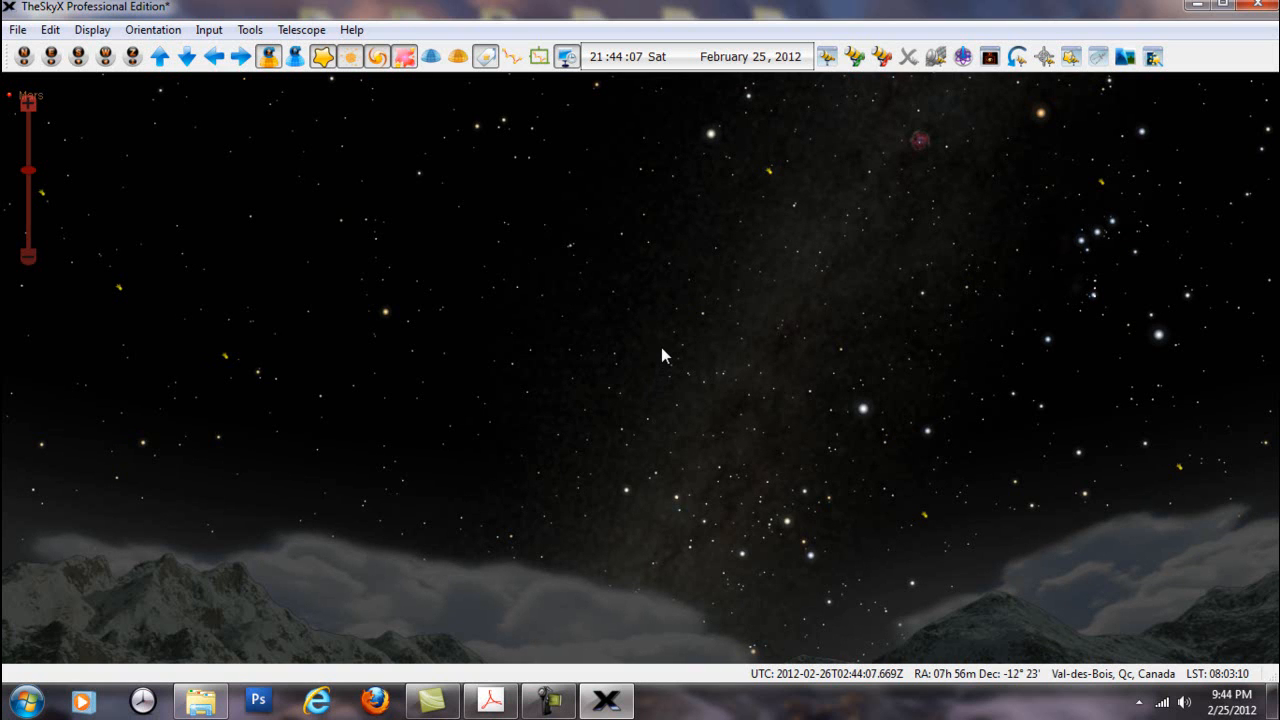
Open TheSkyX User Guide PDF and go to its title on page 1
left_click(350, 30)
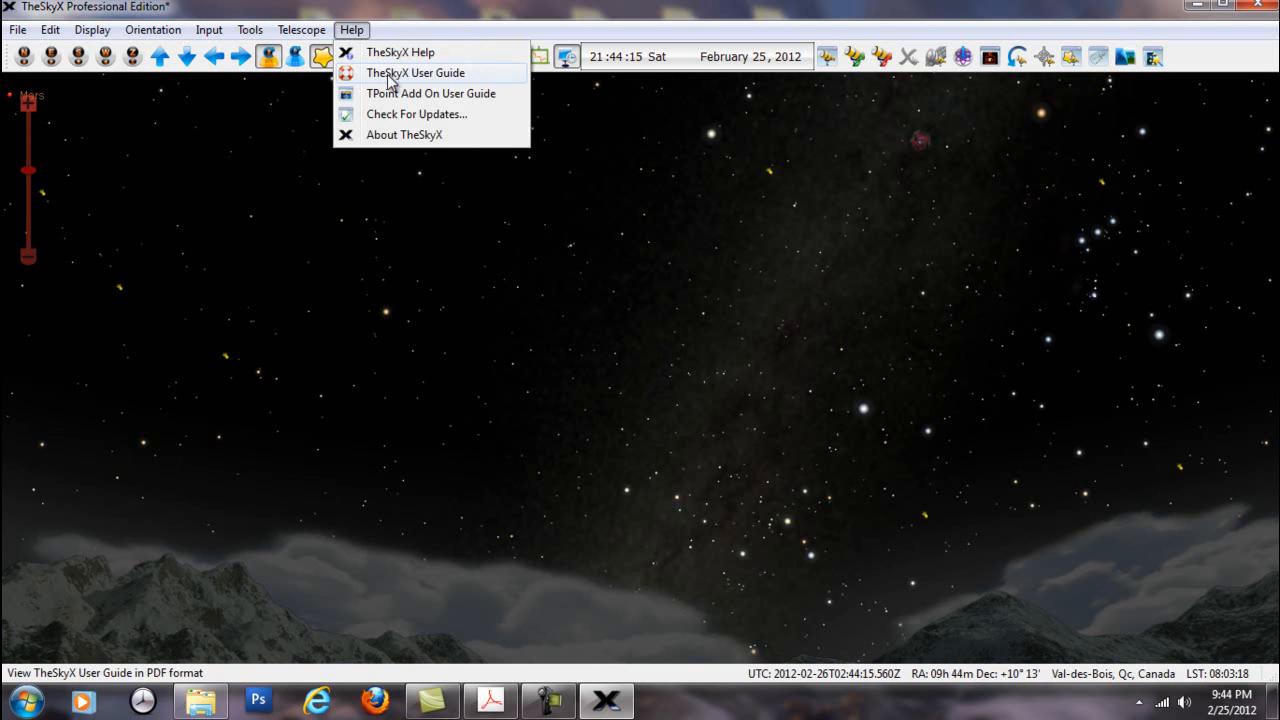
left_click(389, 76)
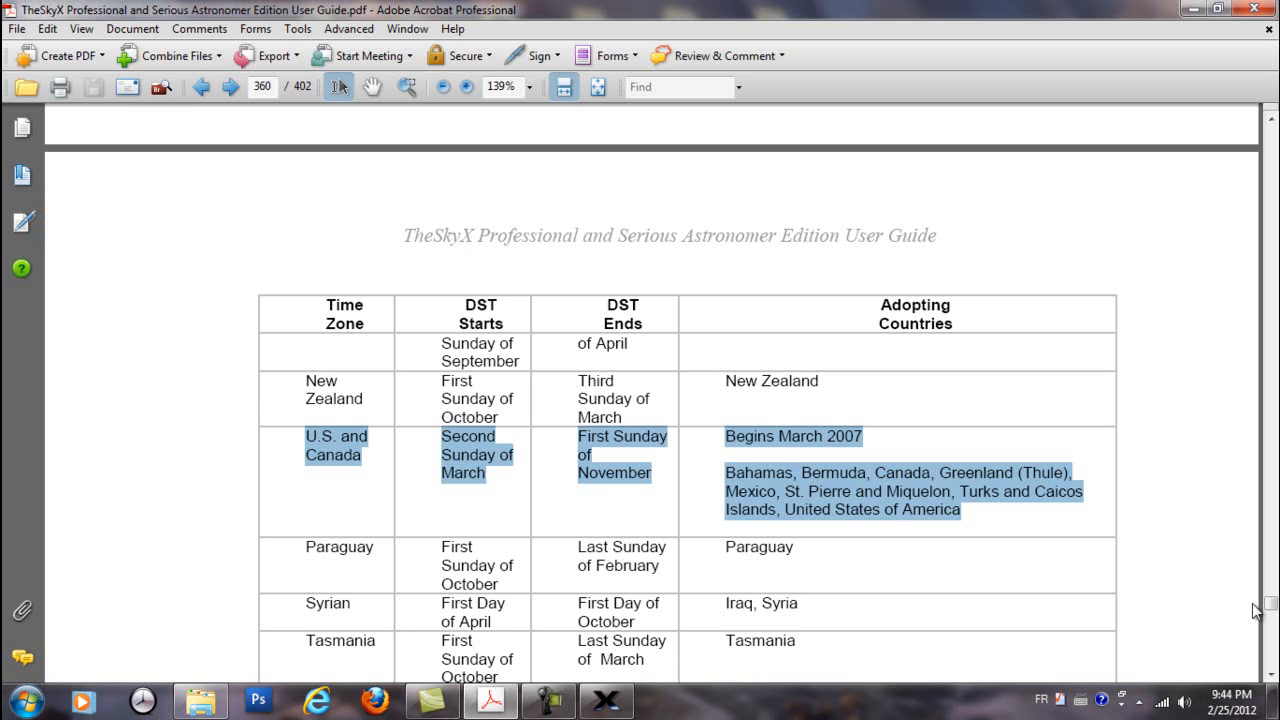
left_click_drag(1270, 603, 1267, 100)
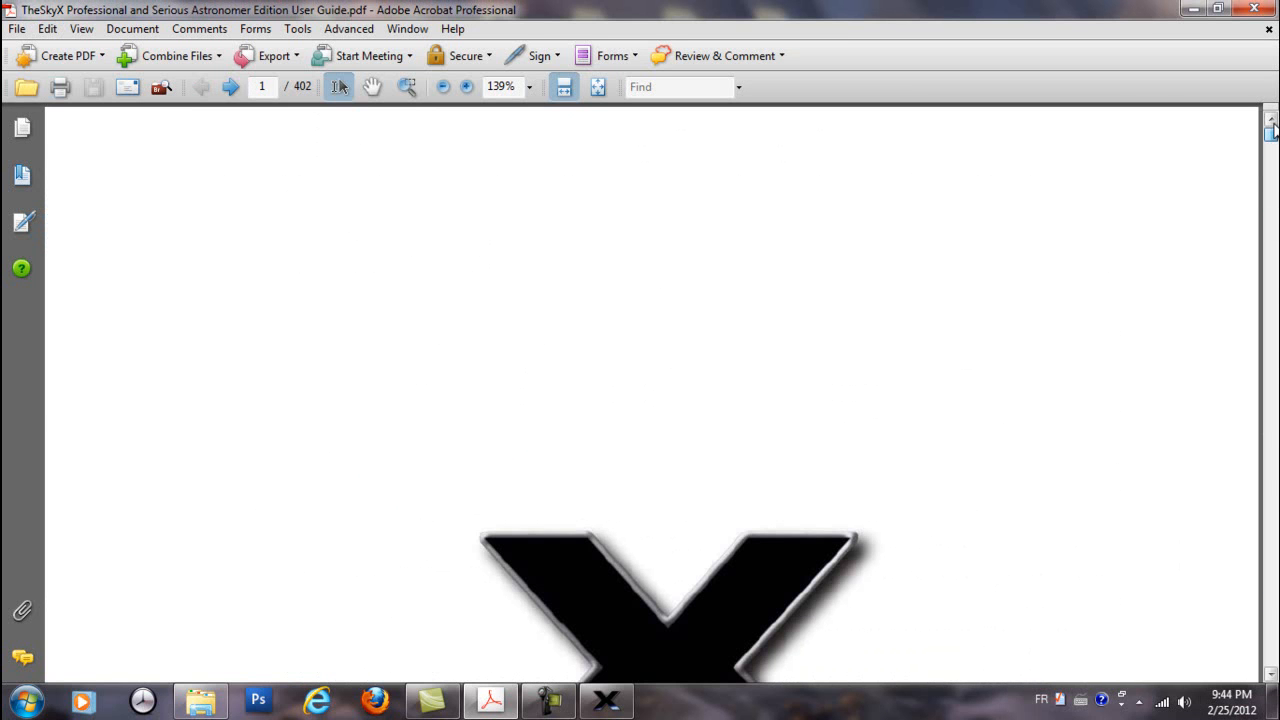
scroll(630, 413, "down", 3)
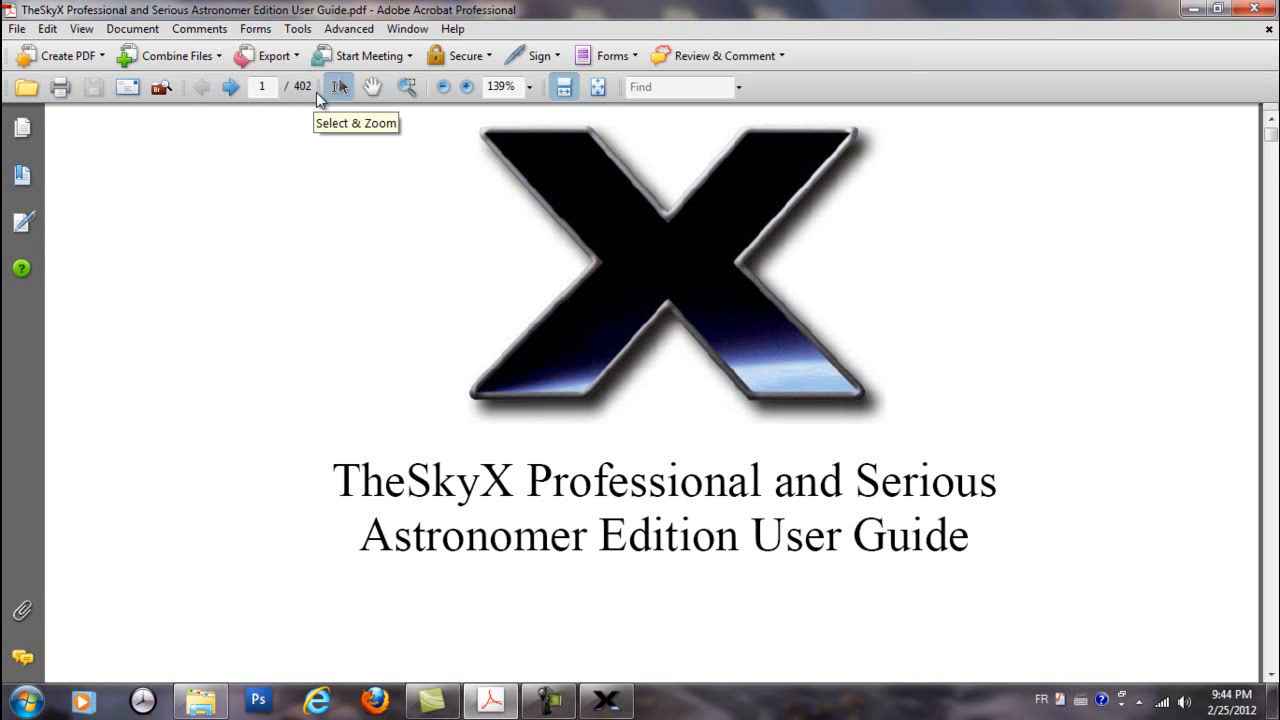
Examine the user guide's location settings section on pages 26 to 28, including the Custom and Earth Map options
left_click_drag(1274, 140, 1272, 170)
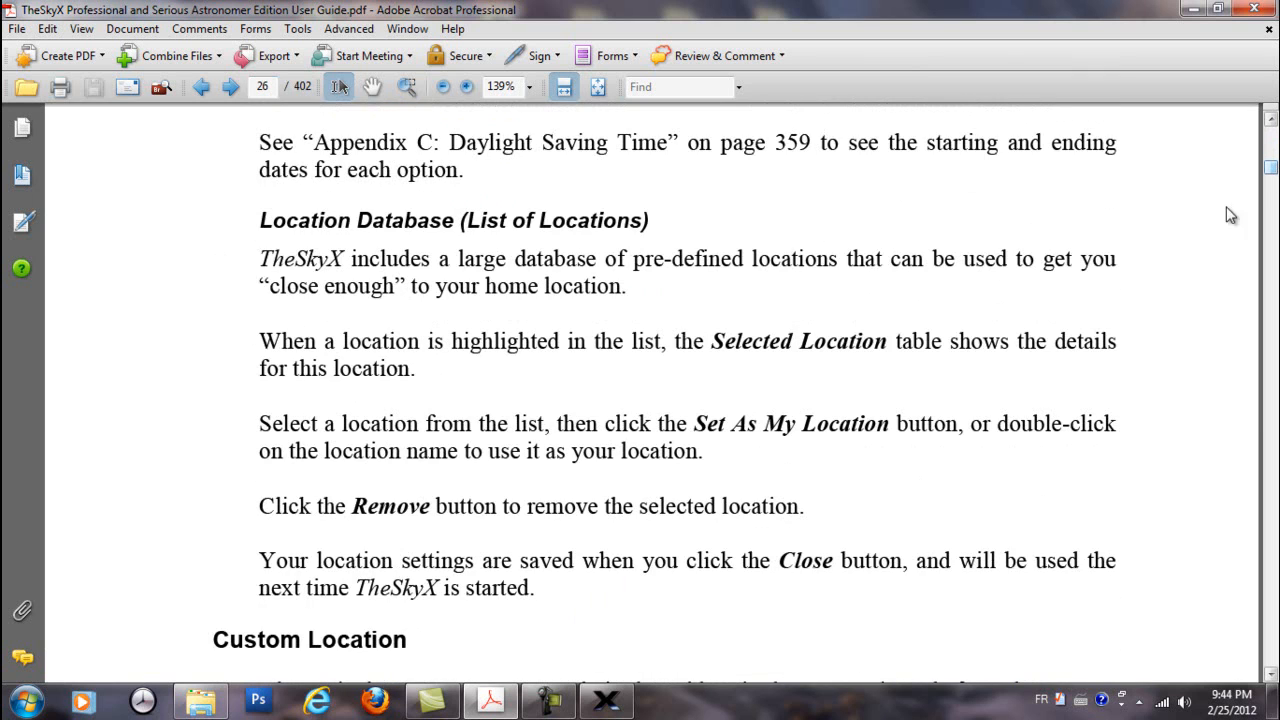
scroll(817, 641, "down", 10)
scroll(820, 636, "down", 1)
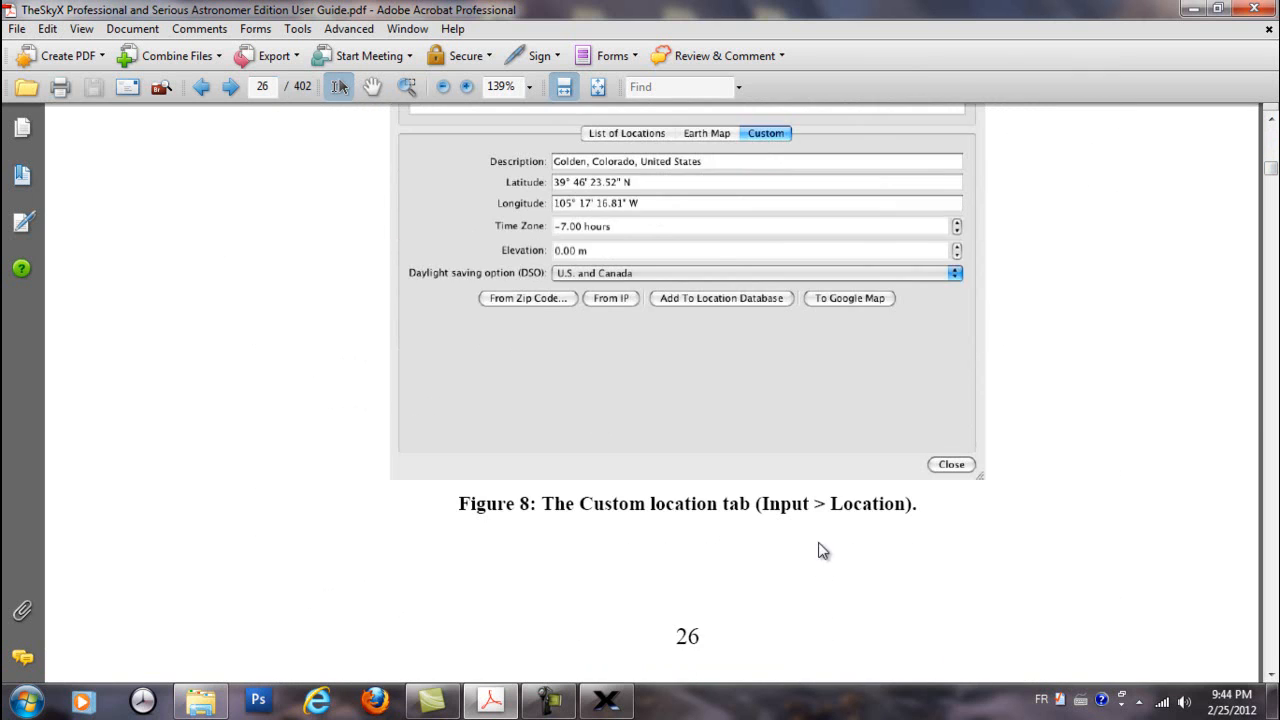
scroll(820, 545, "up", 2)
scroll(805, 520, "down", 6)
scroll(795, 508, "down", 15)
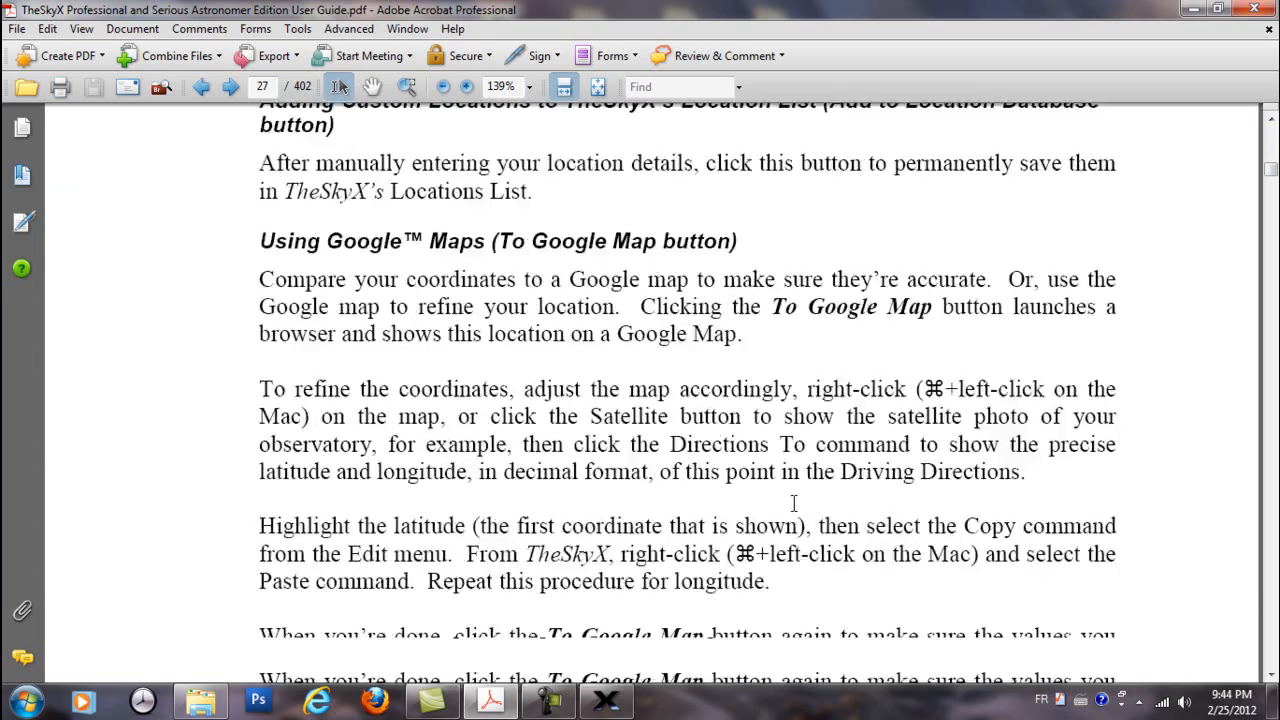
scroll(795, 510, "down", 15)
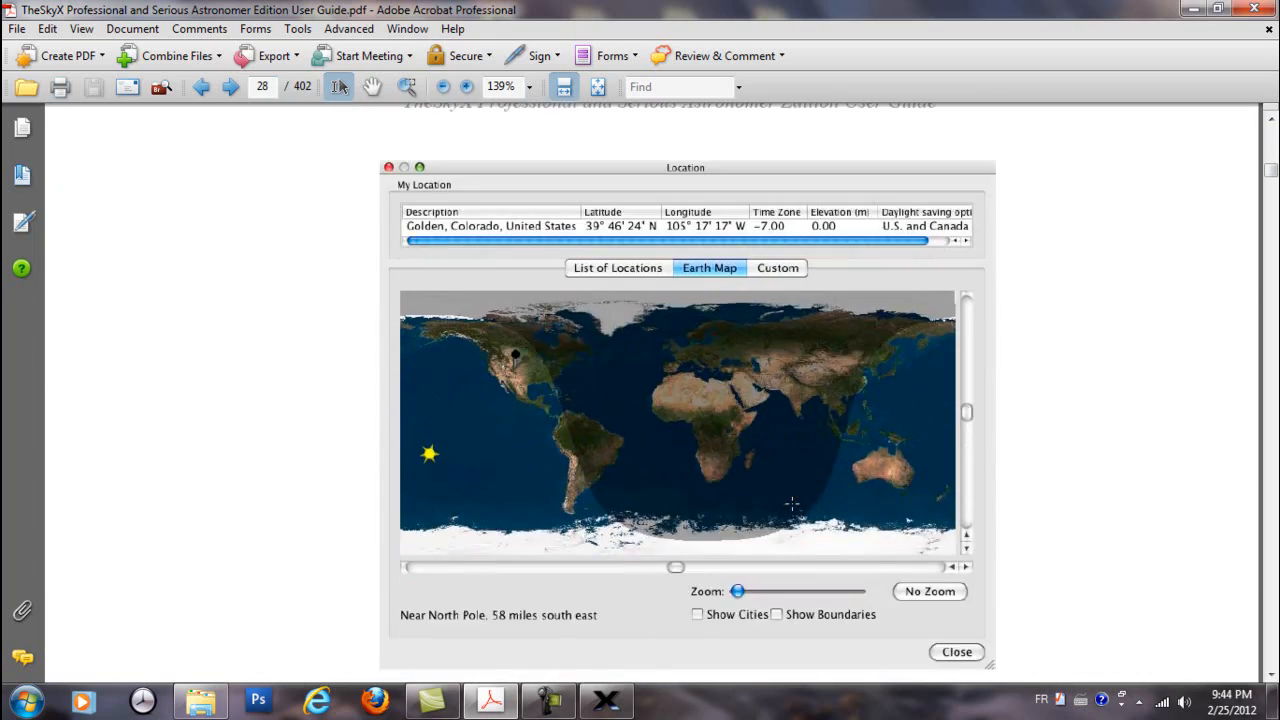
Browse the user guide's zooming, chart navigation and chart element sections on pages 29 to 33
scroll(792, 502, "down", 15)
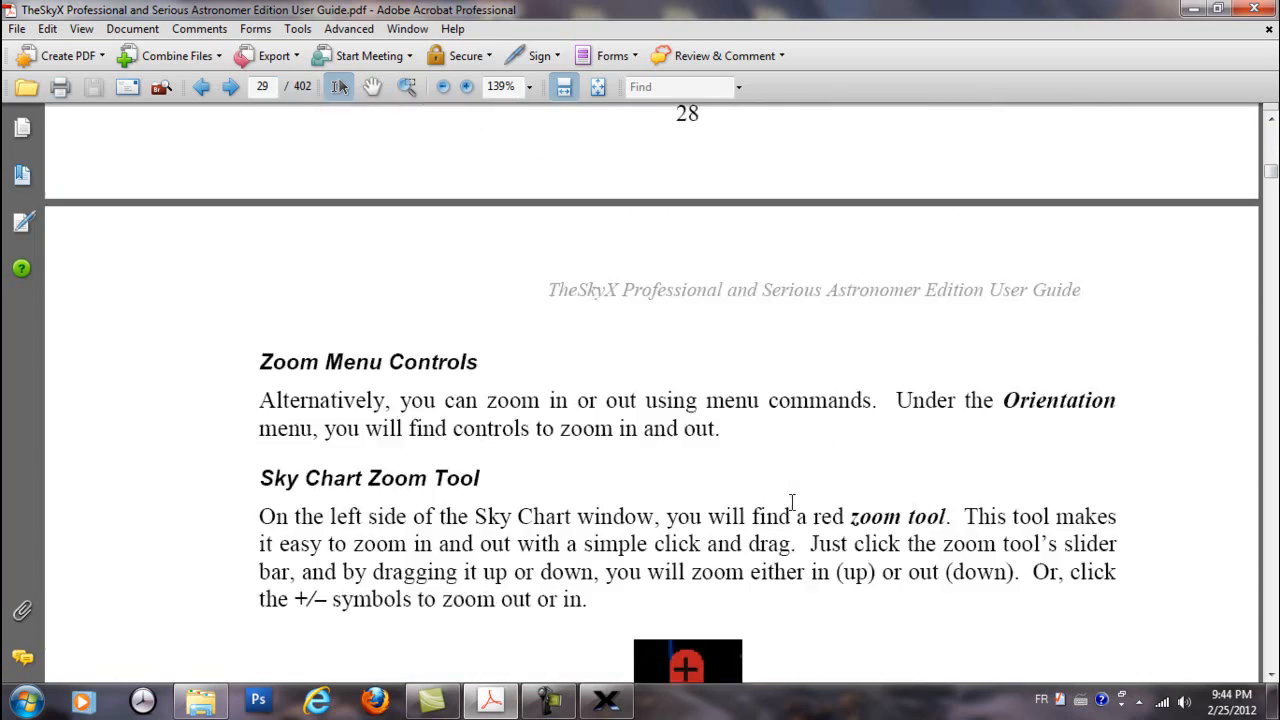
scroll(795, 512, "down", 8)
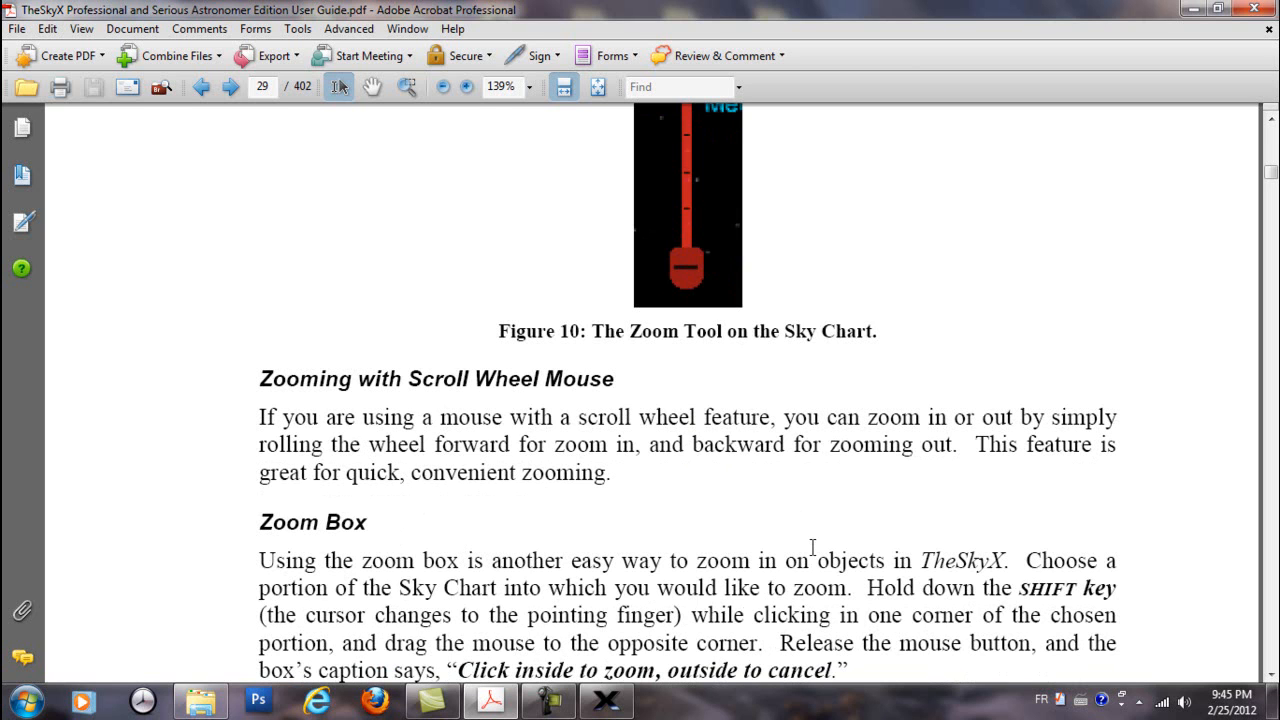
scroll(812, 547, "down", 15)
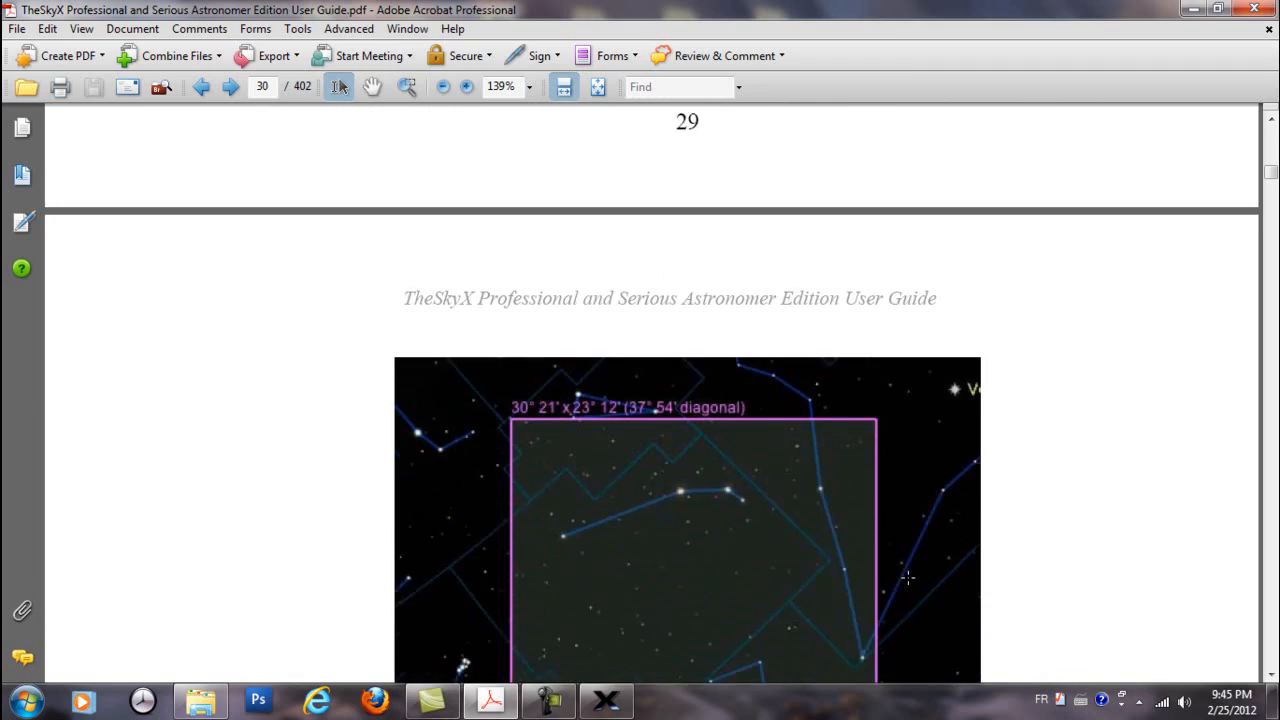
scroll(907, 577, "down", 15)
scroll(910, 585, "down", 12)
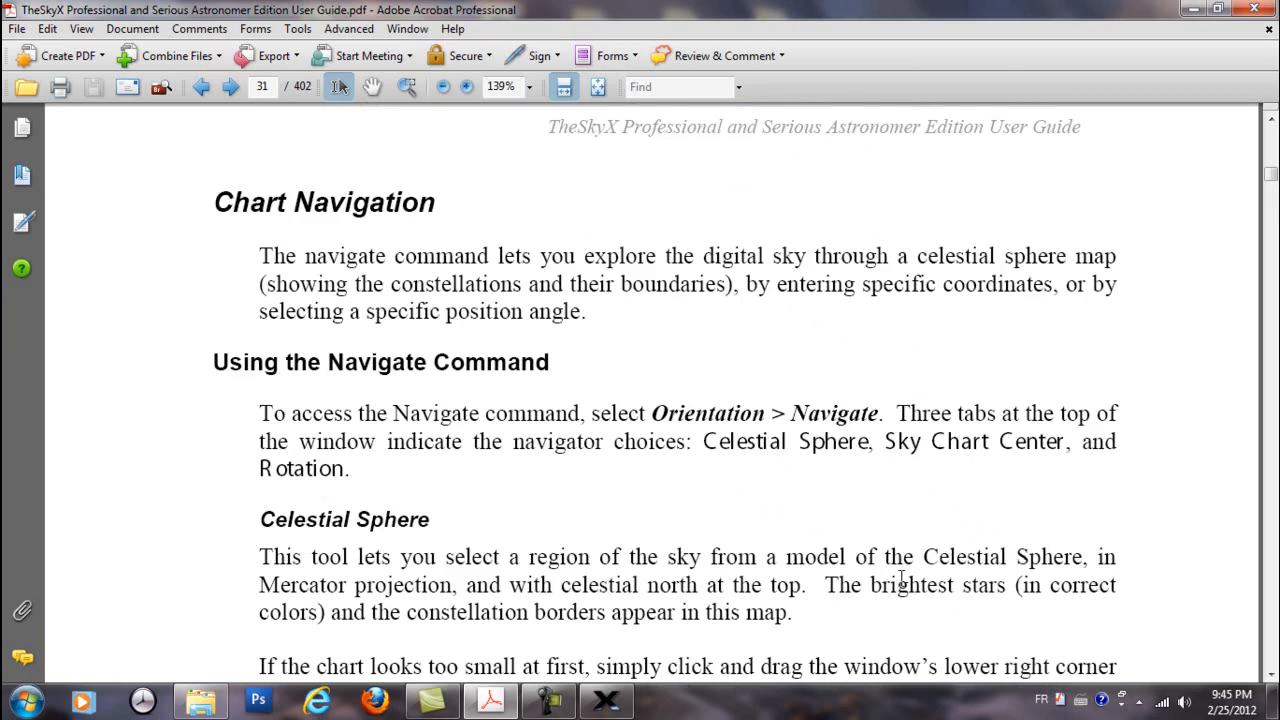
scroll(903, 580, "down", 14)
scroll(949, 611, "down", 15)
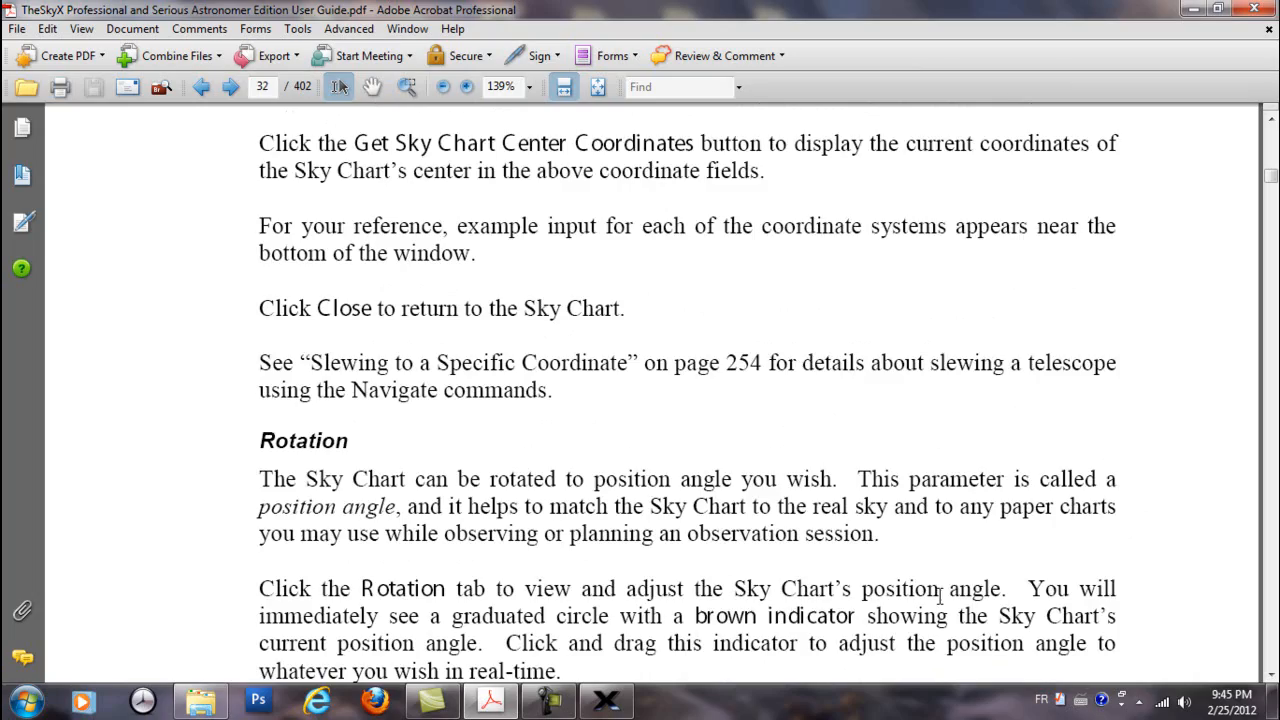
scroll(940, 596, "down", 3)
scroll(940, 596, "down", 18)
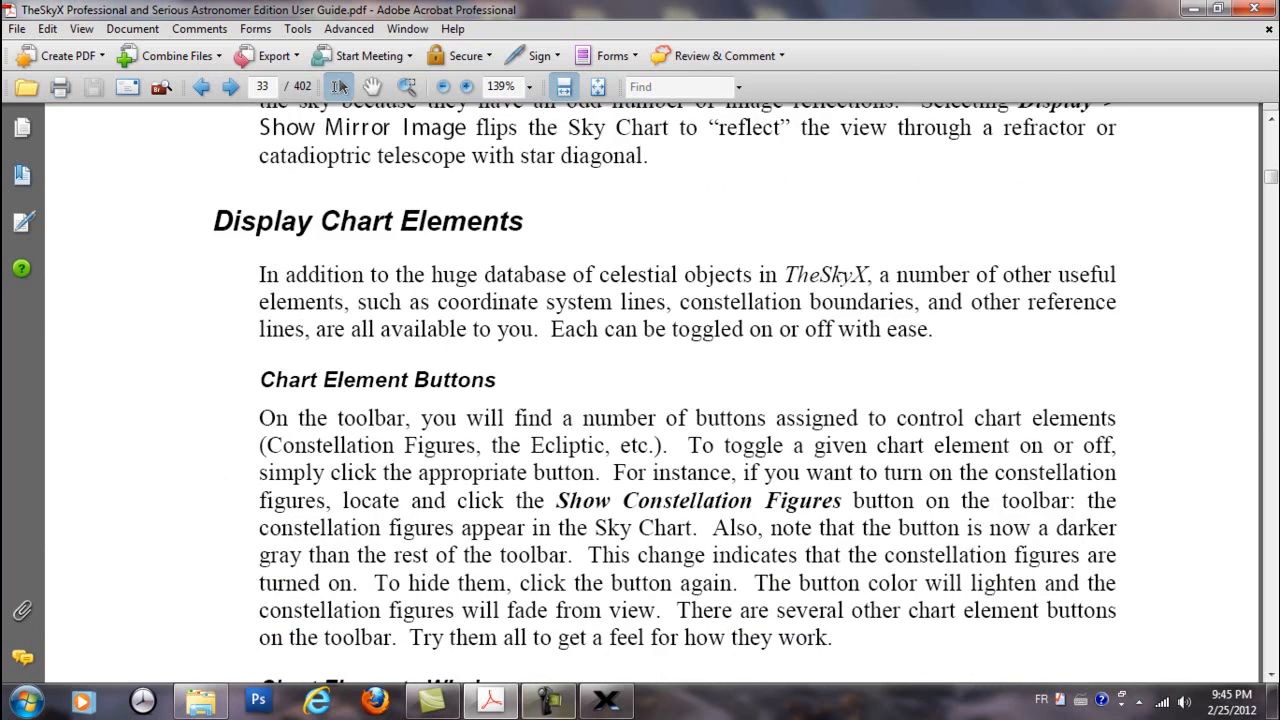
Switch back to TheSkyX, check for program updates and dismiss the result message
left_click(607, 702)
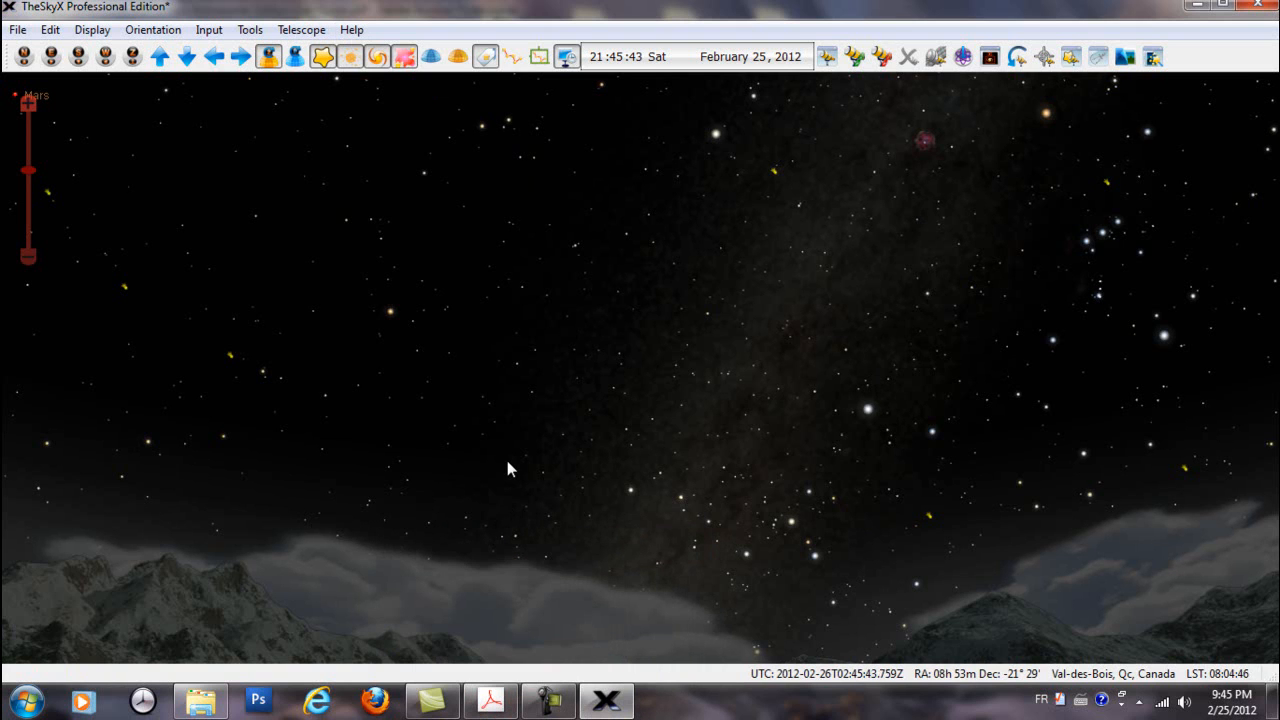
left_click(351, 31)
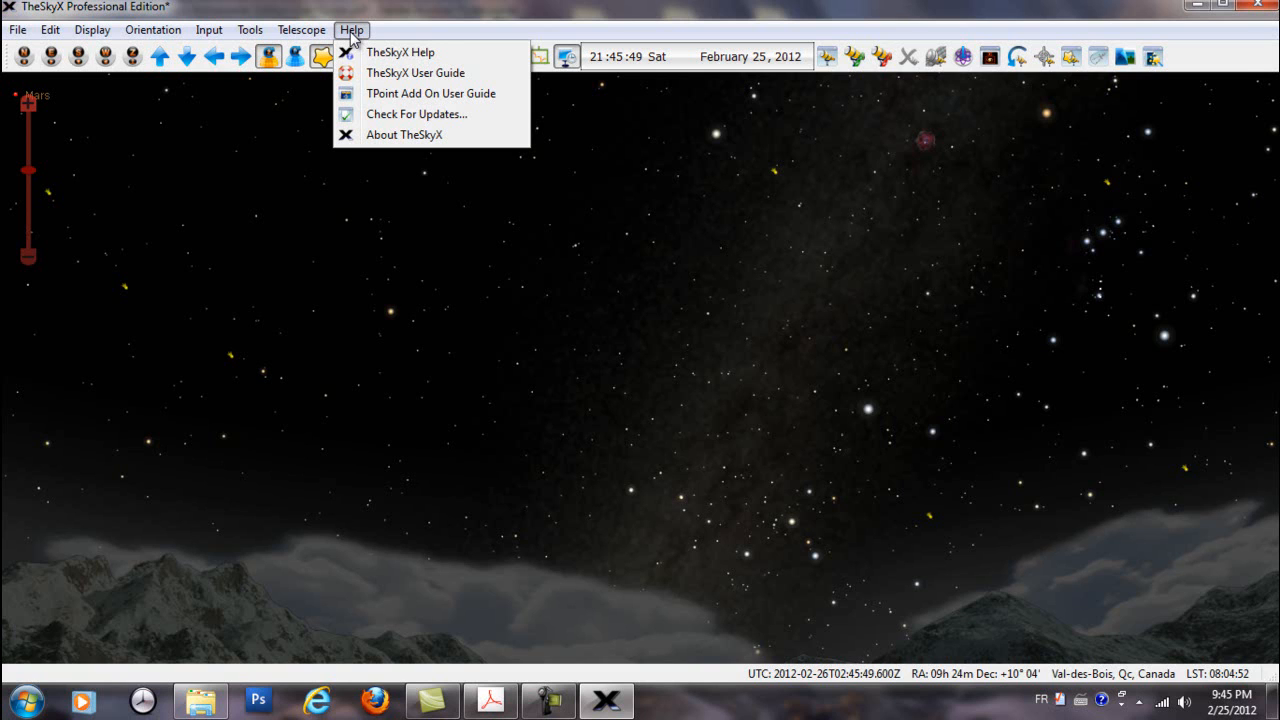
left_click(404, 116)
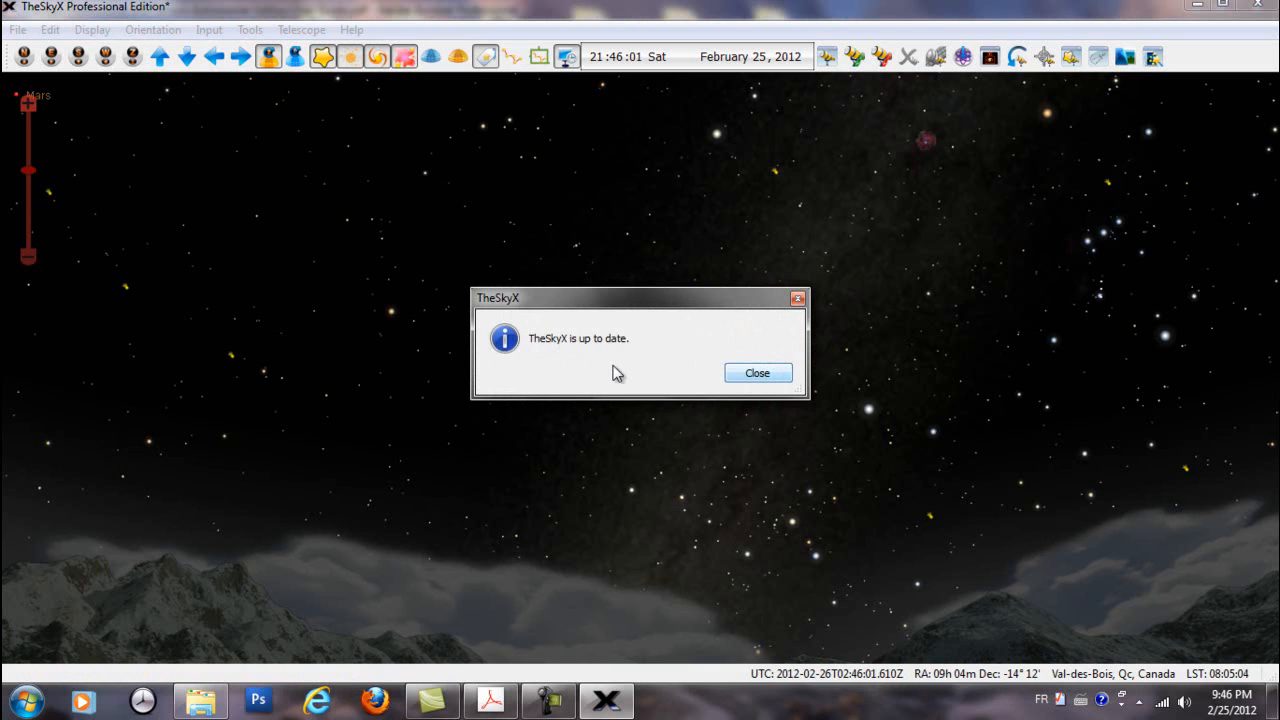
left_click(756, 384)
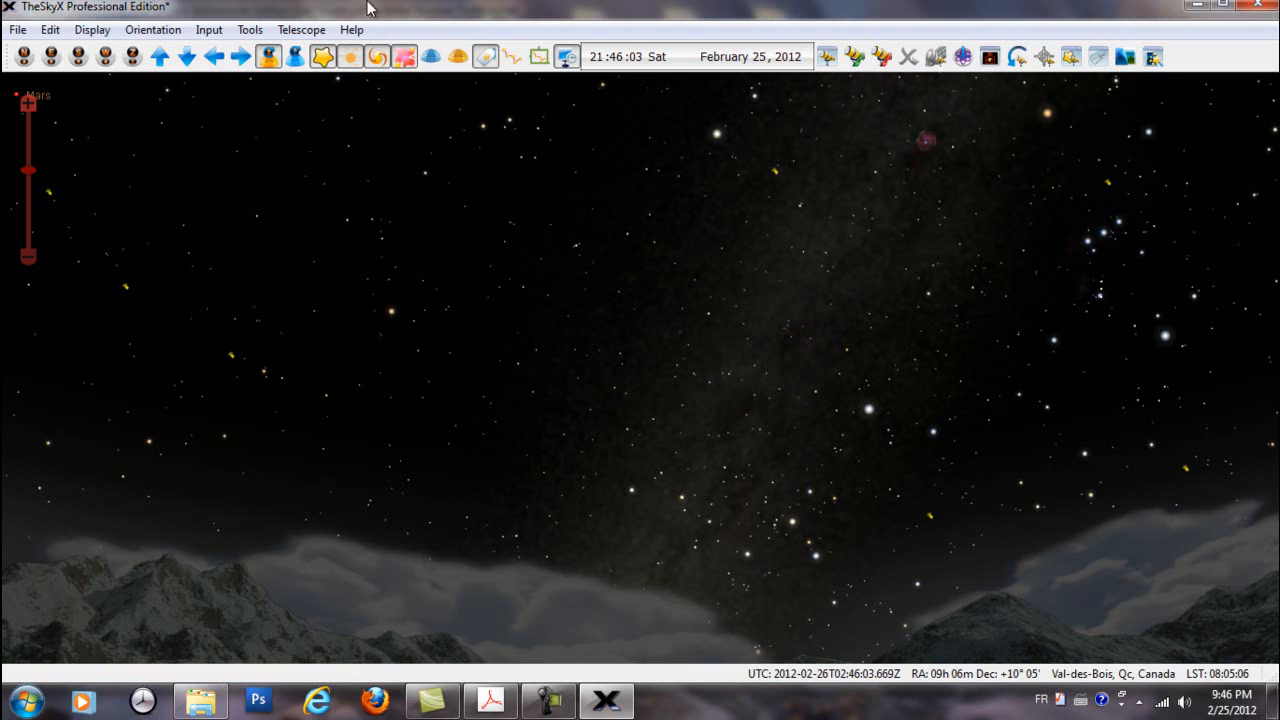
View the About TheSkyX registration and version information, and close it
left_click(351, 30)
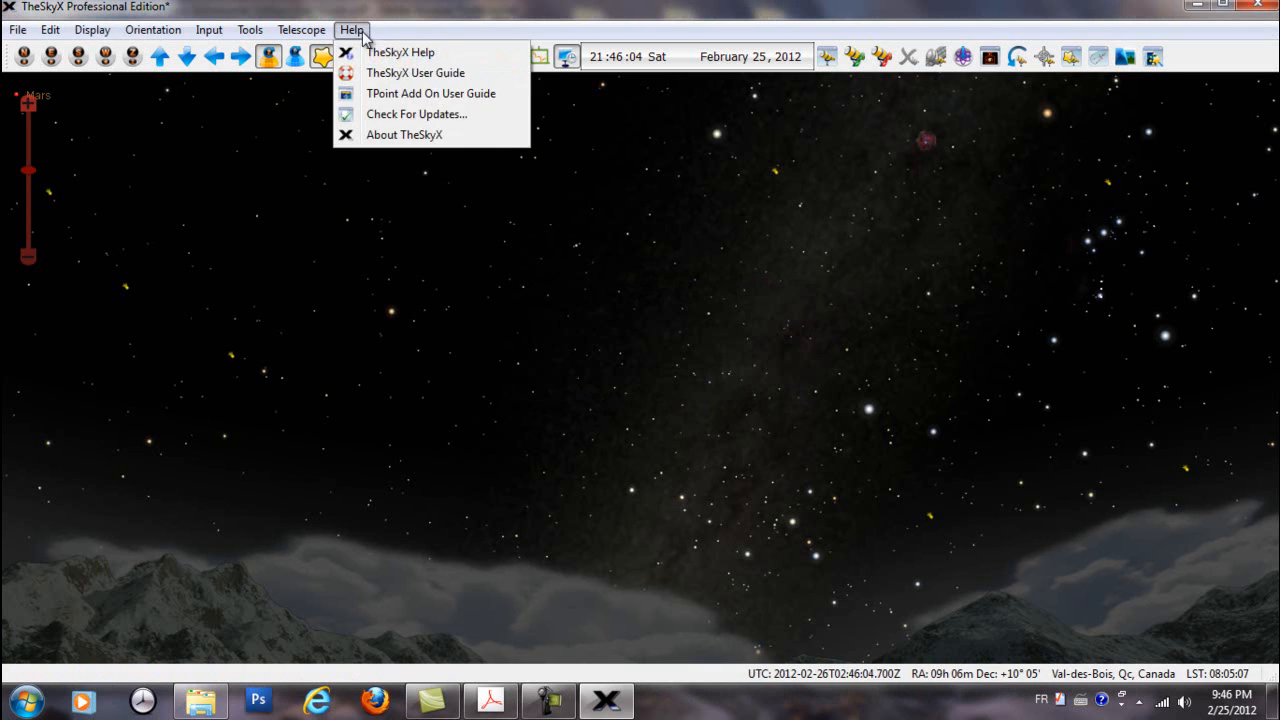
left_click(384, 135)
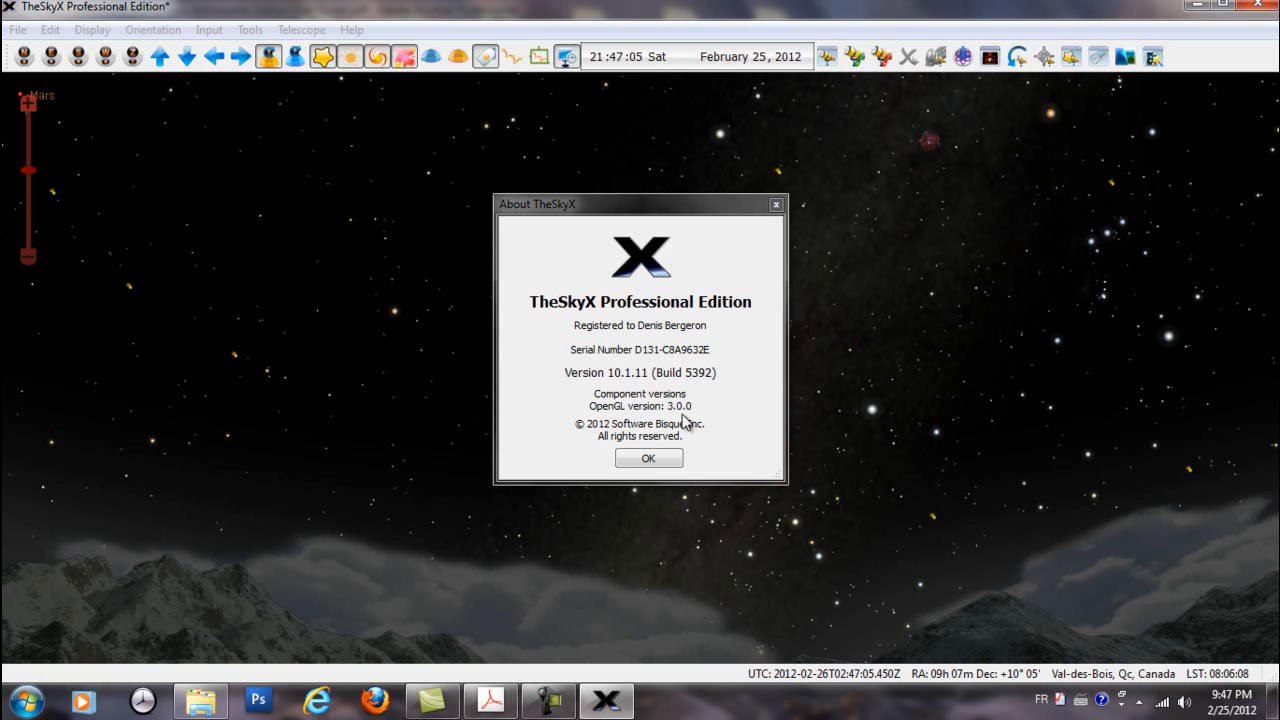
left_click(677, 459)
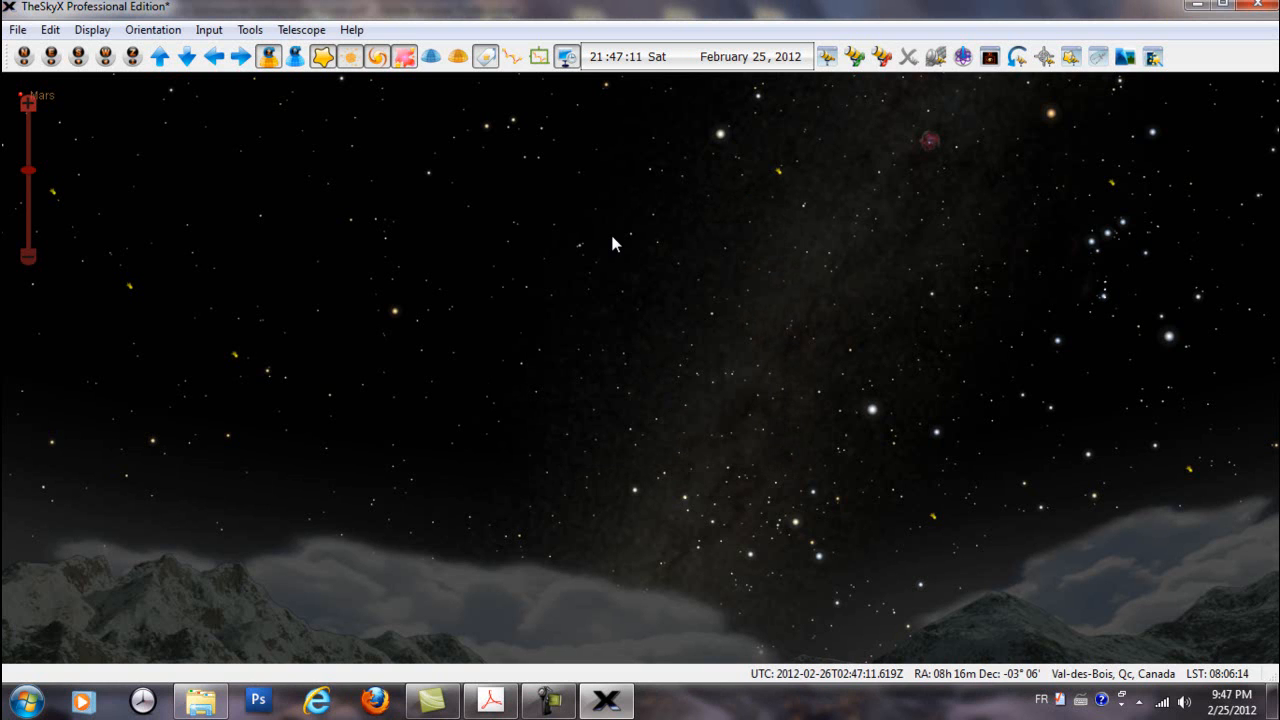
Open the built-in TheSkyX Help at its welcome page
left_click(351, 29)
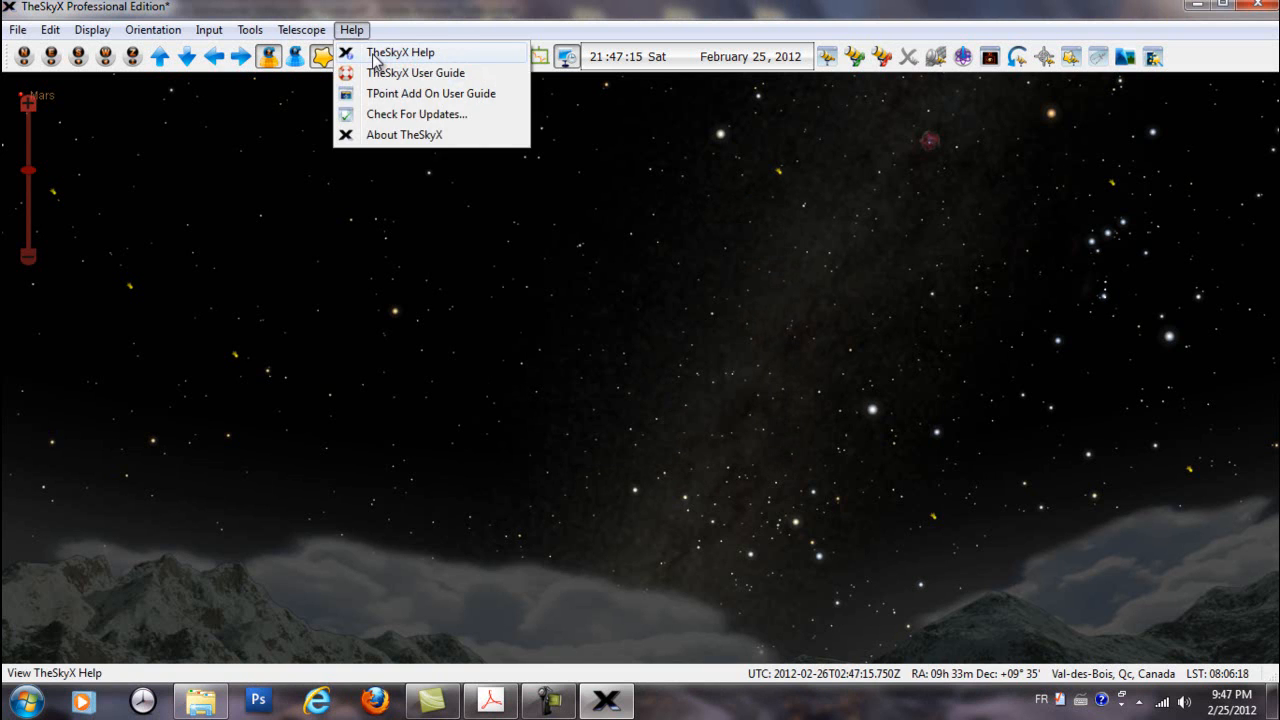
left_click(368, 50)
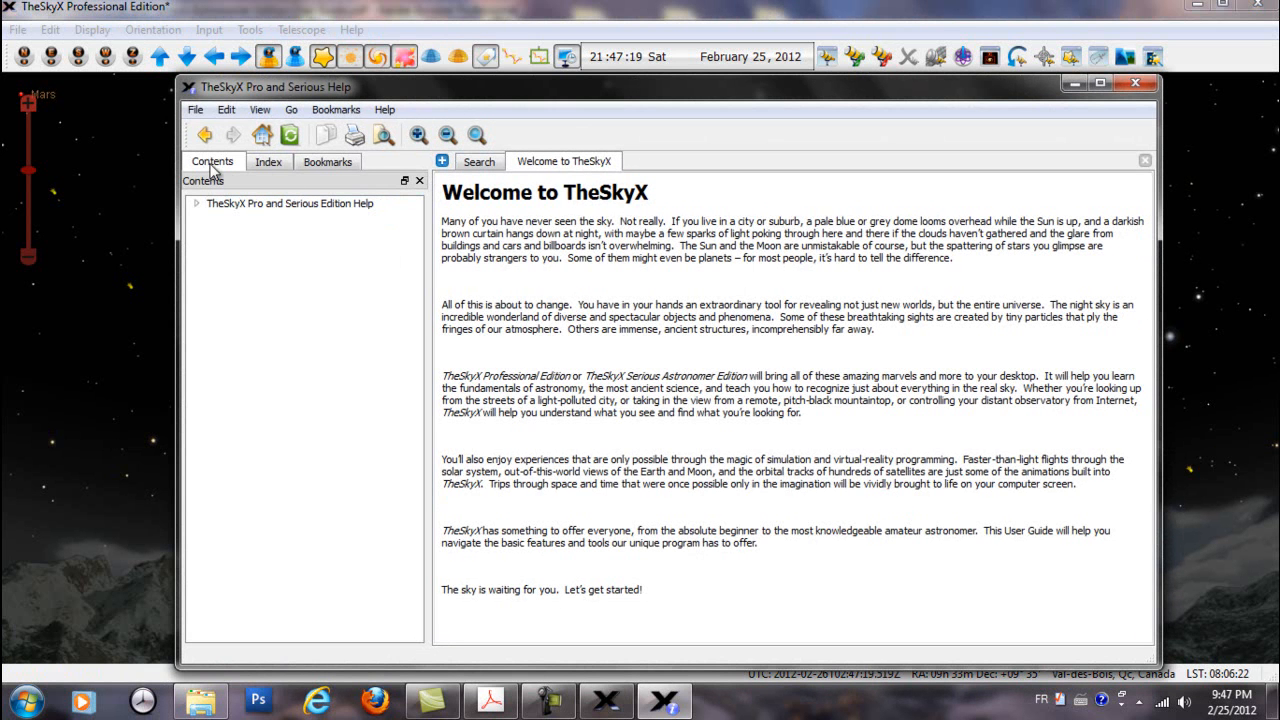
Browse the help contents to the Telescope Control section and read through its Night Vision Mode topic
left_click(197, 204)
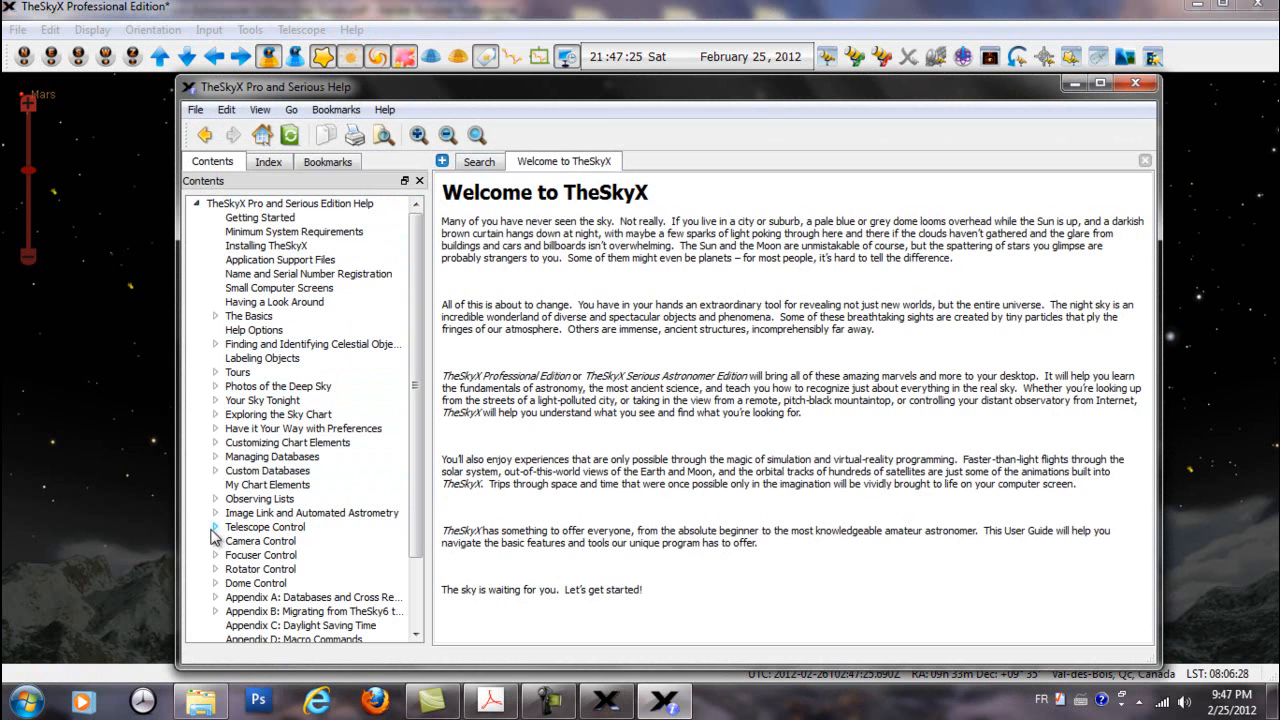
left_click(246, 530)
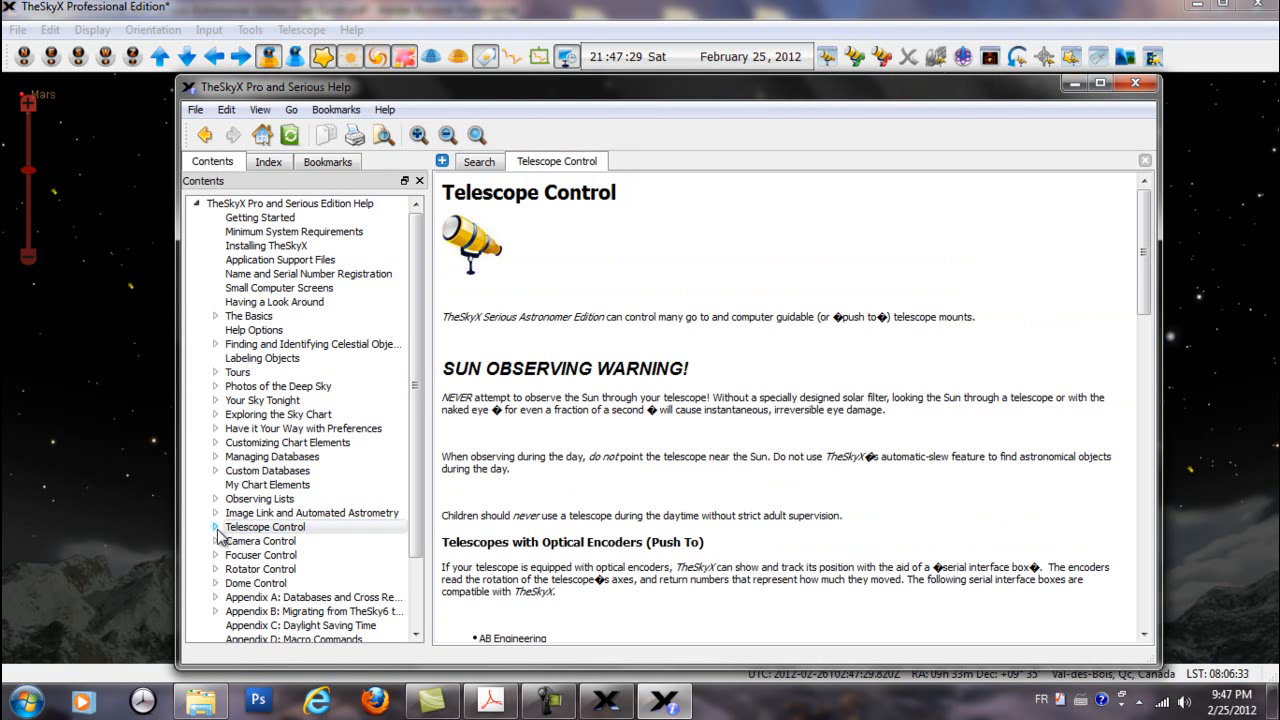
left_click(216, 528)
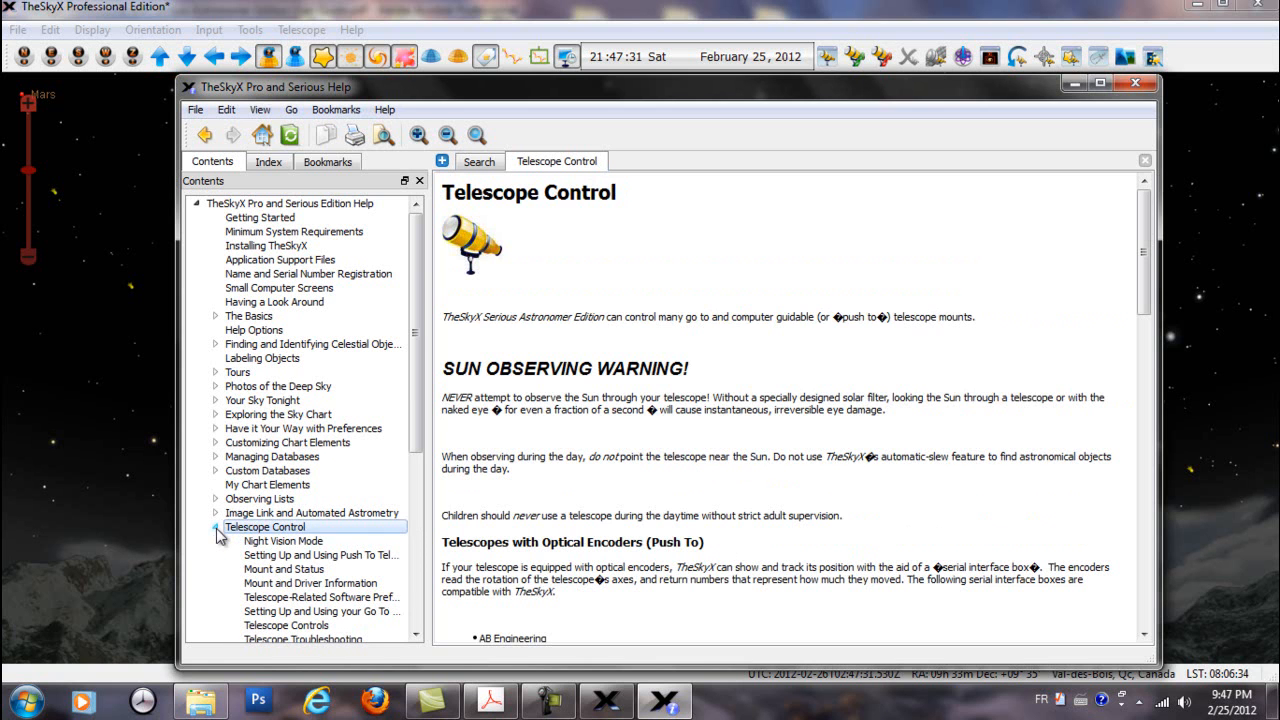
left_click(280, 541)
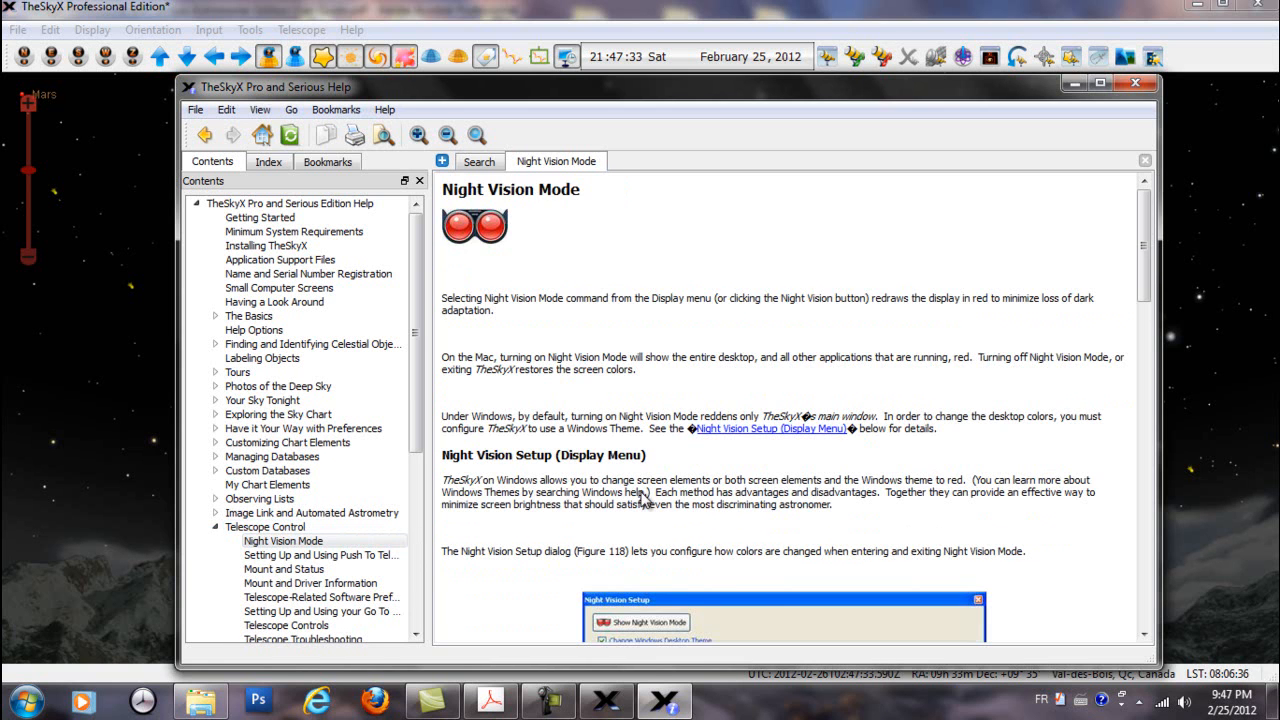
scroll(694, 490, "down", 3)
scroll(697, 490, "down", 3)
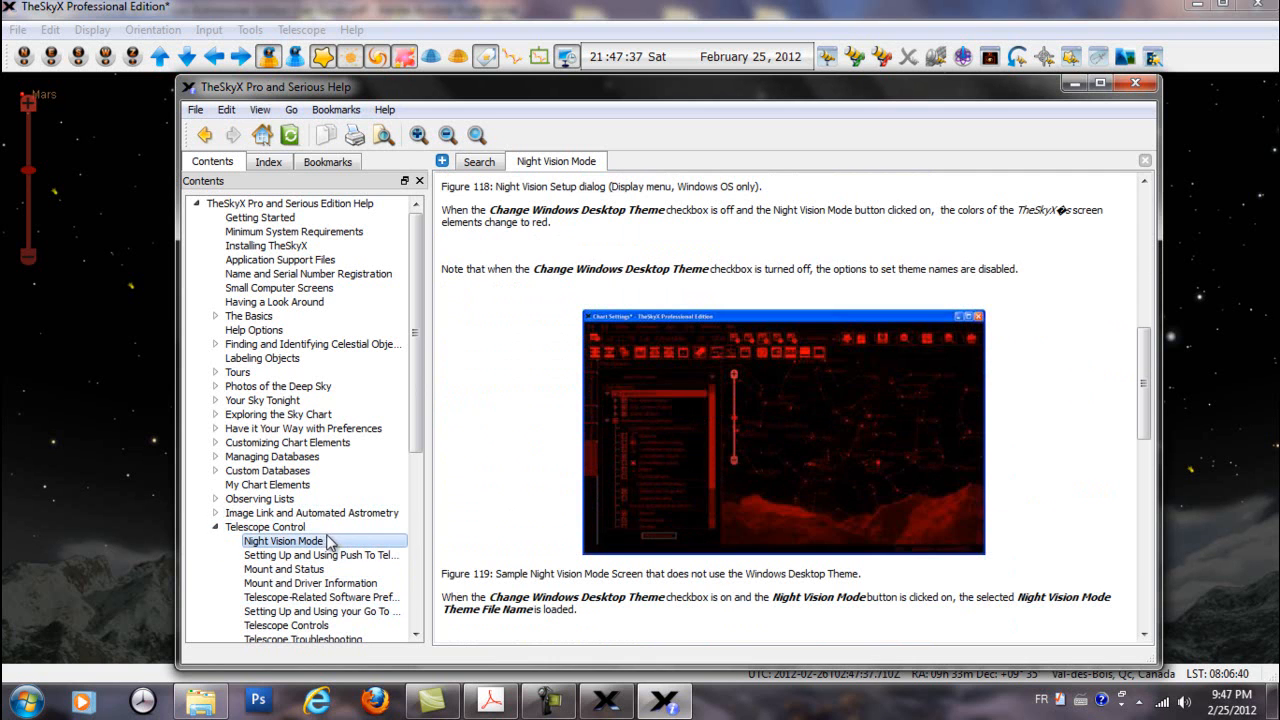
View the Mount and Driver Information and Telescope Controls topics, and follow the link on linking to and synchronizing the telescope
left_click(313, 584)
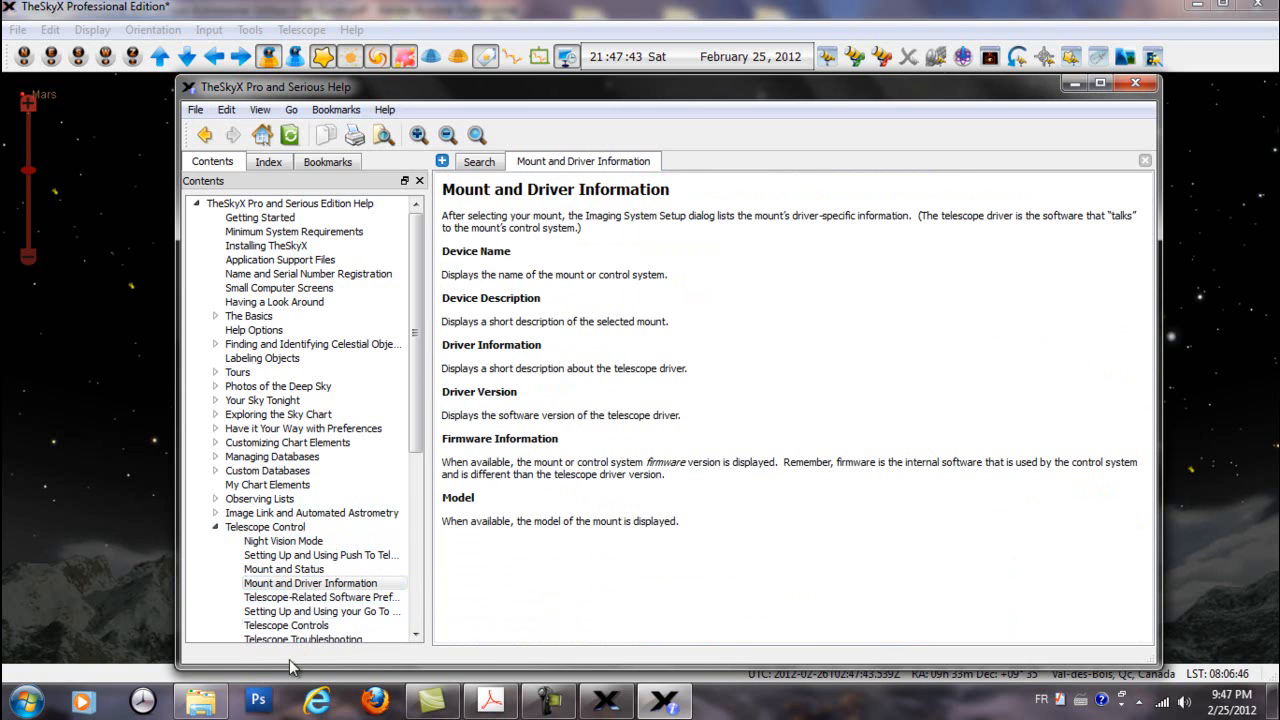
left_click(295, 626)
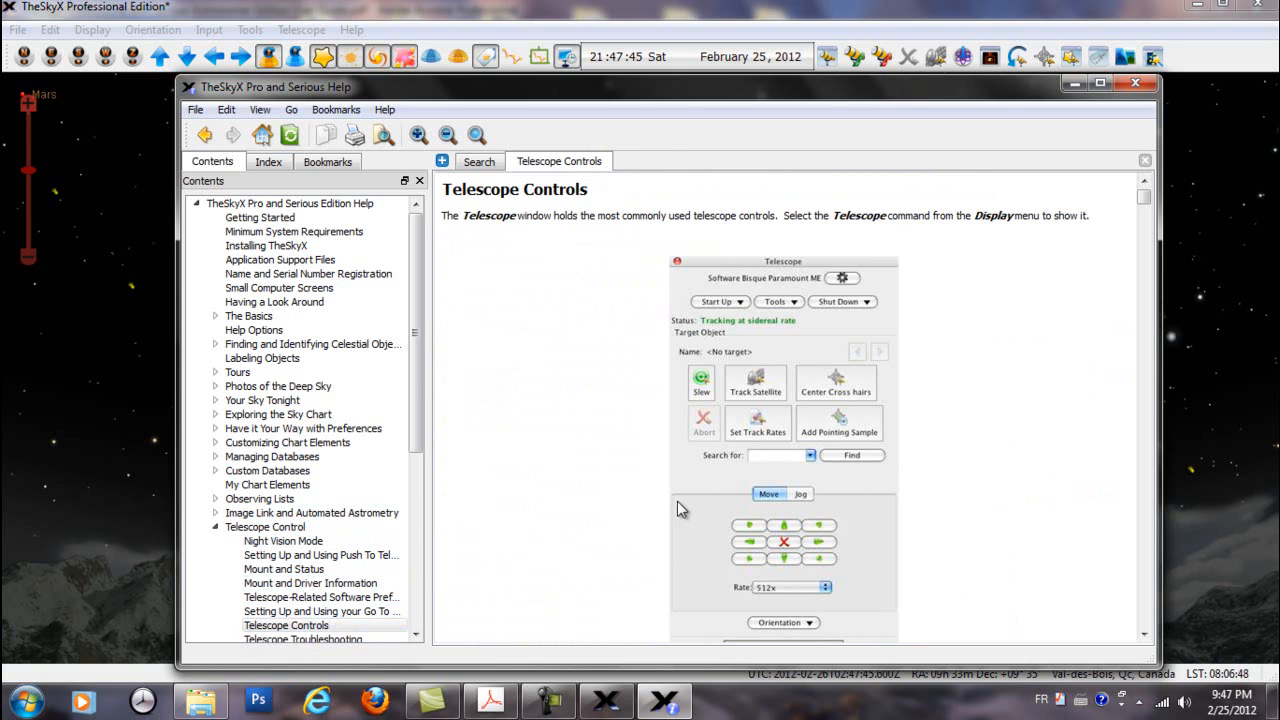
scroll(679, 428, "down", 10)
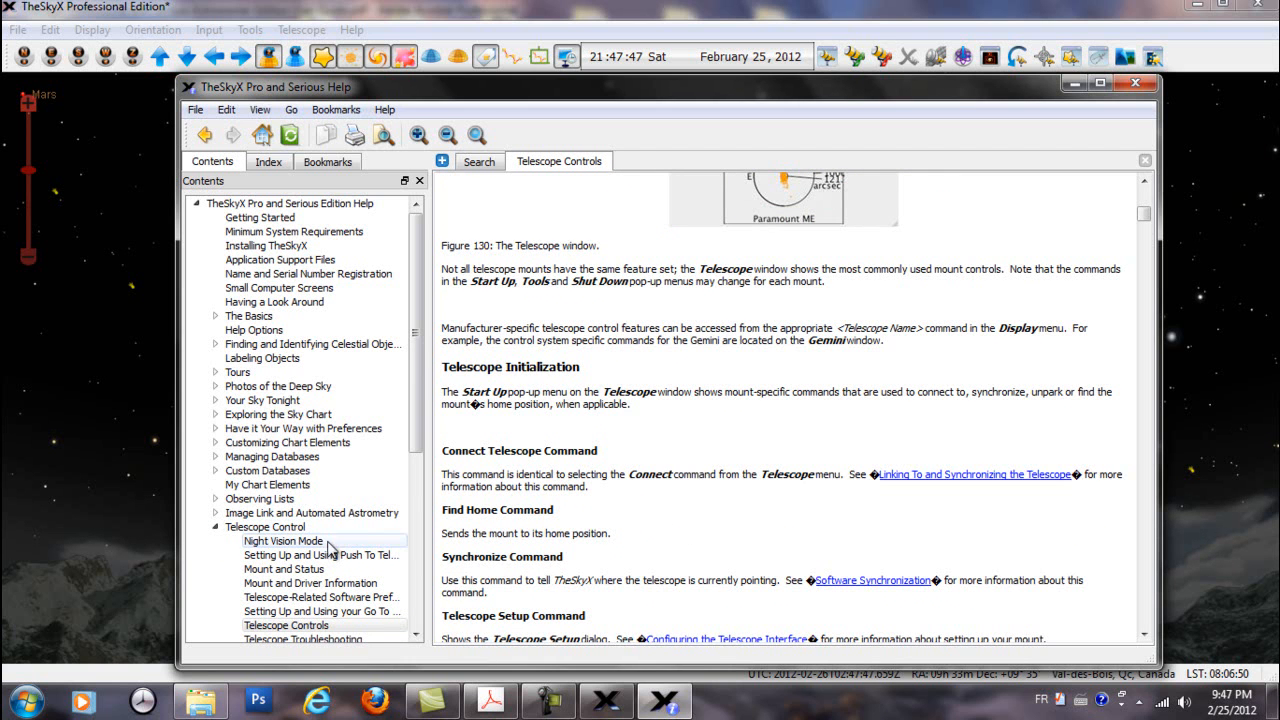
left_click(920, 480)
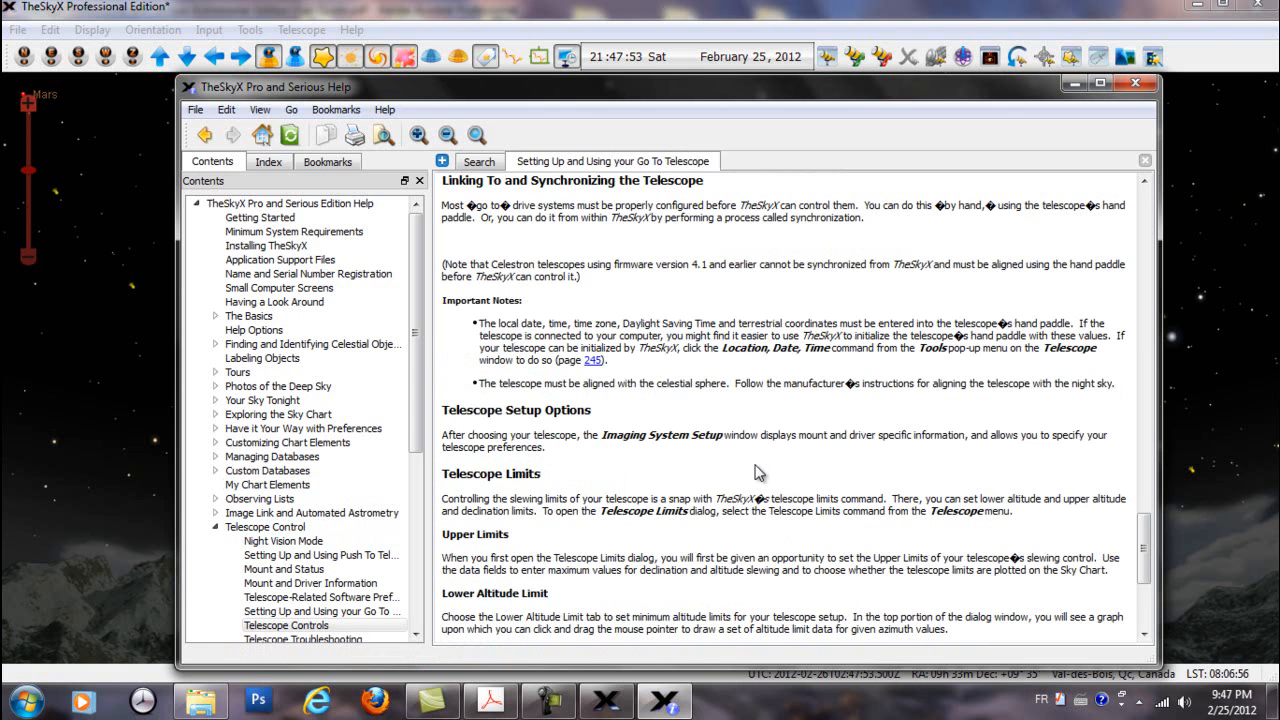
scroll(740, 462, "down", 2)
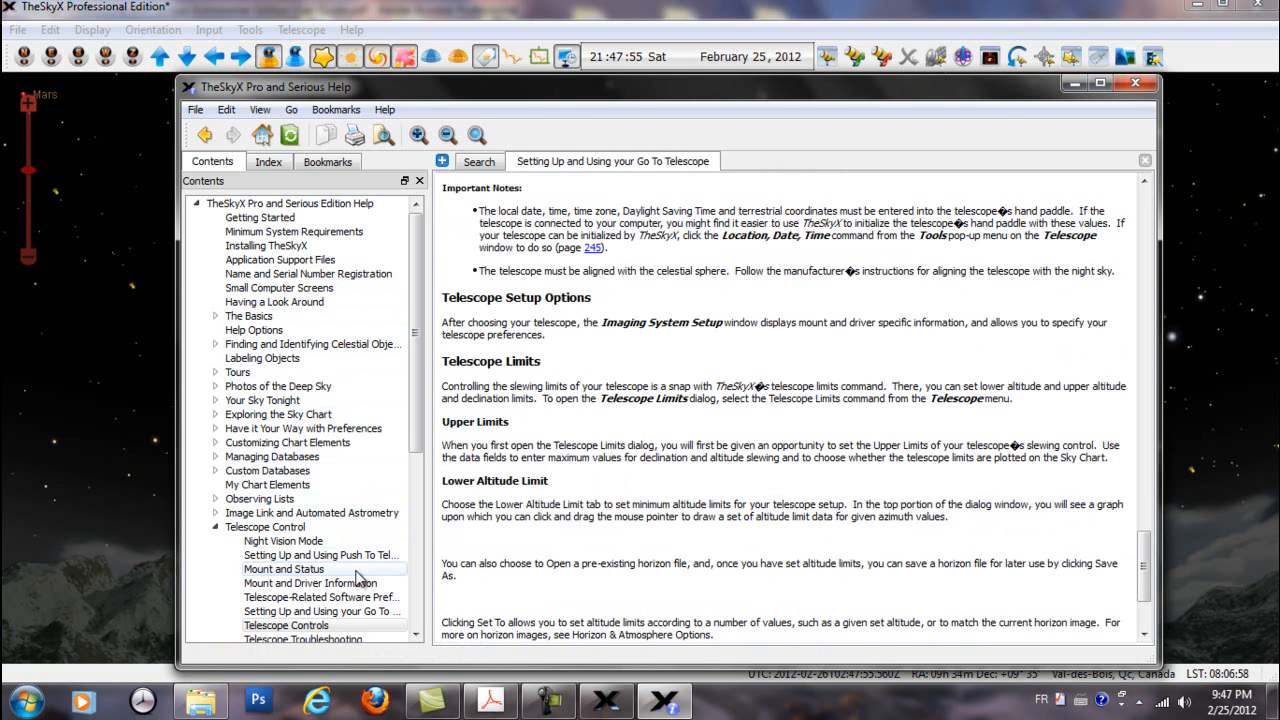
Look up alignment stars, Antila Group and asteroids through the help index
left_click(266, 168)
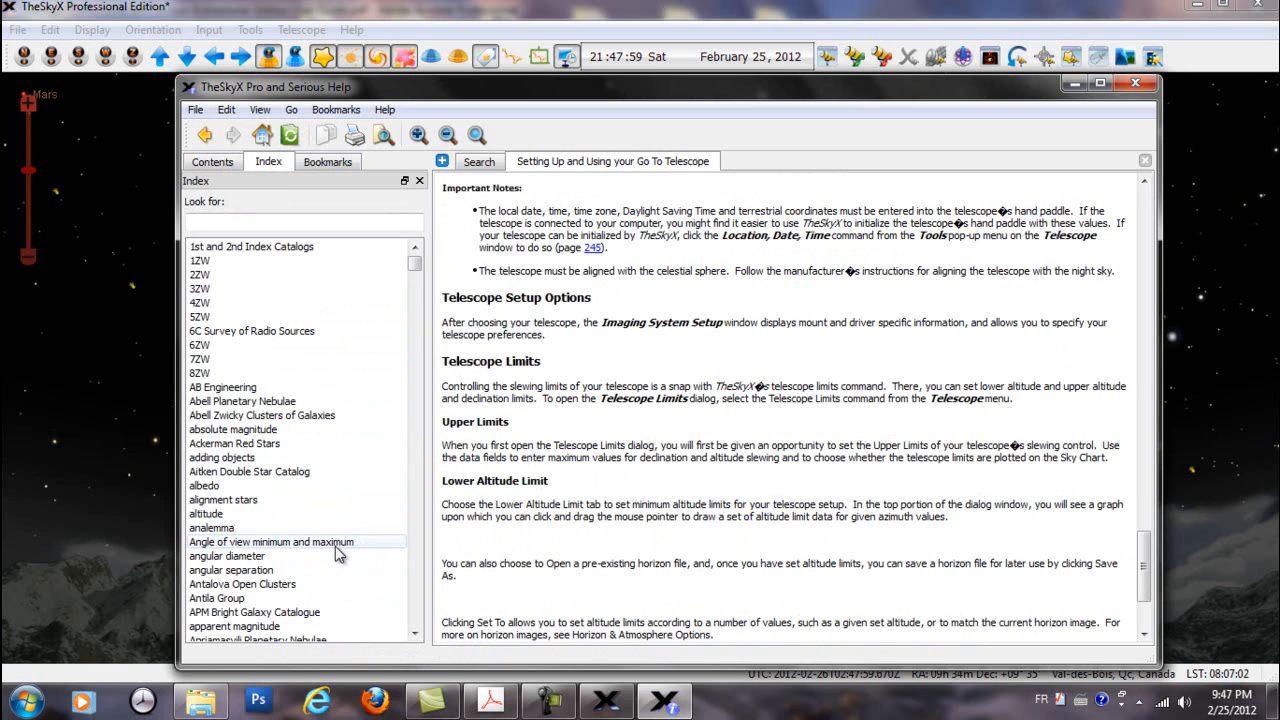
scroll(300, 470, "down", 3)
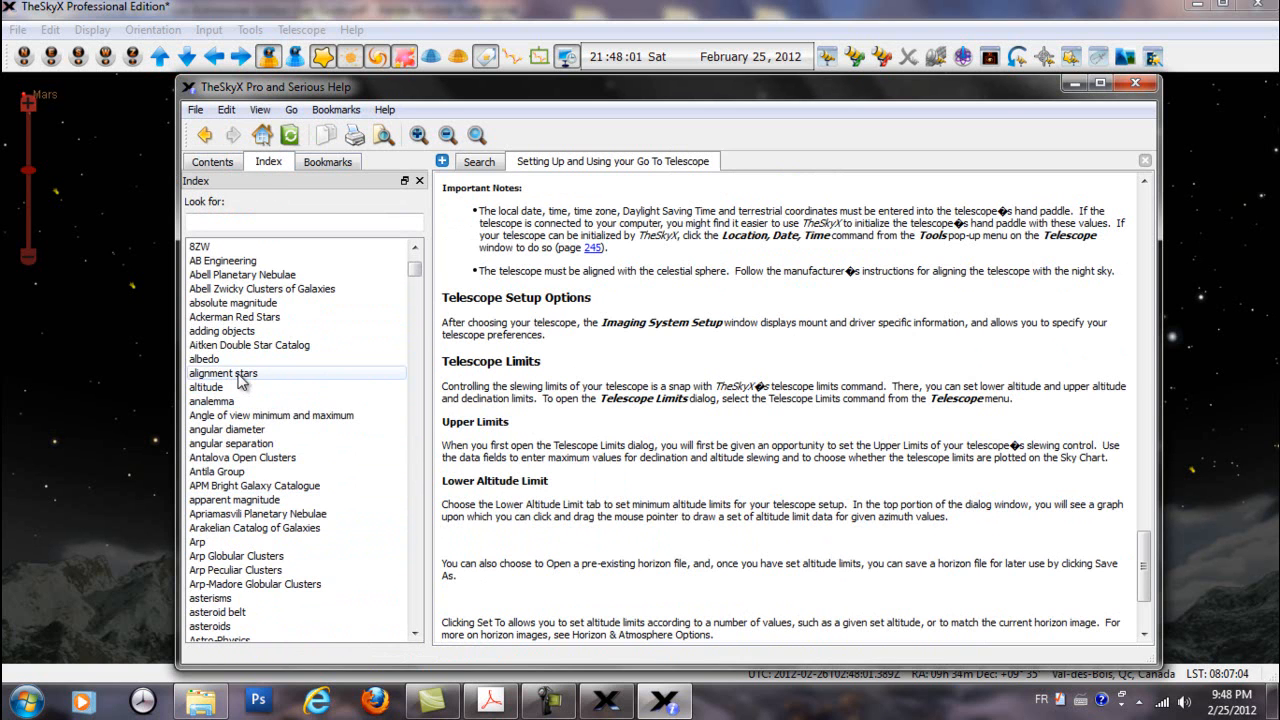
left_click(250, 375)
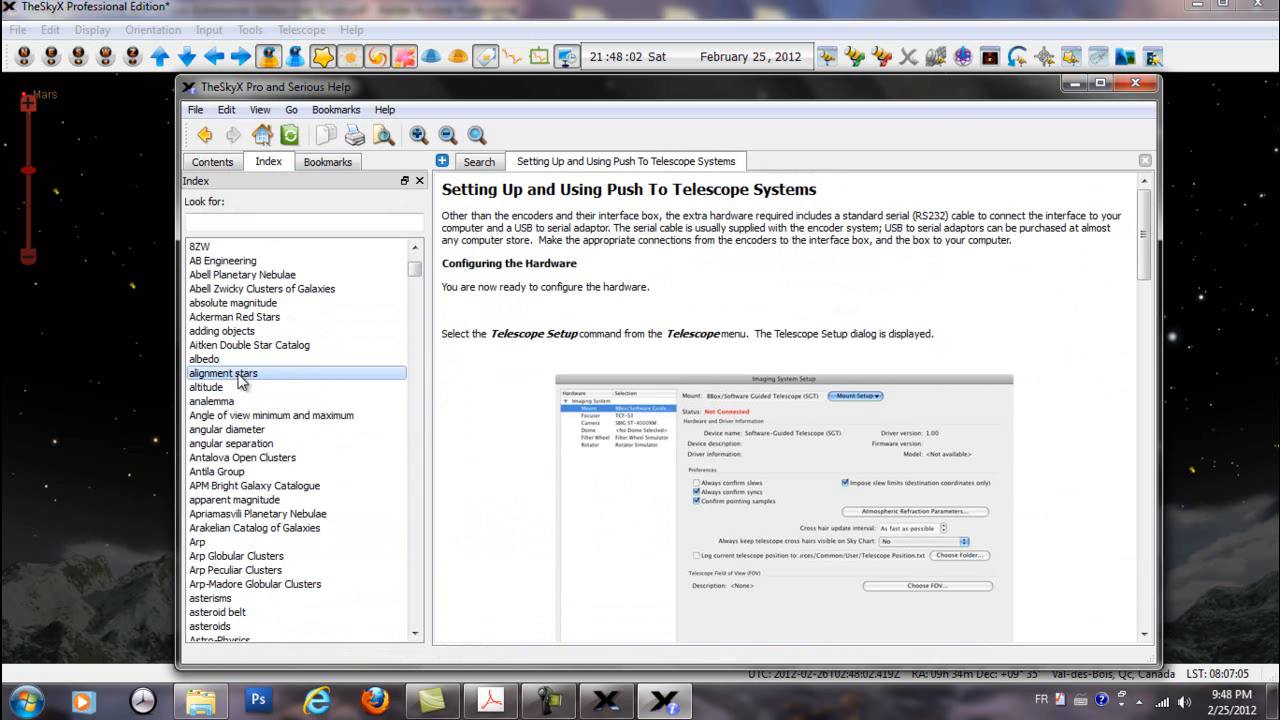
left_click(236, 471)
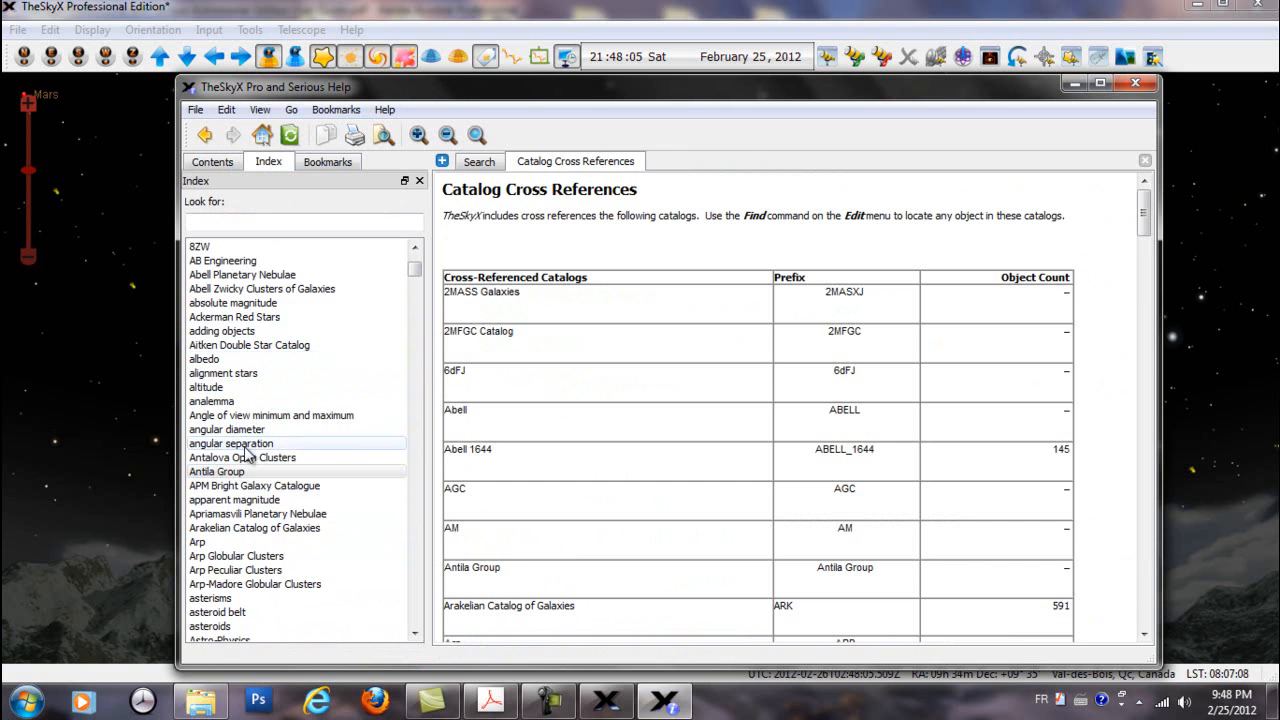
scroll(265, 605, "down", 2)
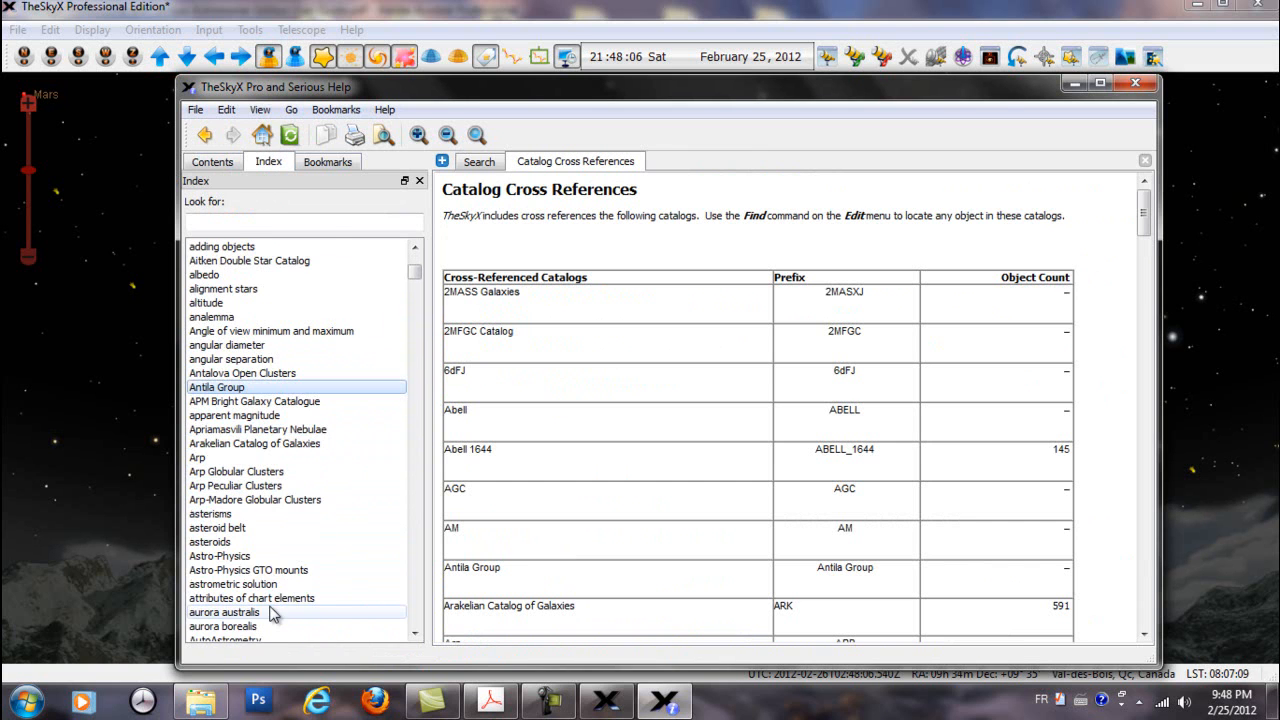
left_click(226, 542)
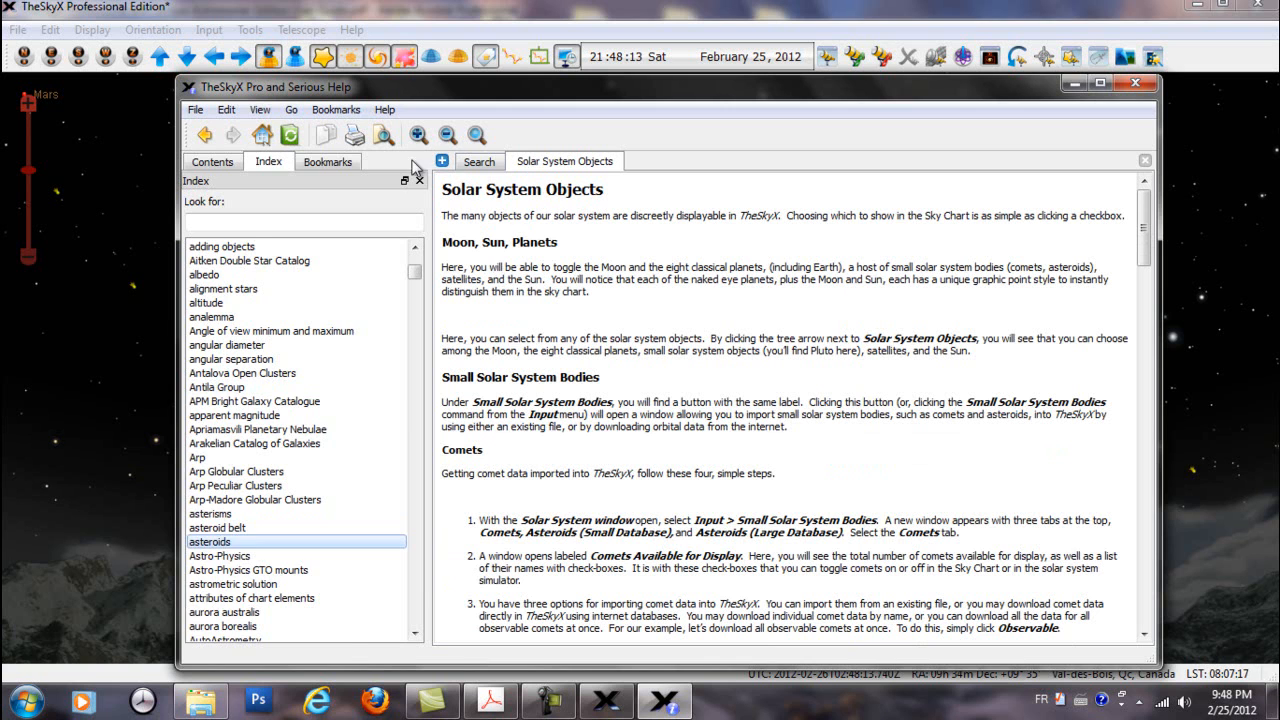
Bookmark the Your Sky Tonight help topic in the Bookmarks Menu folder and expand that folder
left_click(329, 162)
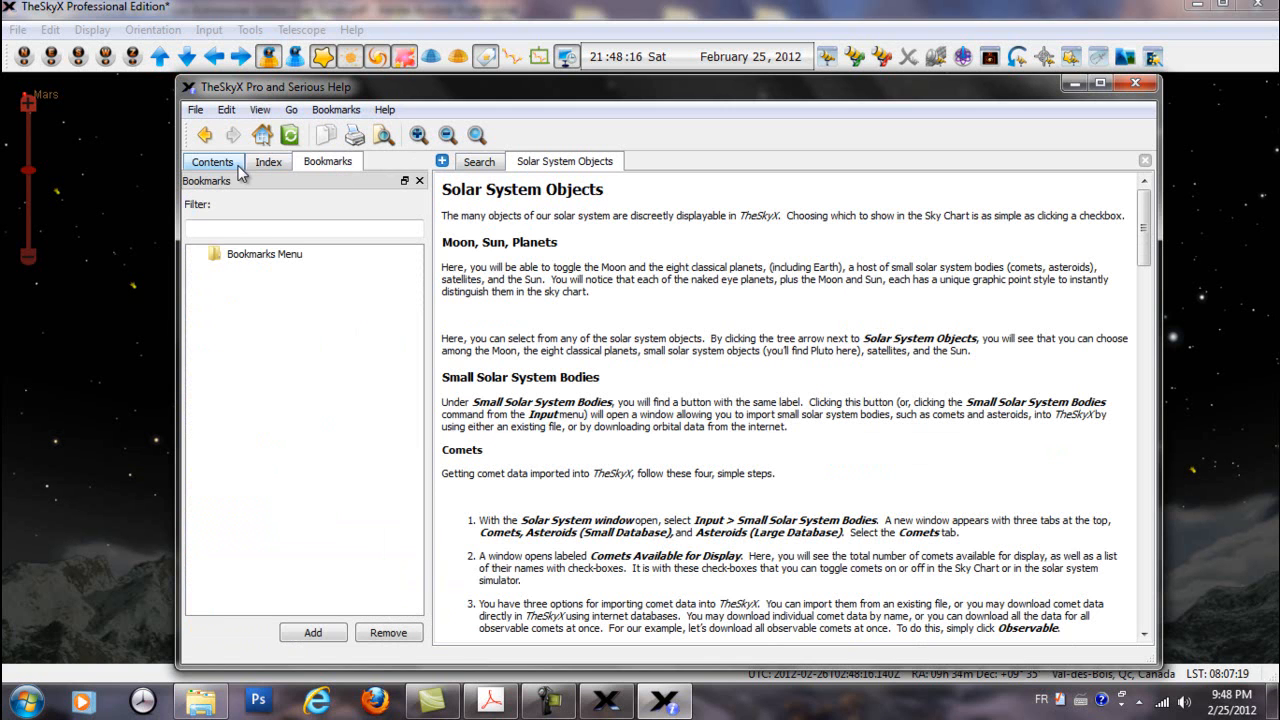
left_click(212, 162)
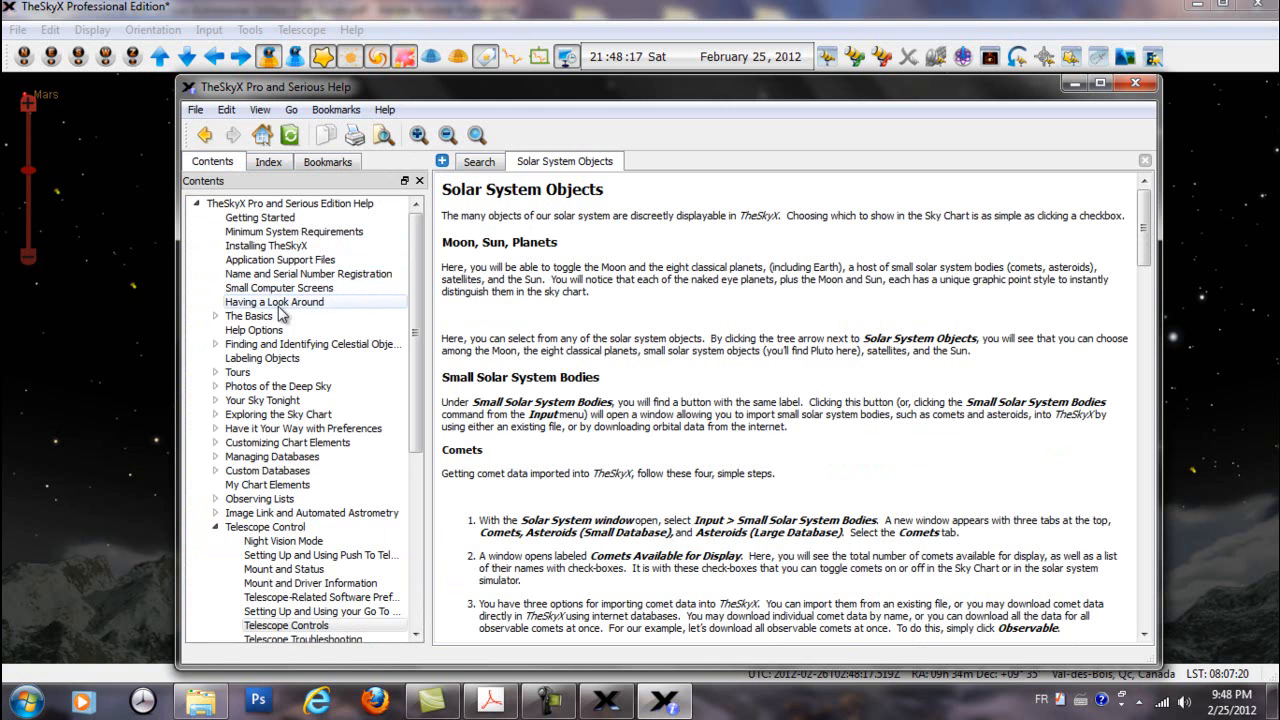
left_click(275, 400)
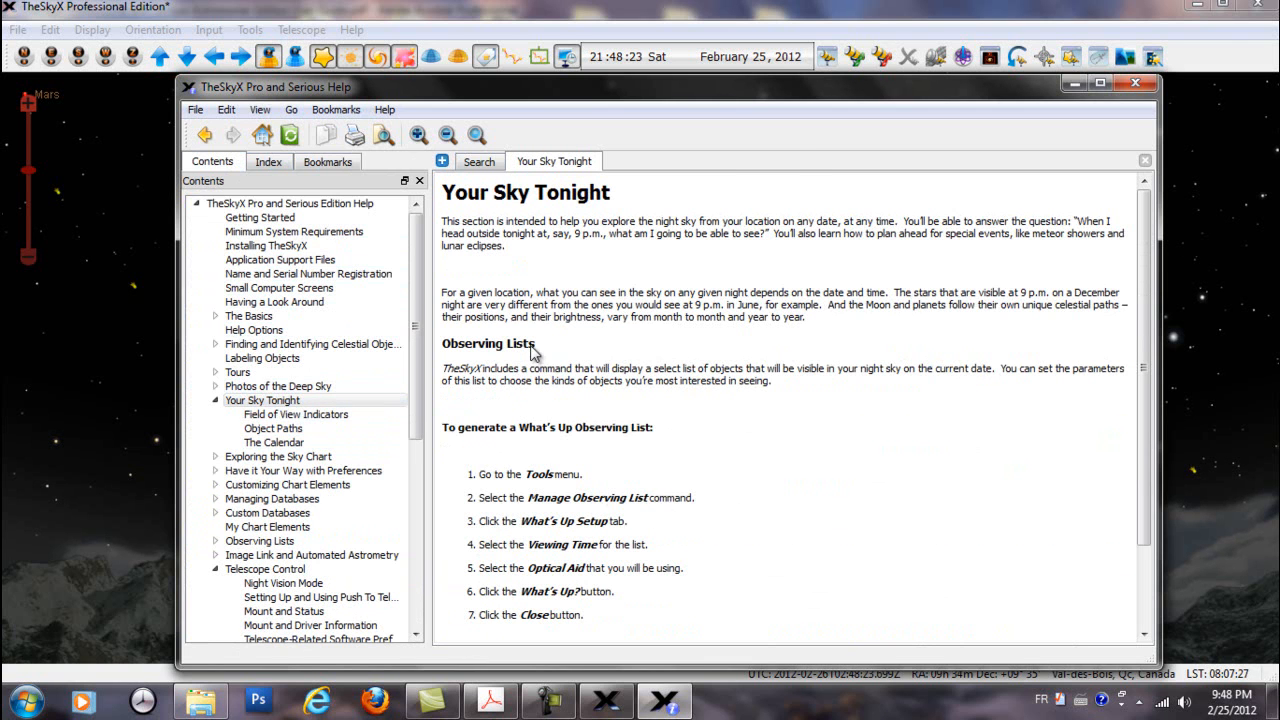
left_click(330, 162)
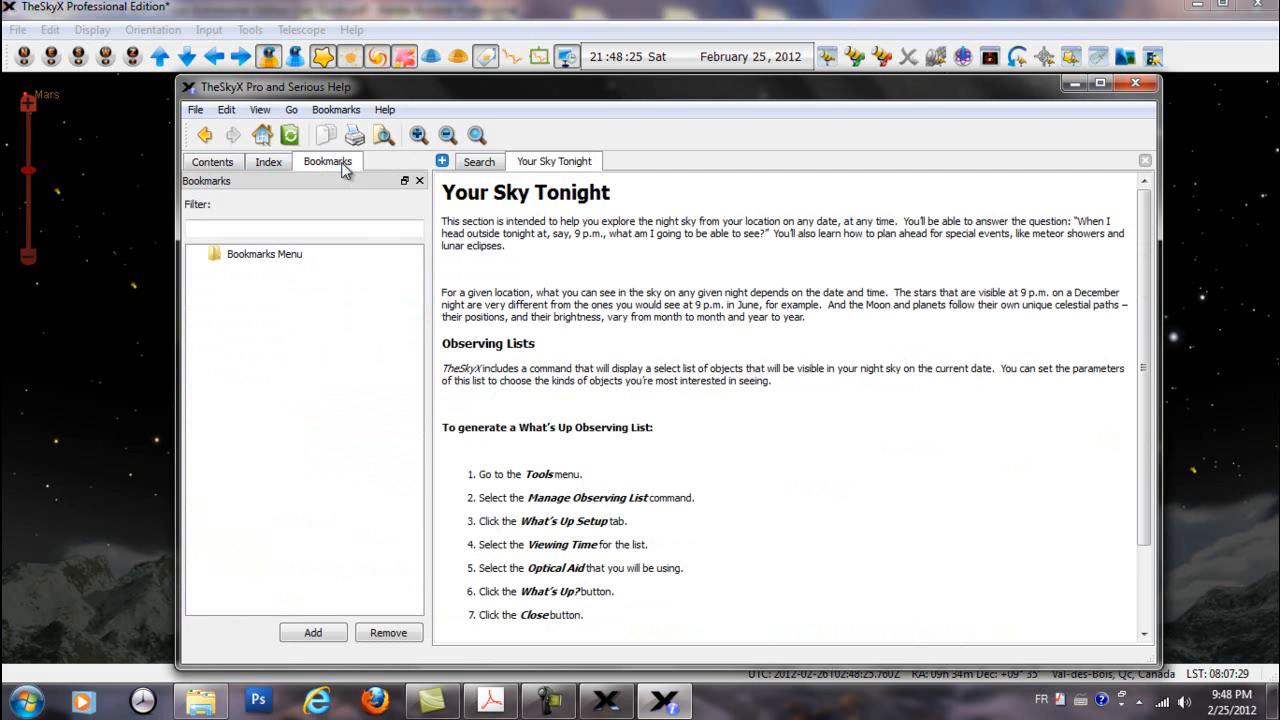
left_click(321, 633)
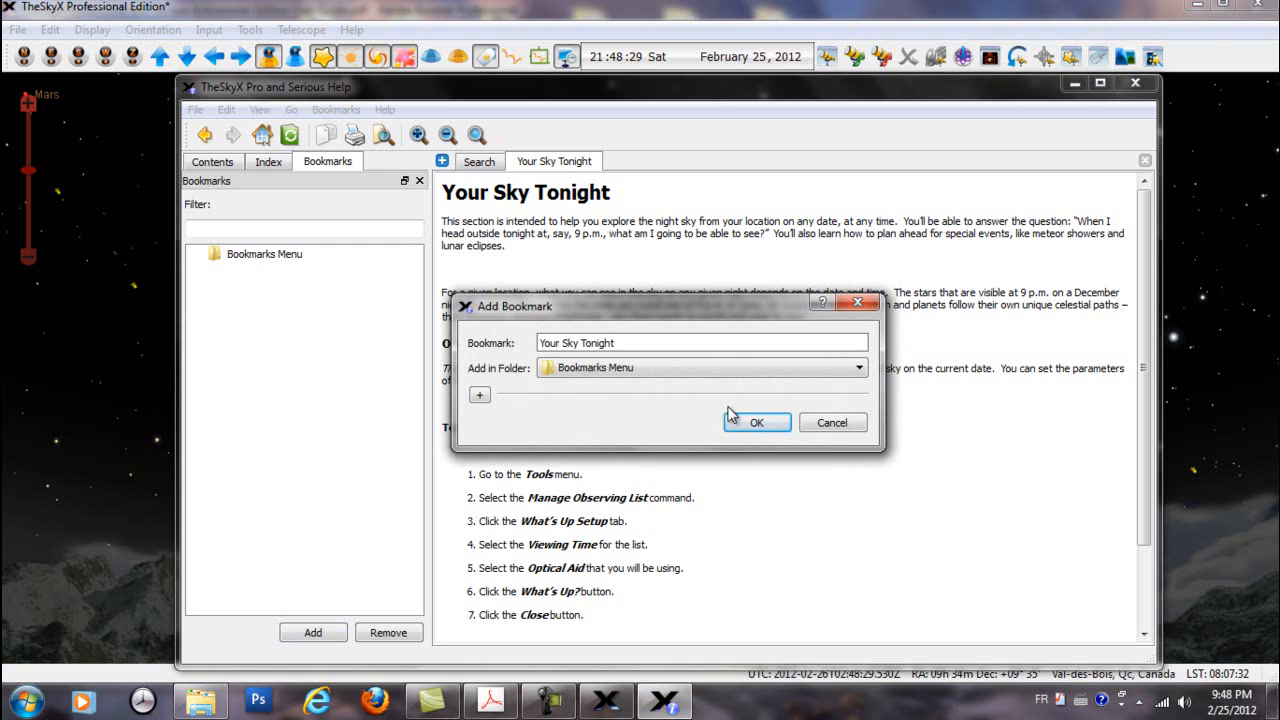
left_click(757, 423)
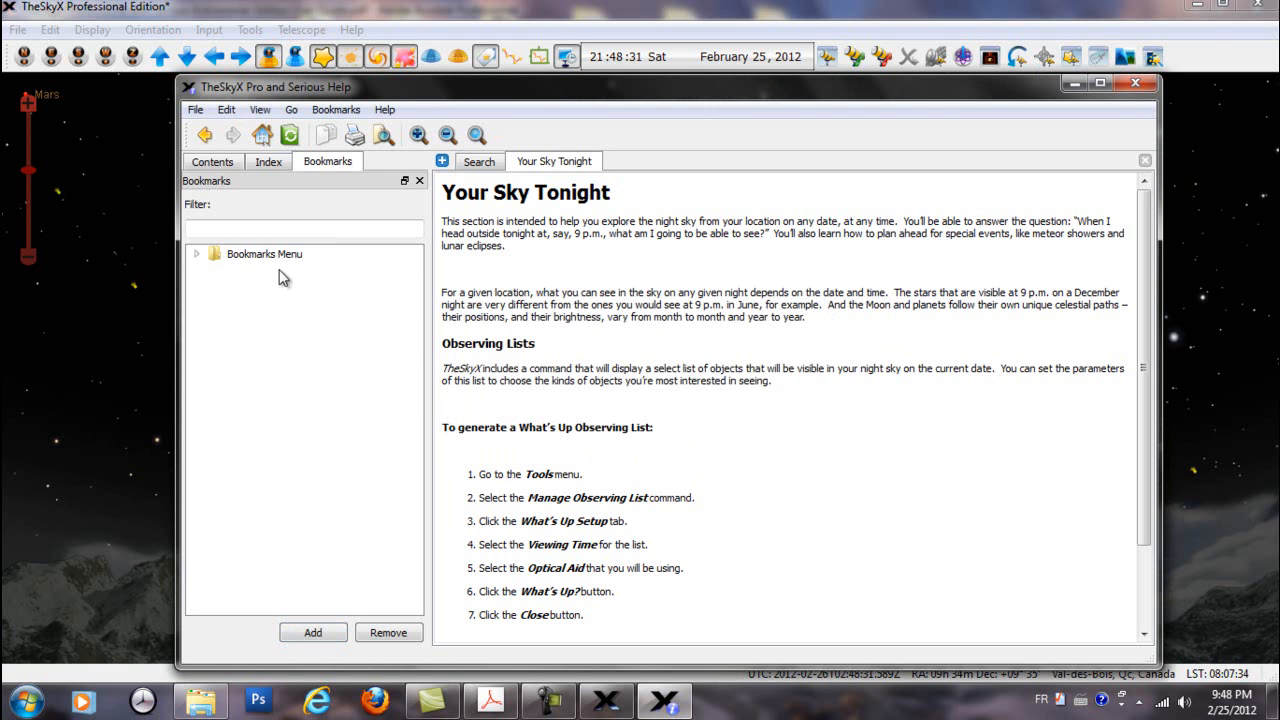
left_click(197, 255)
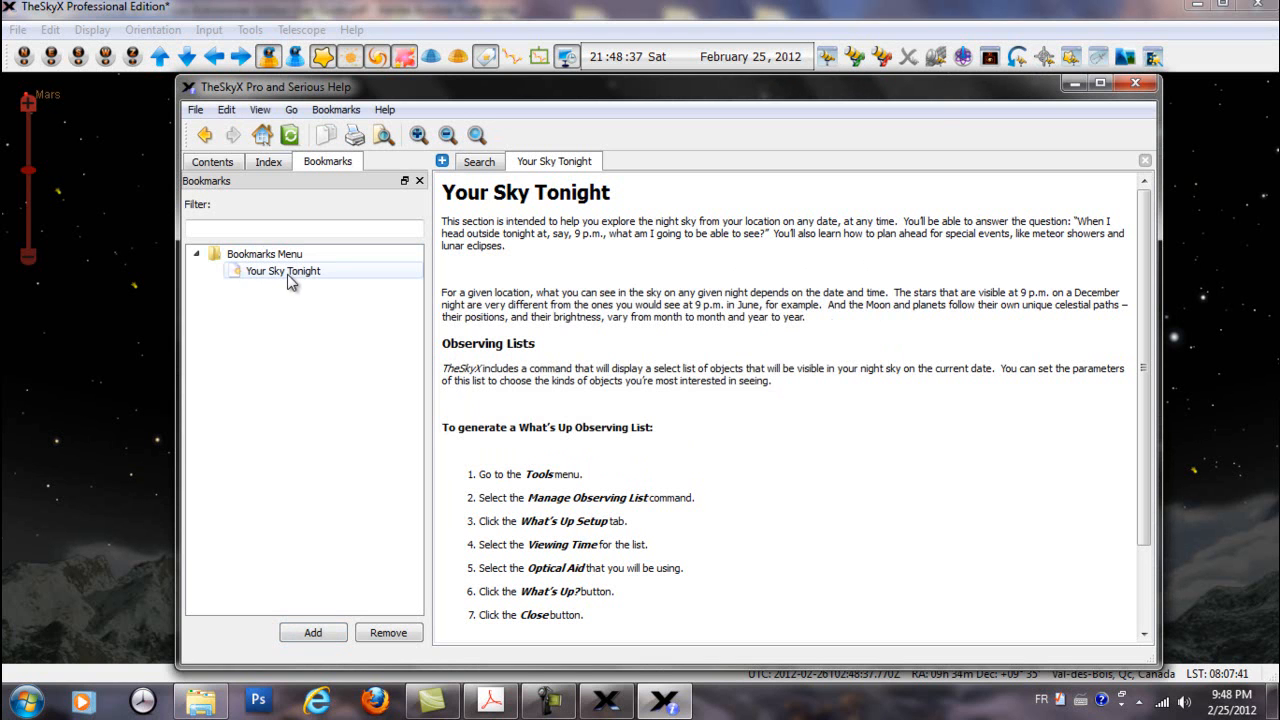
Open the Placing Photos topic under Photos of the Deep Sky and bring up the help bookmarks
left_click(217, 165)
left_click(292, 387)
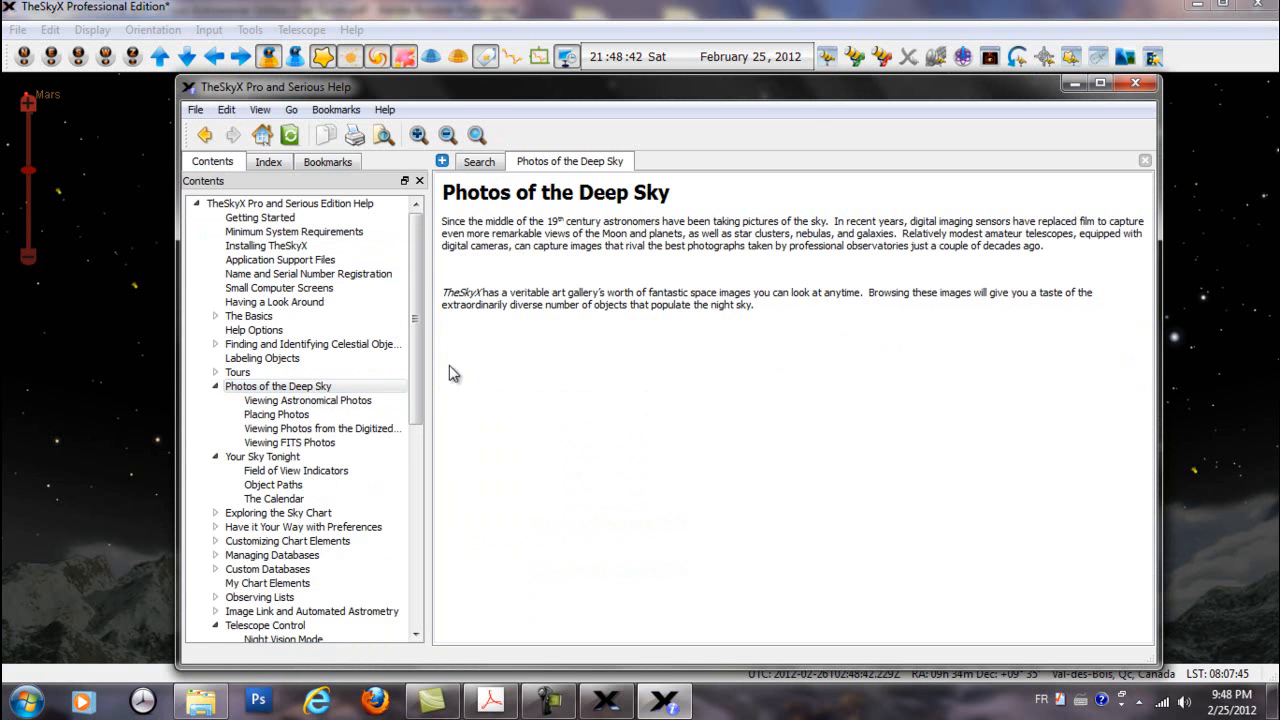
left_click(285, 414)
scroll(766, 352, "down", 15)
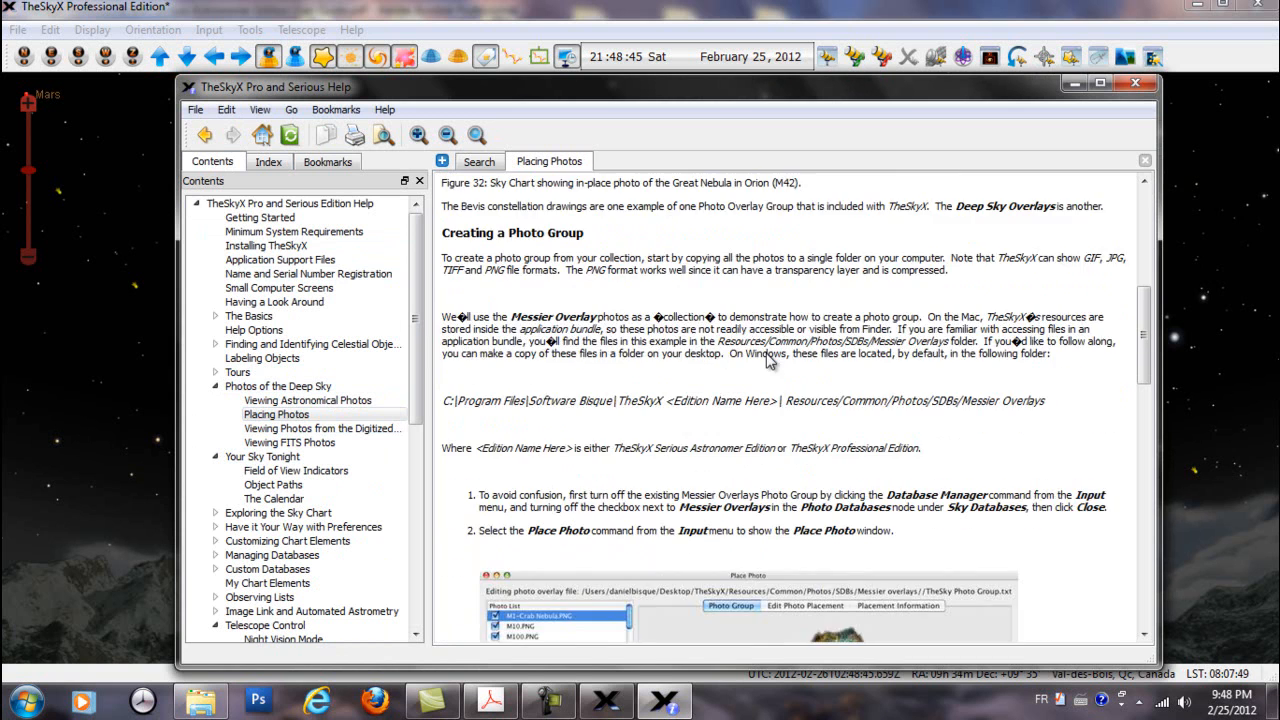
scroll(765, 363, "up", 8)
left_click(317, 162)
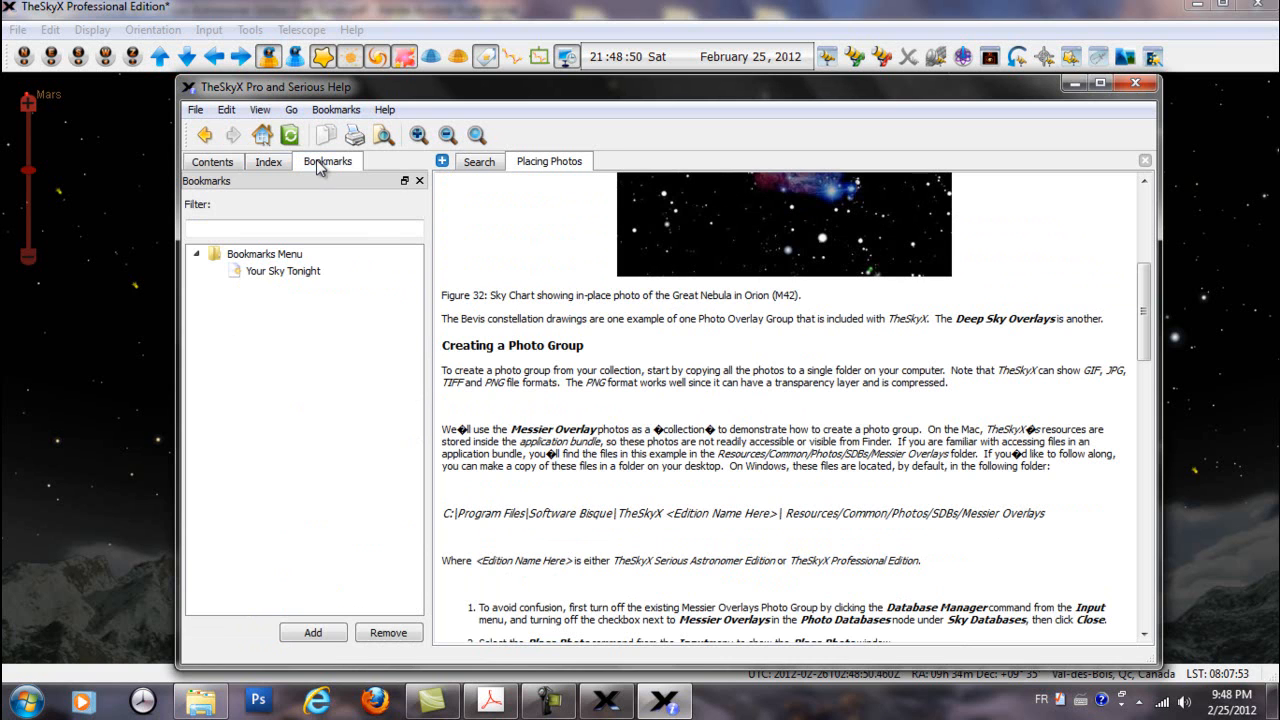
left_click(315, 633)
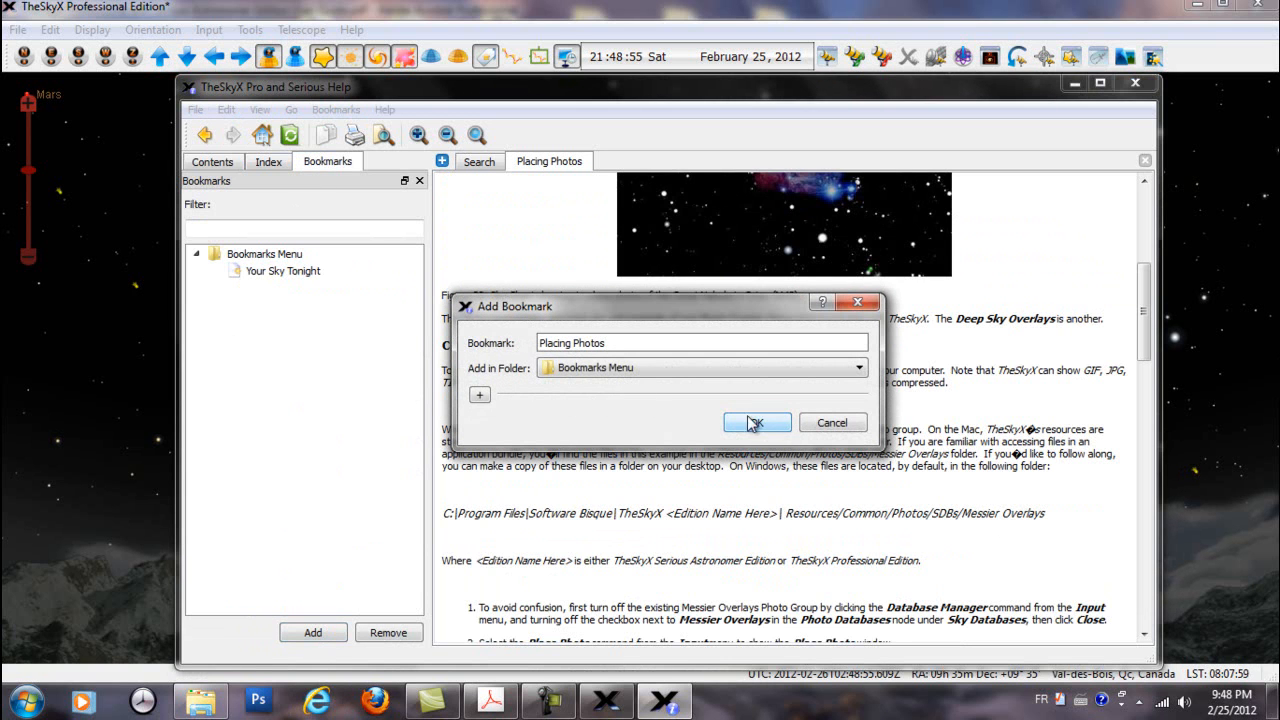
left_click(479, 395)
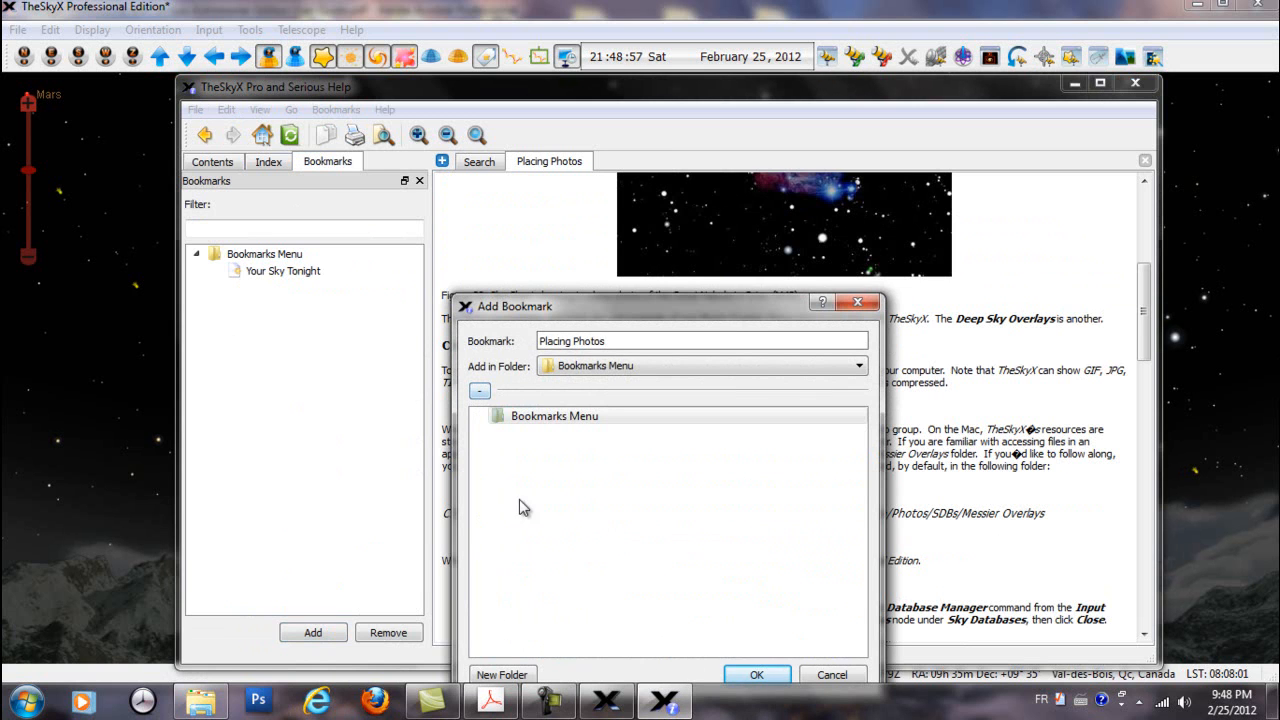
left_click(836, 676)
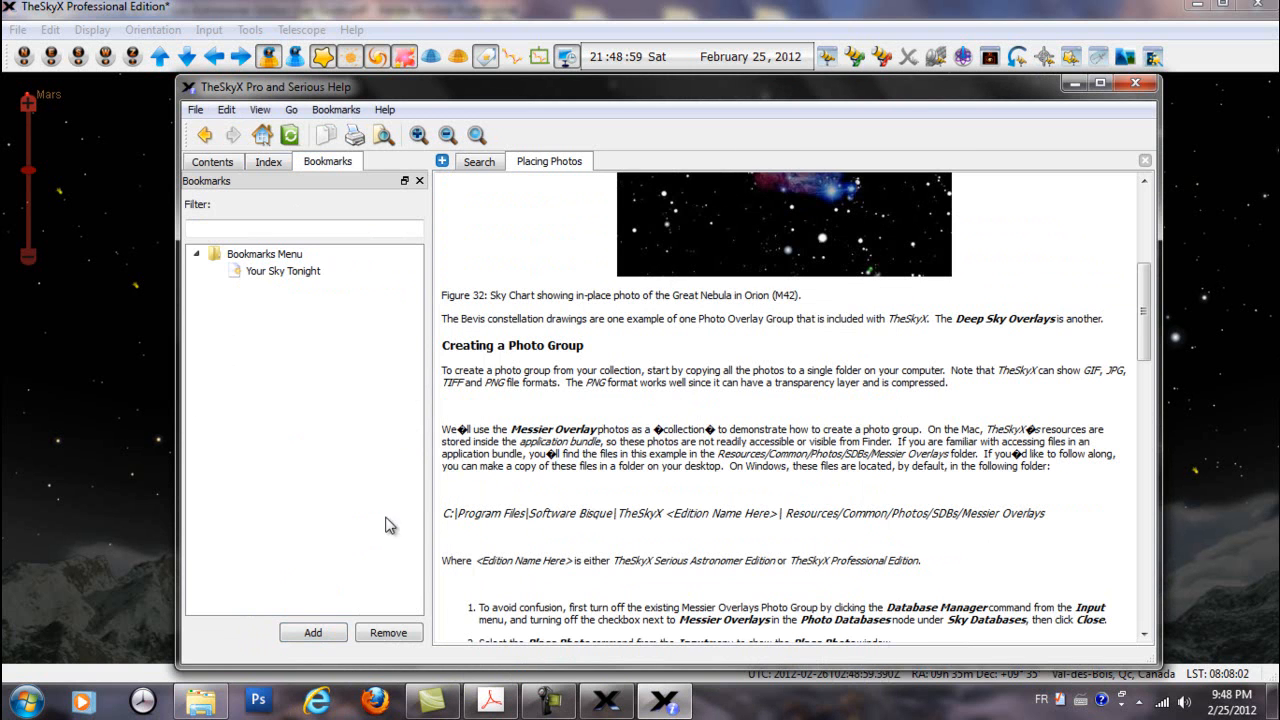
Bookmark the Placing Photos help topic in the Bookmarks Menu folder
left_click(313, 634)
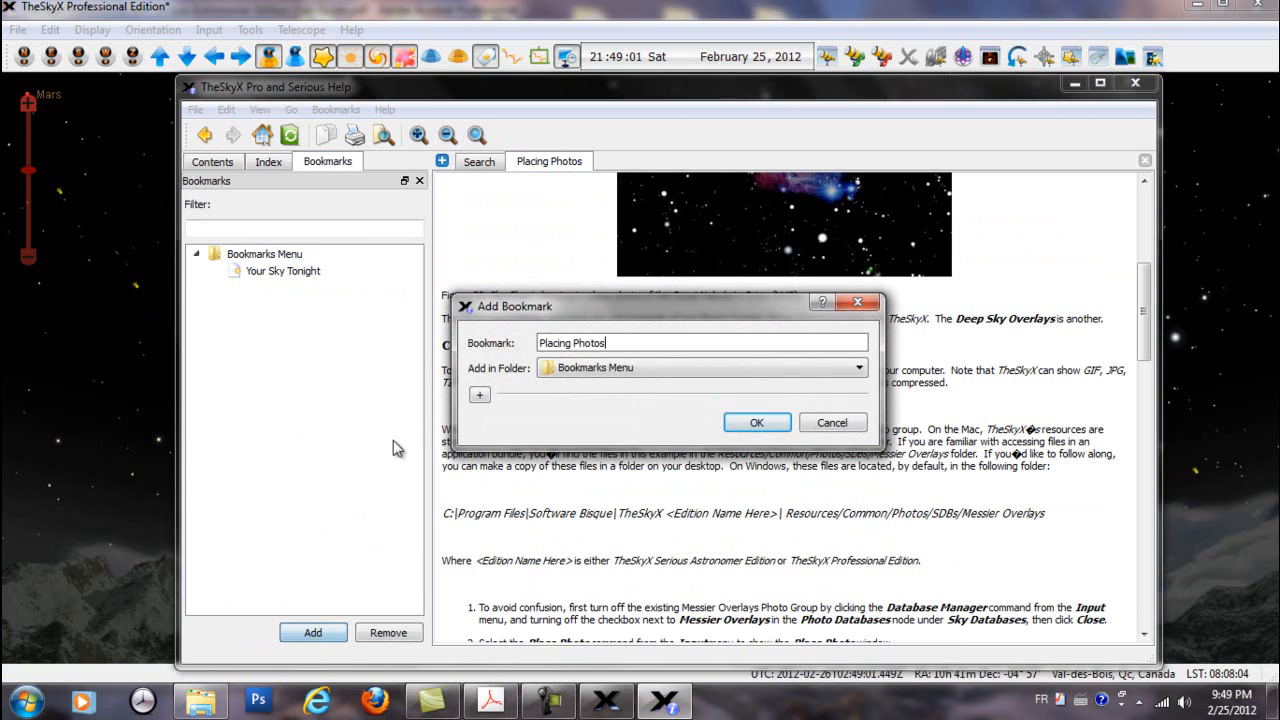
left_click(757, 424)
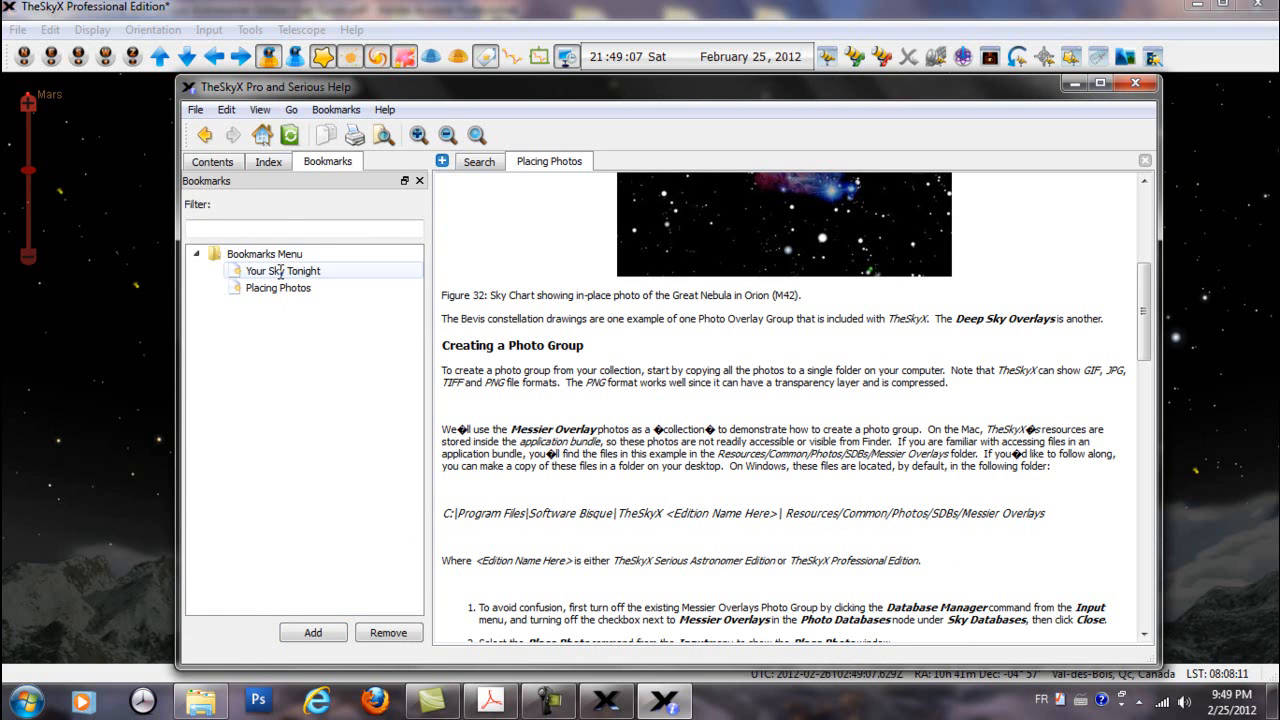
Compare the help contents with the saved bookmarks, select Your Sky Tonight, and open Placing Photos from its bookmark
left_click(229, 166)
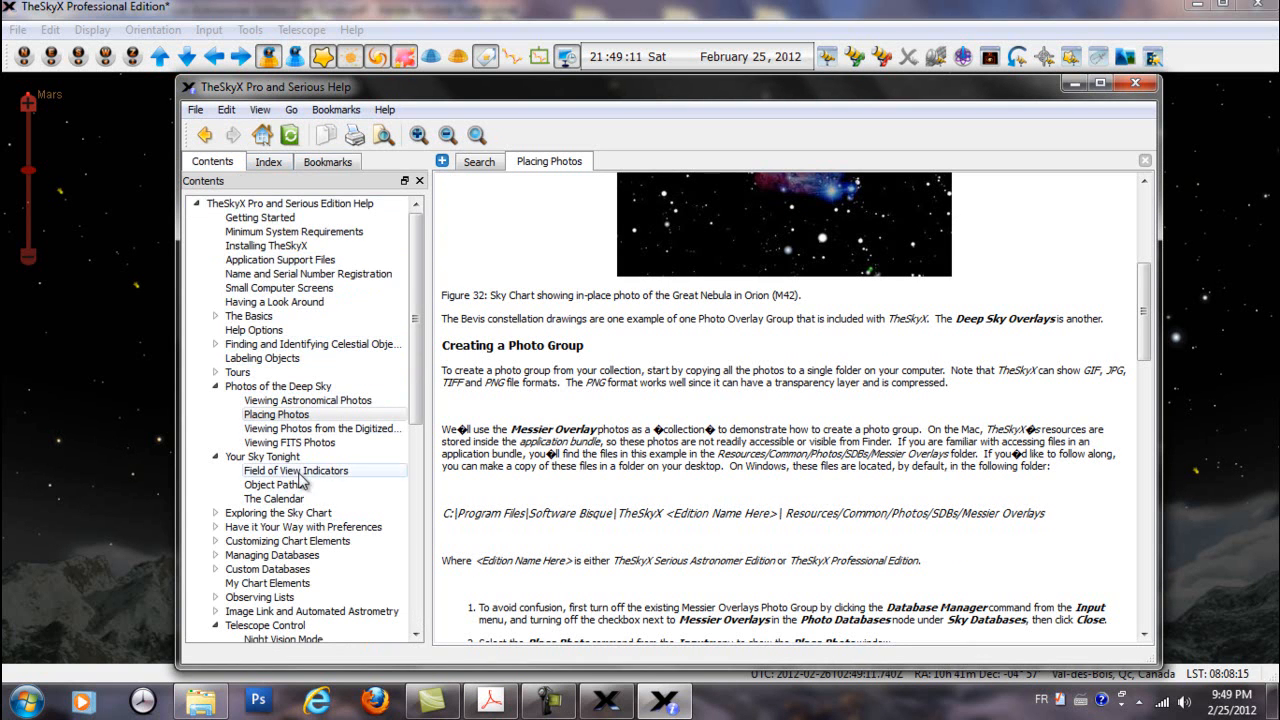
left_click(326, 163)
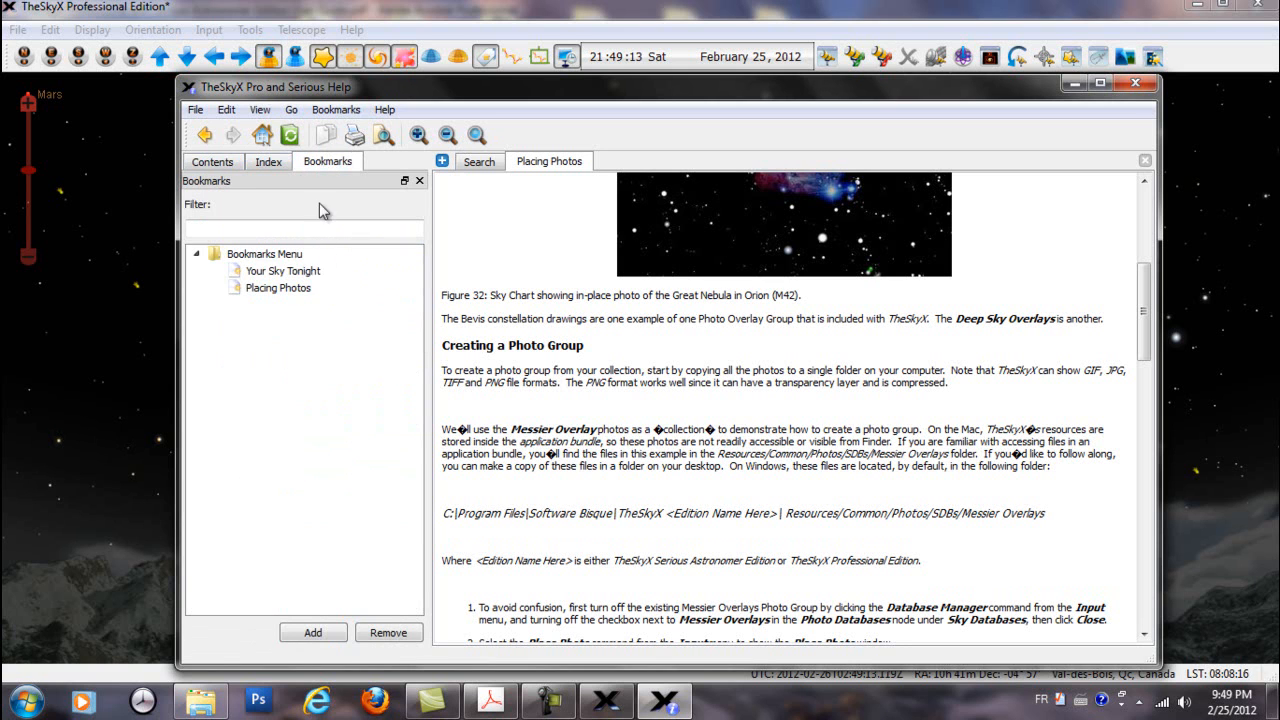
left_click(290, 272)
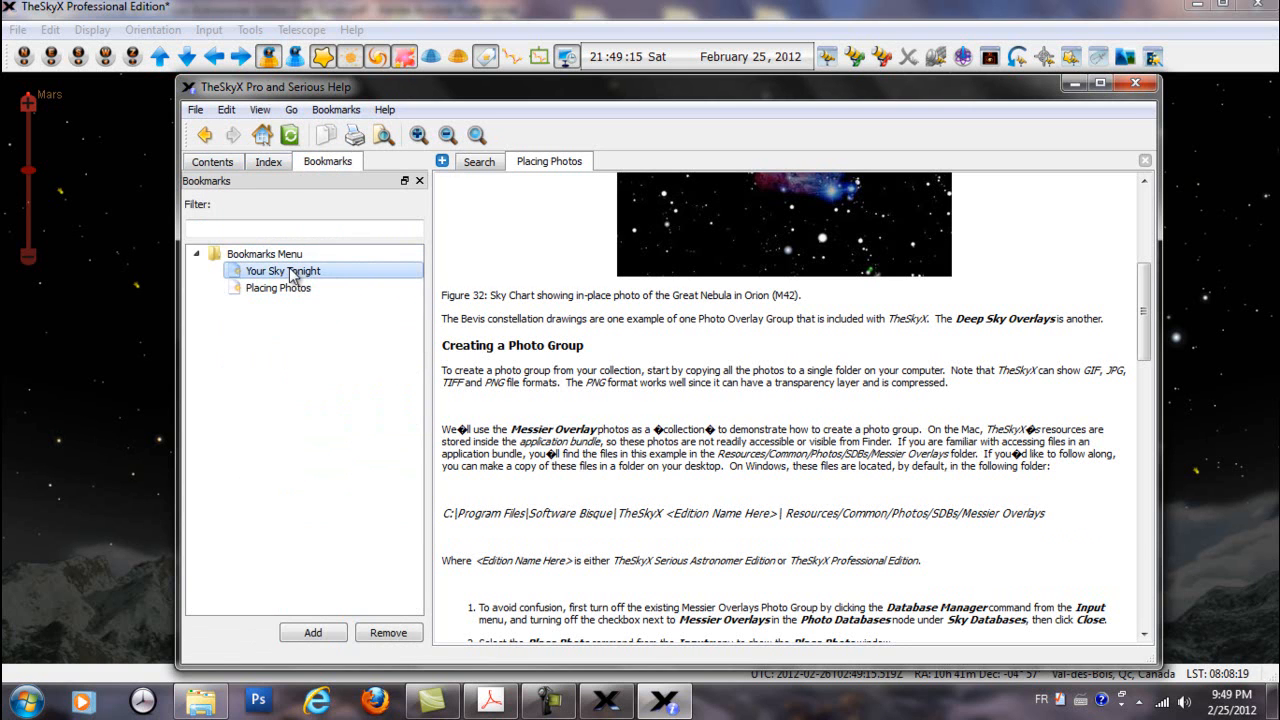
left_click(275, 293)
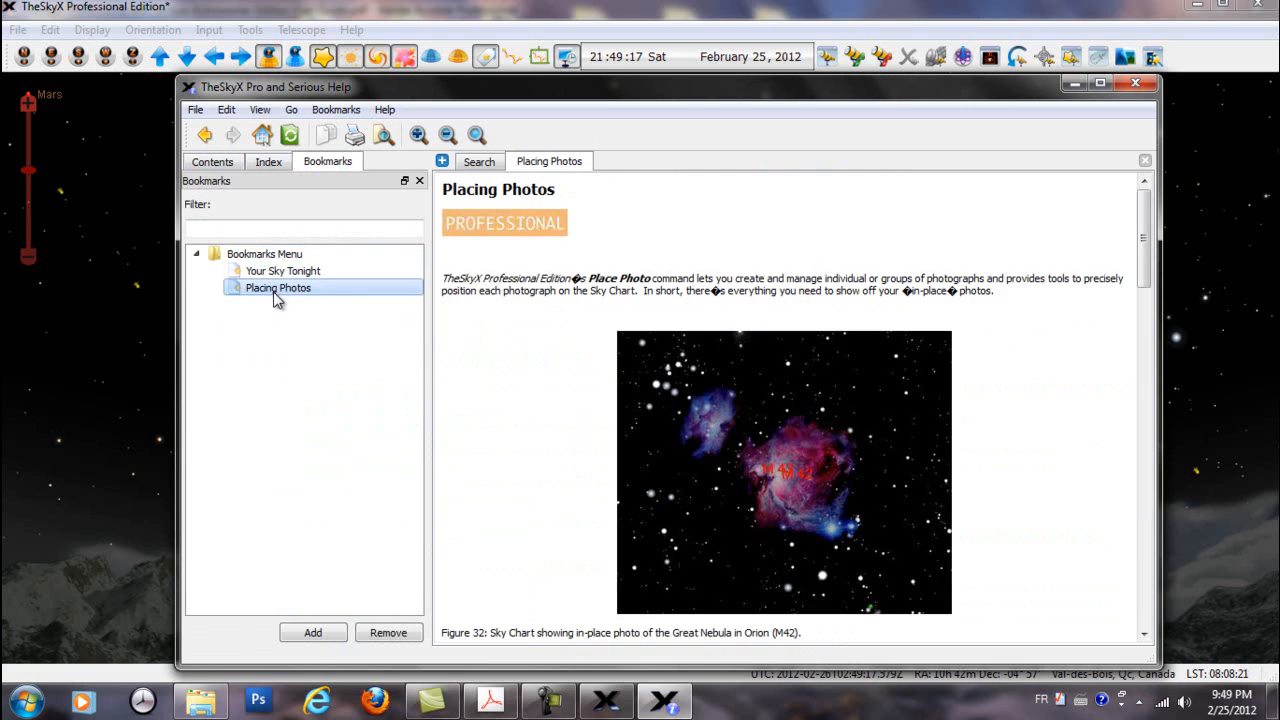
Read further down the Placing Photos topic and search the help for "image"
scroll(740, 458, "down", 3)
scroll(738, 452, "down", 3)
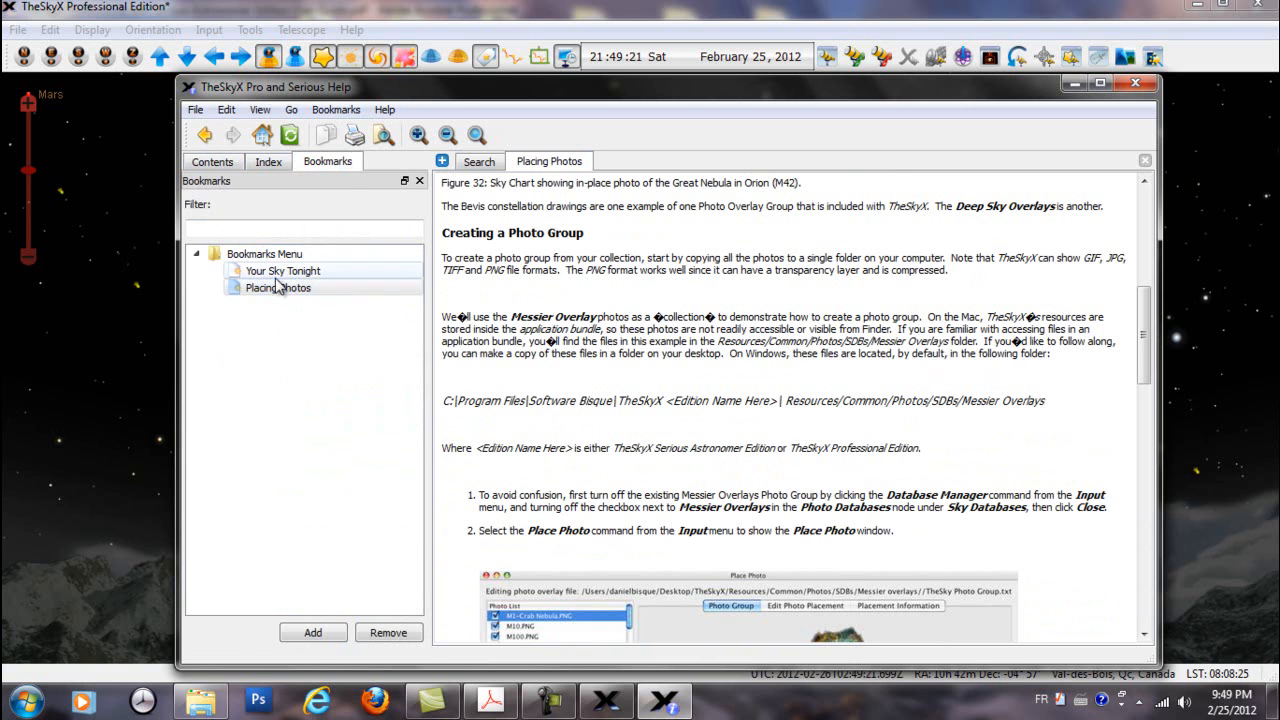
left_click(479, 162)
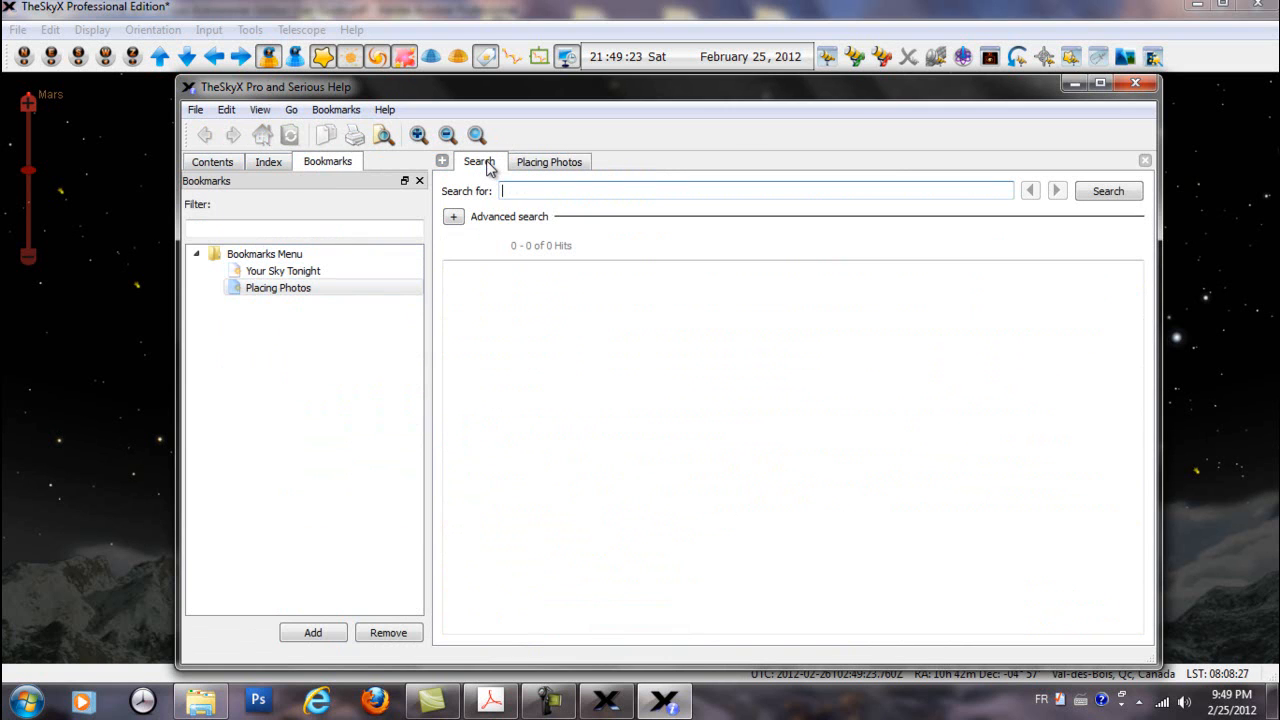
type("image")
left_click(1108, 195)
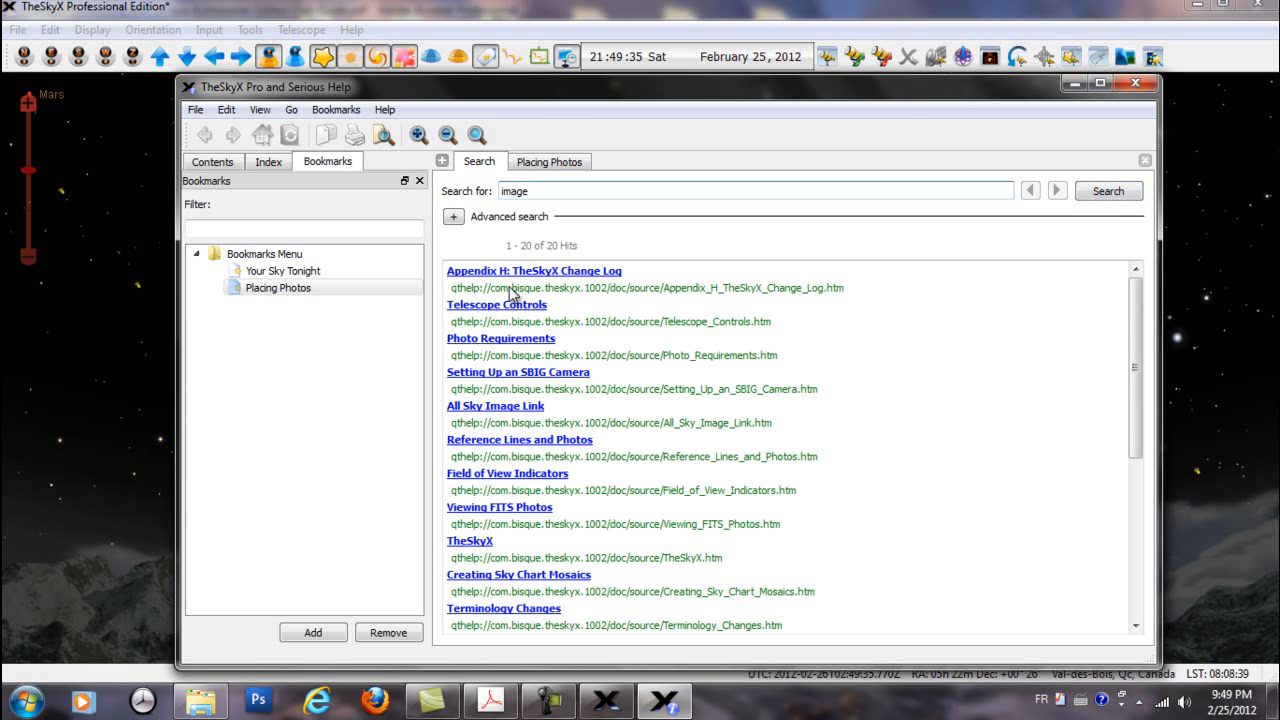
Browse the search results by opening TheSkyX, its My Chart Elements topic, and Setting Up an SBIG Camera, then return to the results
left_click(480, 543)
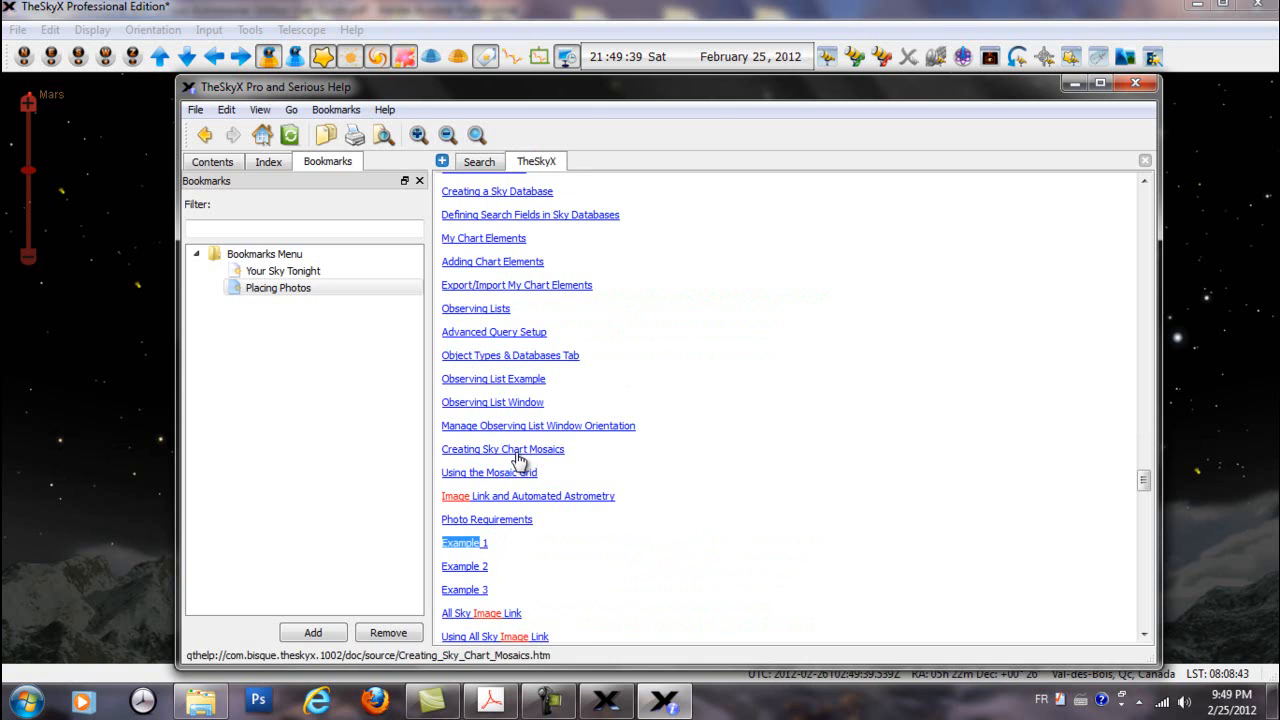
left_click(498, 262)
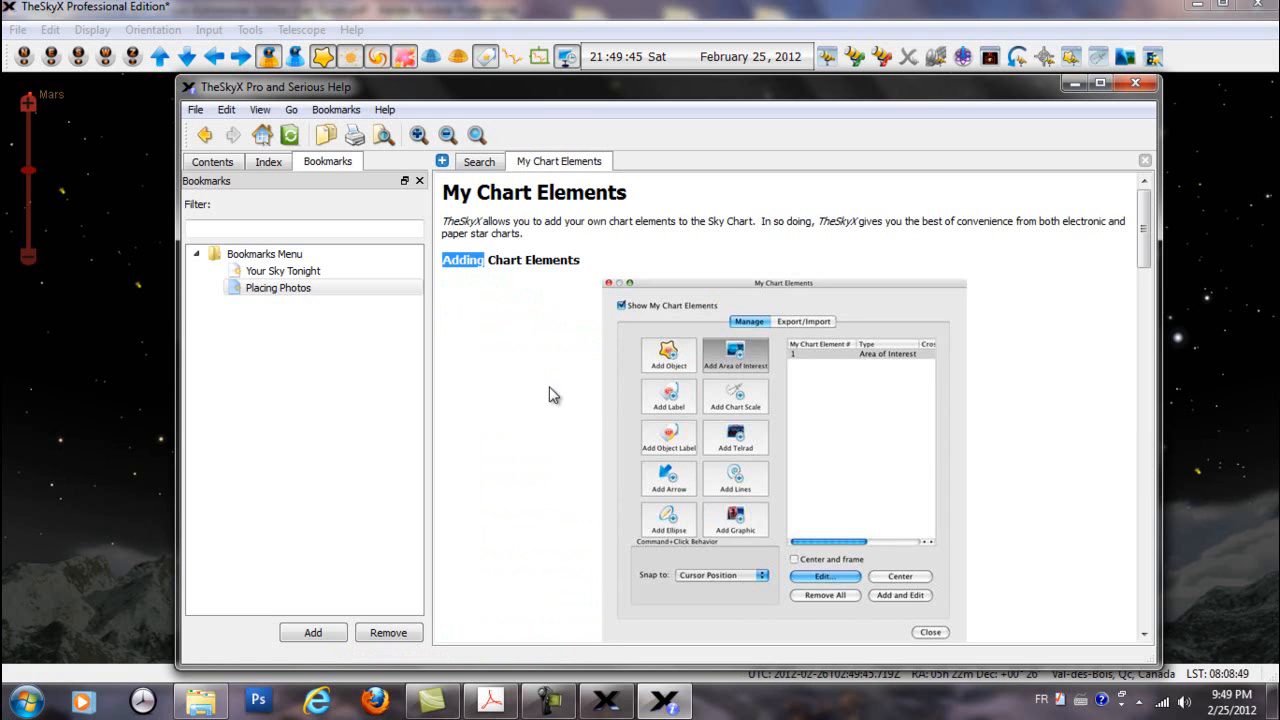
left_click(482, 165)
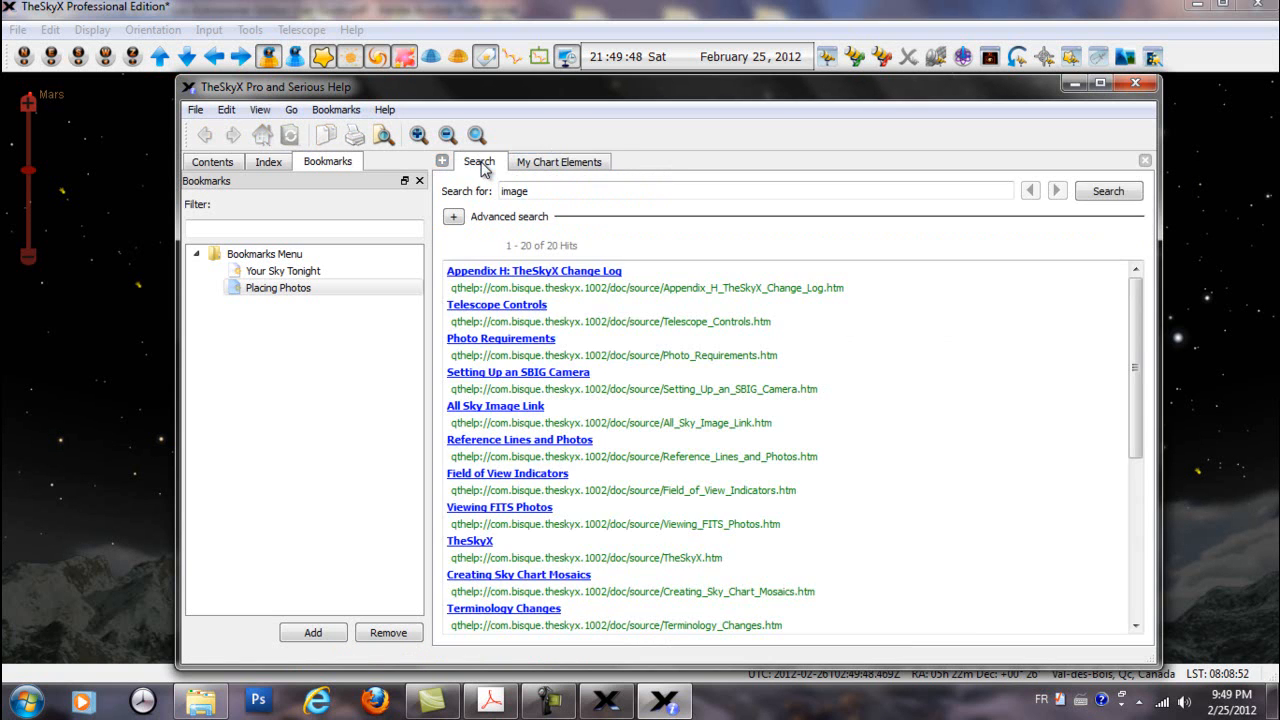
left_click(514, 374)
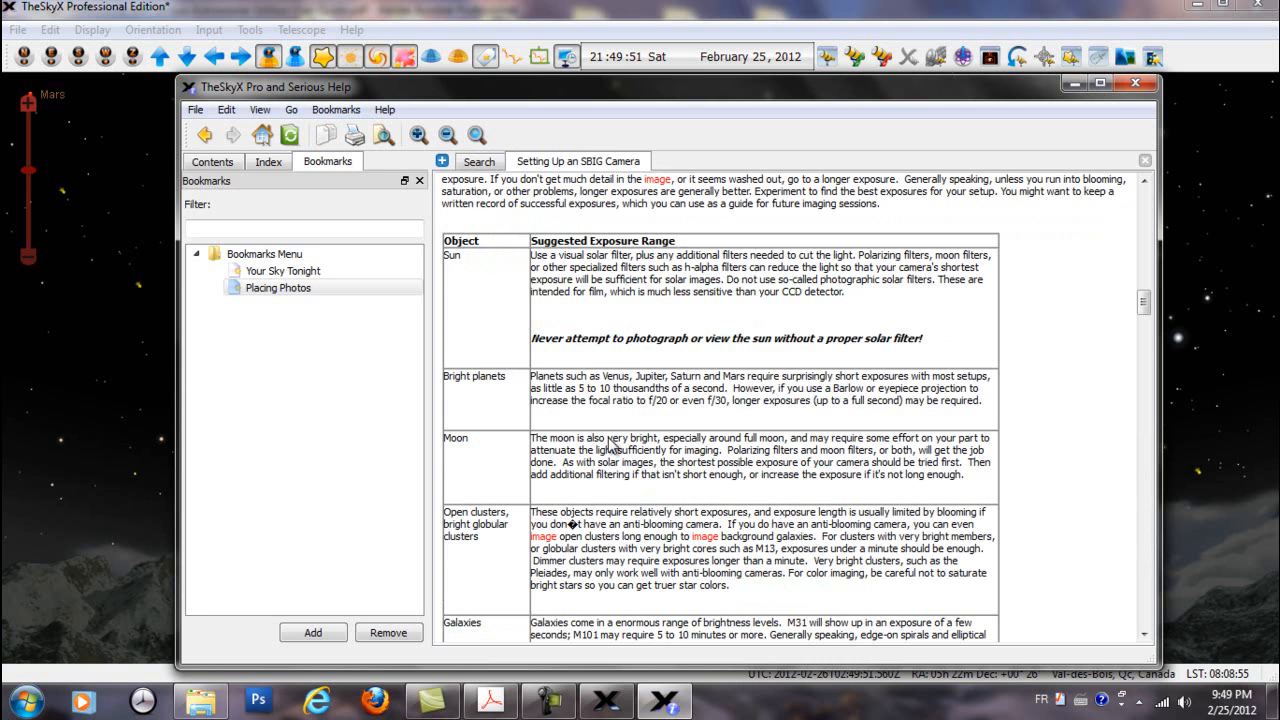
left_click(481, 163)
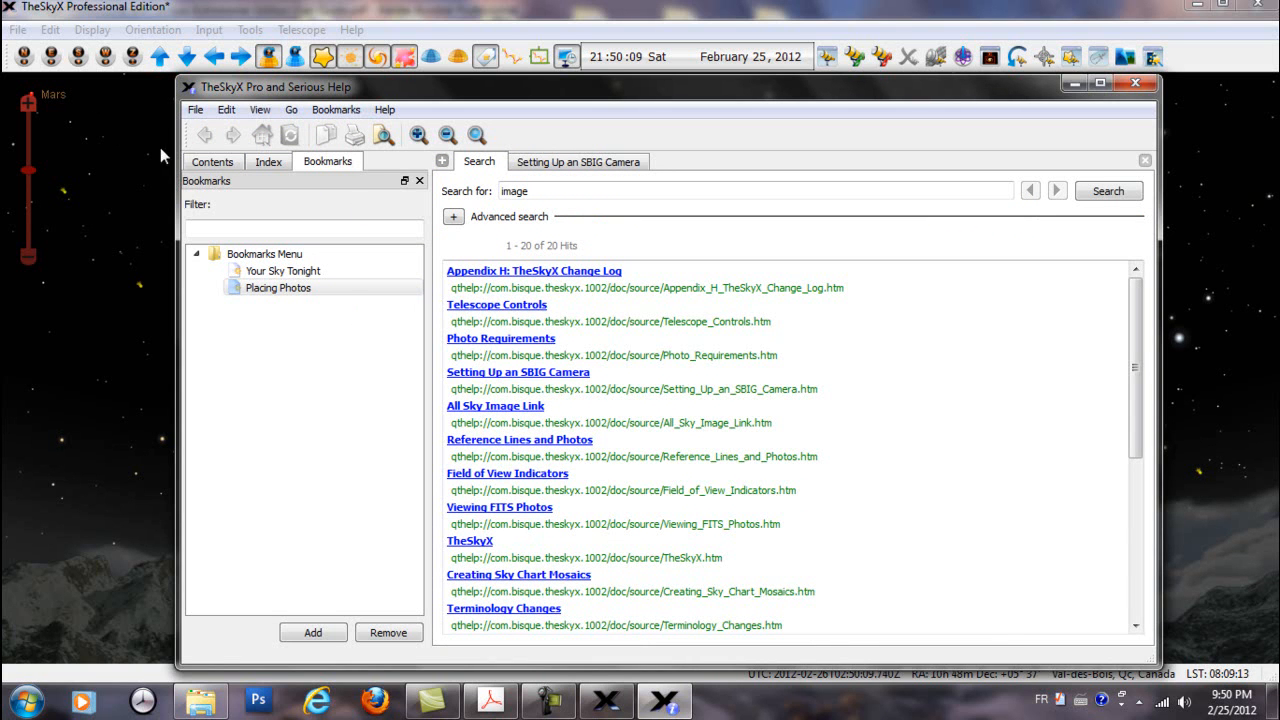
left_click(208, 163)
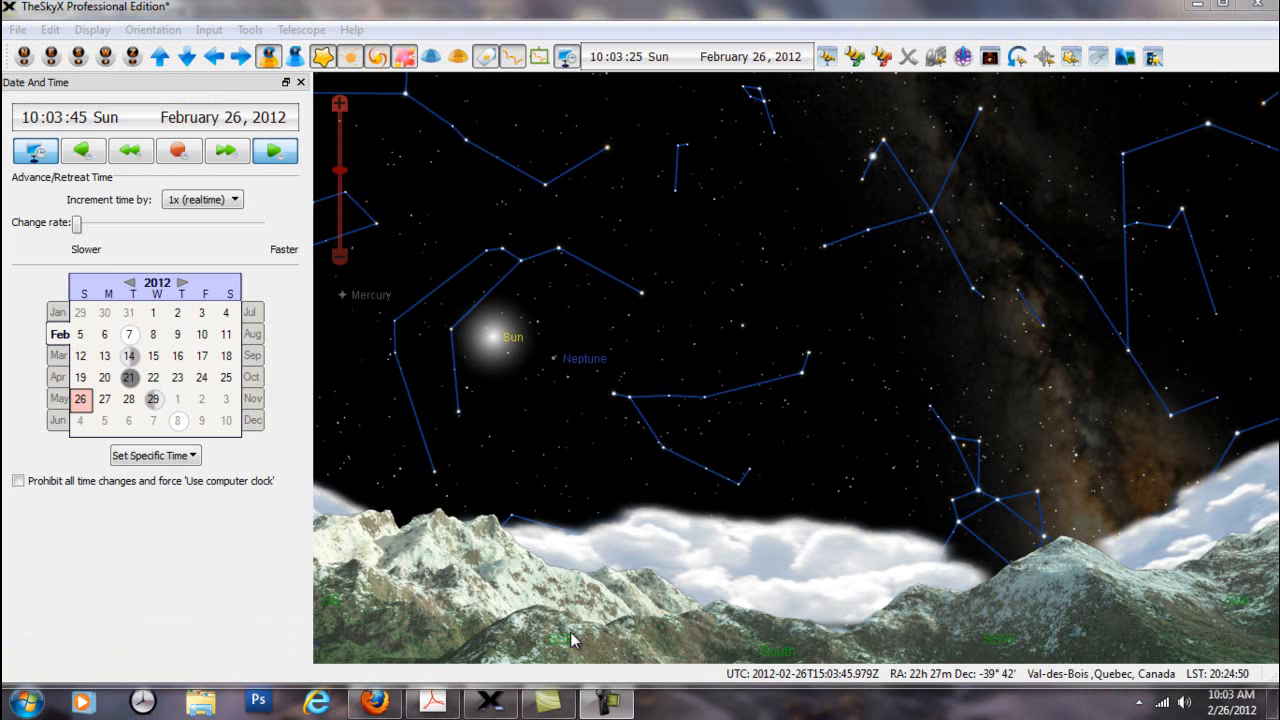
Open the Location settings and browse the International, Germany and Observatories groups in the list of locations
left_click(208, 36)
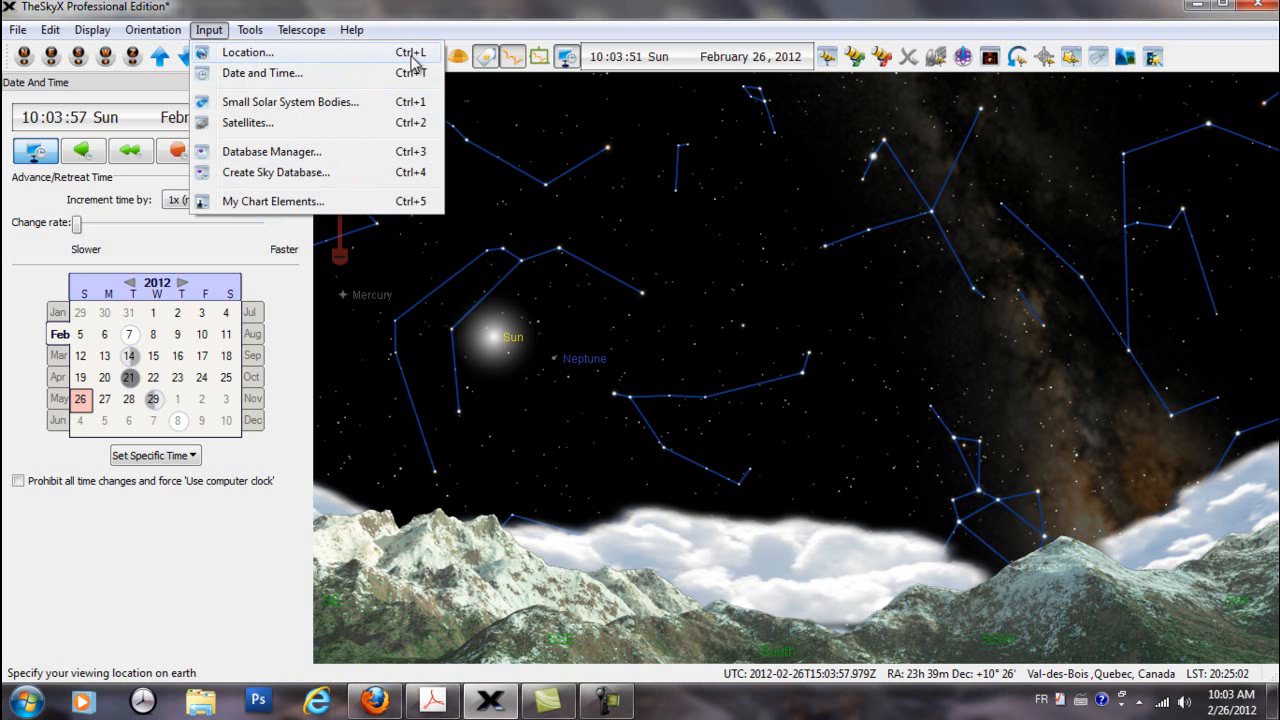
left_click(250, 52)
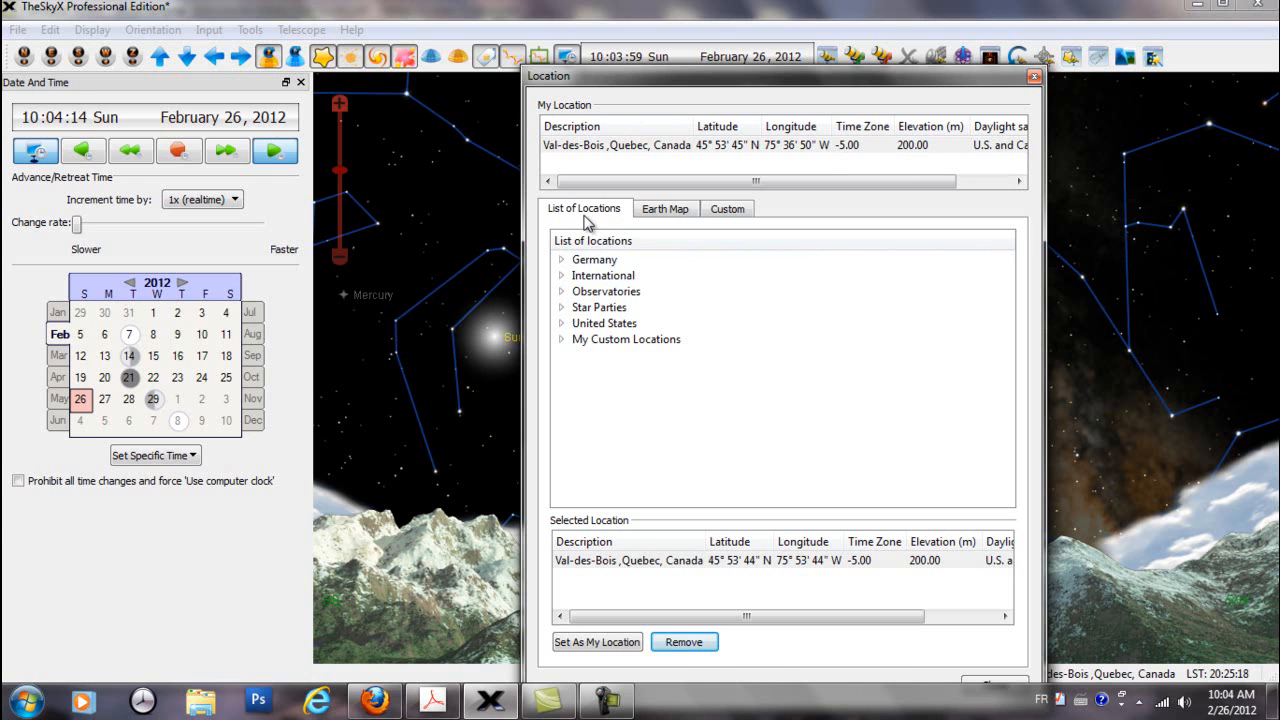
left_click(562, 276)
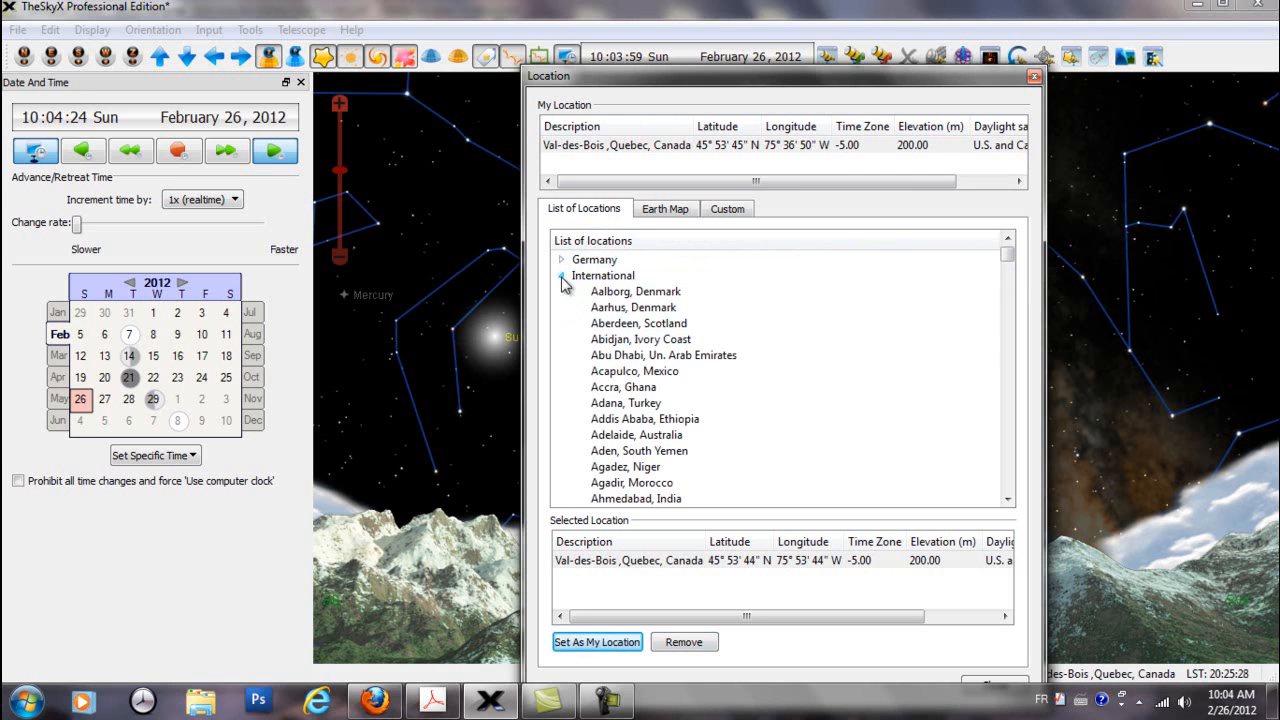
mouse_move(1007, 252)
left_mouse_down()
mouse_move(1008, 271)
mouse_move(1007, 250)
left_mouse_up()
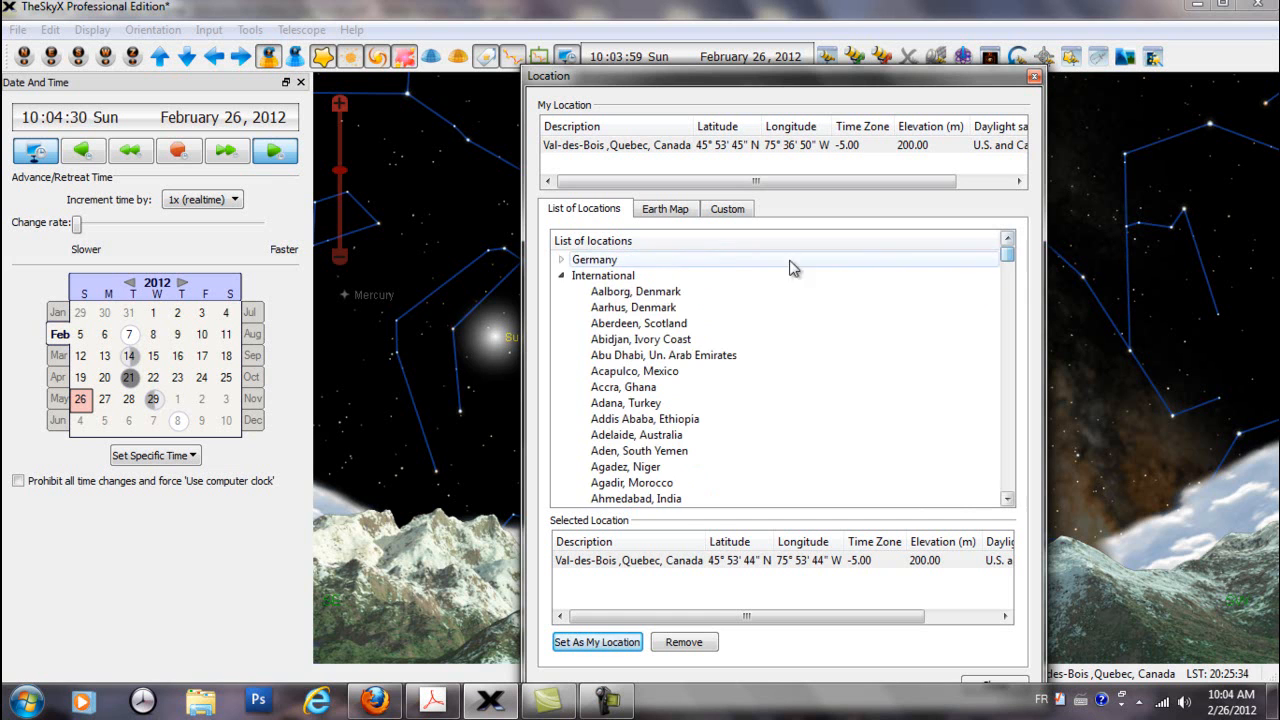
left_click(561, 276)
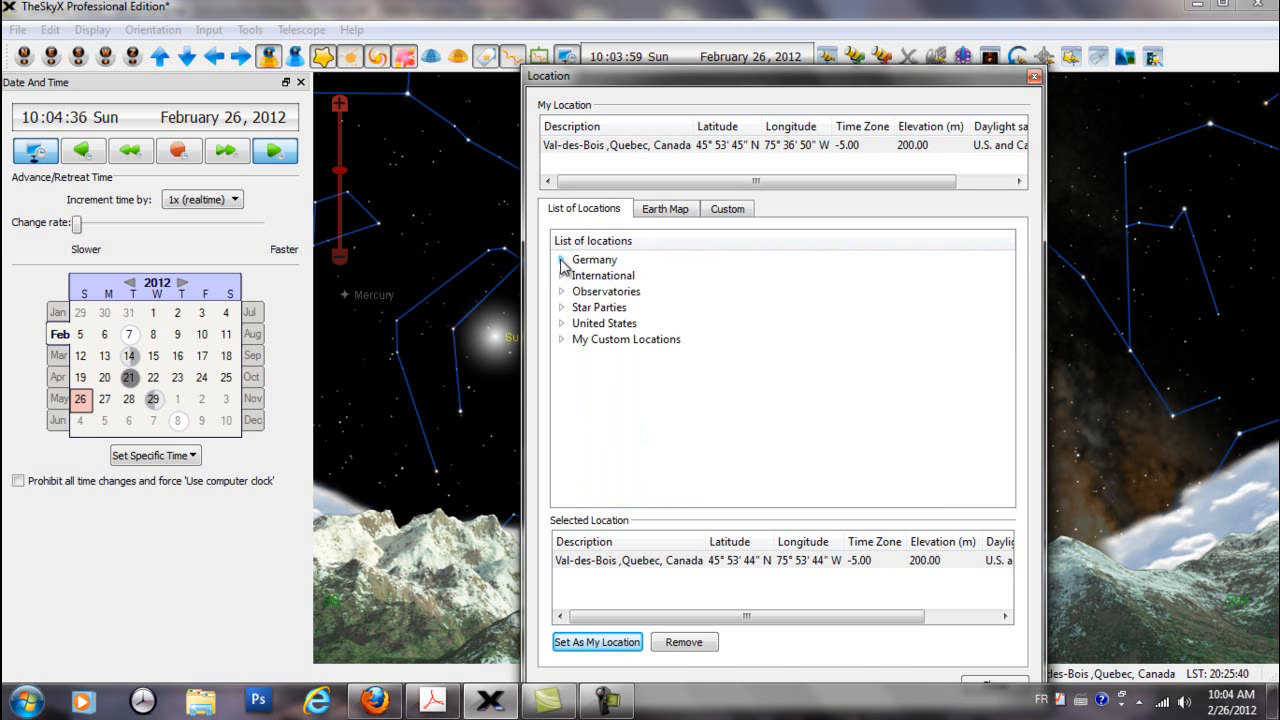
left_click(561, 260)
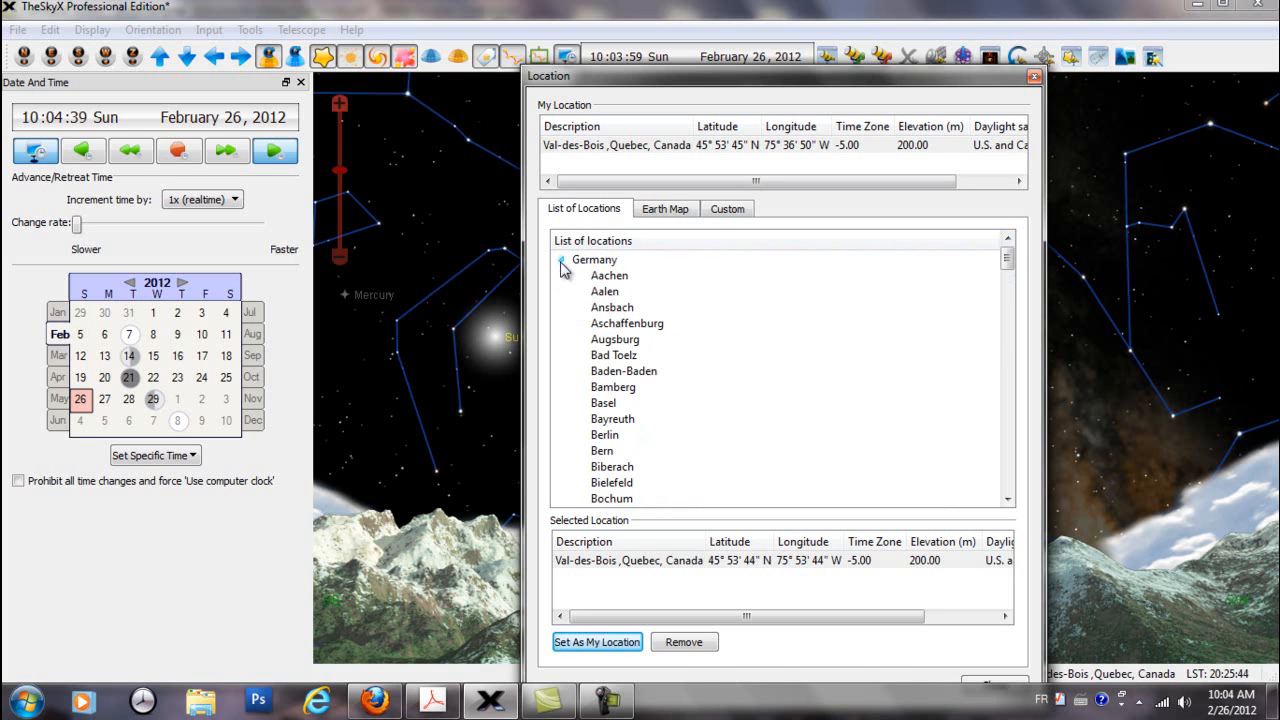
left_click(561, 260)
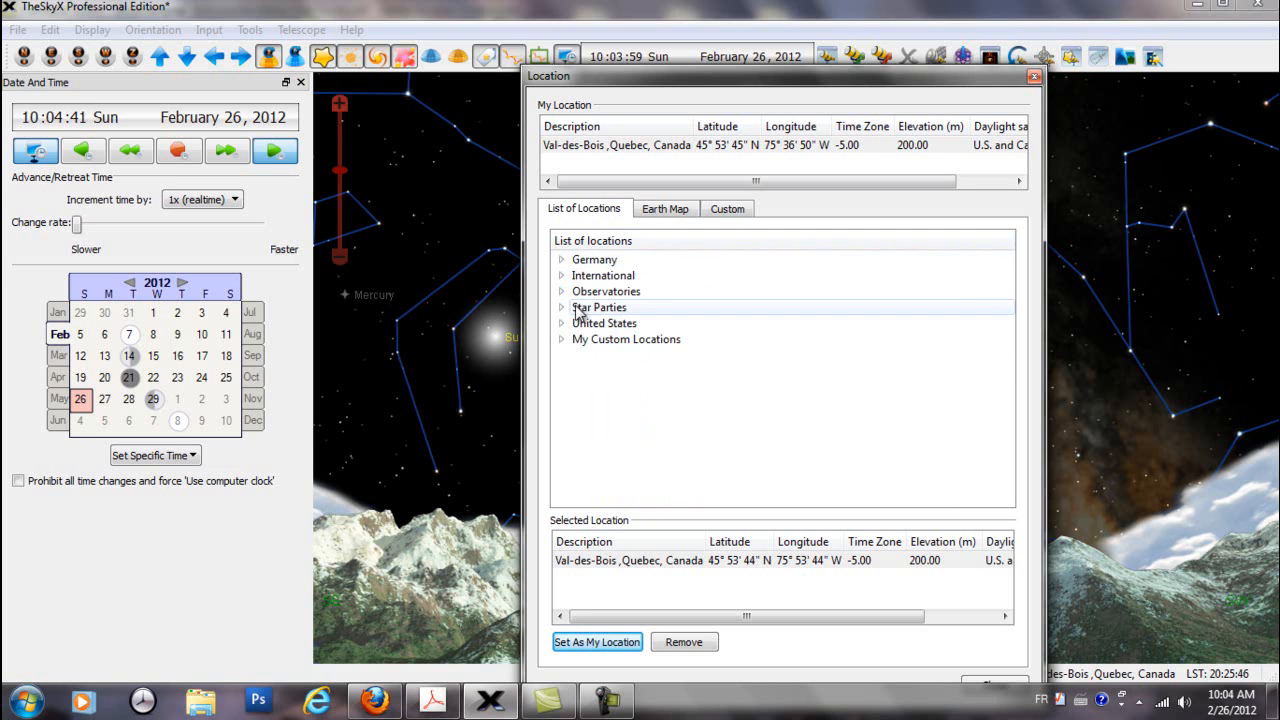
left_click(562, 292)
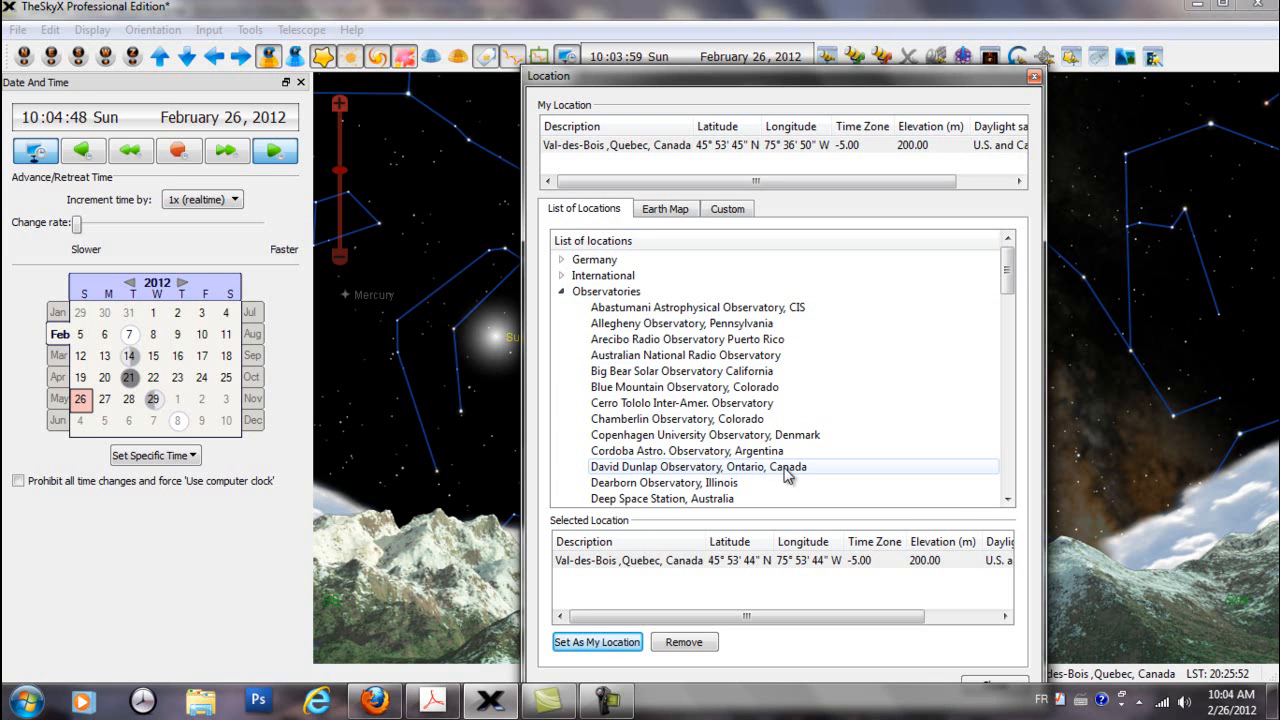
left_click(562, 292)
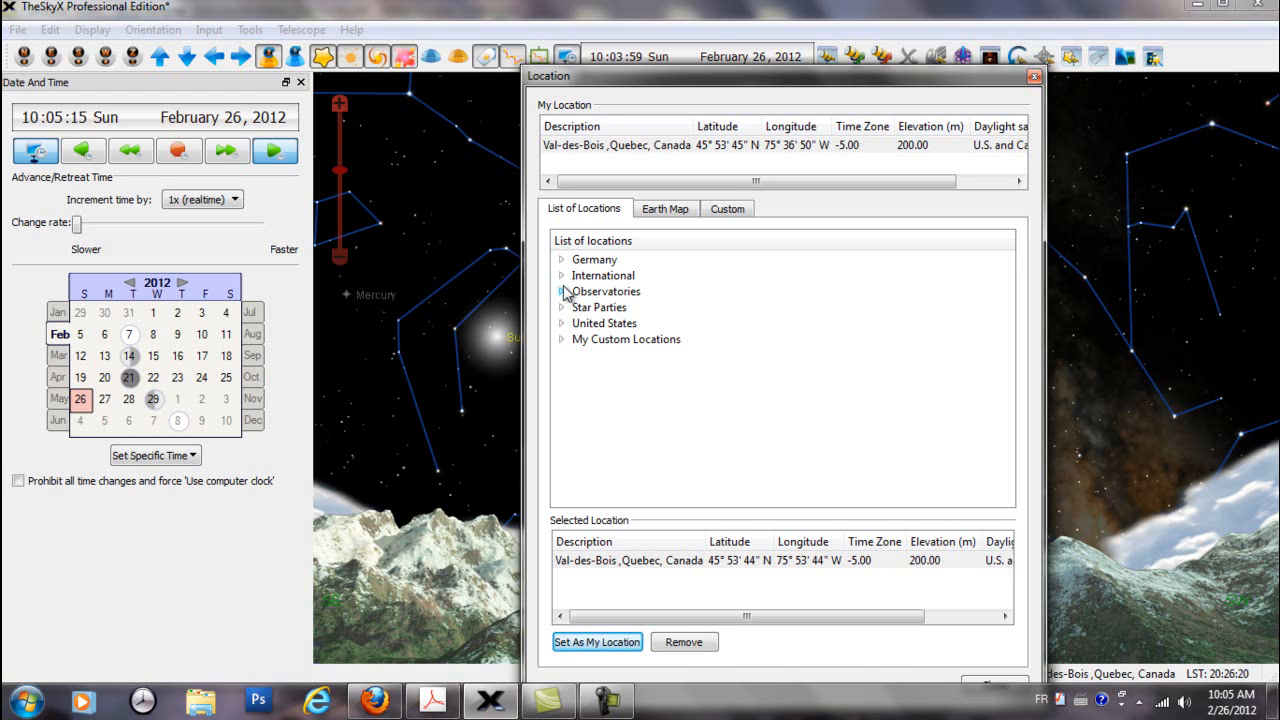
Find Ottawa, Canada among the International locations and set it as the viewing location
left_click(587, 279)
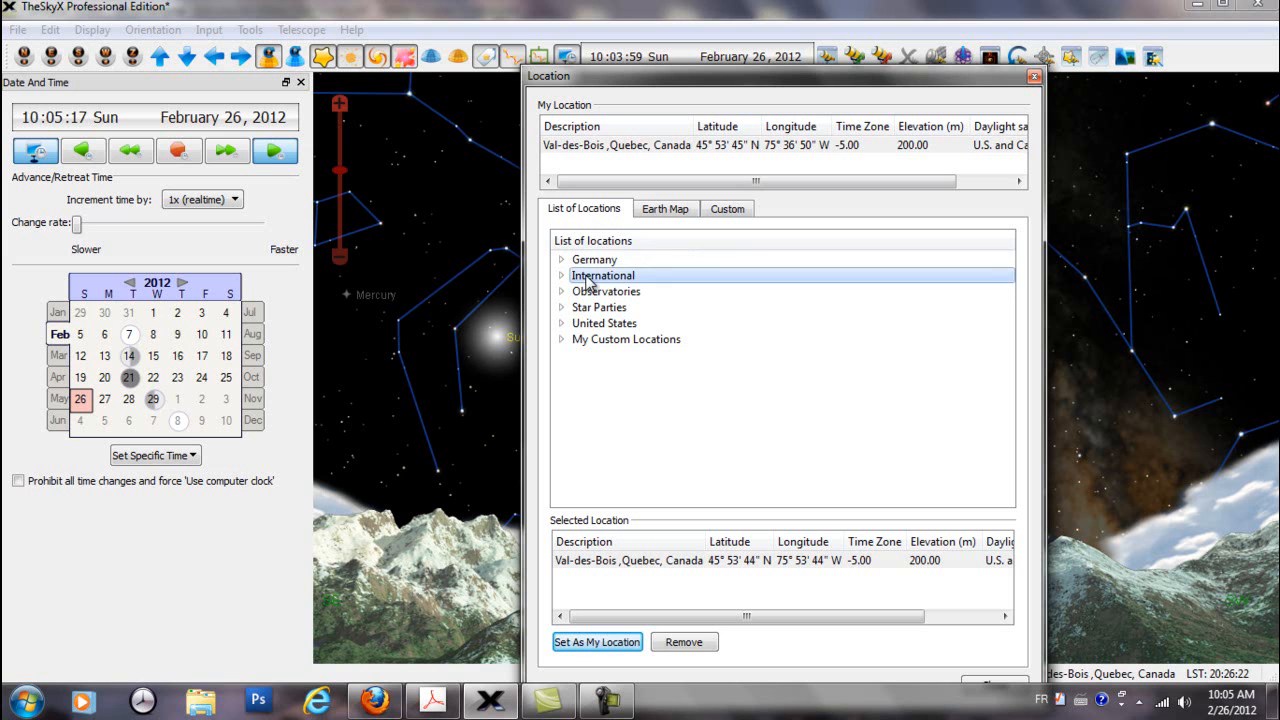
left_click(561, 275)
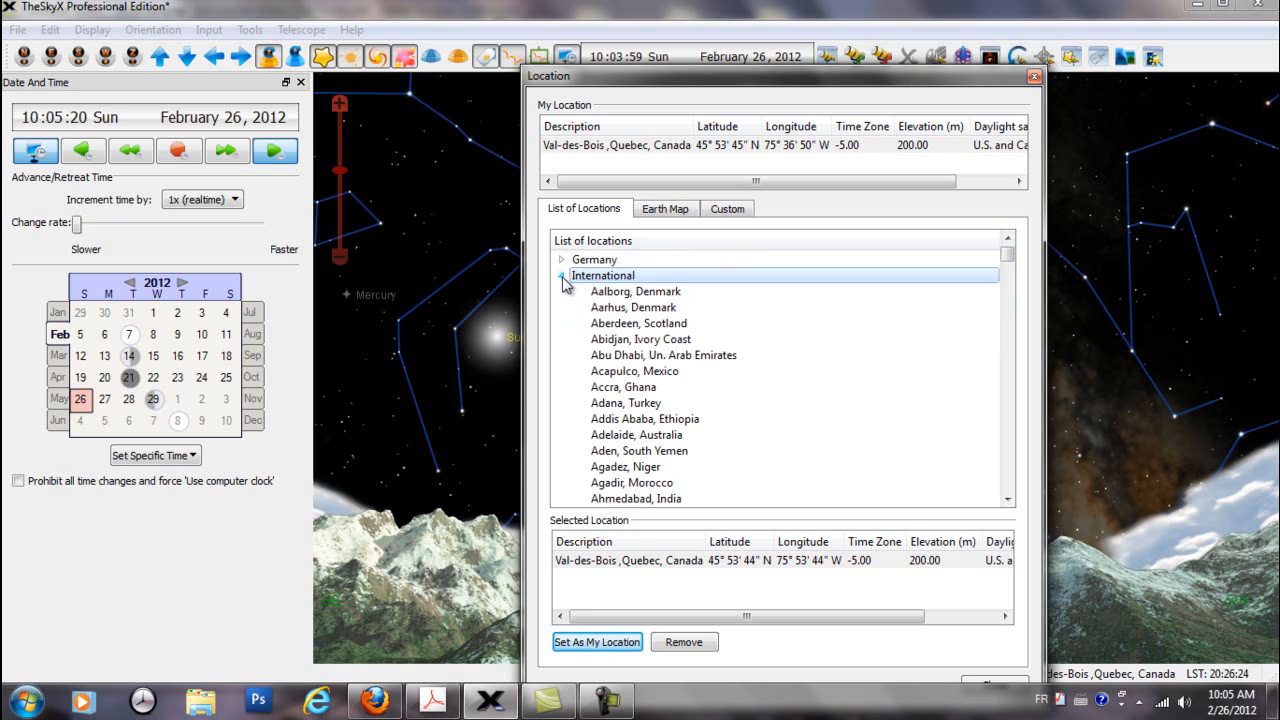
left_click_drag(1008, 258, 1008, 410)
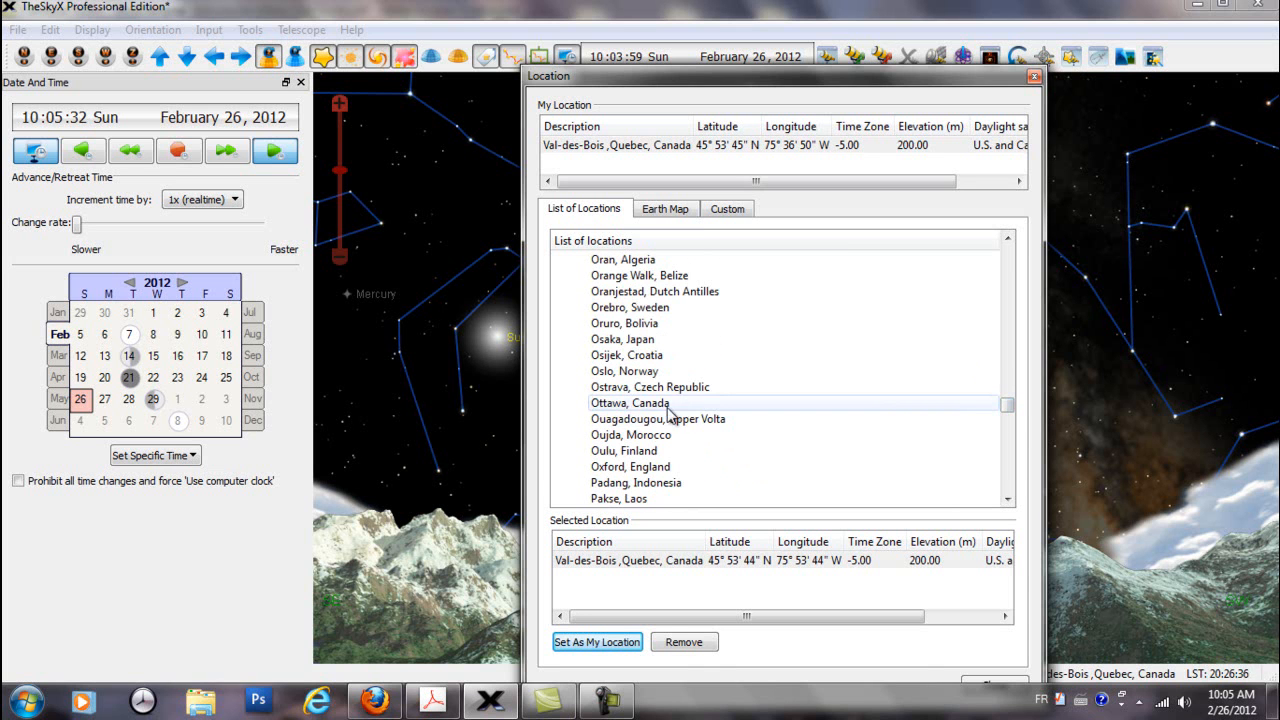
left_click(651, 405)
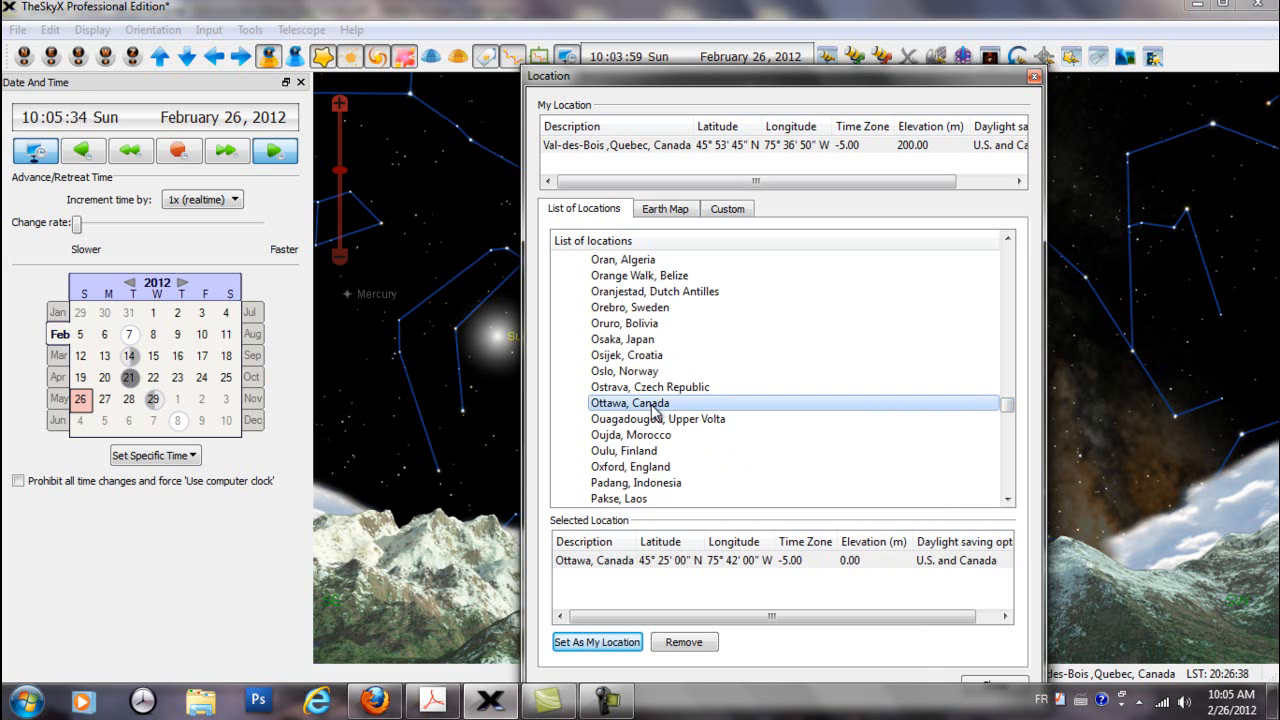
double_click(655, 405)
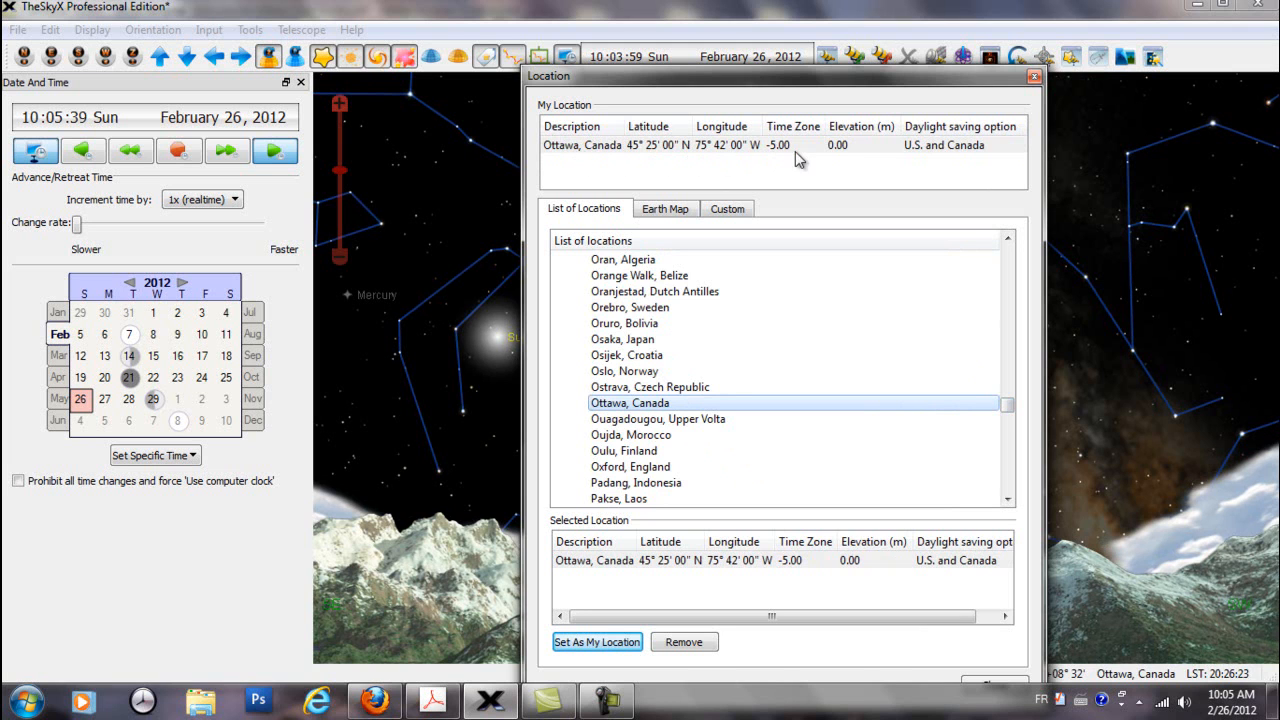
Change the custom location's description to Val-des-Bois, Quebec, Canada
left_click(731, 218)
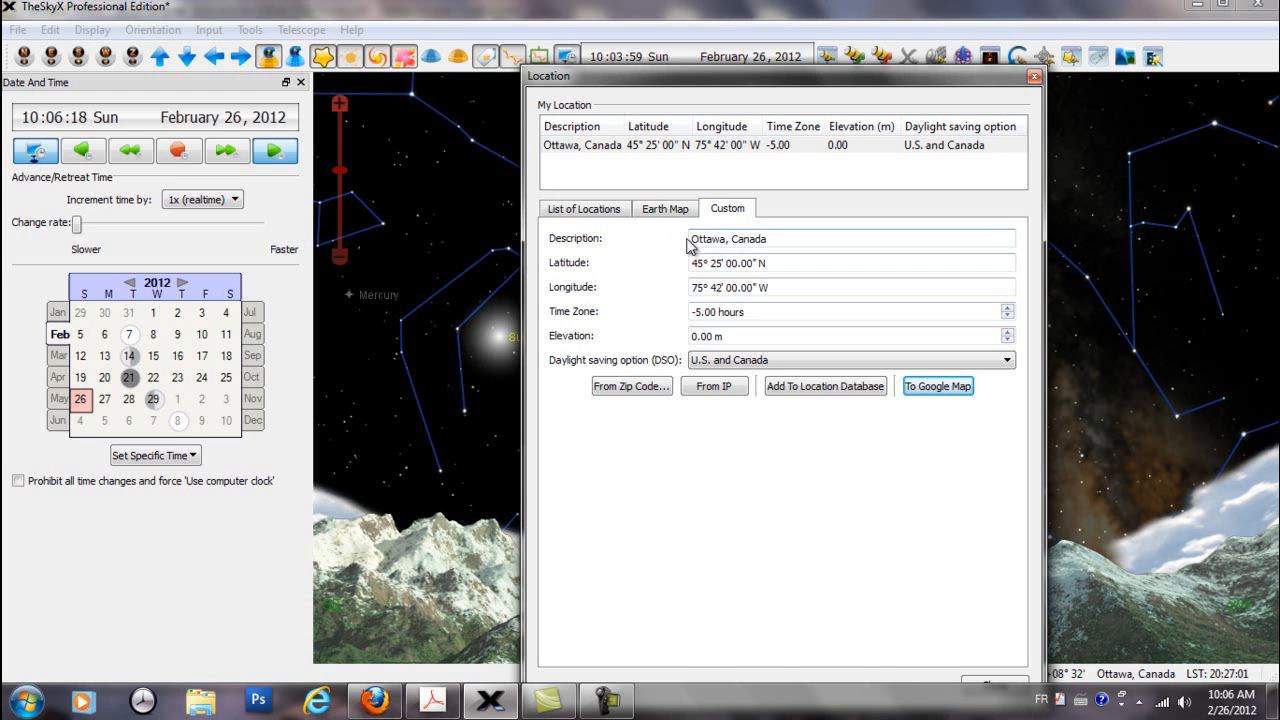
left_click_drag(721, 239, 682, 241)
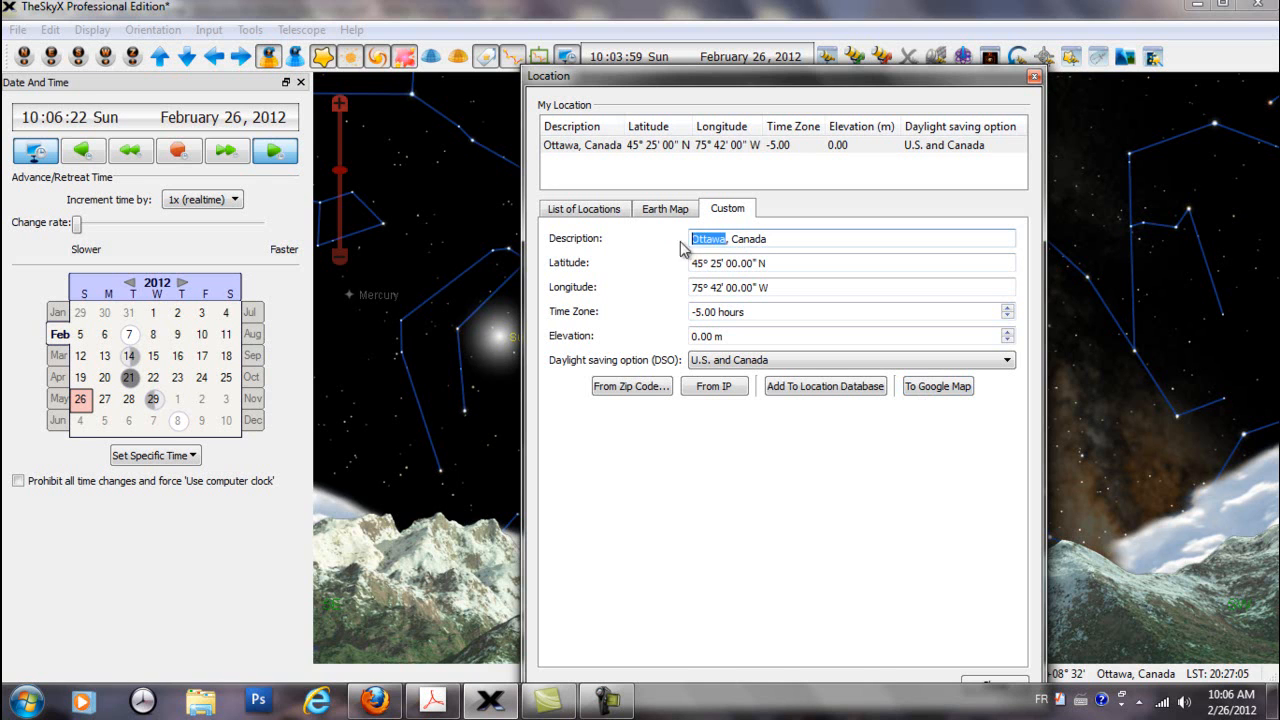
type("Val-des")
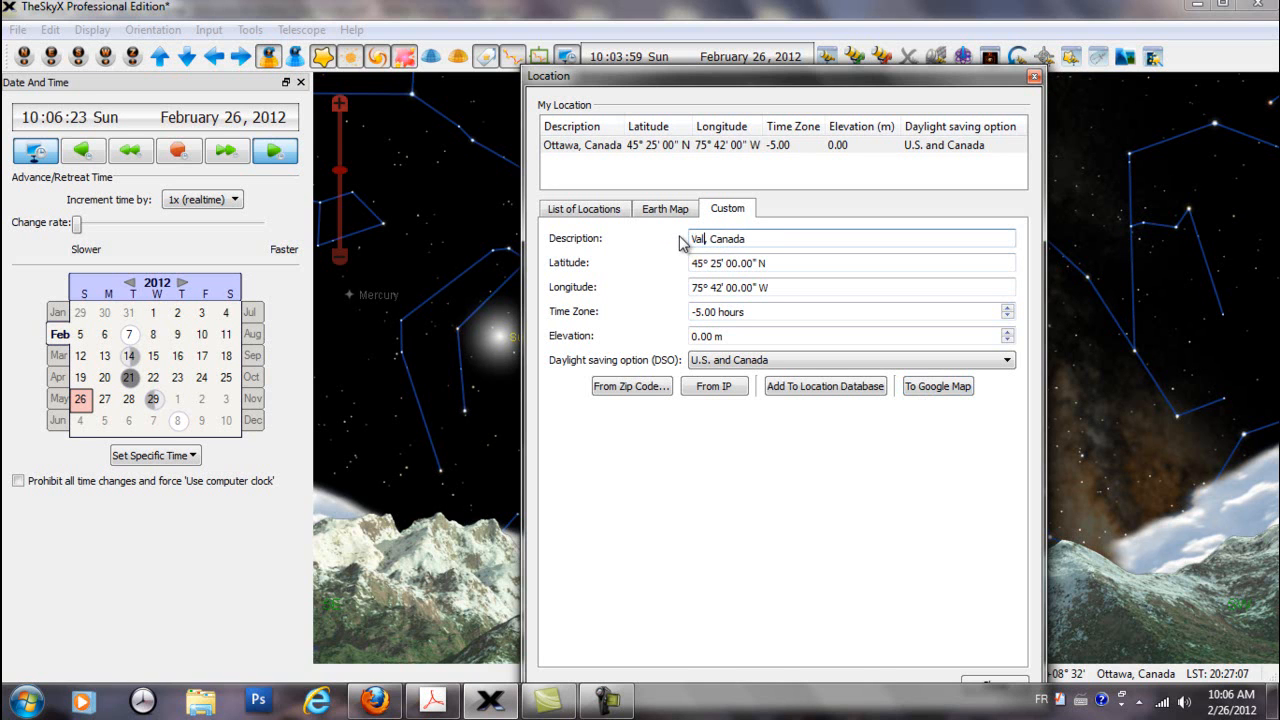
type("-Bois")
left_click(753, 240)
type("Quebec")
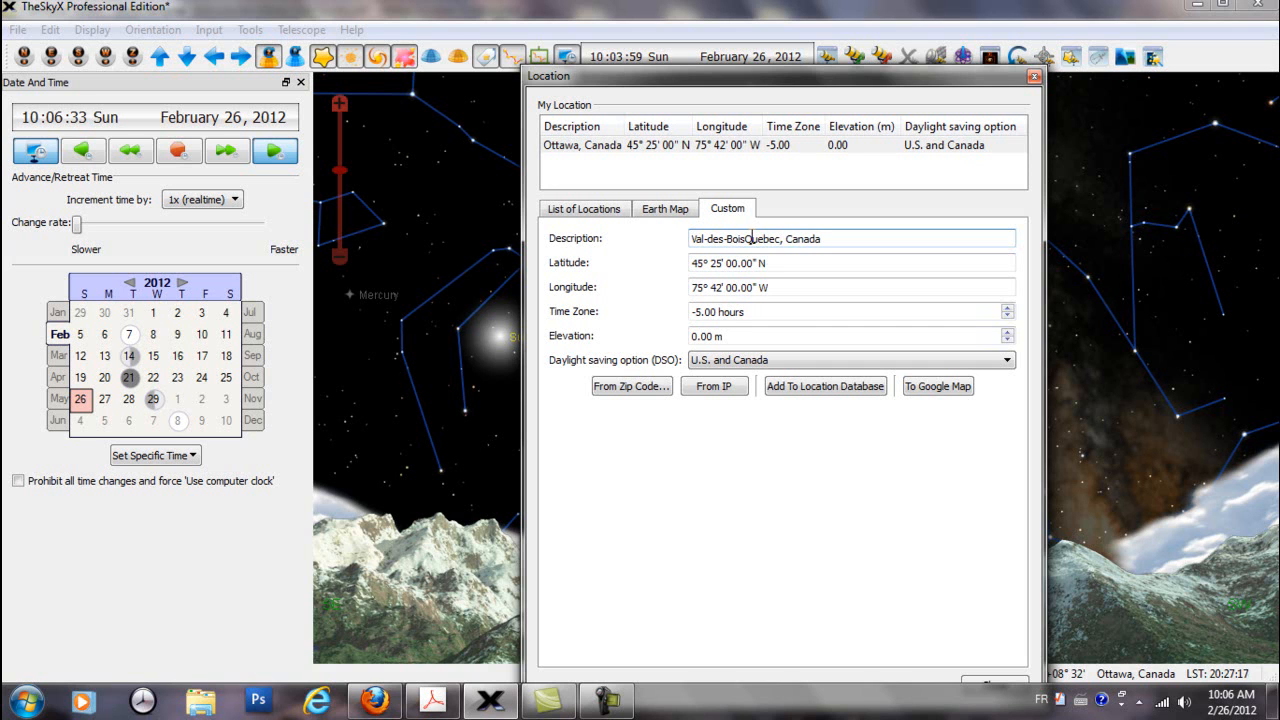
left_click(746, 240)
type(",")
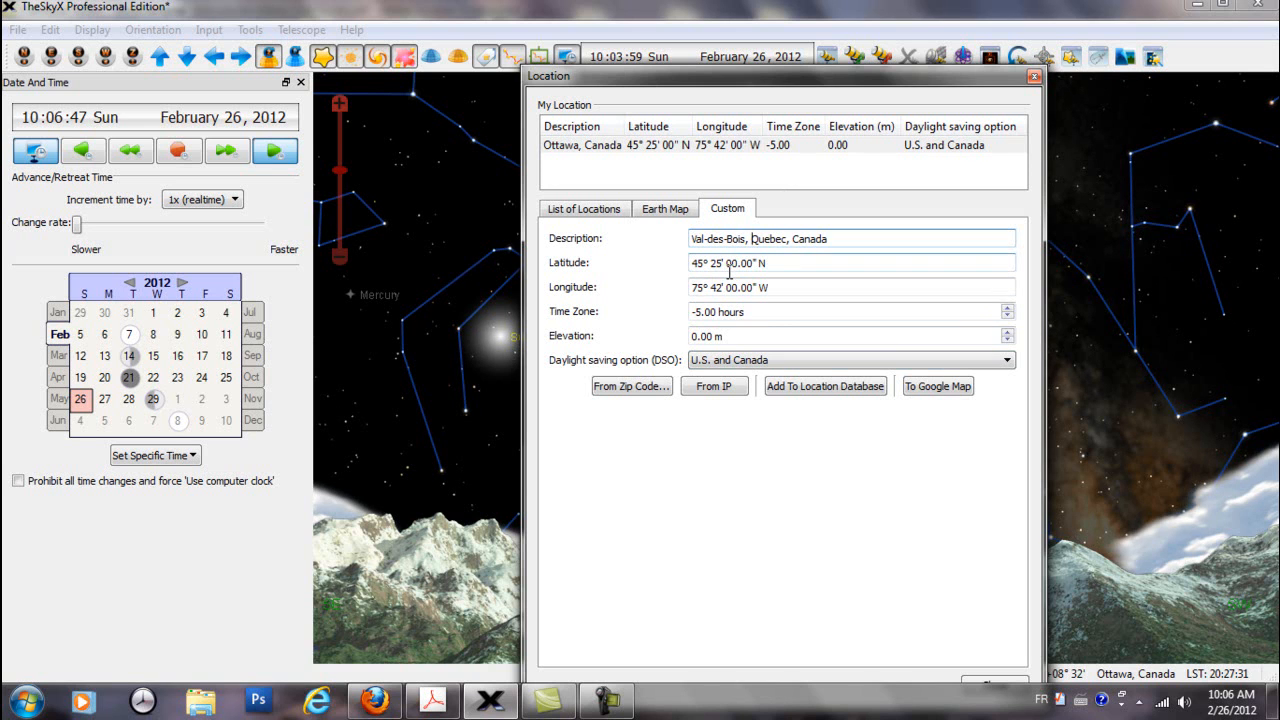
Set the custom location's latitude to 45° 53' 44.50" N
left_click(712, 263)
left_click_drag(712, 263, 714, 258)
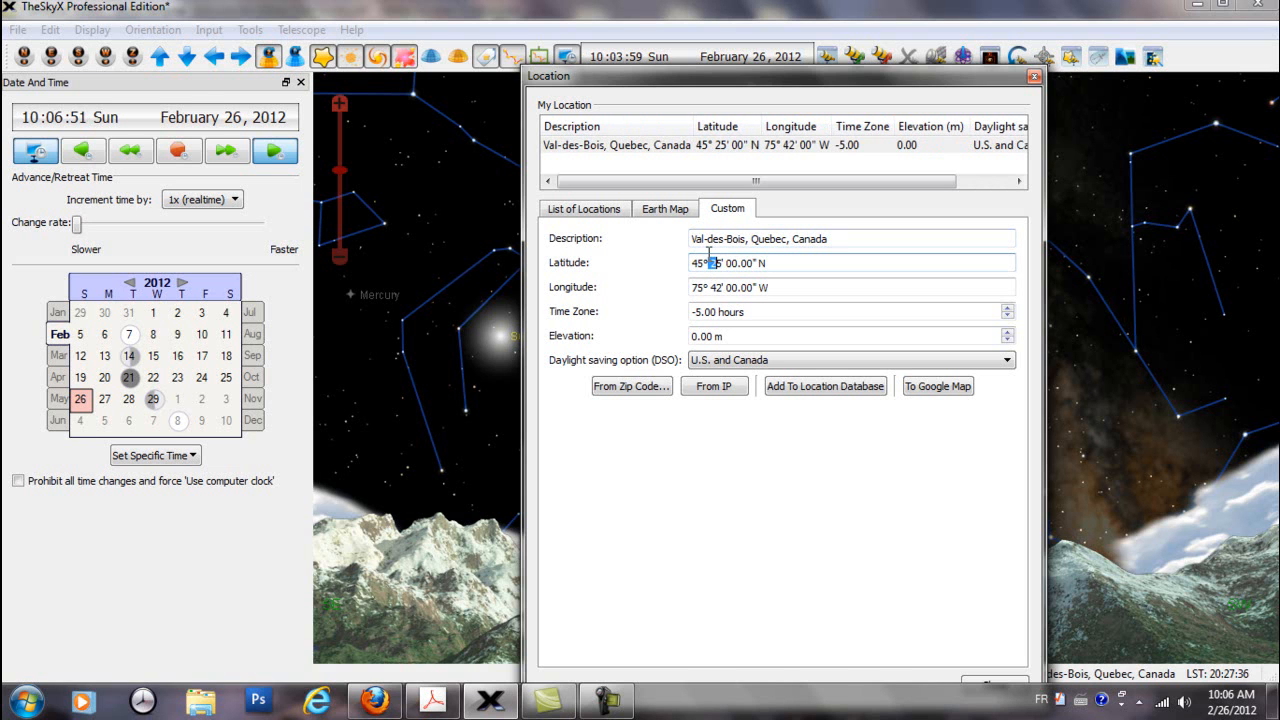
type("53")
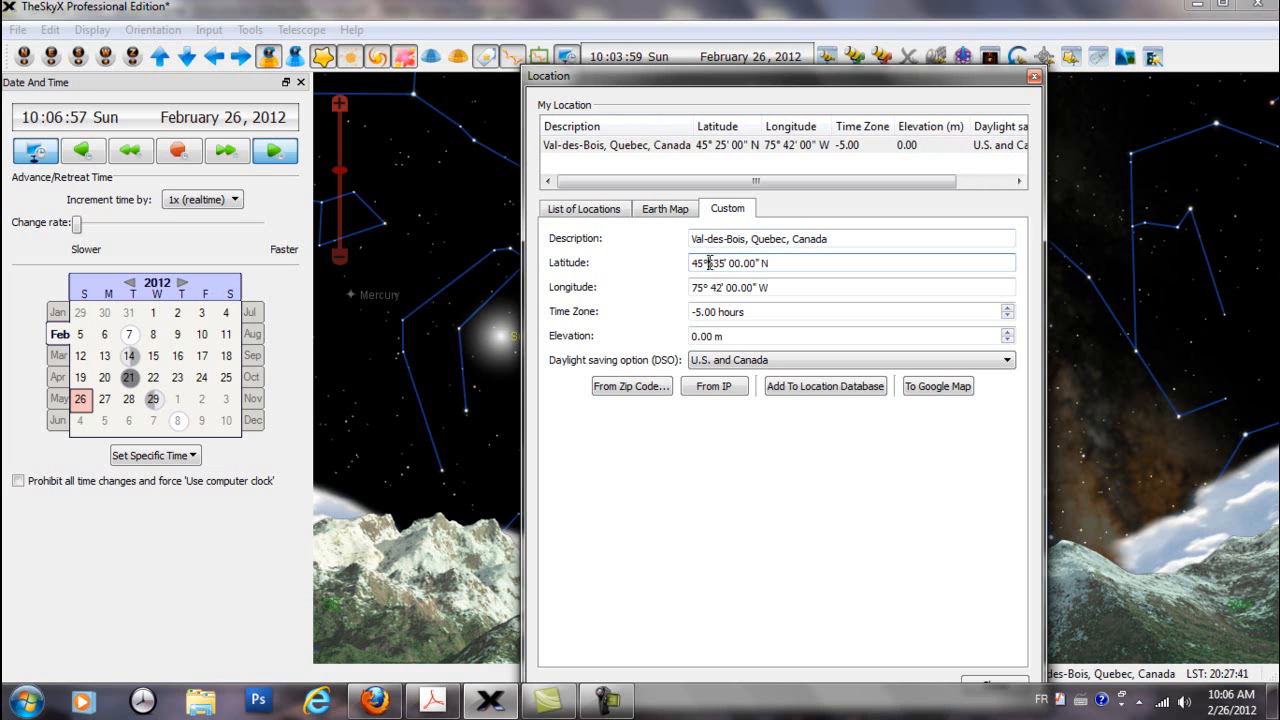
key("BackSpace")
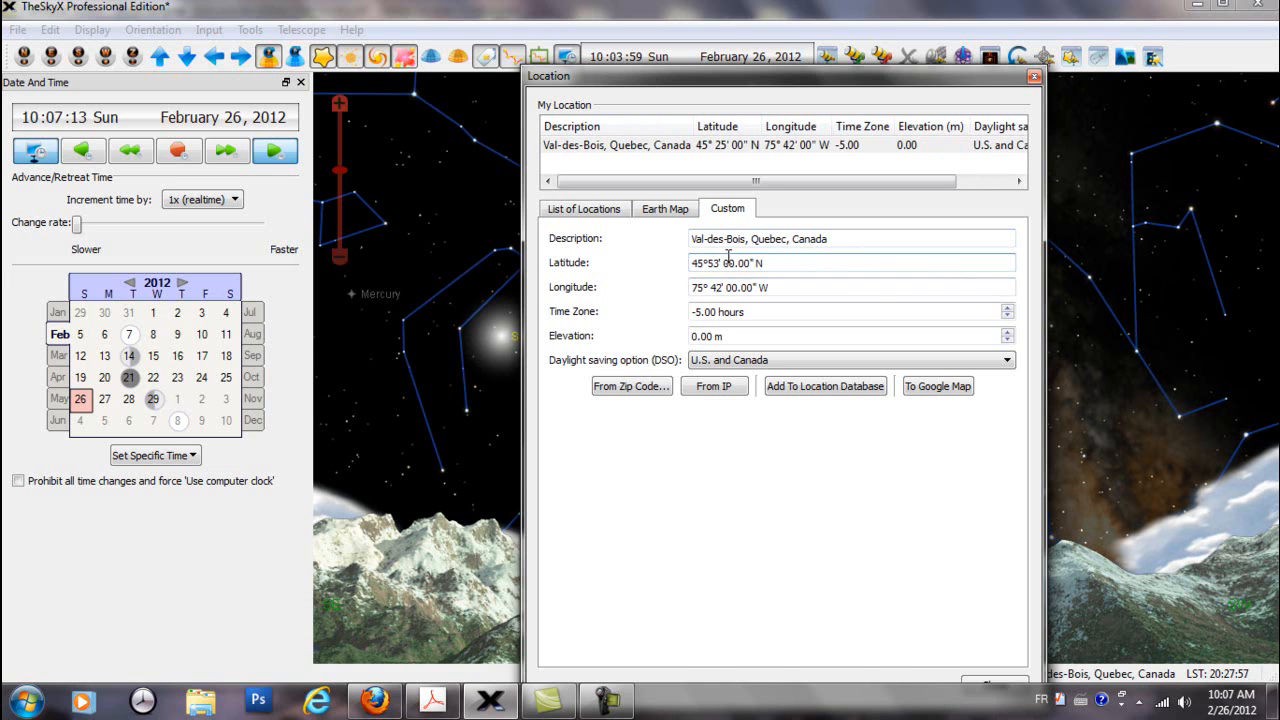
left_click_drag(722, 262, 736, 267)
type("44")
left_click_drag(738, 263, 744, 263)
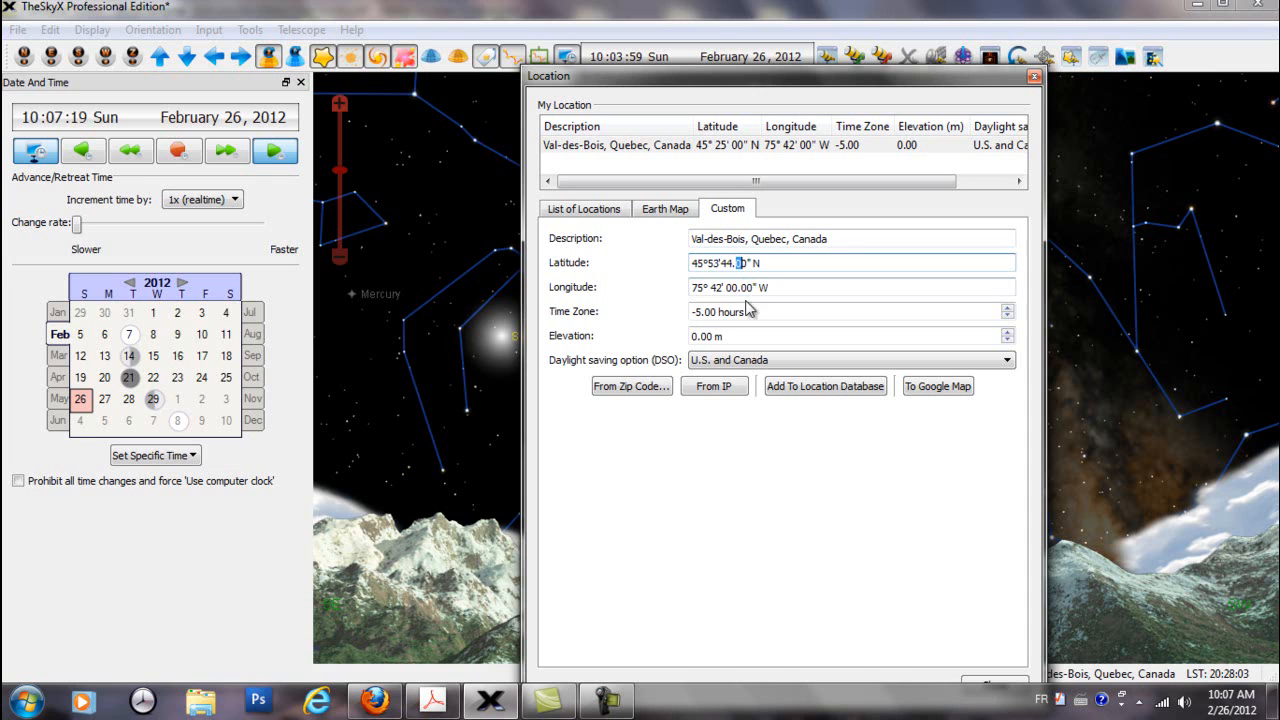
type("5")
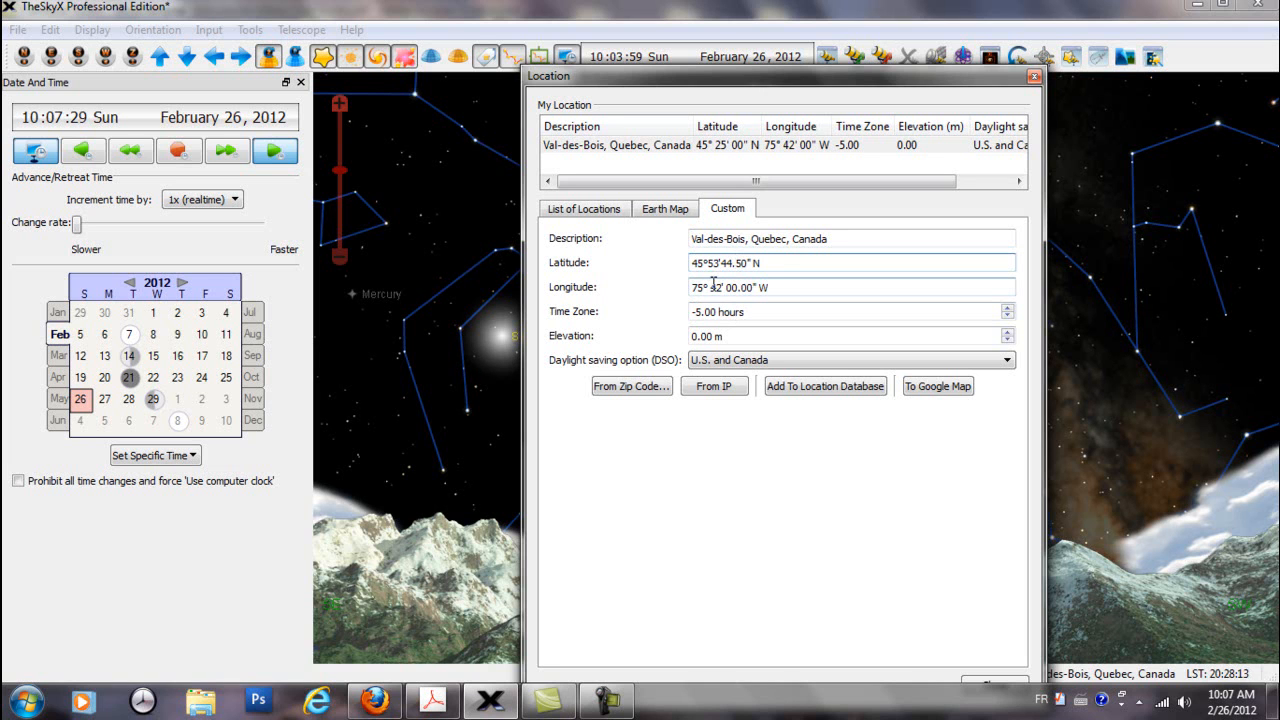
Set the custom location's longitude to 75° 36' 50.00" W
double_click(715, 287)
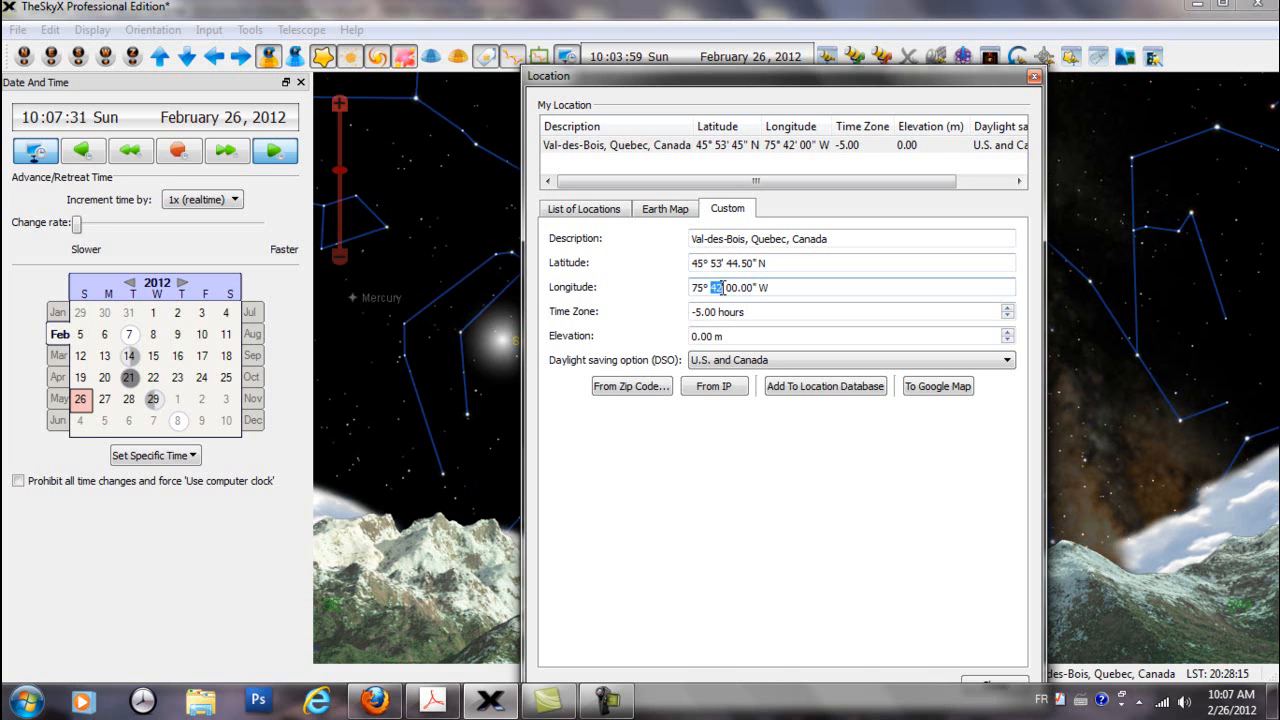
type("36")
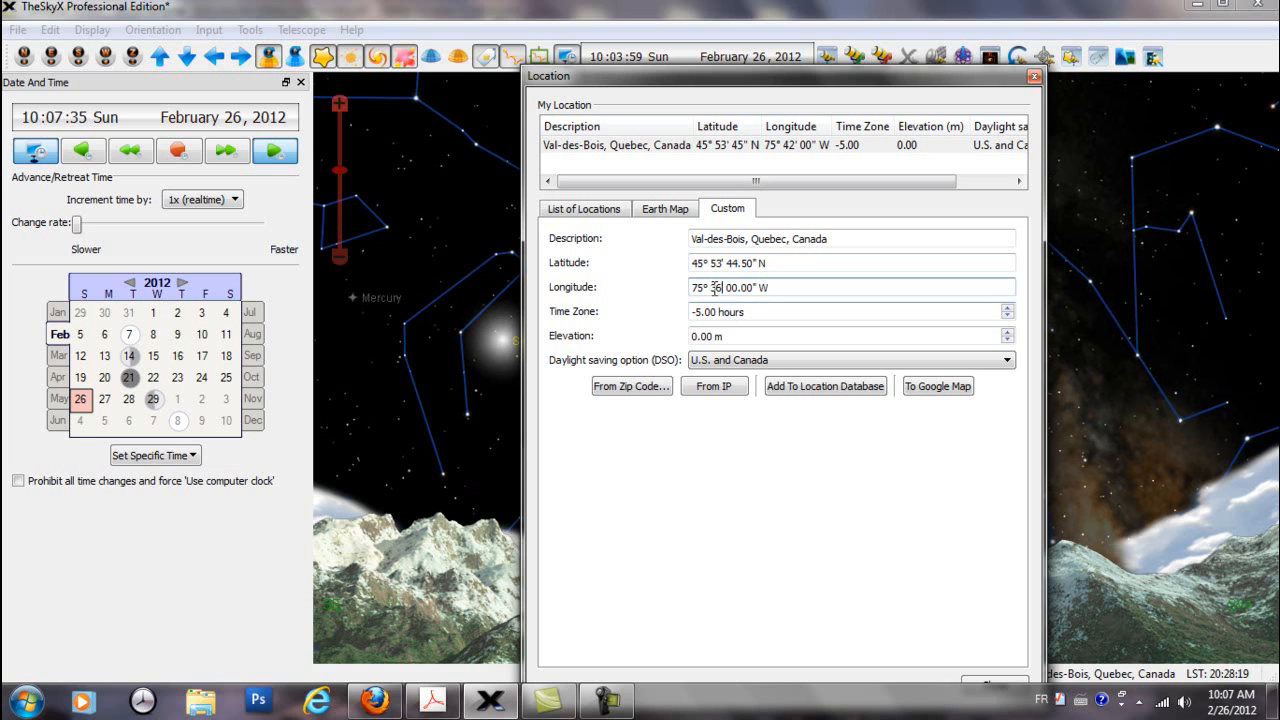
left_click_drag(727, 287, 738, 287)
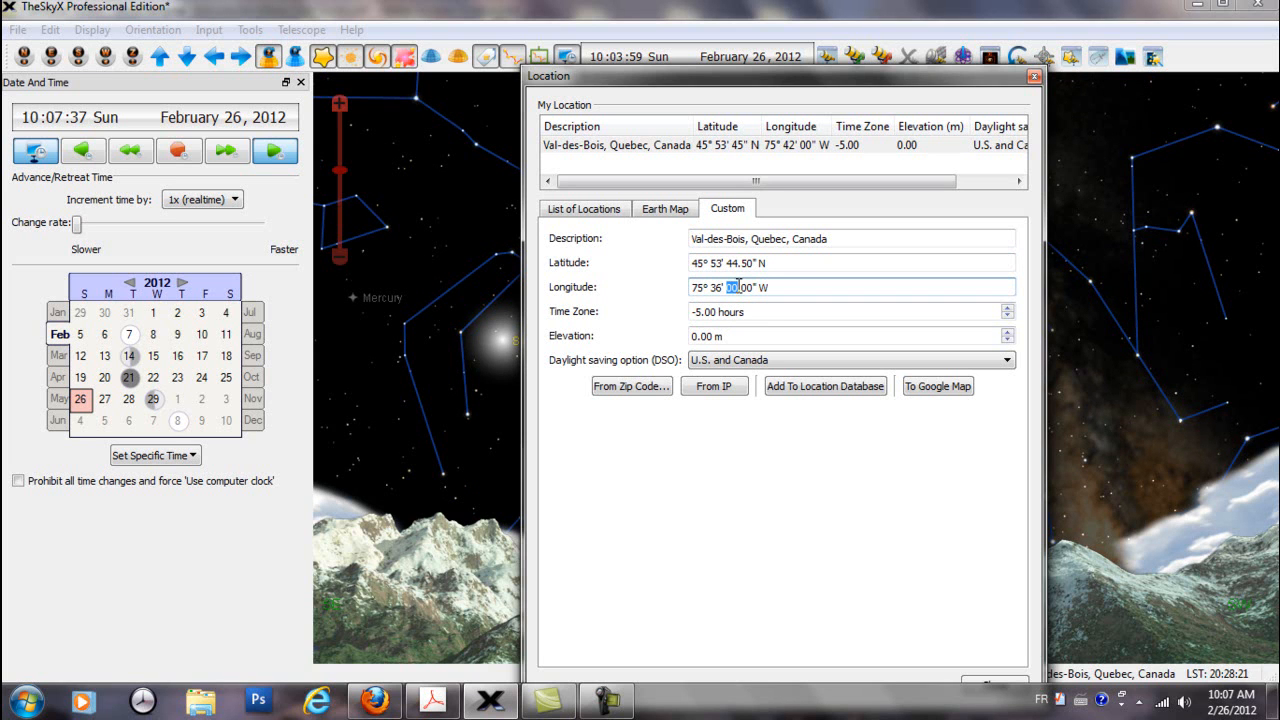
right_click(731, 289)
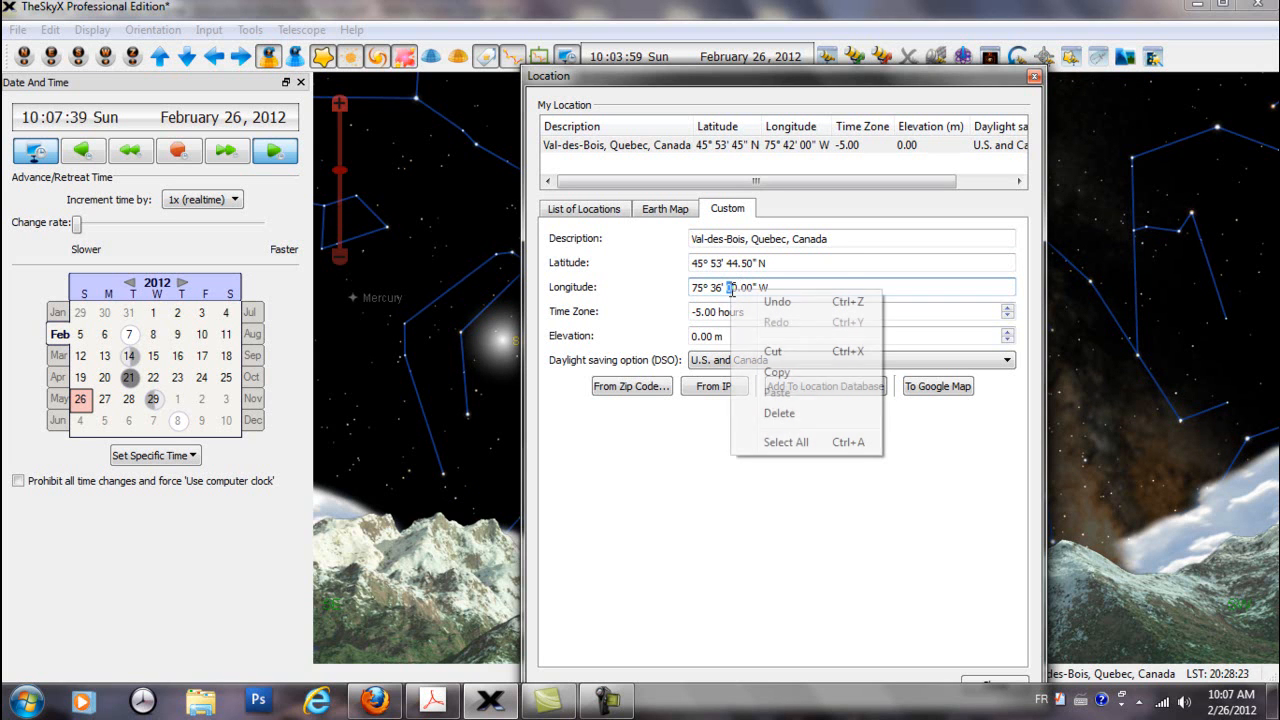
left_click(713, 596)
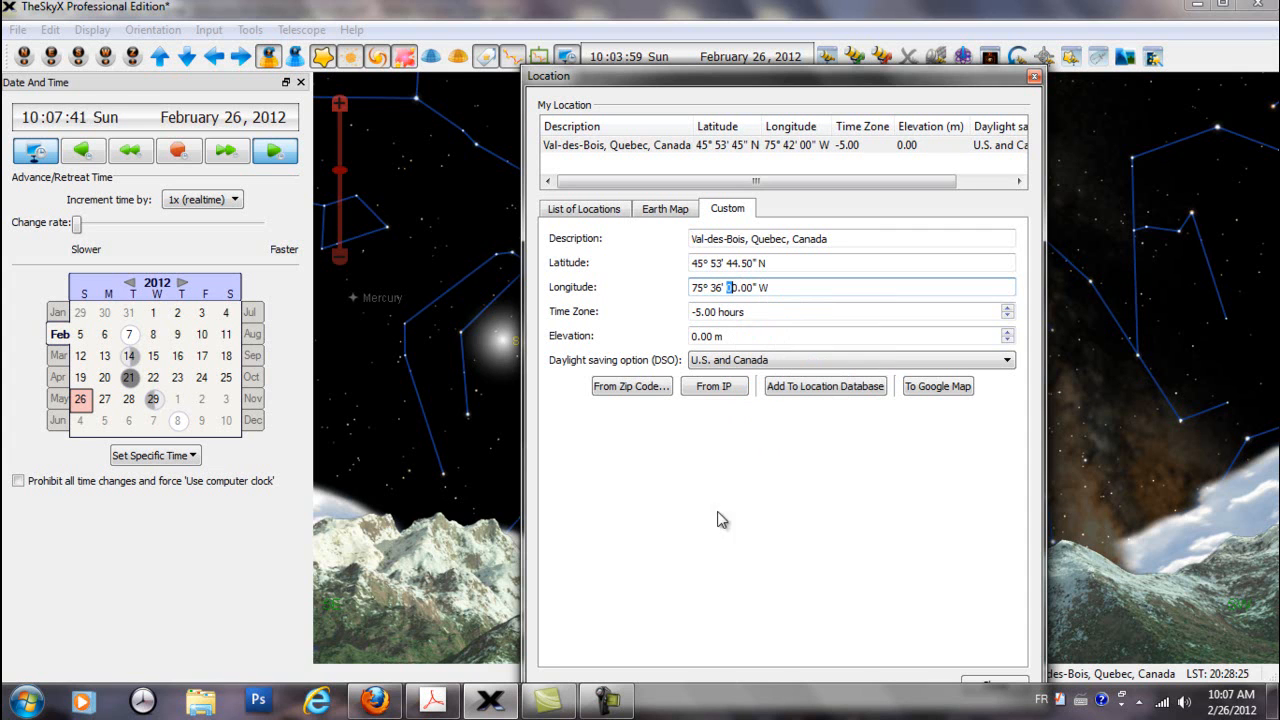
type("5")
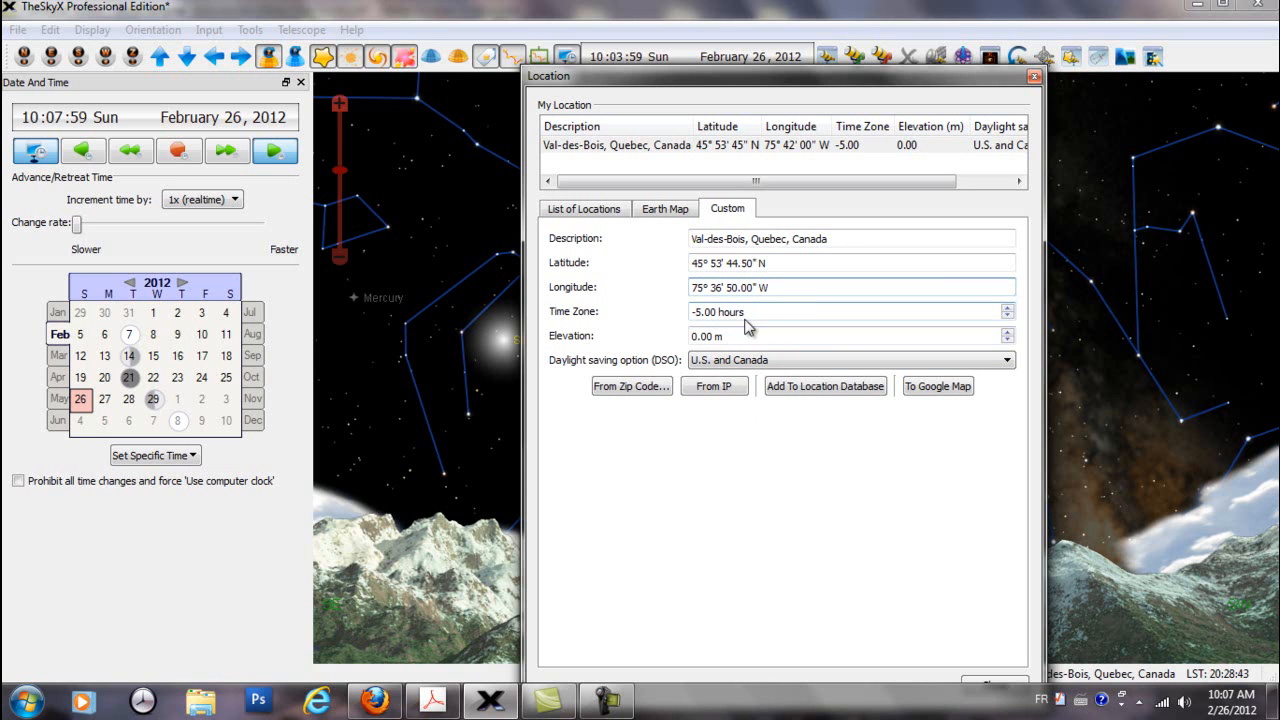
Set the custom location's elevation to 186 m and choose U.S. and Canada as its daylight saving option
left_click_drag(695, 337, 699, 339)
type("186")
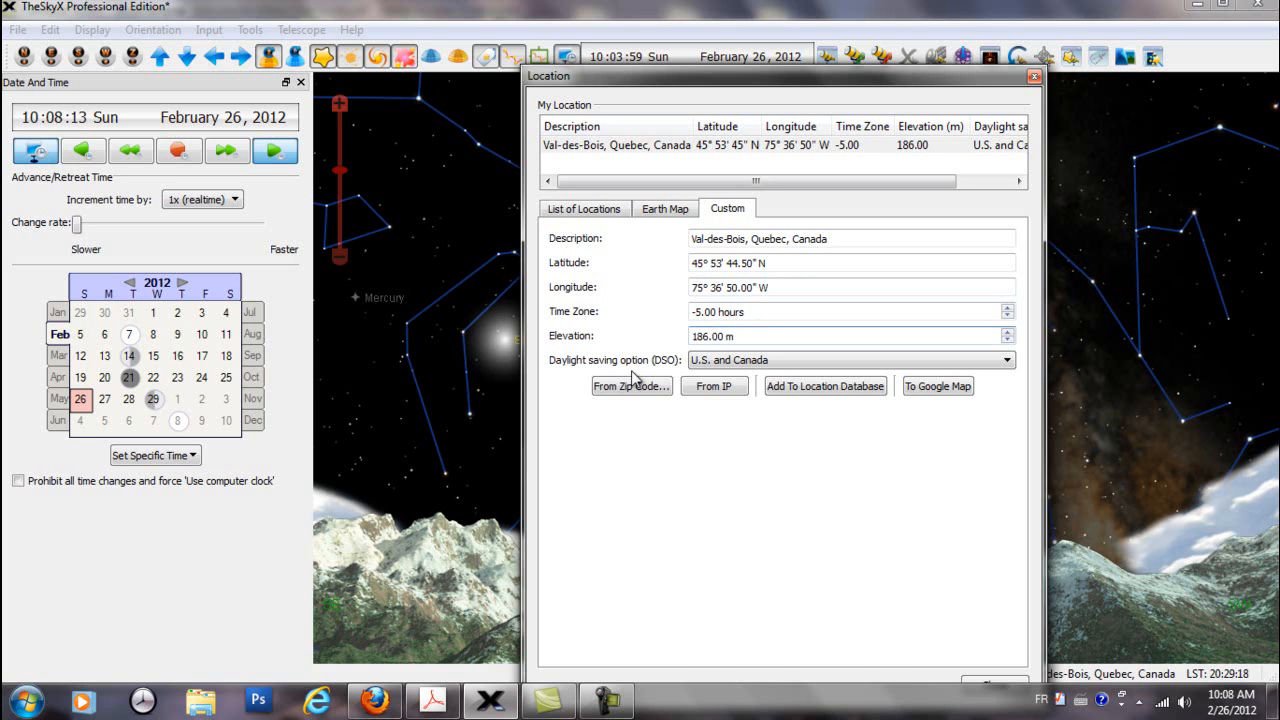
key("Tab")
left_click(1008, 365)
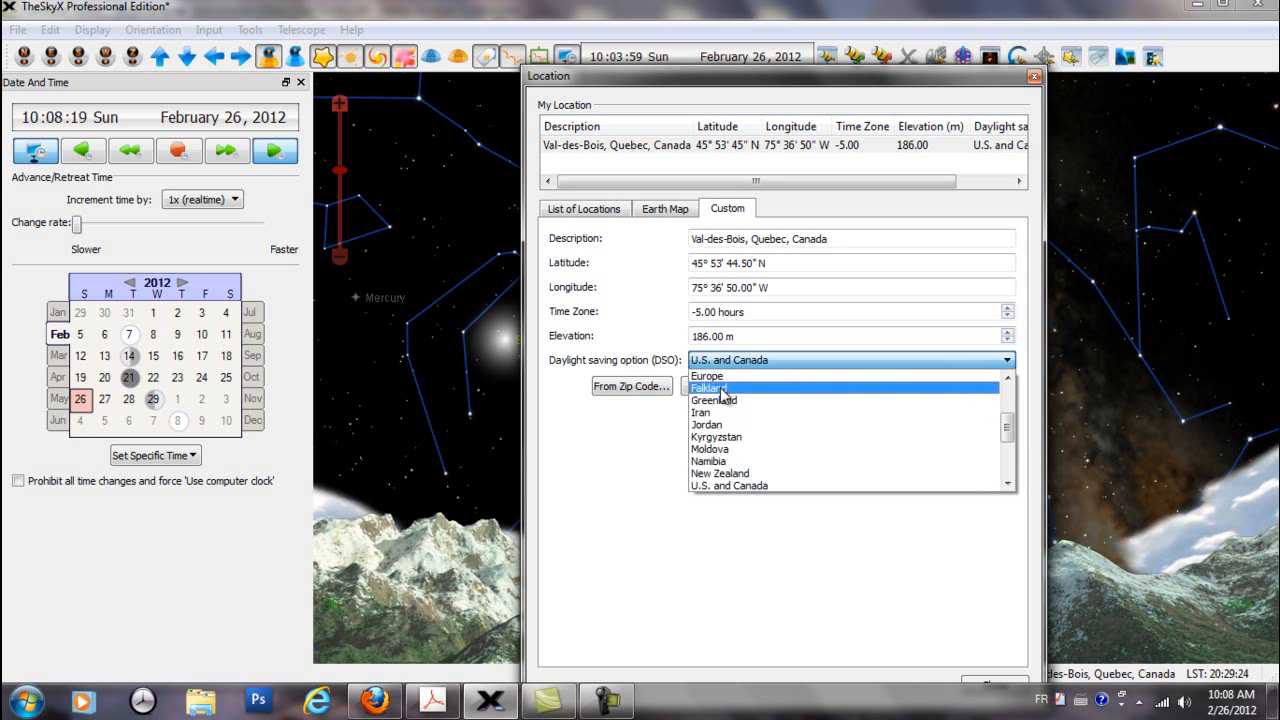
left_click(725, 486)
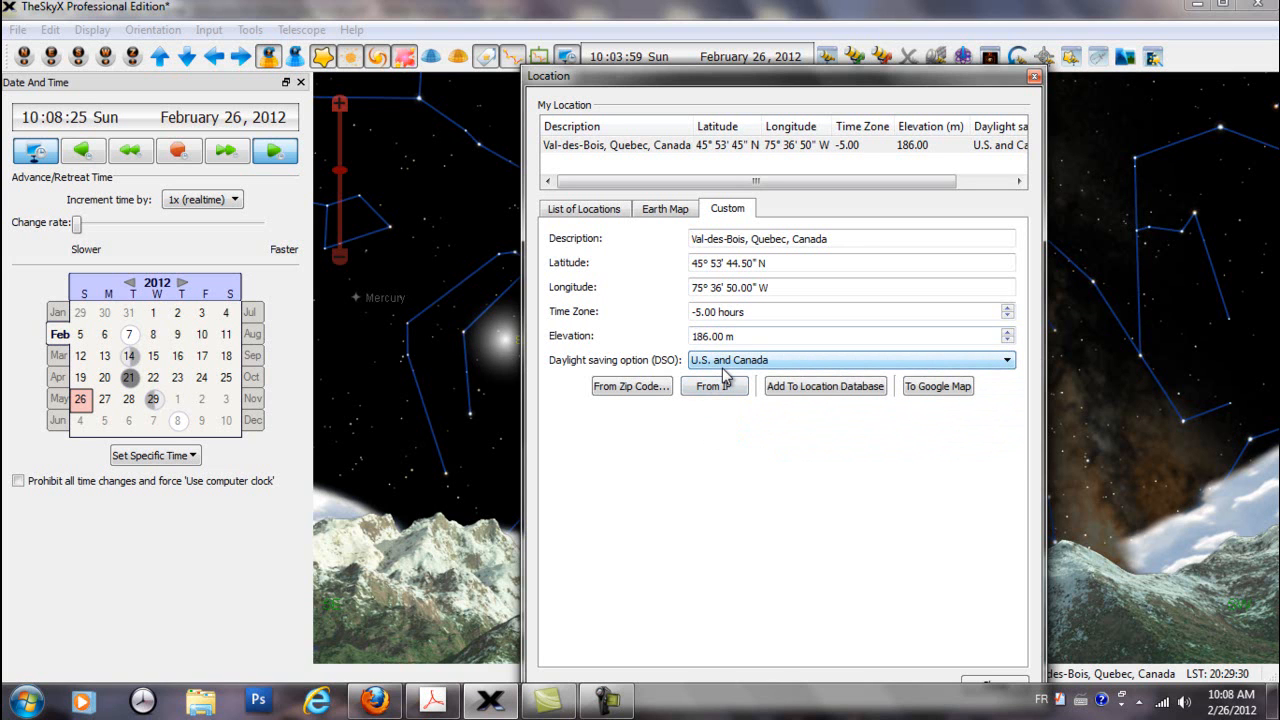
left_click(711, 377)
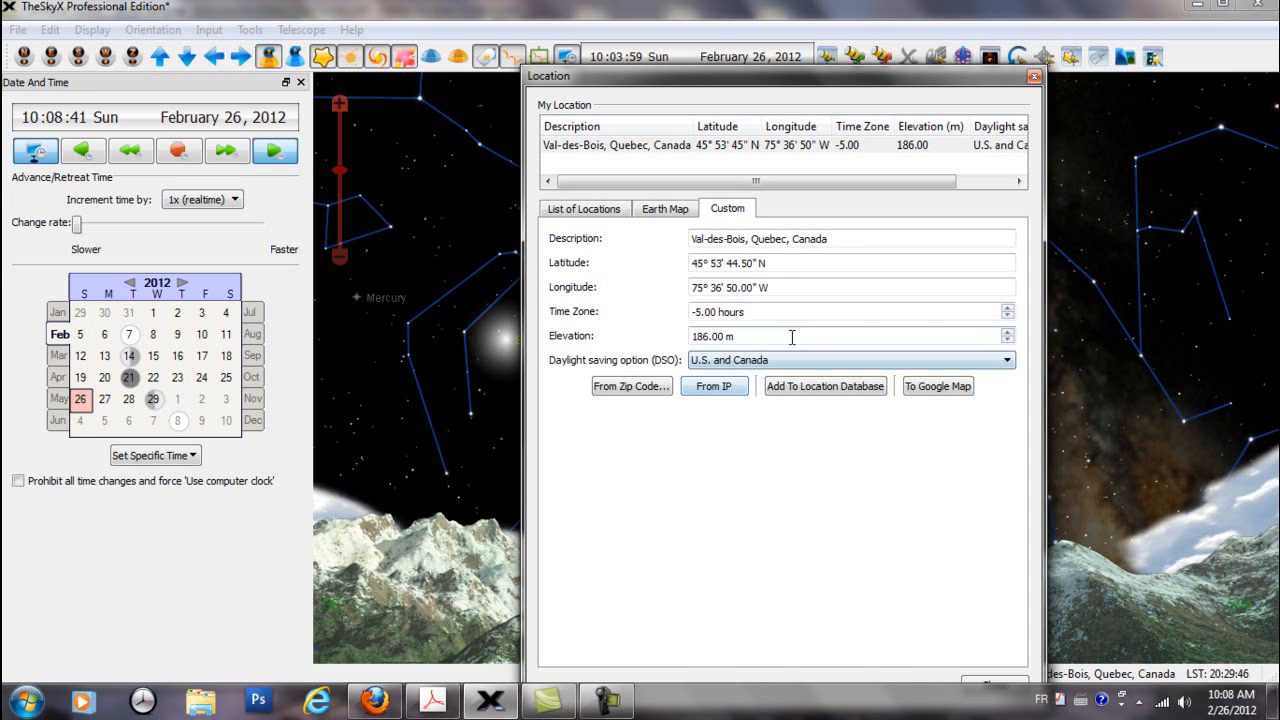
Add the Val-des-Bois location to the location database and select its entry under My Custom Locations
left_click_drag(722, 76, 740, 28)
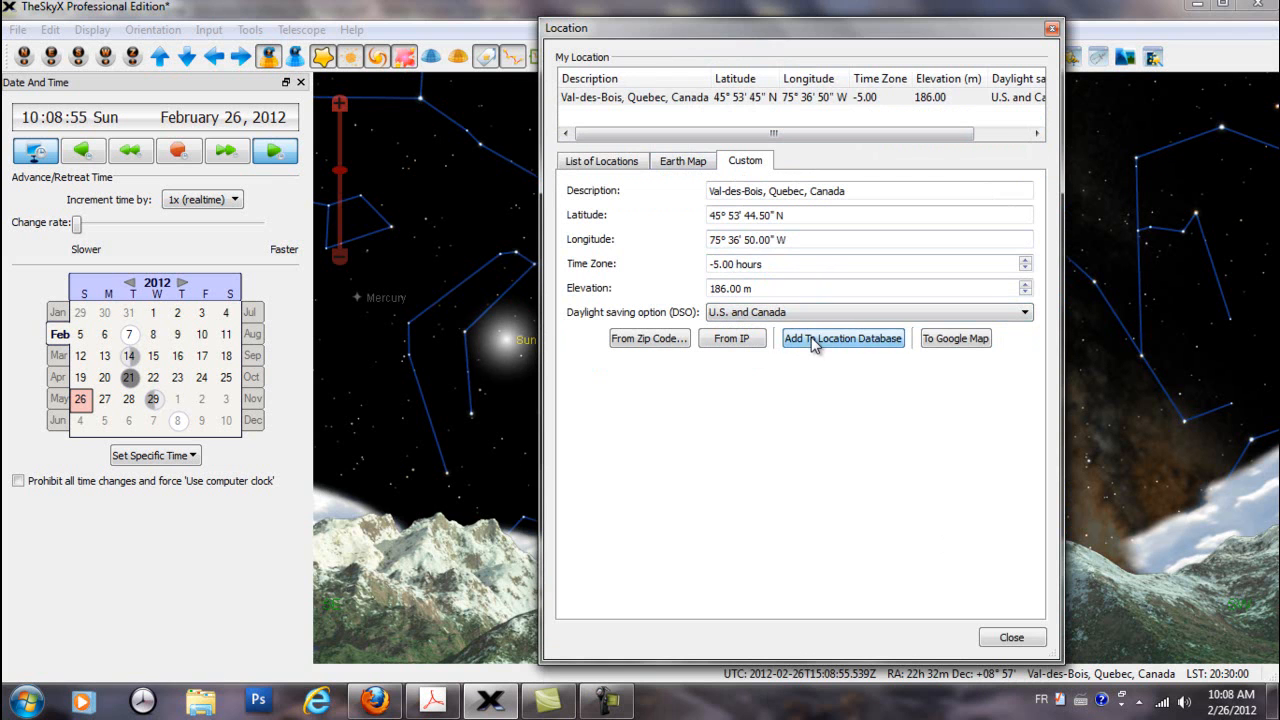
left_click(617, 164)
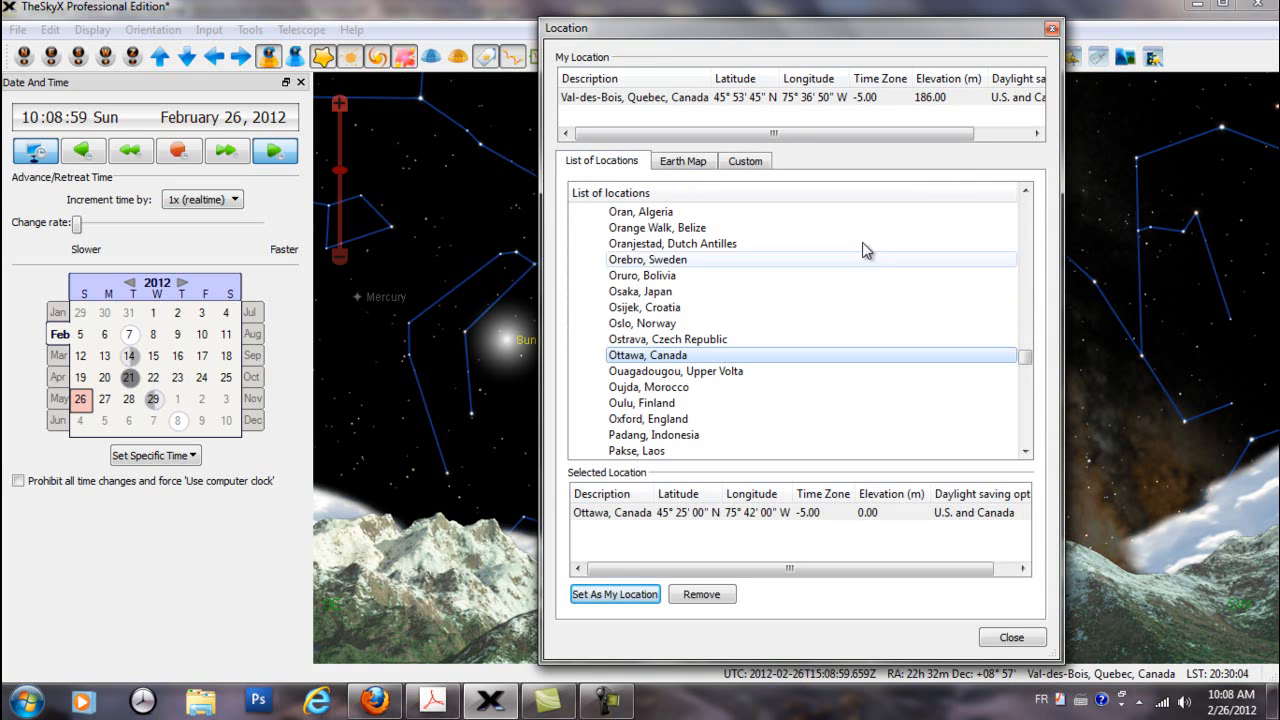
left_click_drag(1021, 362, 1038, 215)
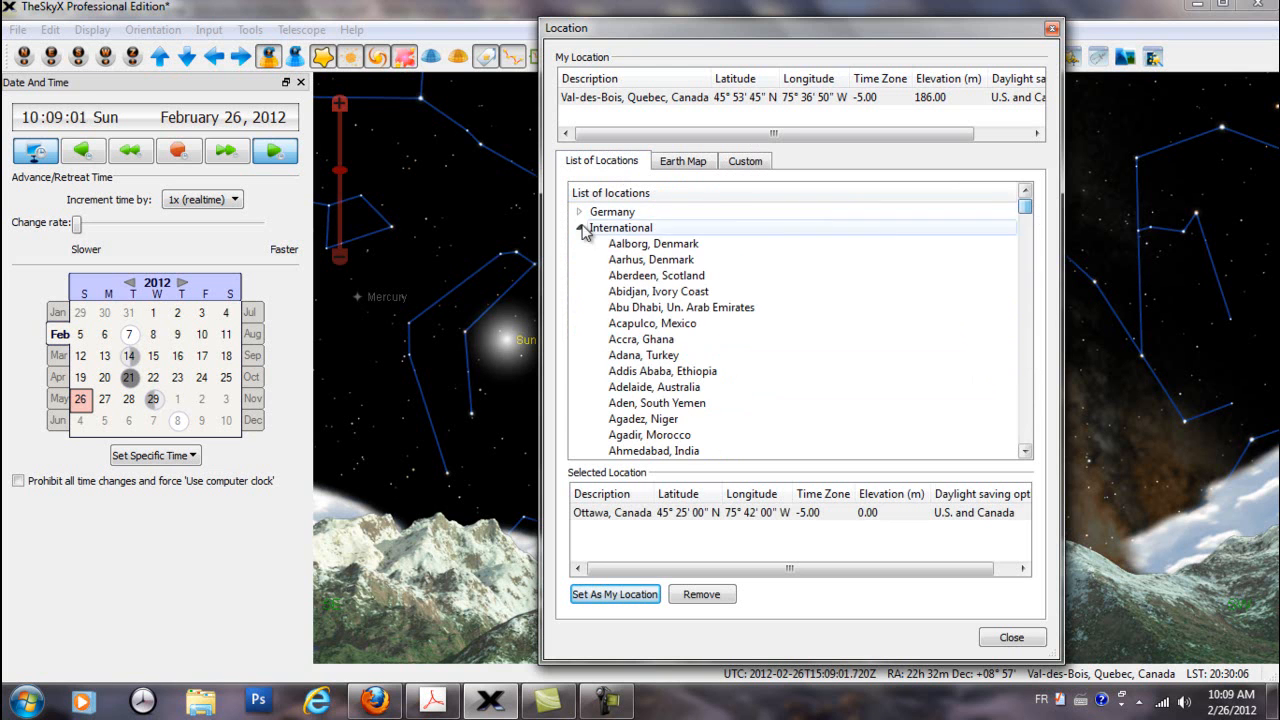
left_click(579, 228)
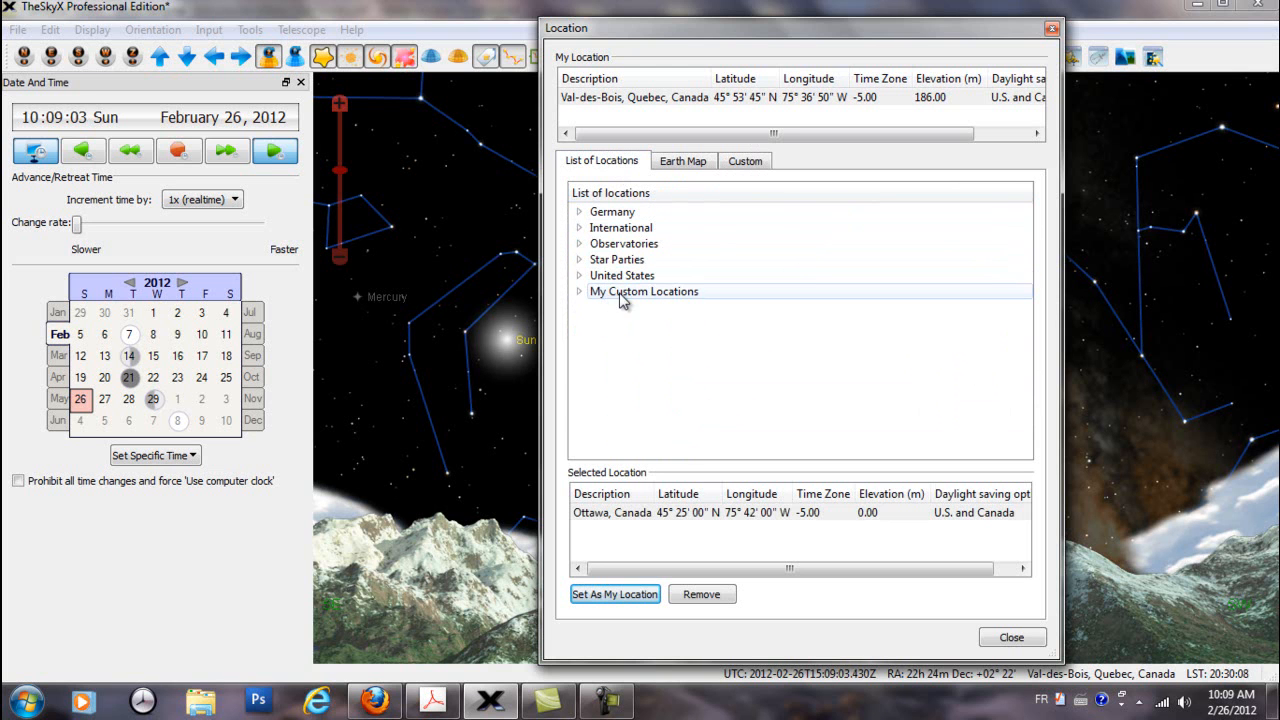
double_click(649, 298)
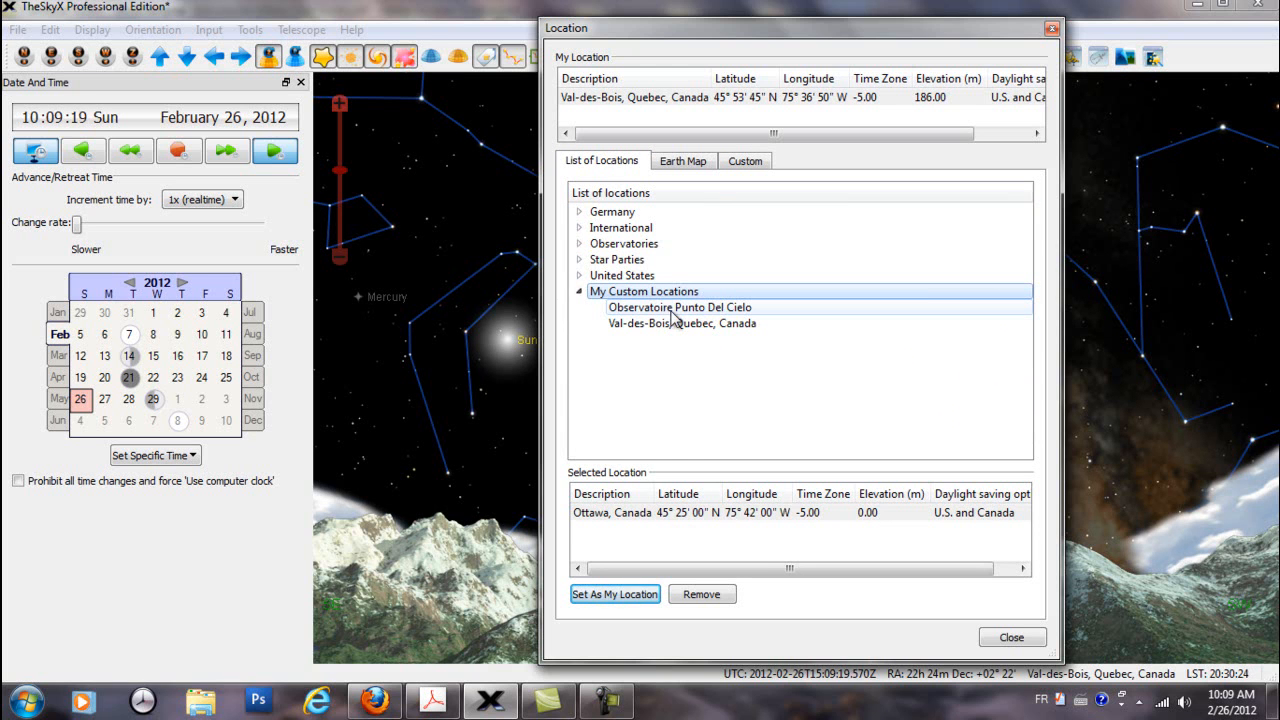
left_click(674, 310)
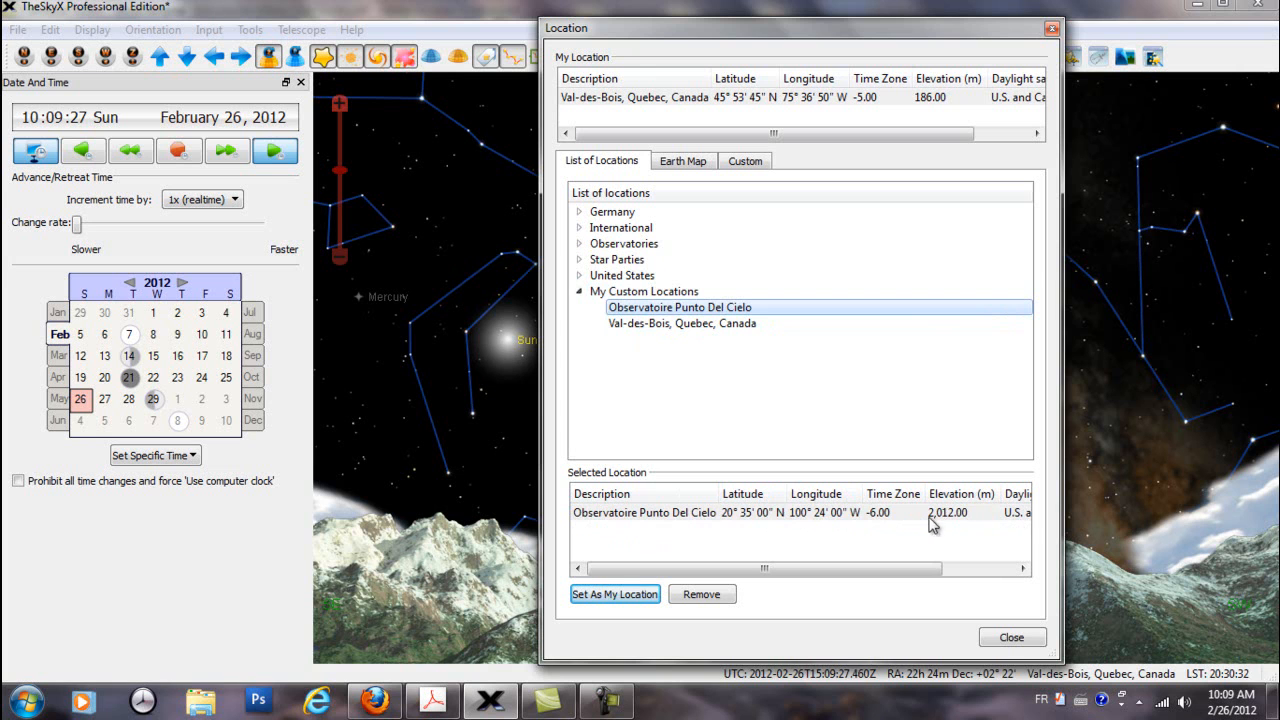
left_click(713, 324)
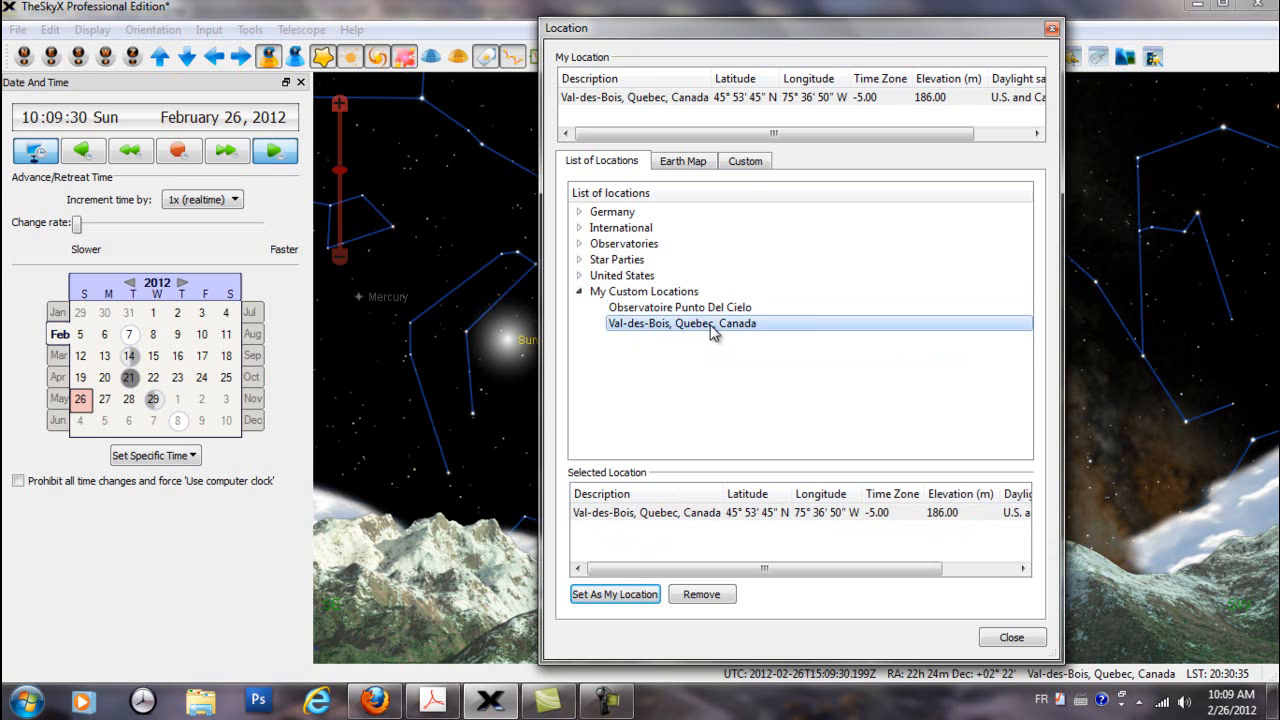
Return to the custom location settings, view the zip code lookup and close it without entering a code
left_click(740, 168)
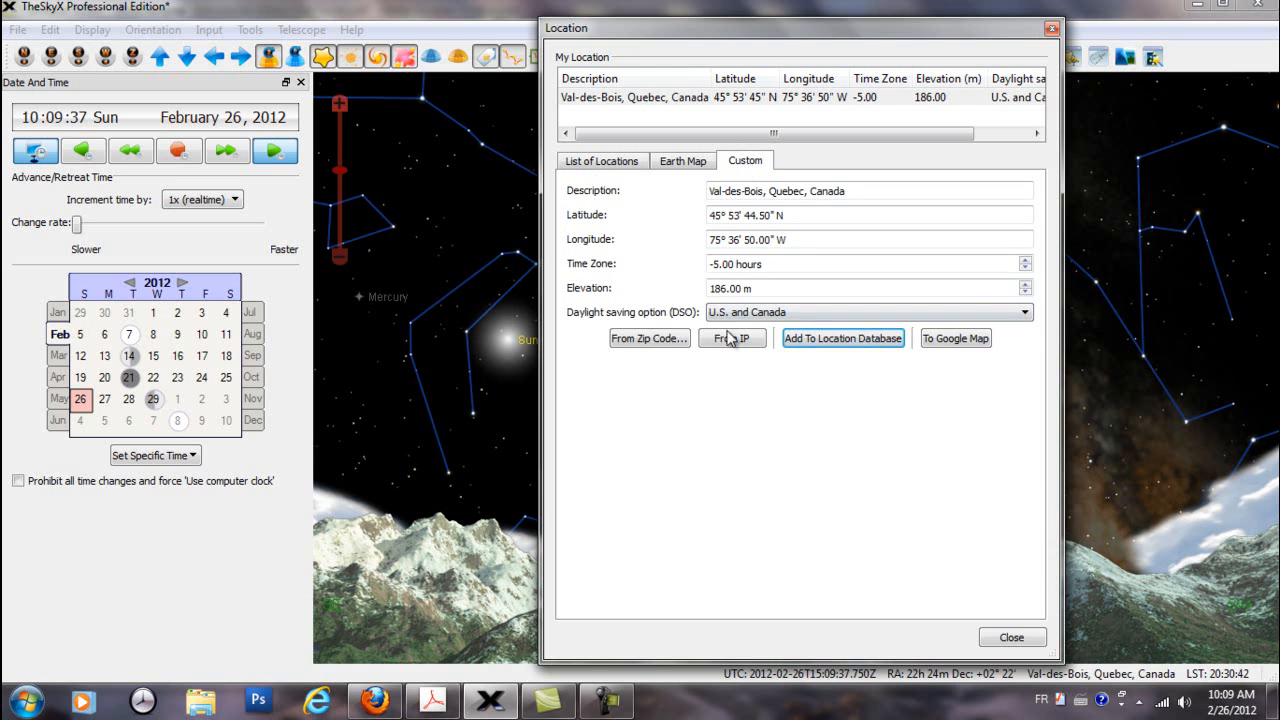
left_click(647, 339)
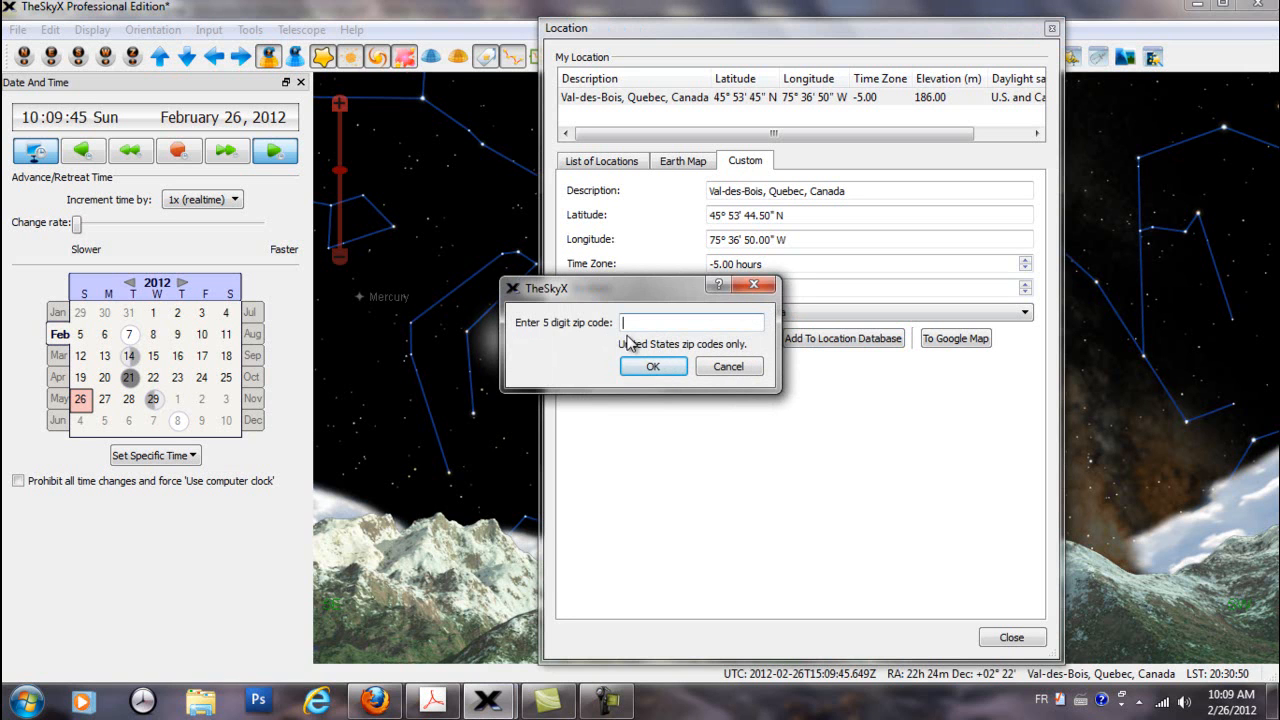
left_click(729, 367)
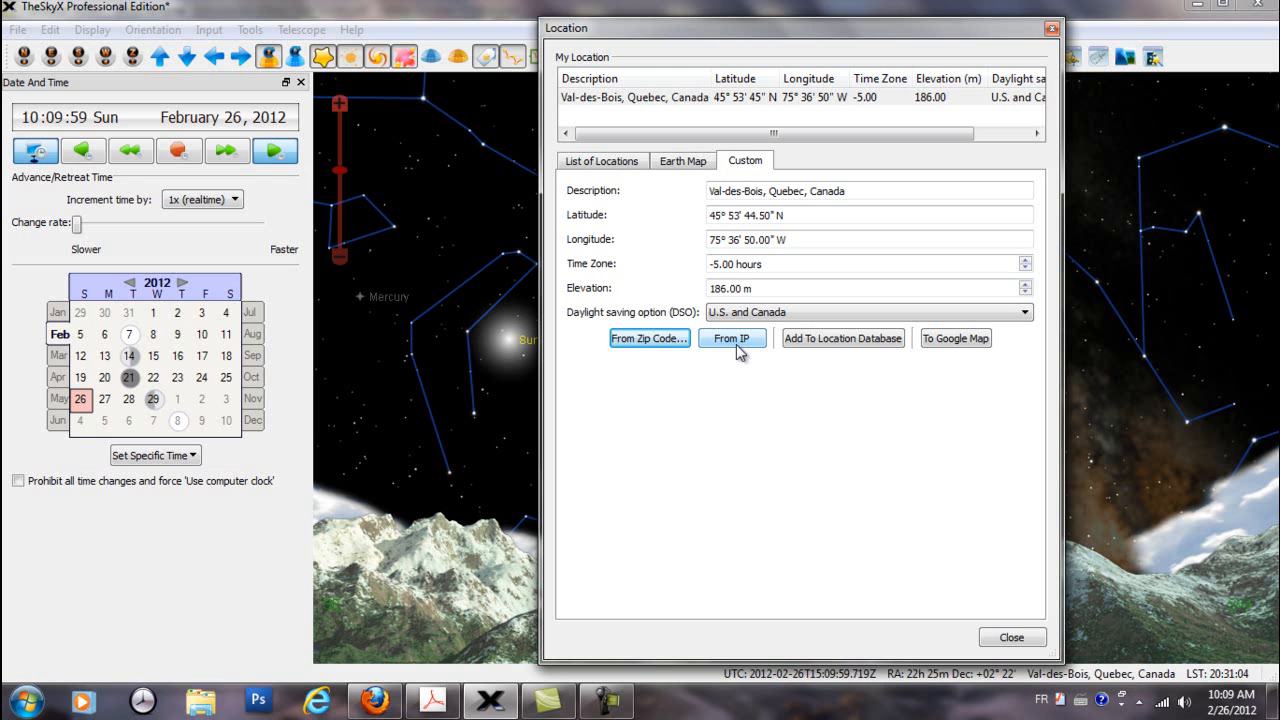
Show the custom location in Google Maps and look over the satellite imagery surrounding it
left_click(962, 342)
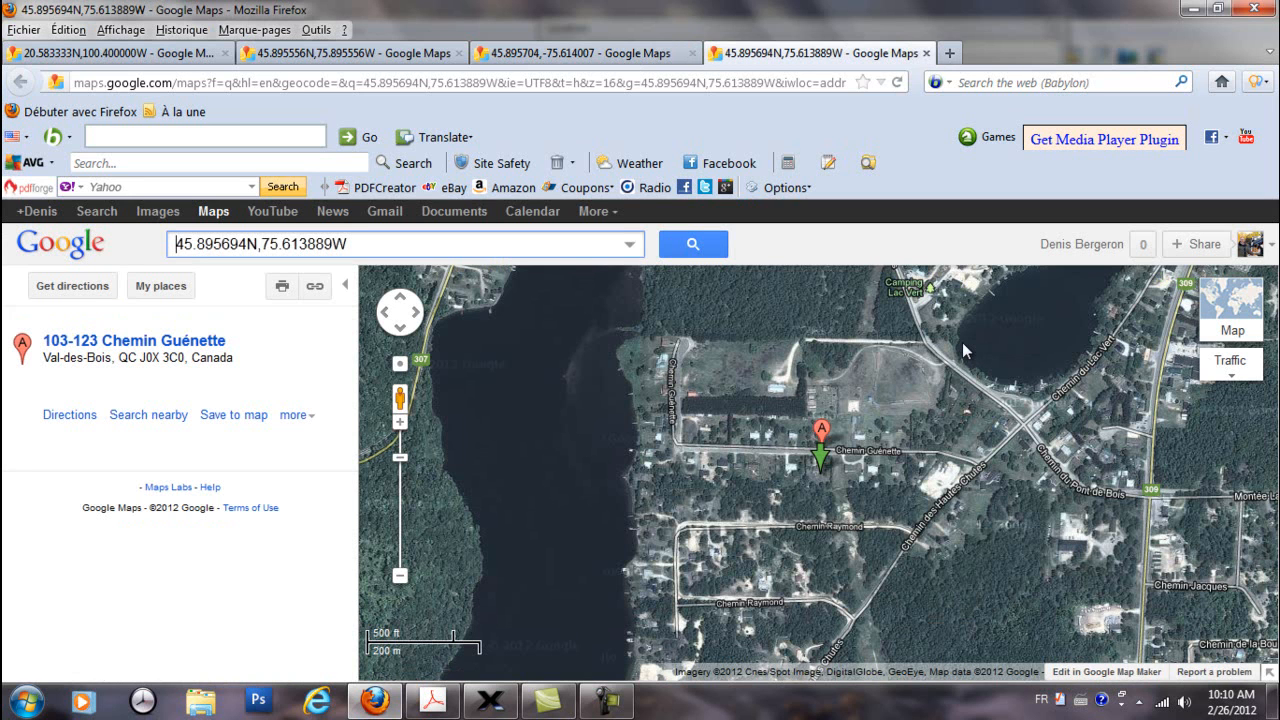
left_click_drag(566, 353, 923, 609)
left_click_drag(617, 400, 1229, 514)
left_click_drag(758, 411, 975, 583)
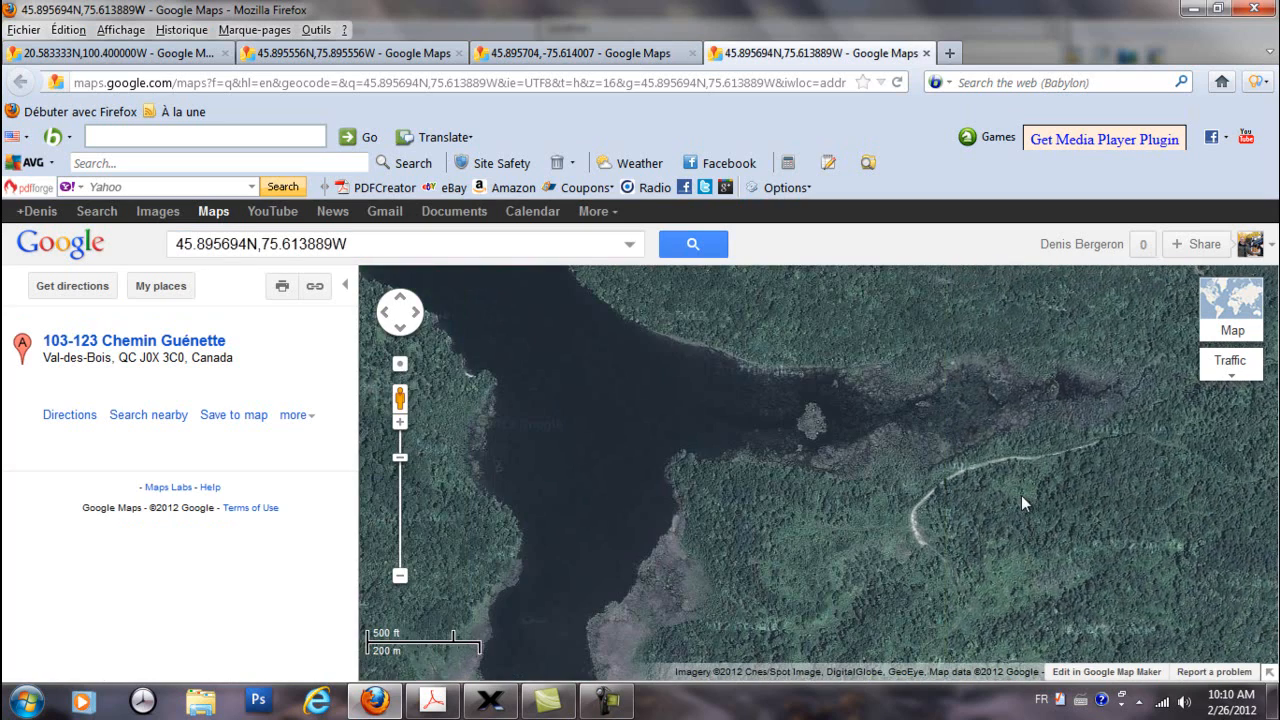
Search Google Maps for "val-des-Bois, Qc, Canada"
left_click(389, 247)
left_click_drag(389, 247, 147, 259)
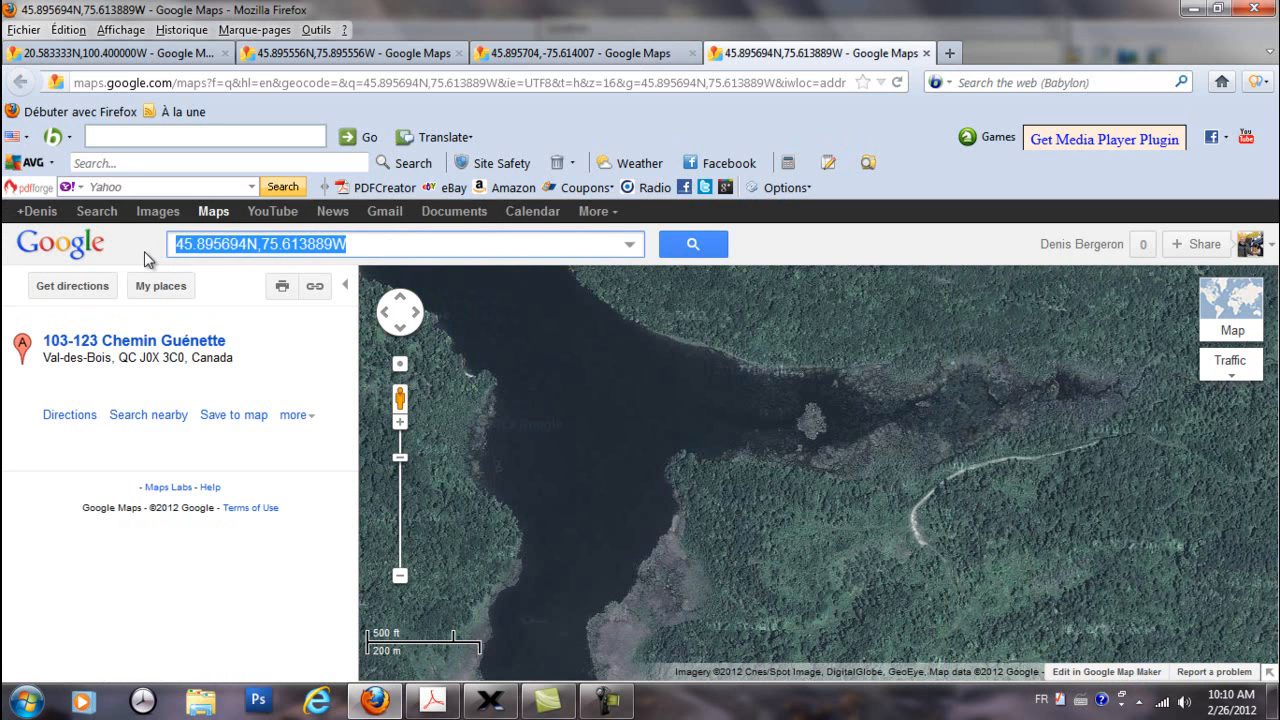
type("val-d")
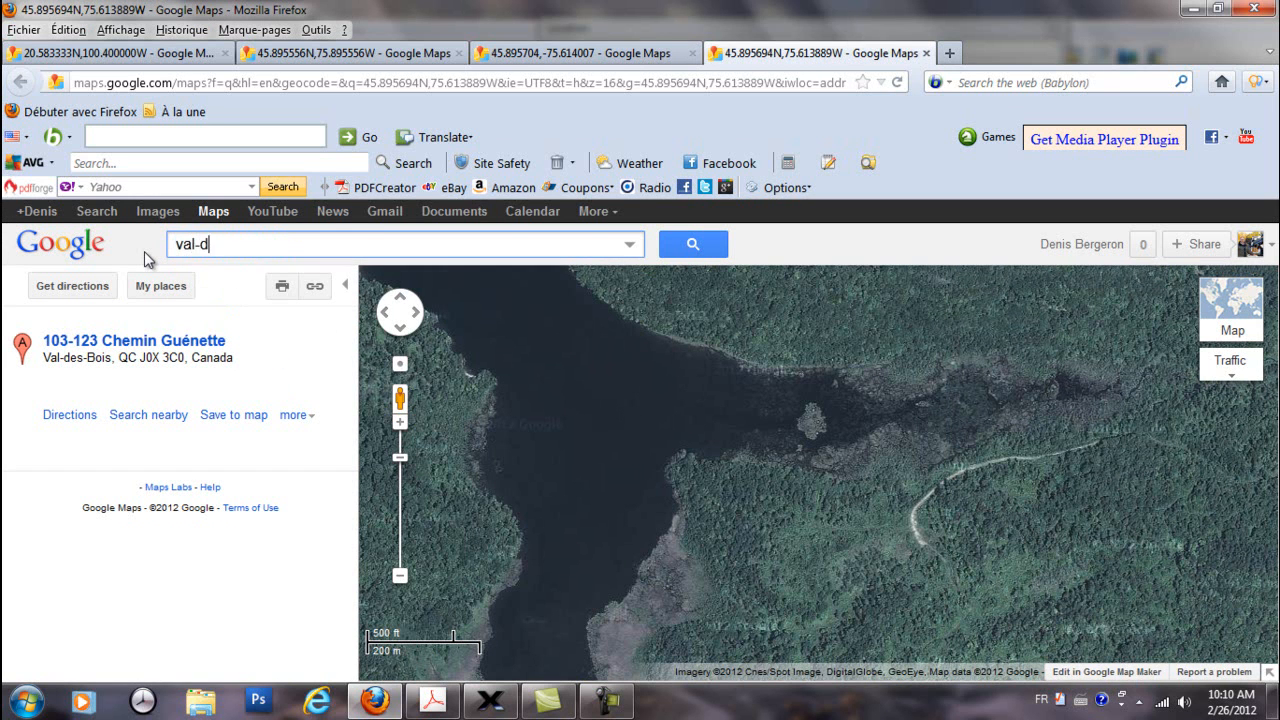
type("es-Bois, Qc, Ca")
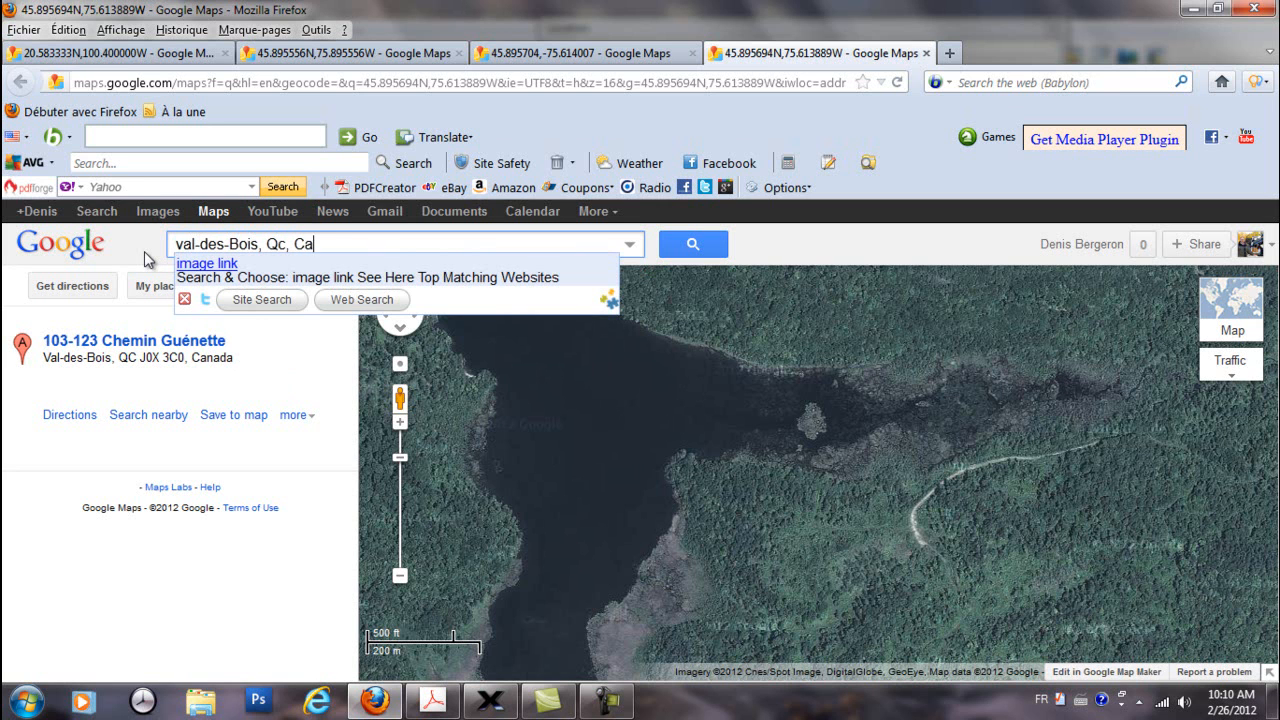
type("nada")
left_click(705, 246)
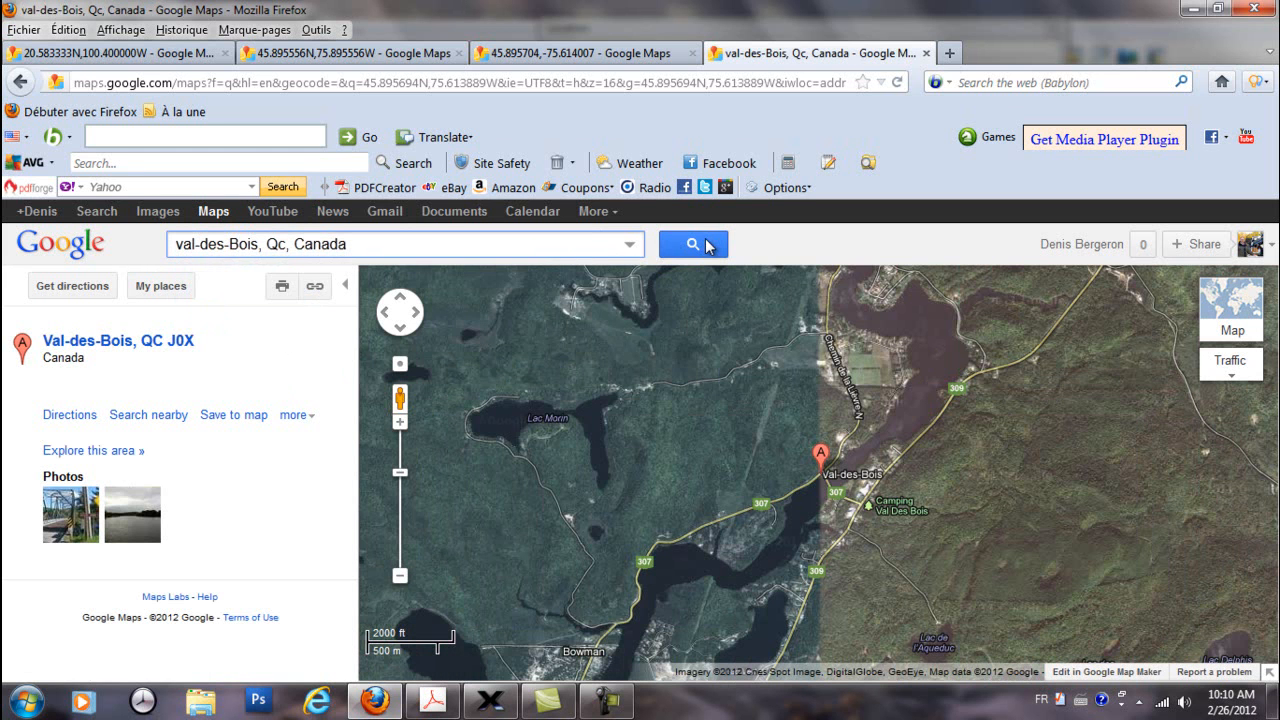
Find the marked spot near Camping Lac Vert, south of Val-des-Bois, and examine the surrounding houses up close
left_click(763, 535)
left_click_drag(763, 535, 767, 504)
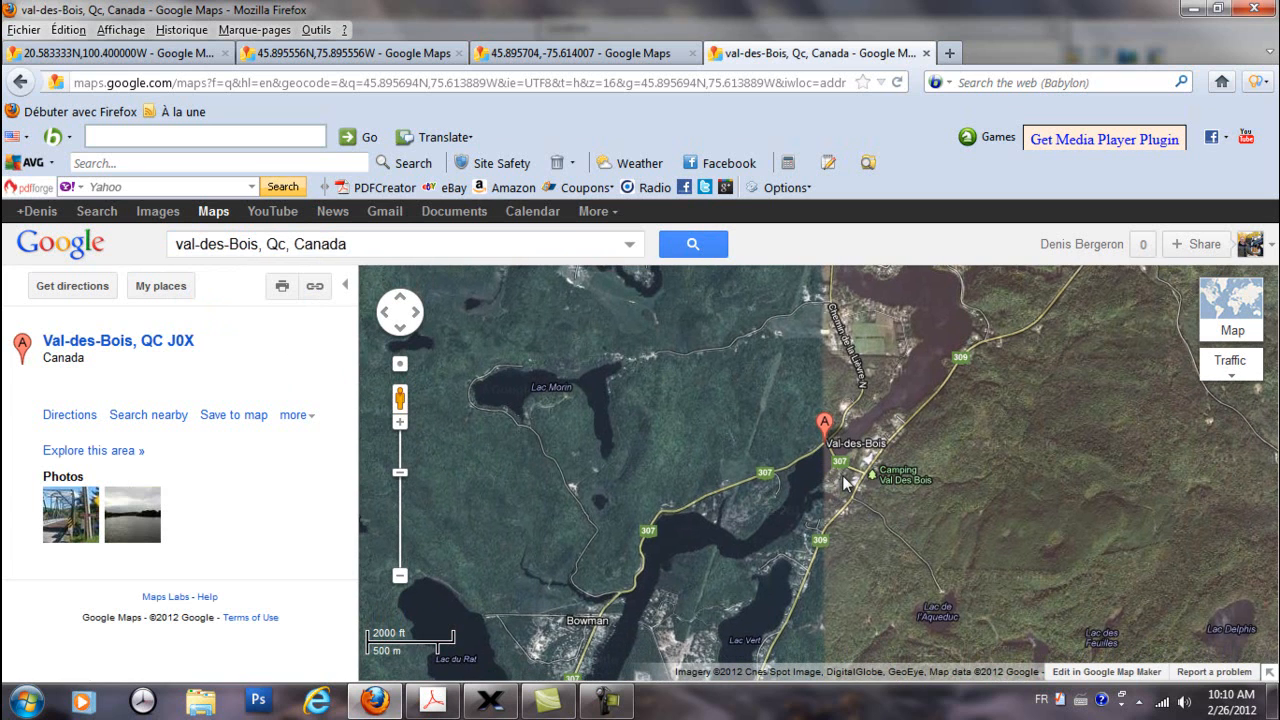
left_click_drag(866, 512, 890, 416)
left_click_drag(727, 594, 804, 455)
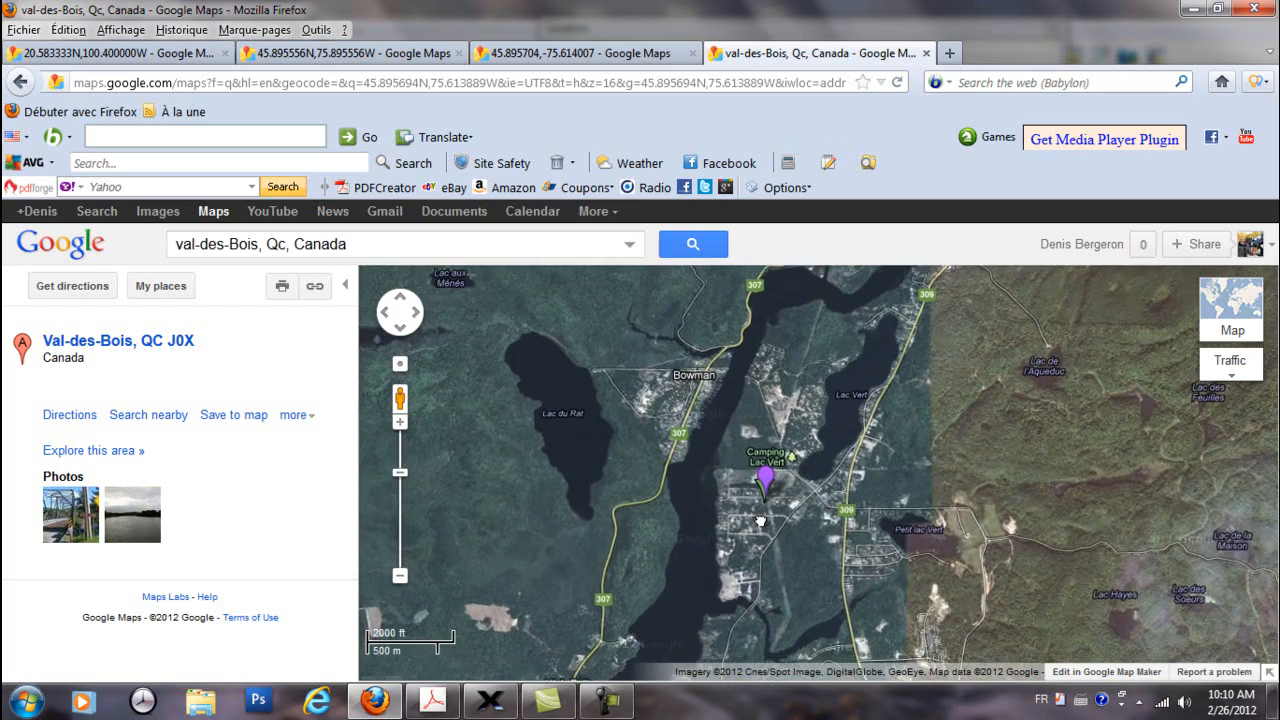
double_click(776, 506)
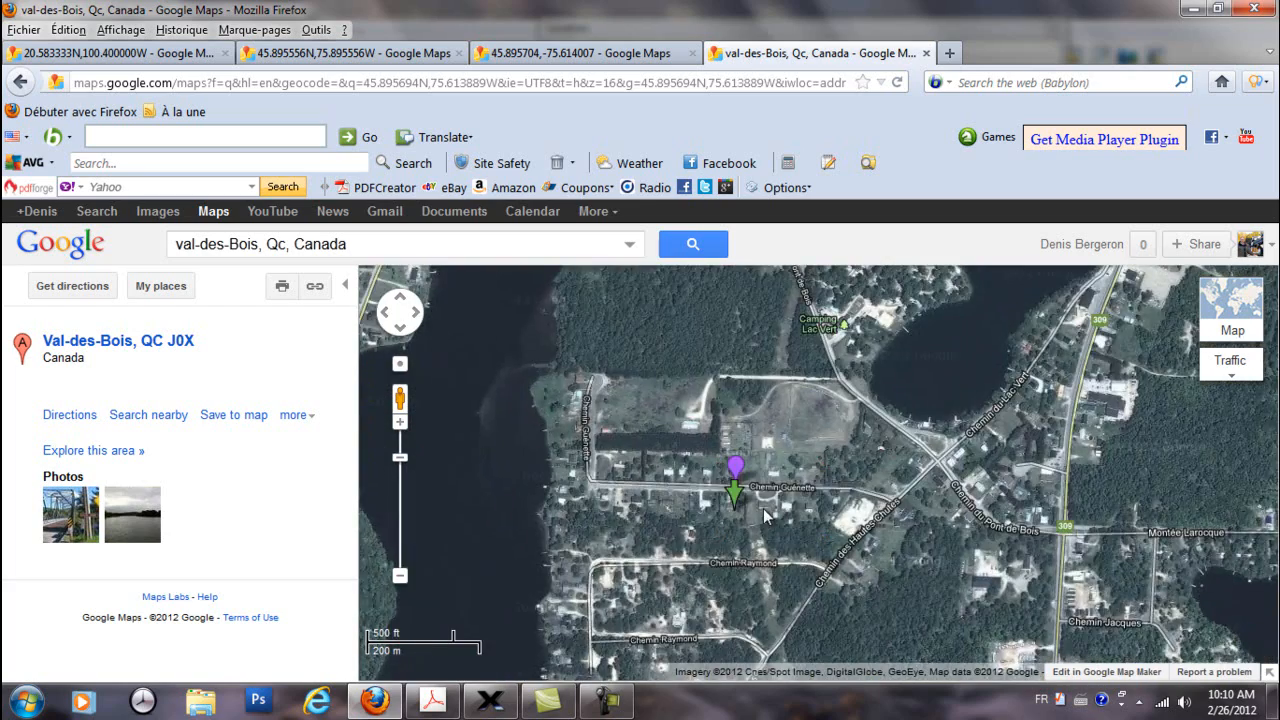
double_click(766, 510)
scroll(764, 504, "up", 2)
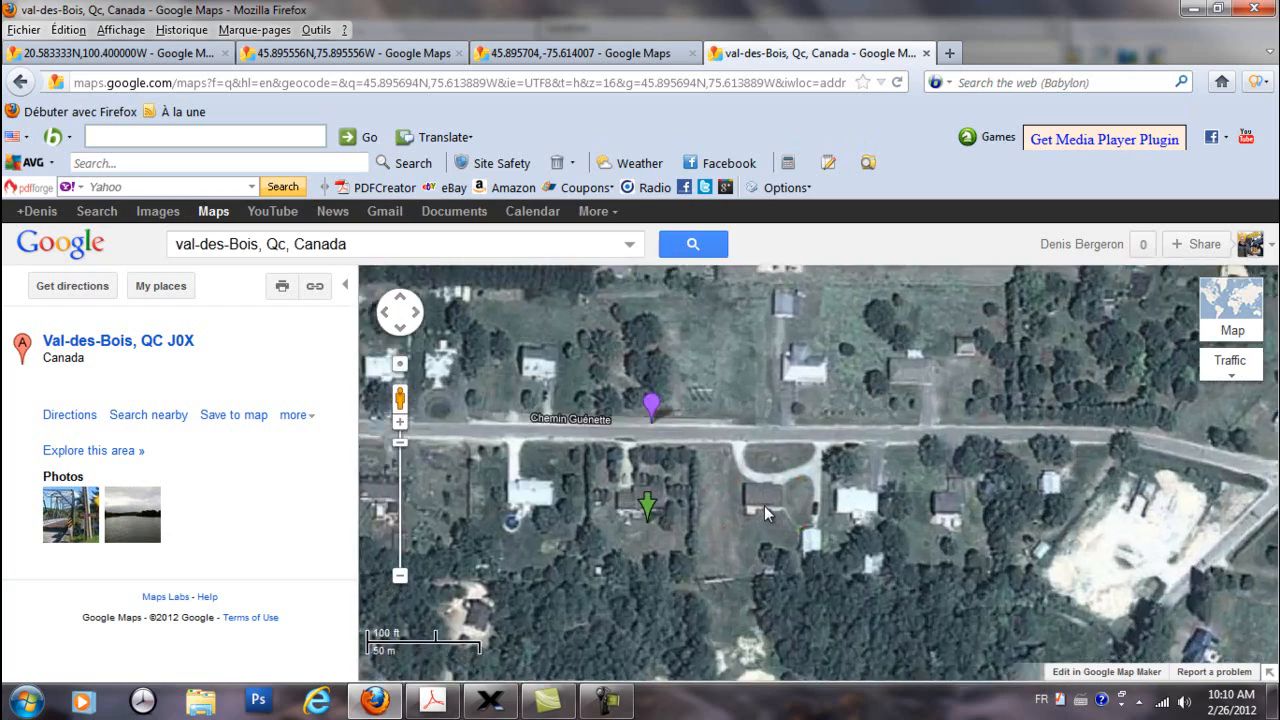
left_click_drag(608, 501, 810, 435)
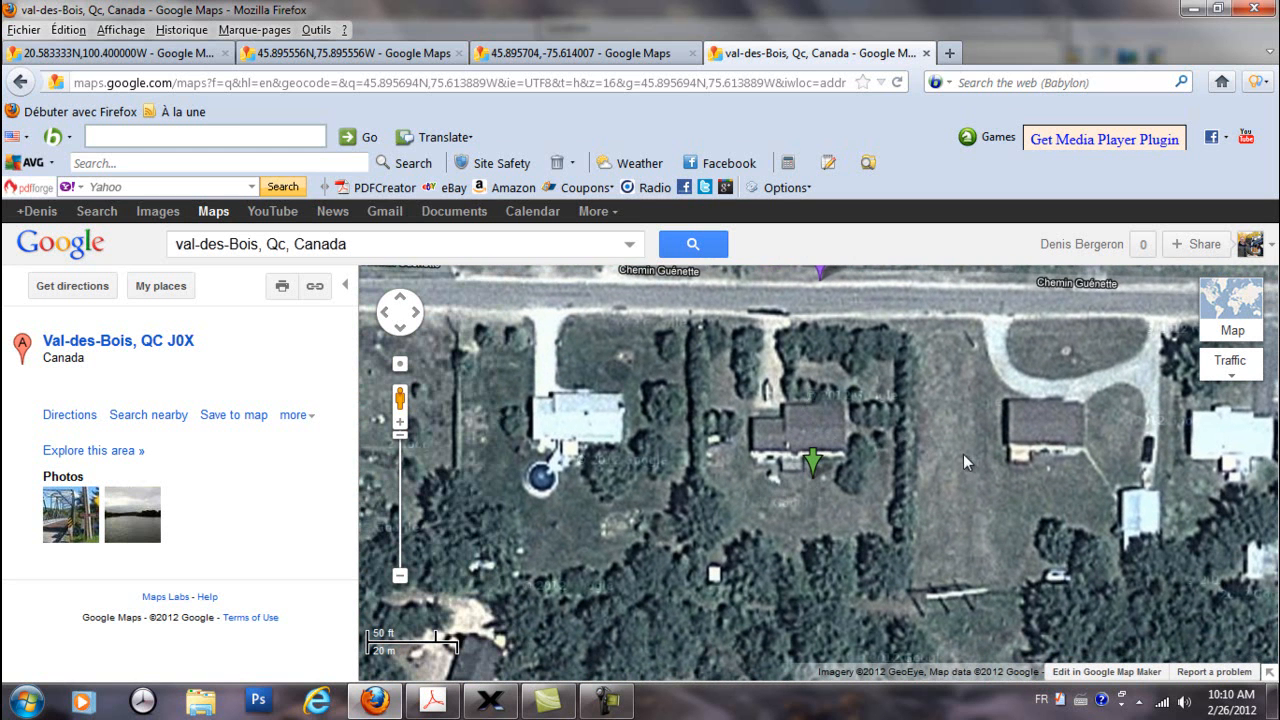
left_click_drag(961, 443, 942, 494)
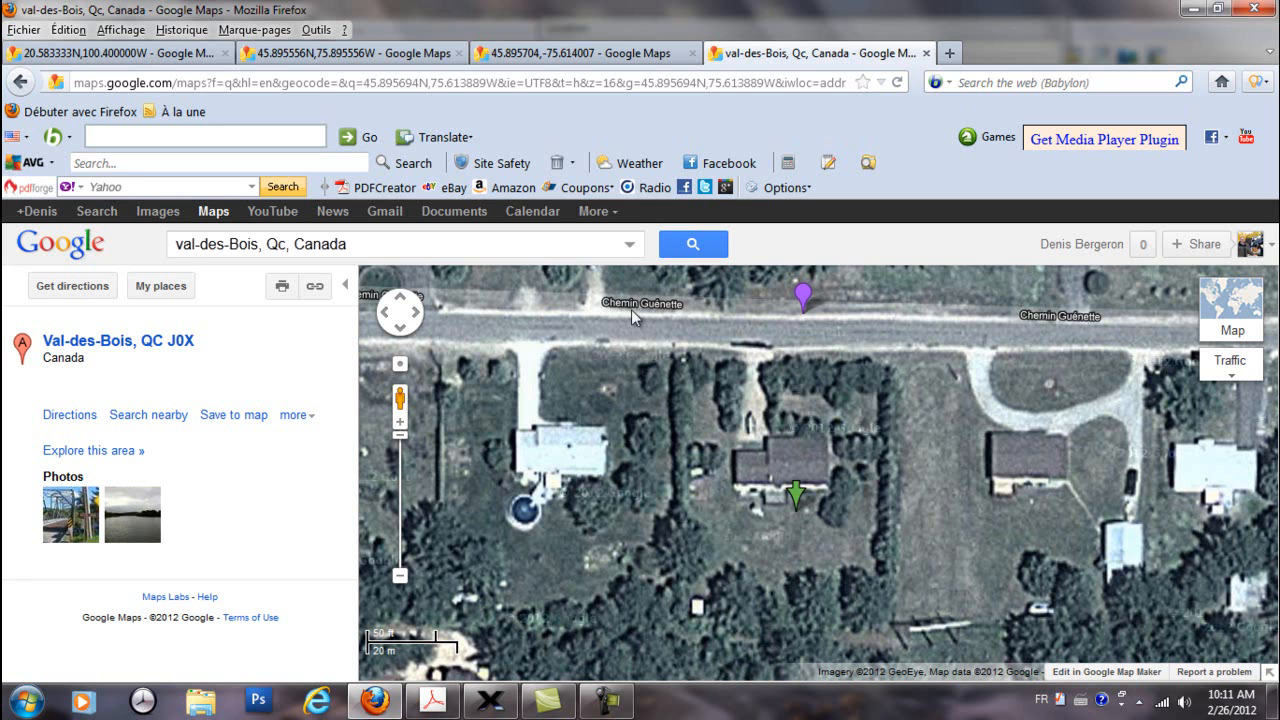
Center the satellite map on the spot behind the marked house and look up that spot's exact coordinates
right_click(756, 517)
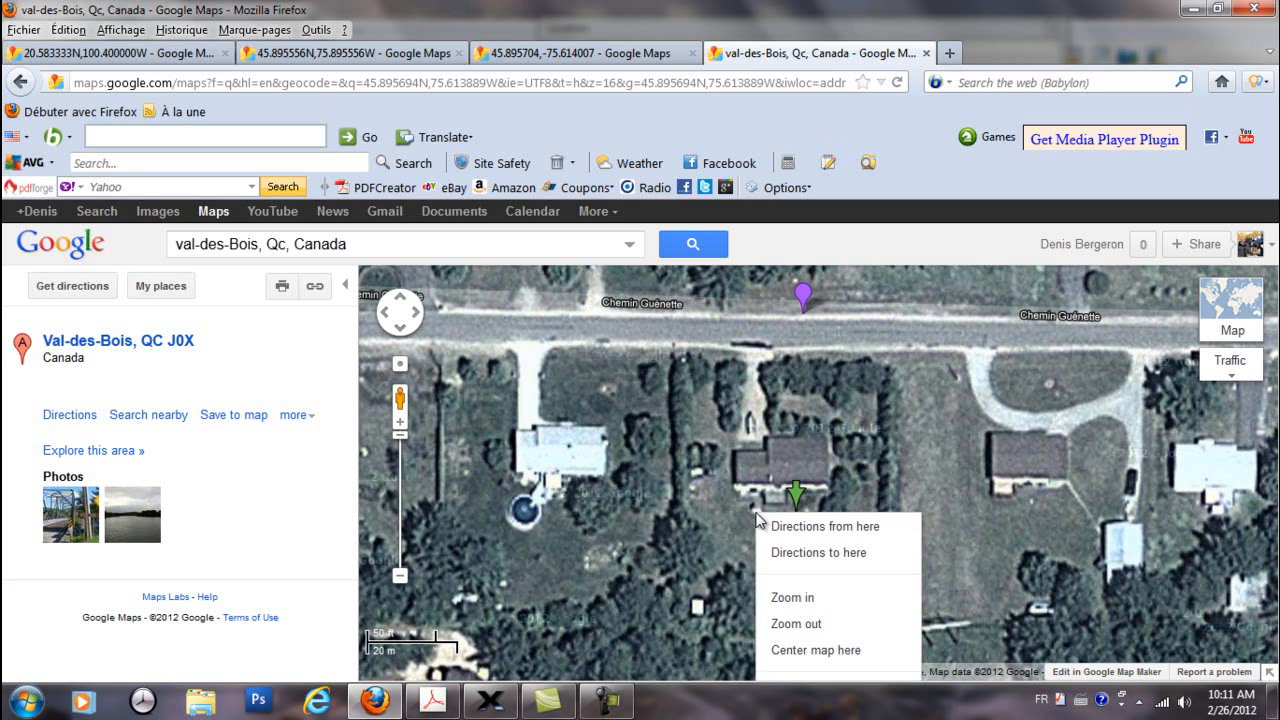
left_click(838, 651)
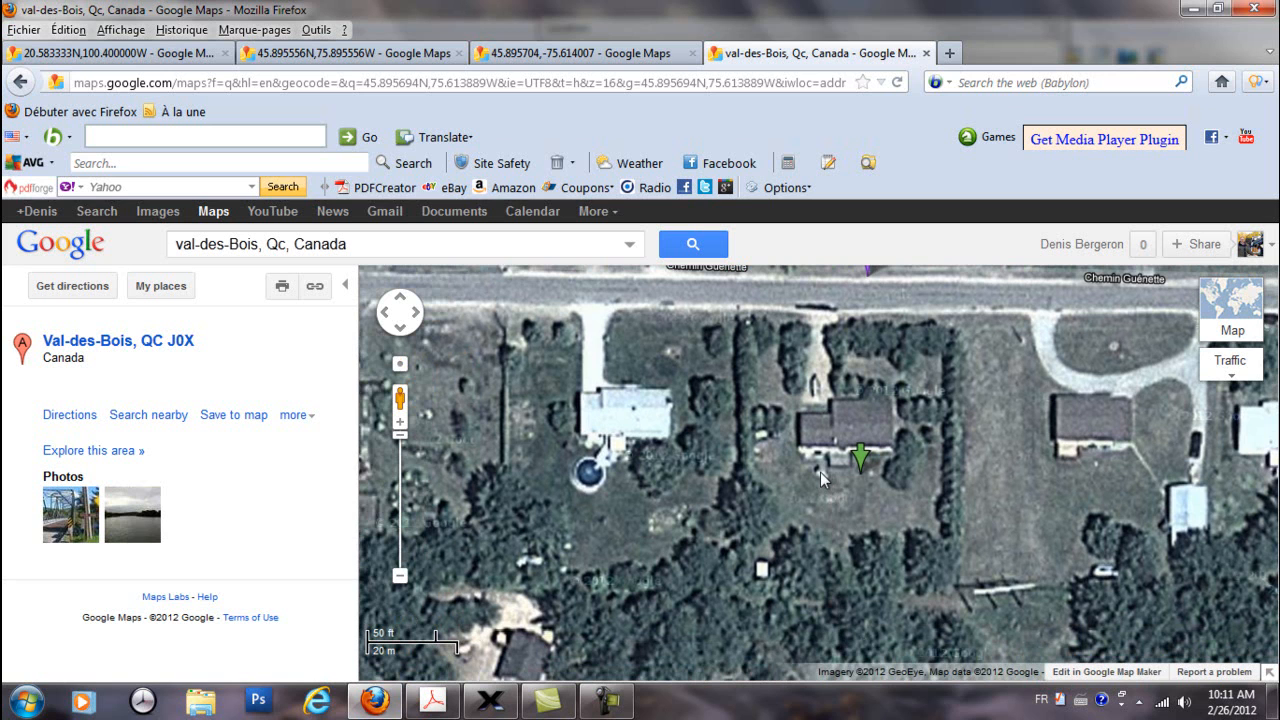
right_click(820, 478)
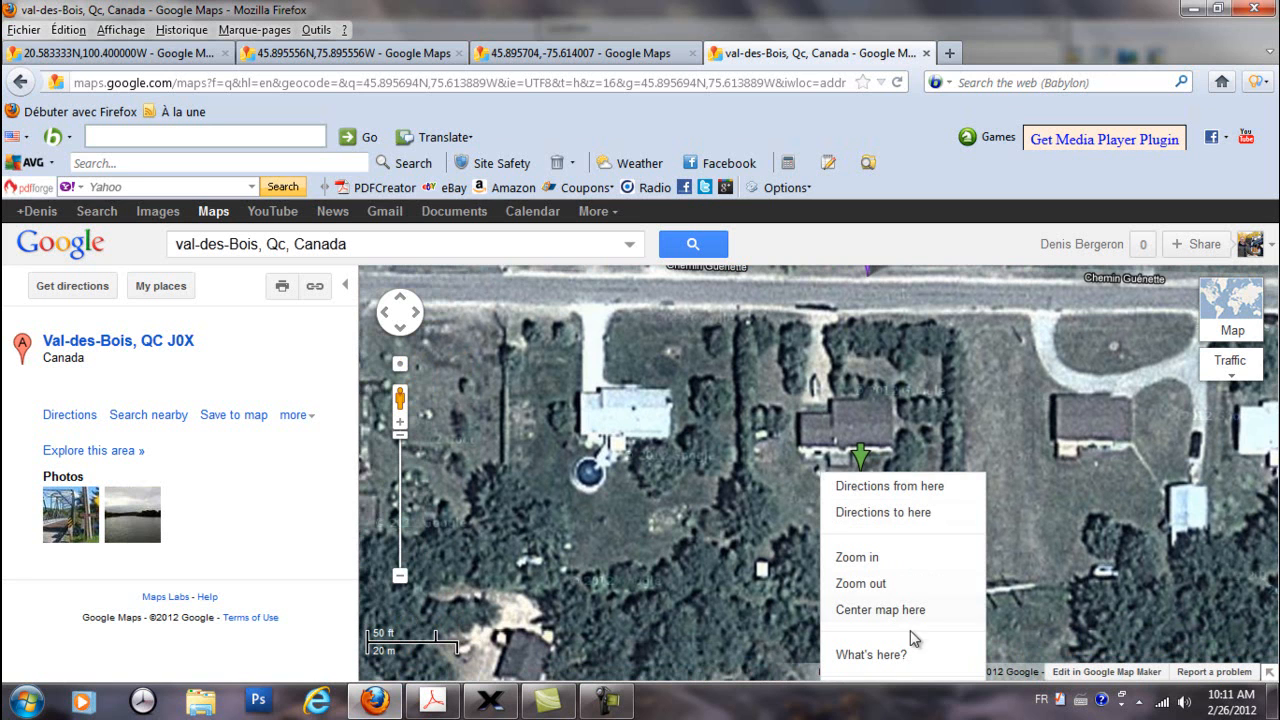
left_click(863, 655)
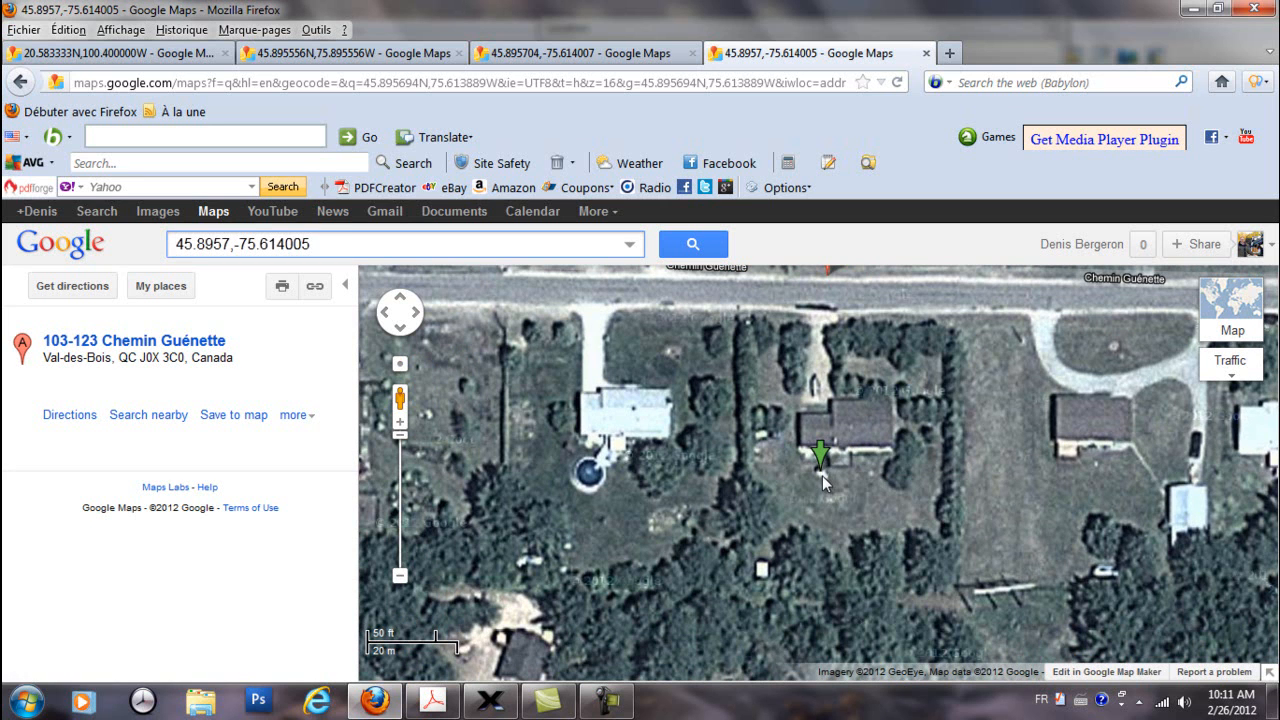
mouse_move(821, 457)
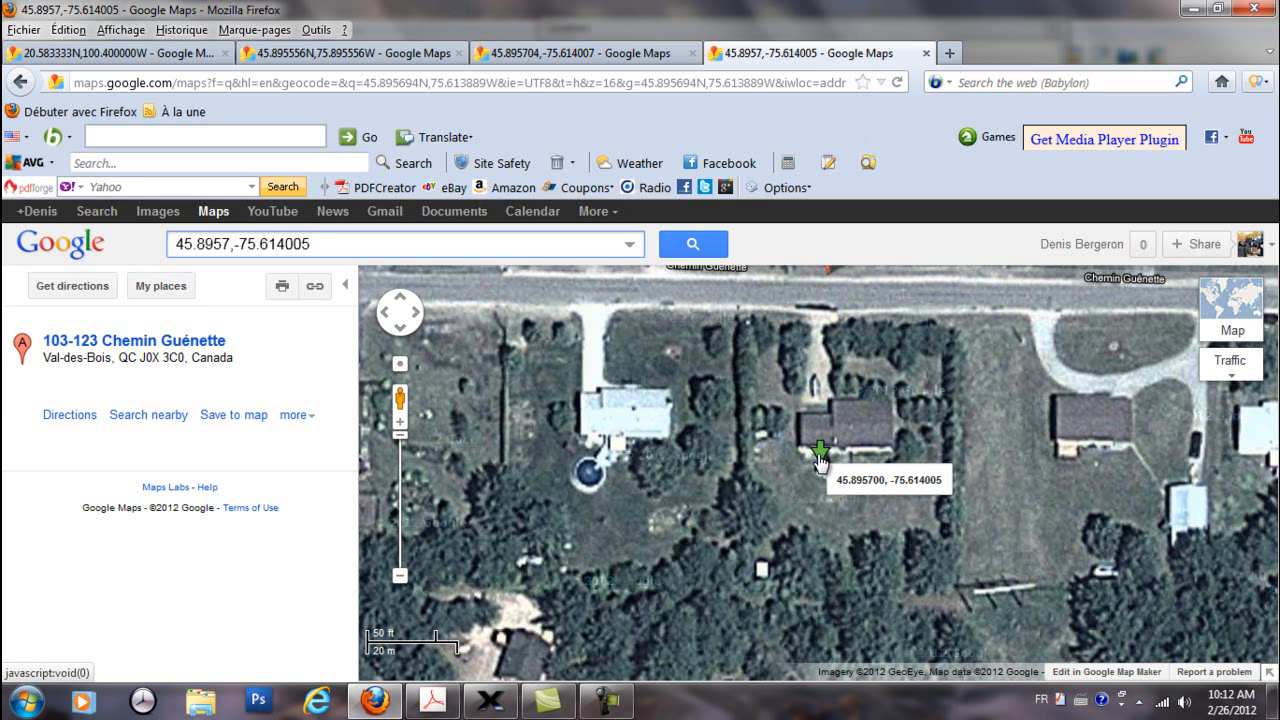
Switch to TheSkyX and clear the numeric latitude value of the custom location
left_click(495, 703)
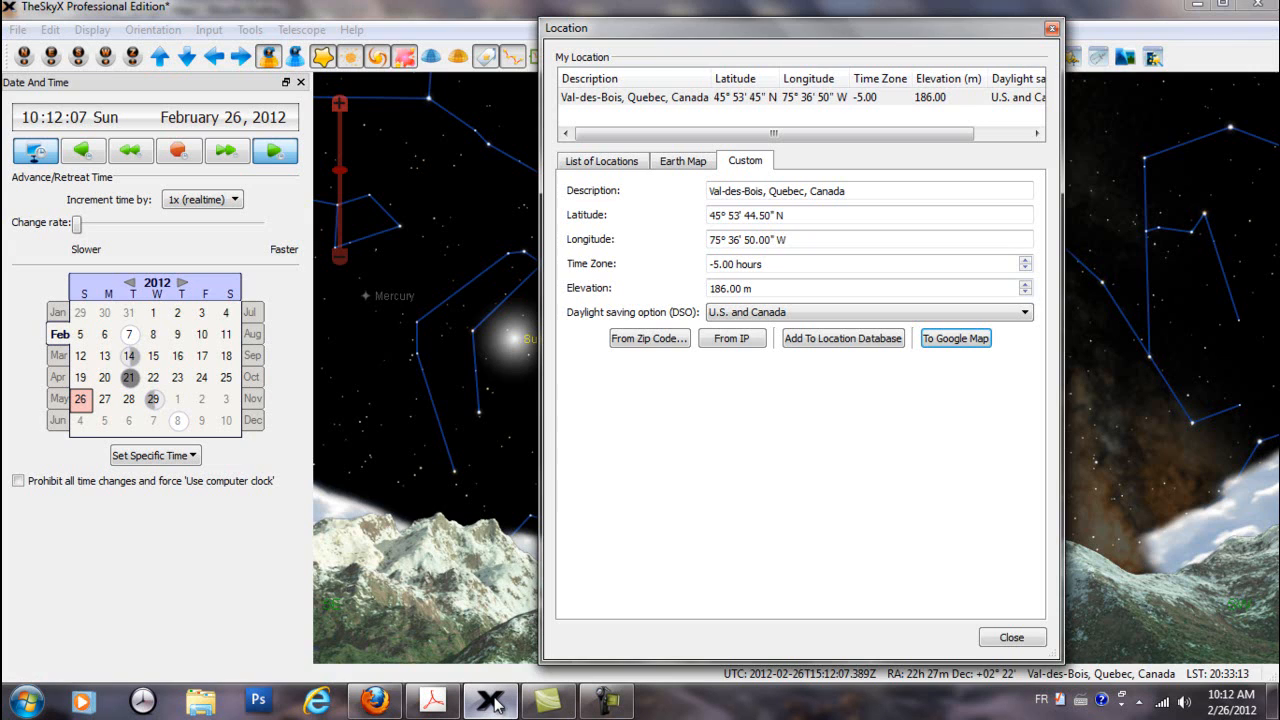
left_click(804, 234)
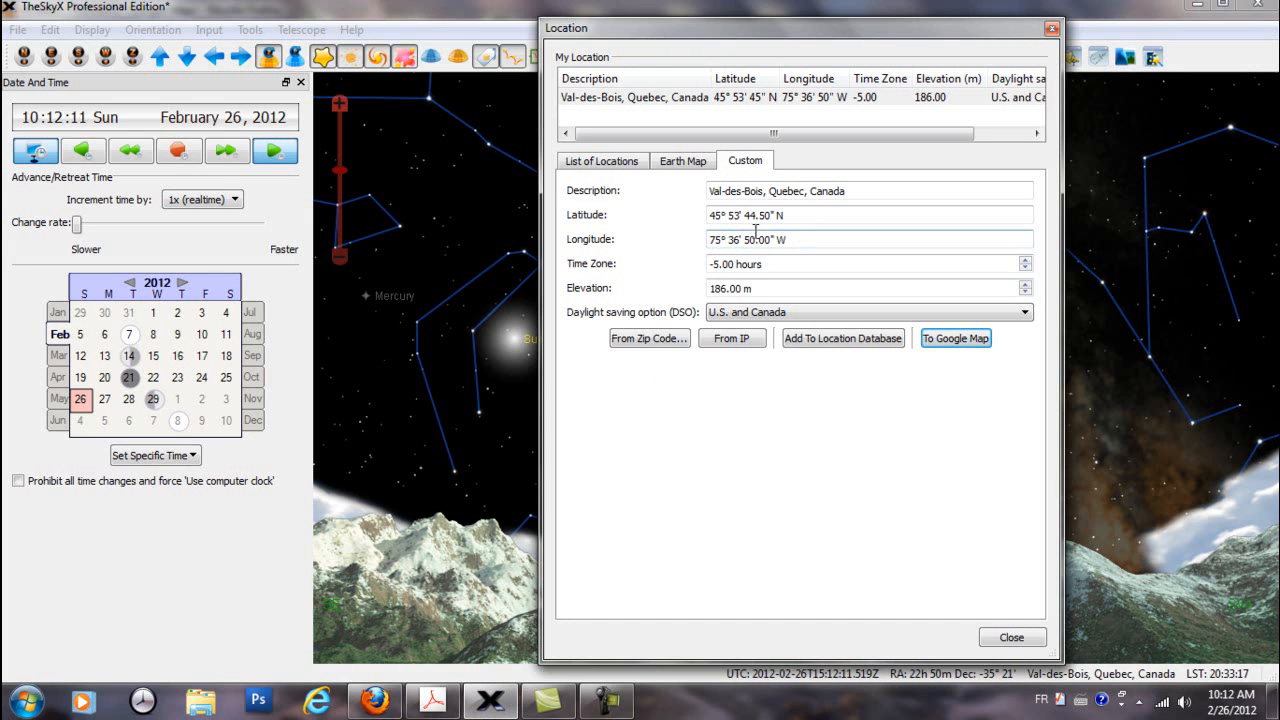
left_click(786, 215)
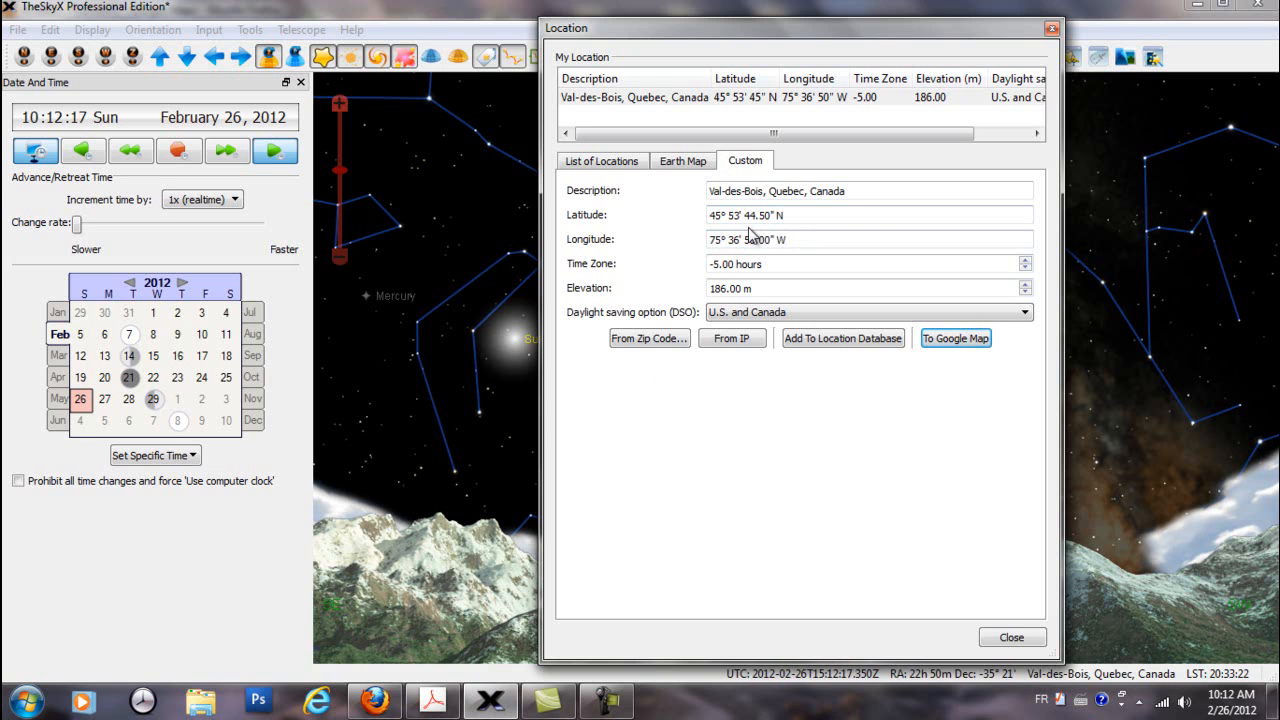
left_click(785, 215)
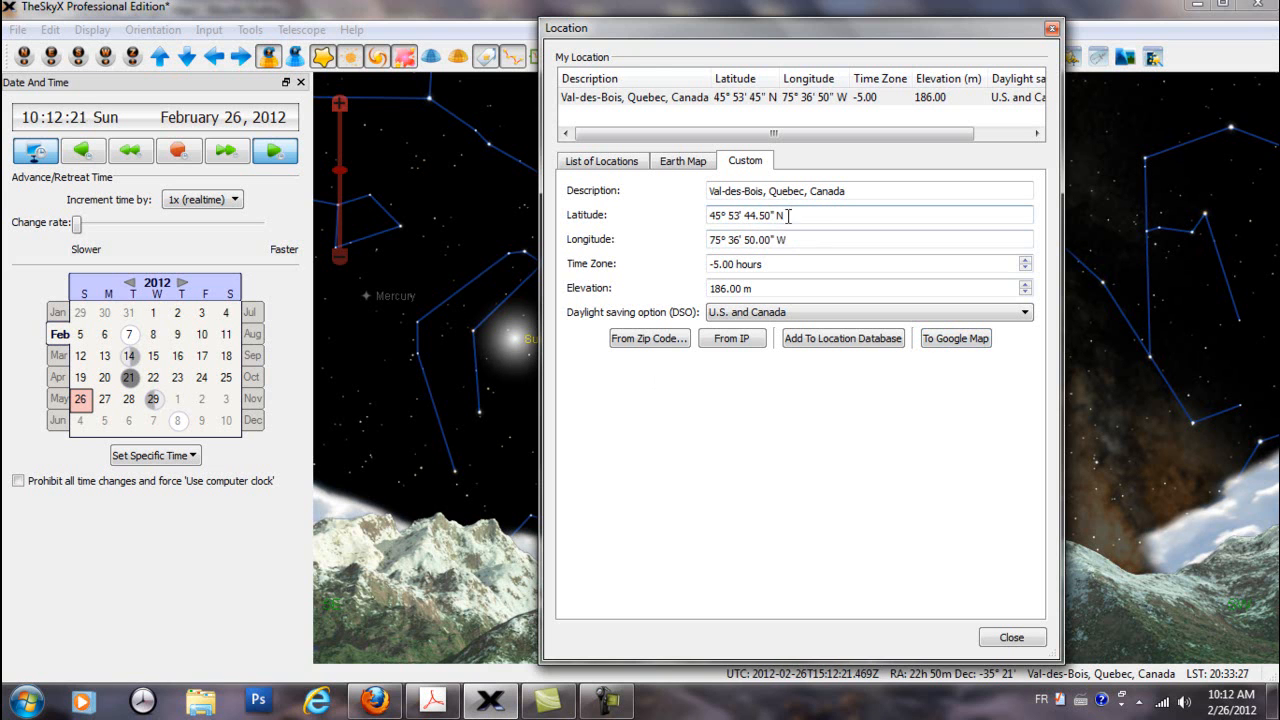
left_click_drag(768, 214, 748, 213)
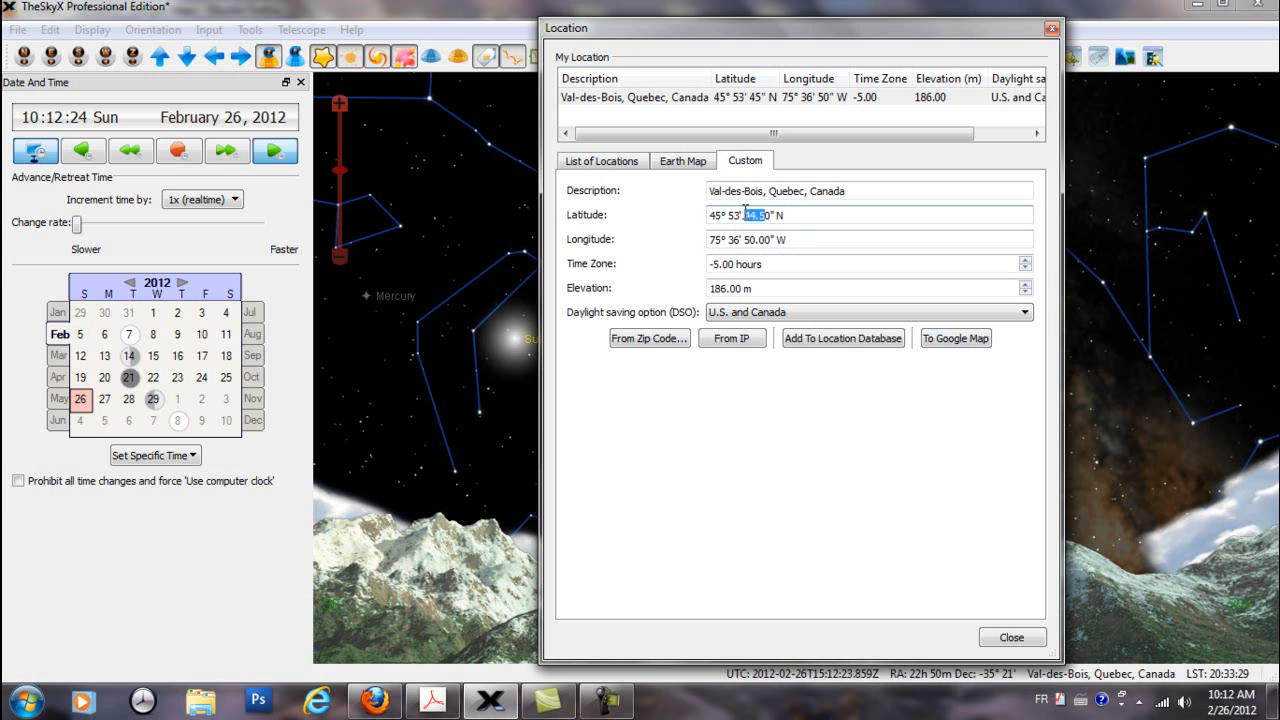
left_click(768, 212)
left_click_drag(768, 213, 692, 213)
key("Delete")
key("Delete")
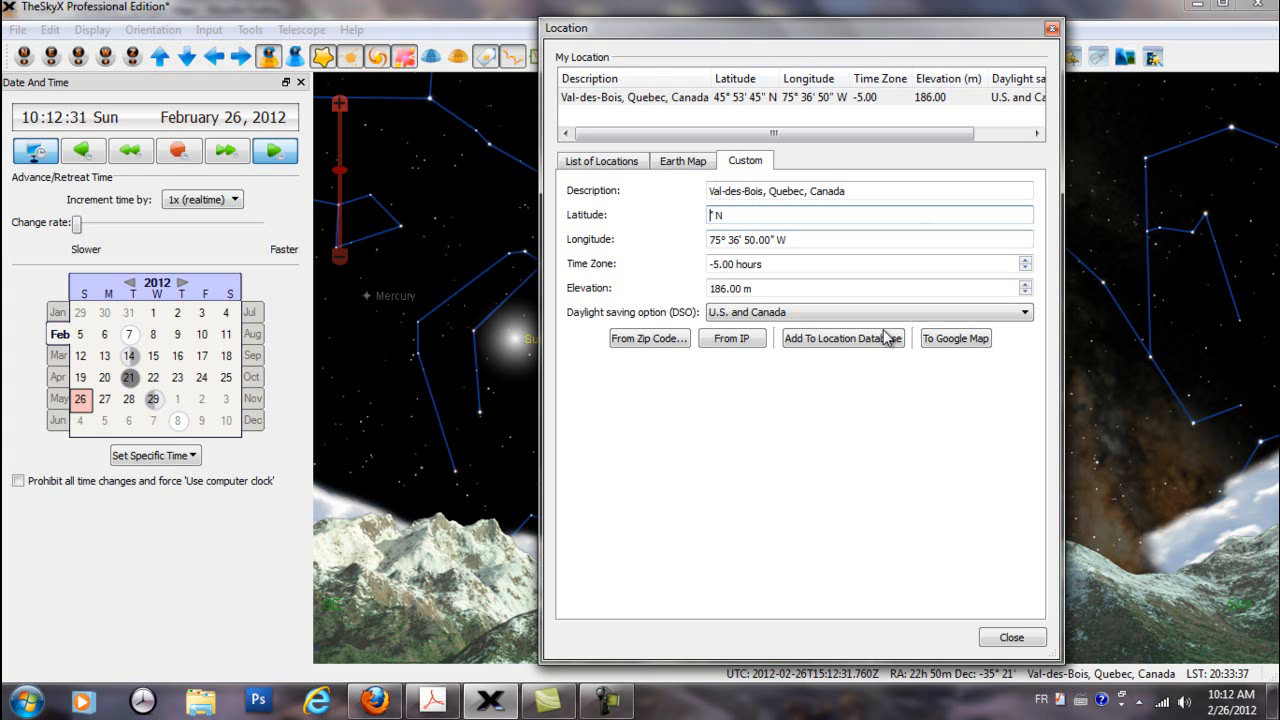
Change the custom location's description to "VDB, Quebec, Canada"
left_click_drag(764, 190, 707, 190)
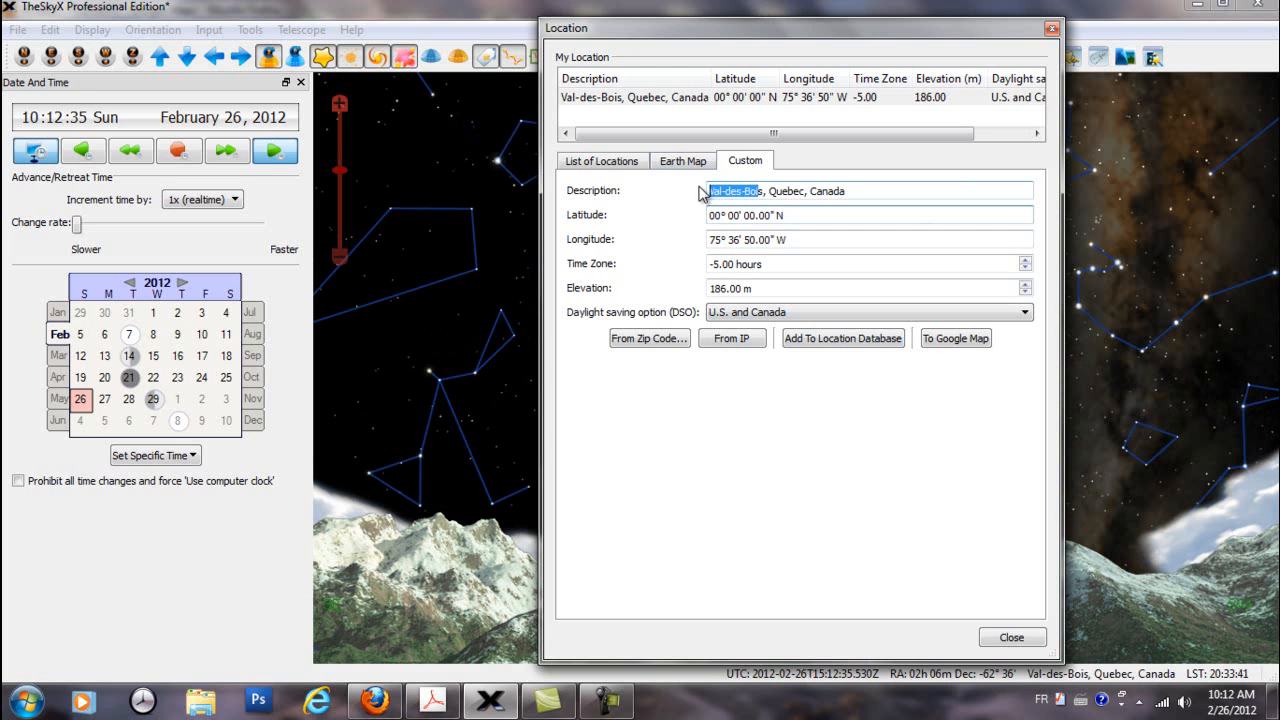
type("VDB")
key("Delete")
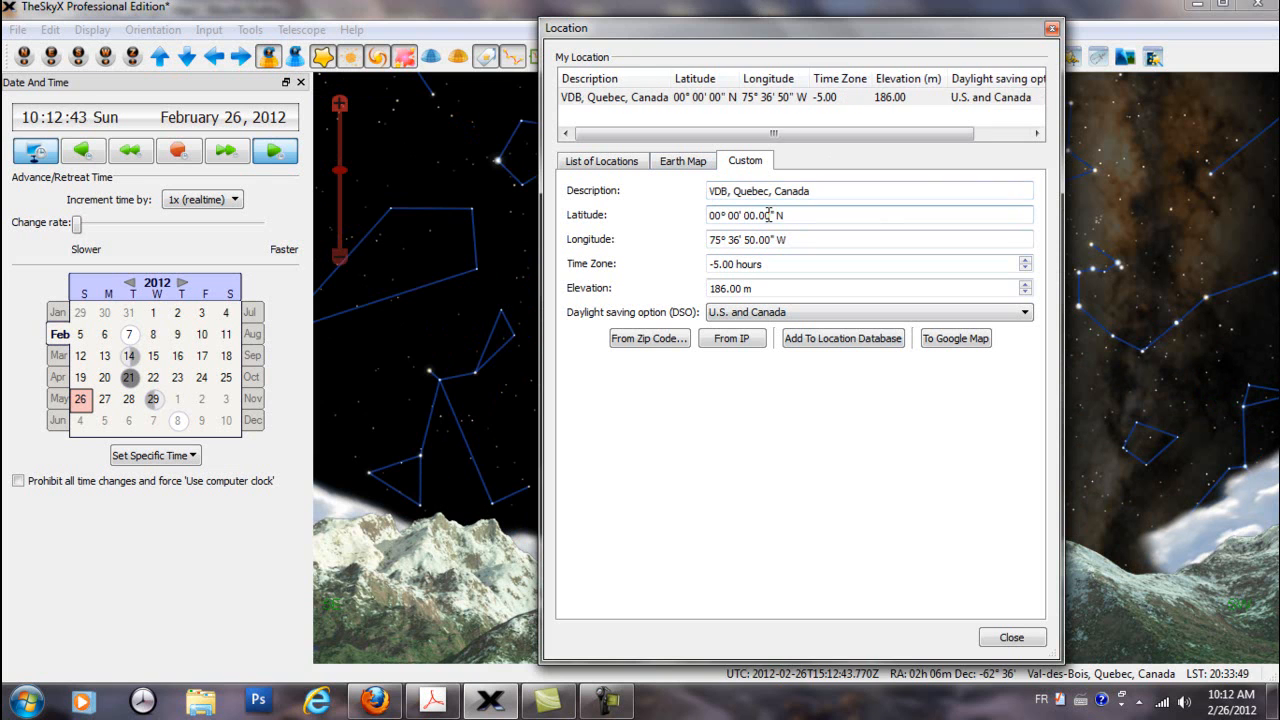
Set the custom location's latitude to 45.89573 N in decimal degrees
left_click_drag(770, 215, 680, 215)
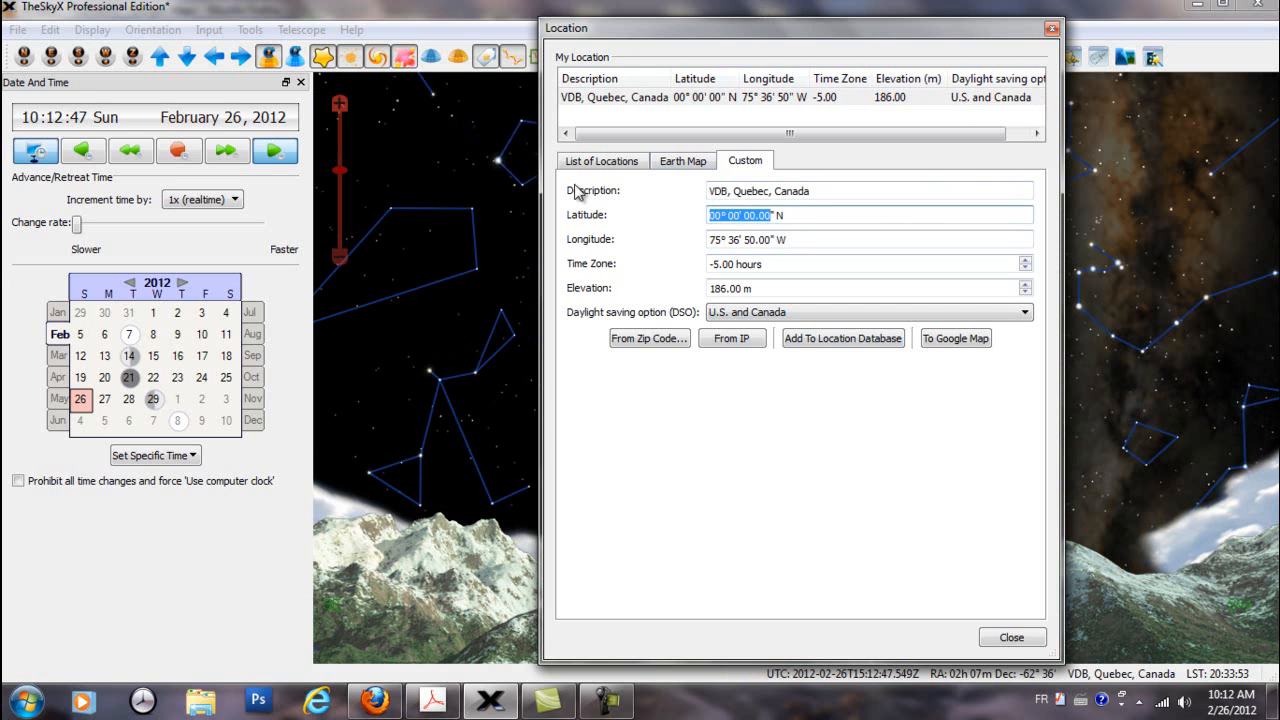
type("45.895")
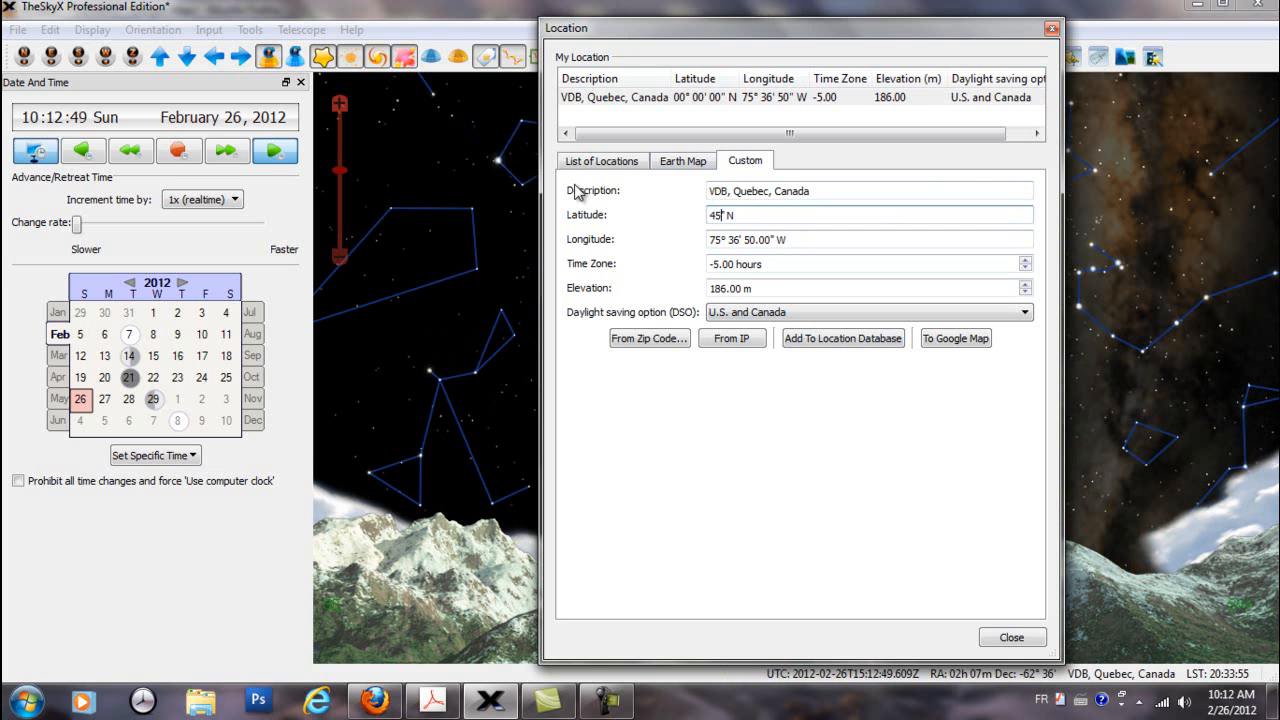
type("7")
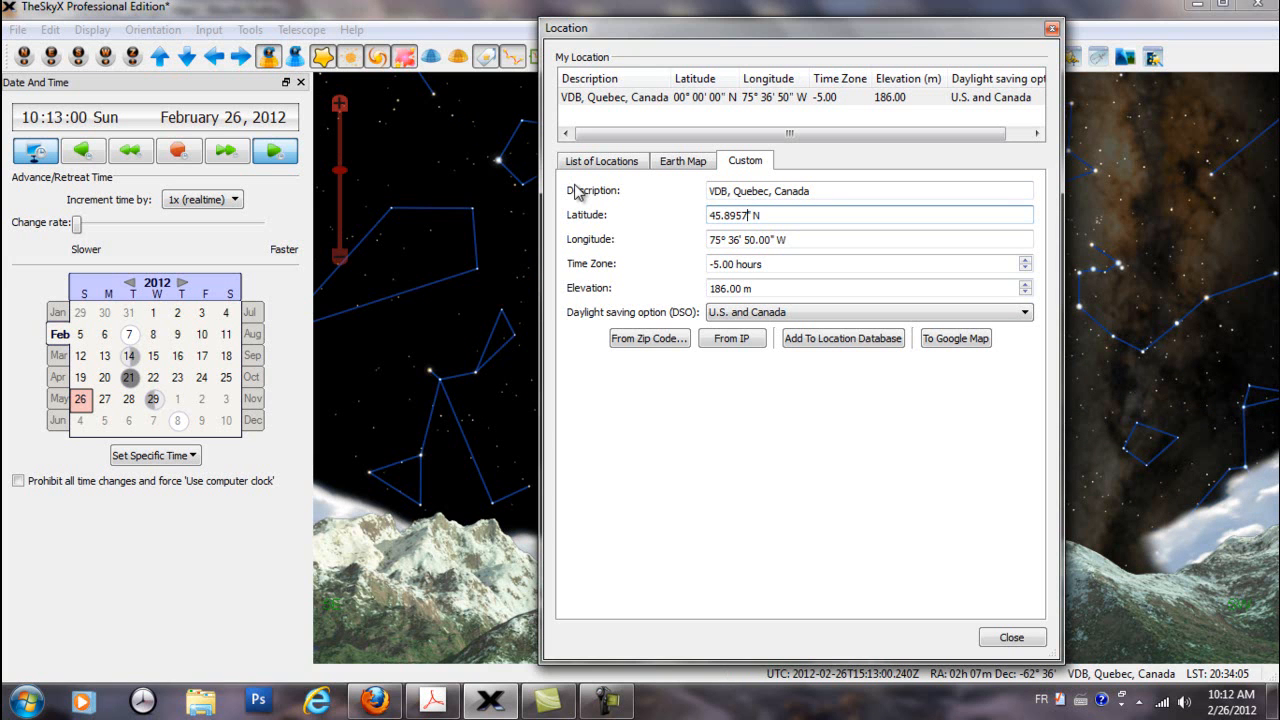
type("3")
Set the longitude to 75.61389 W in decimal degrees and add the VDB location to the location database
left_click(769, 240)
left_click_drag(769, 240, 671, 240)
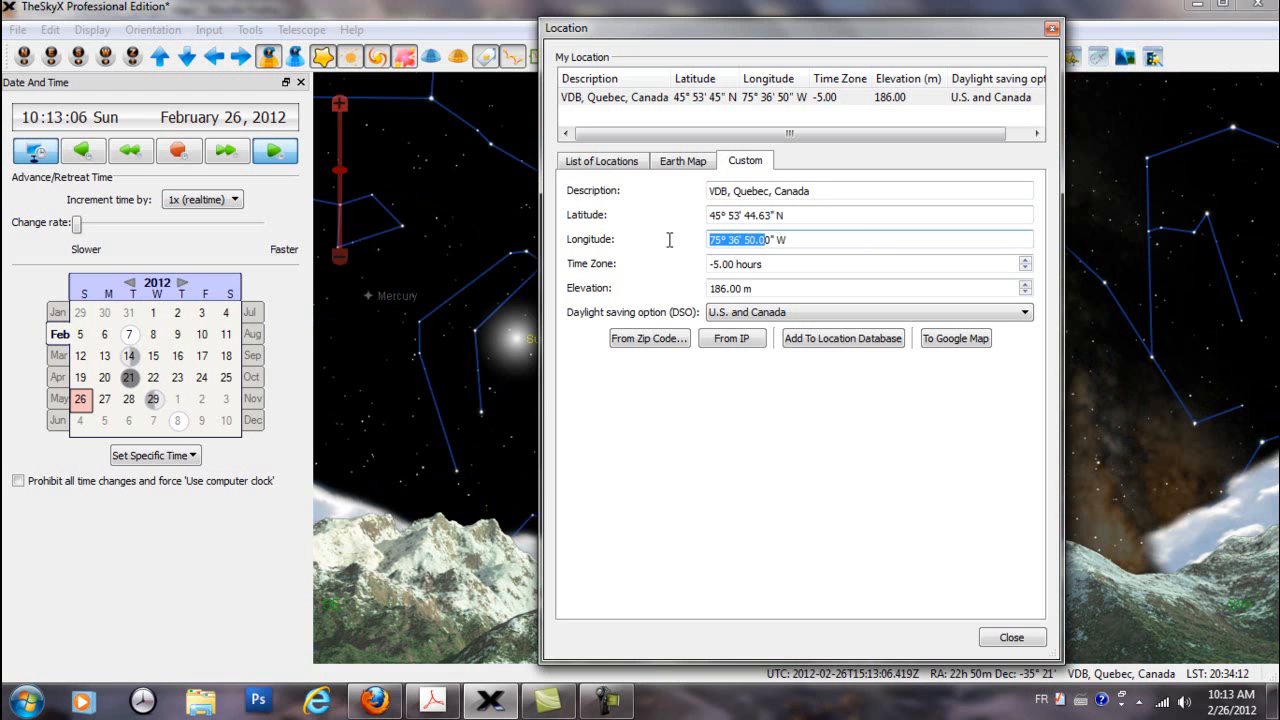
key("BackSpace")
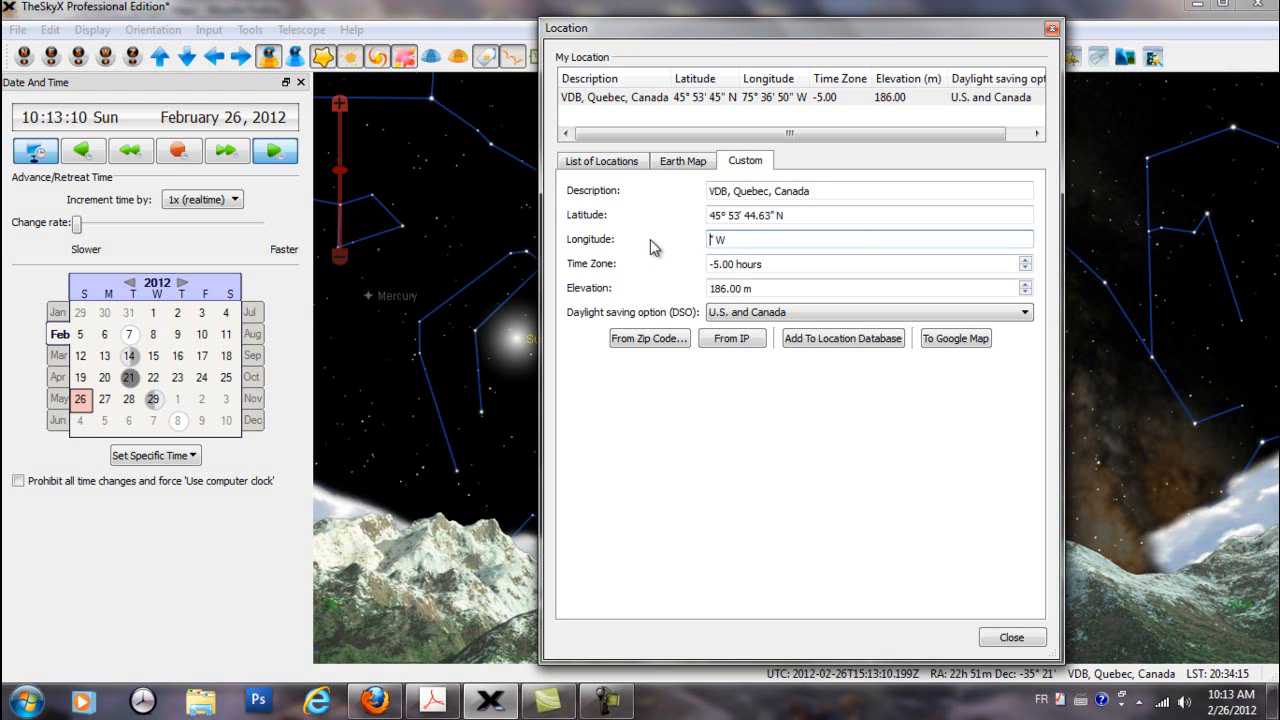
type("75.61389")
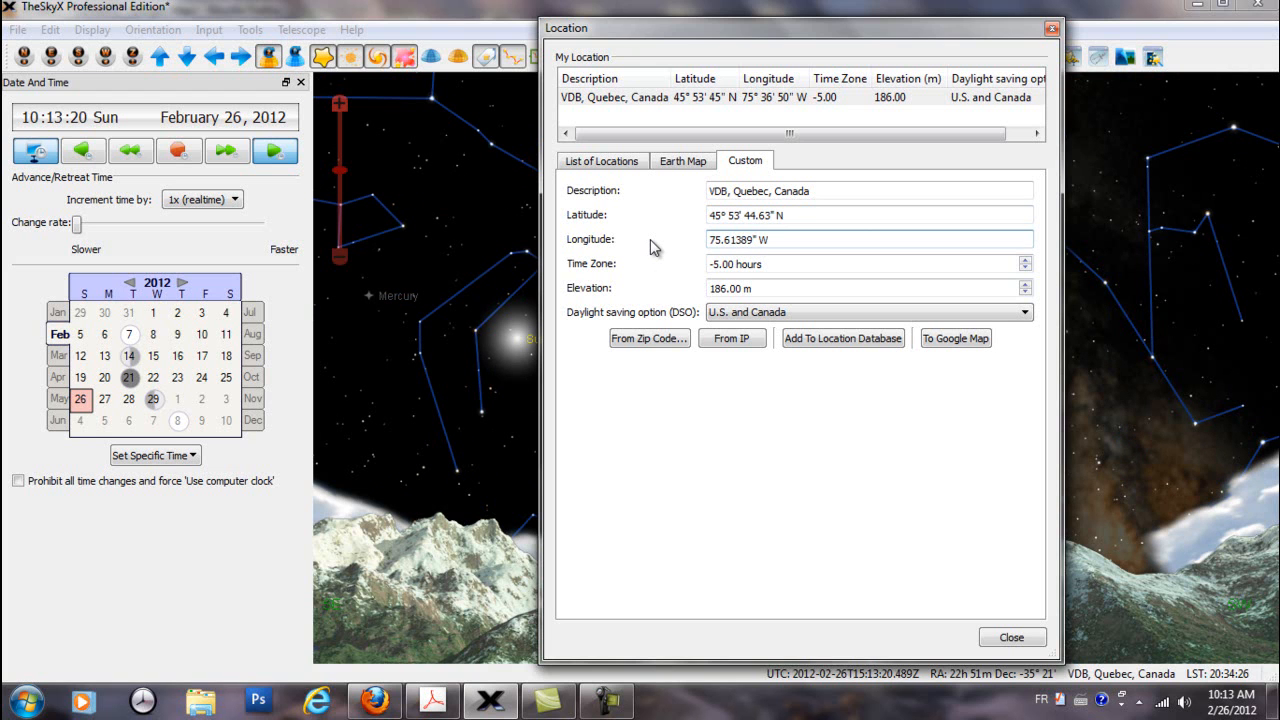
left_click(818, 345)
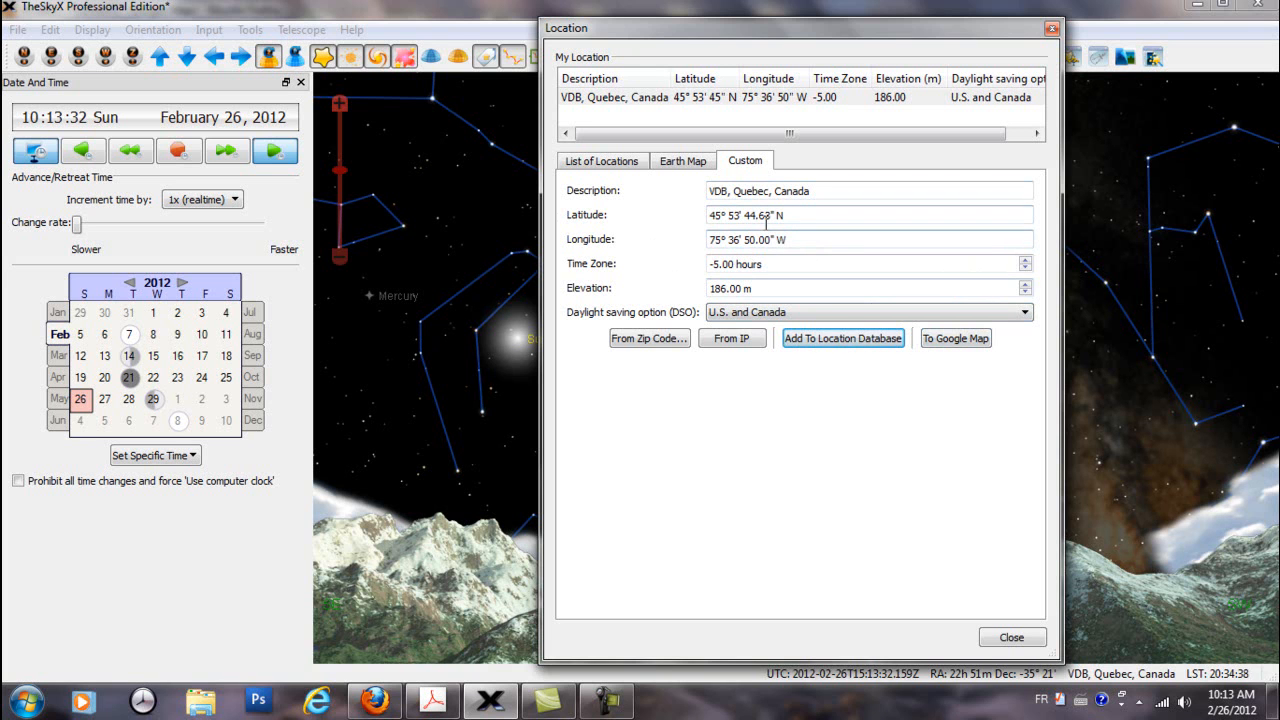
Show the VDB location in Google Maps and examine the marked house up close
left_click(955, 339)
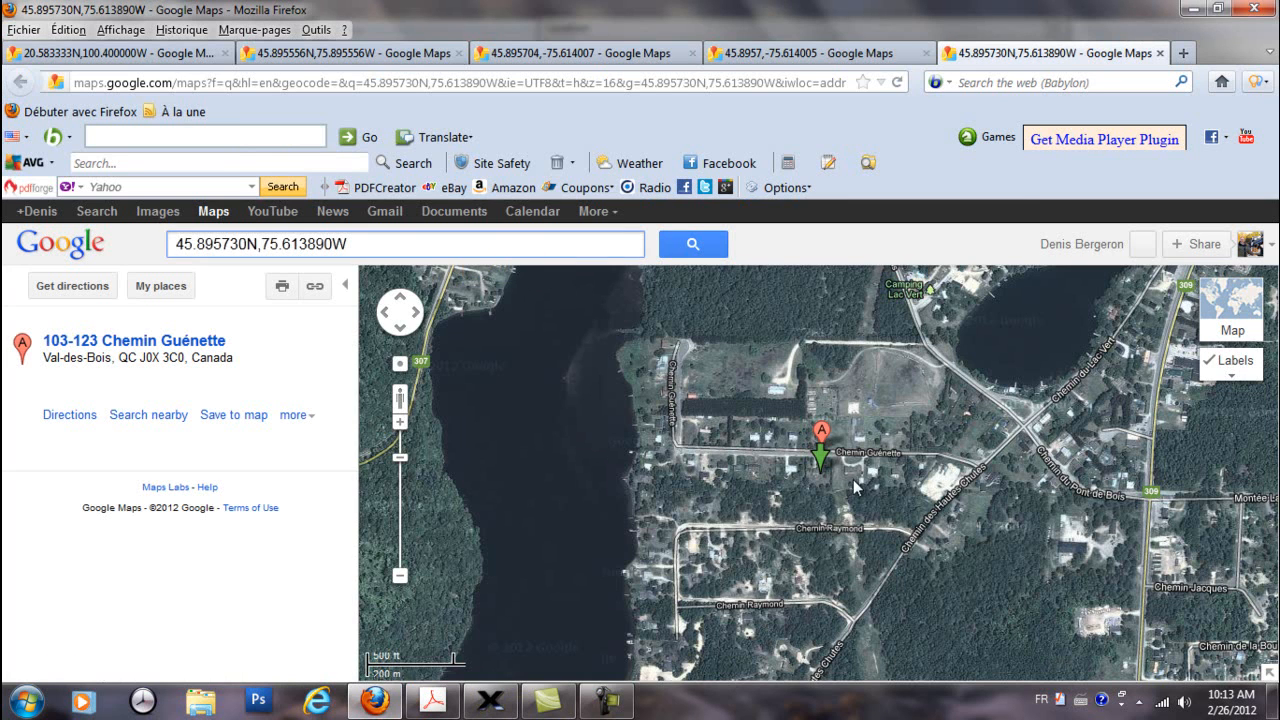
scroll(852, 481, "up", 1)
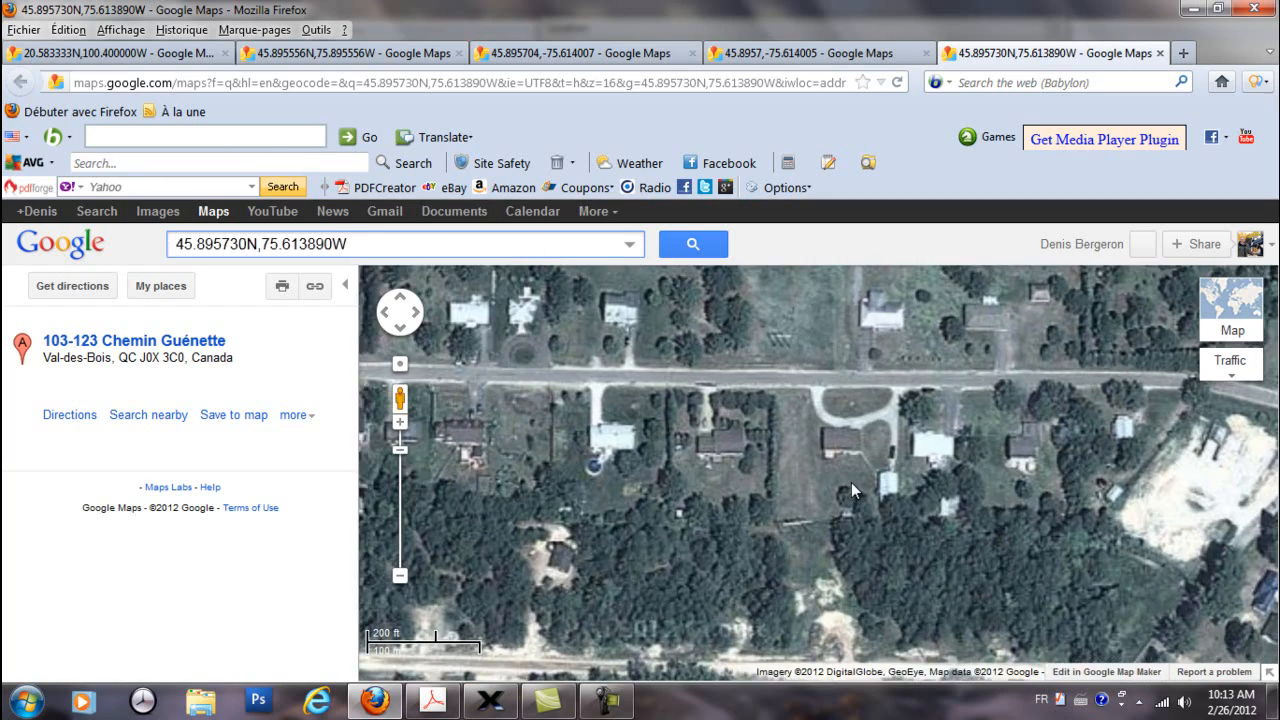
scroll(722, 471, "up", 1)
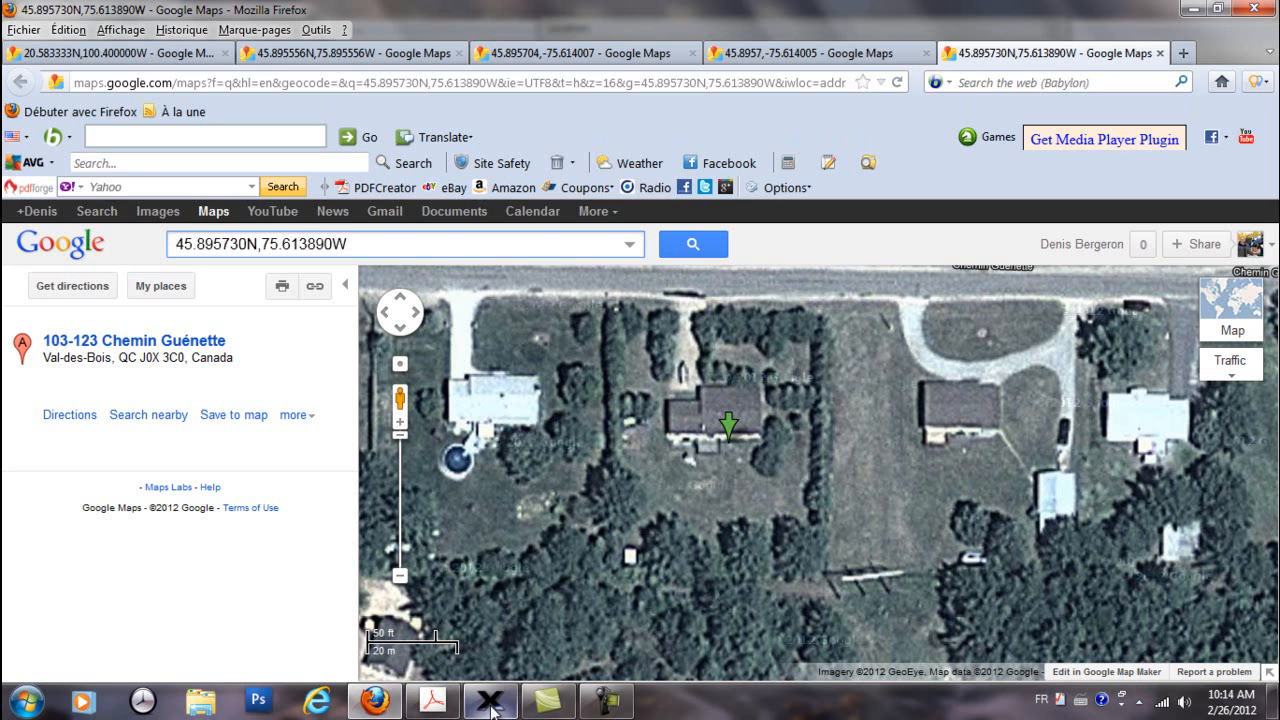
Switch back to TheSkyX and make Observatoire Punto Del Cielo from the custom locations the current location
mouse_move(491, 708)
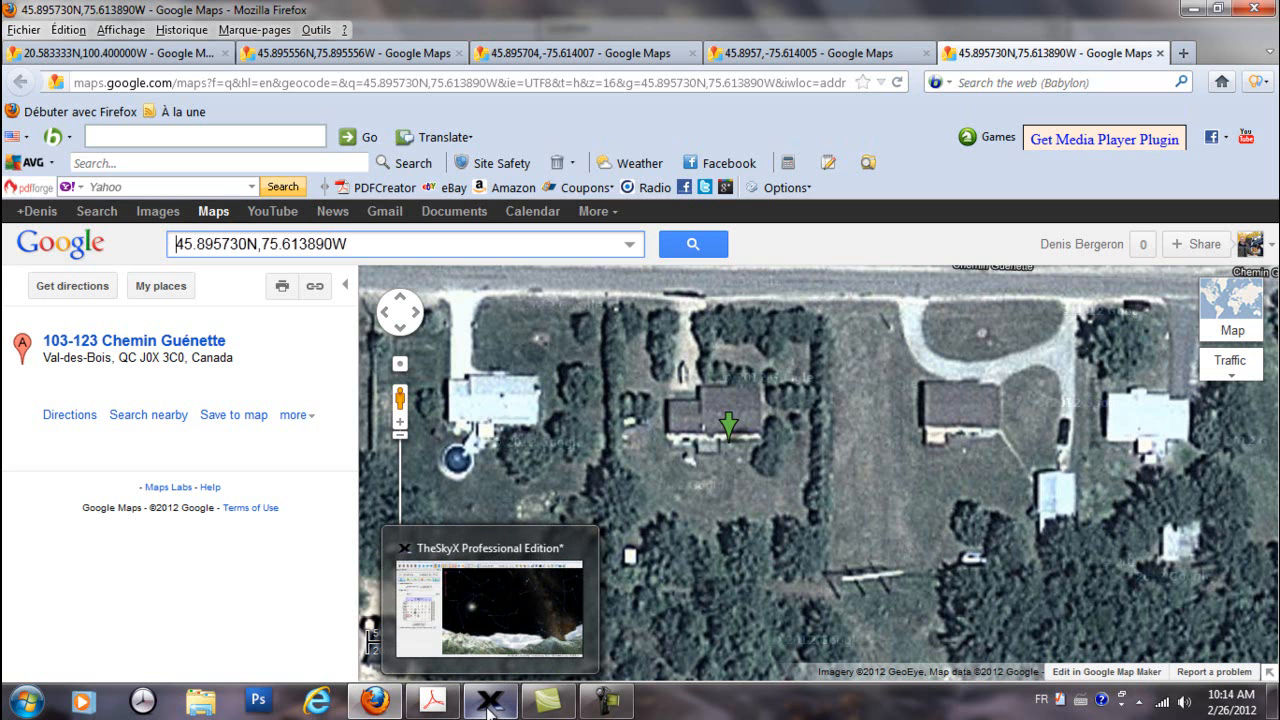
left_click(491, 705)
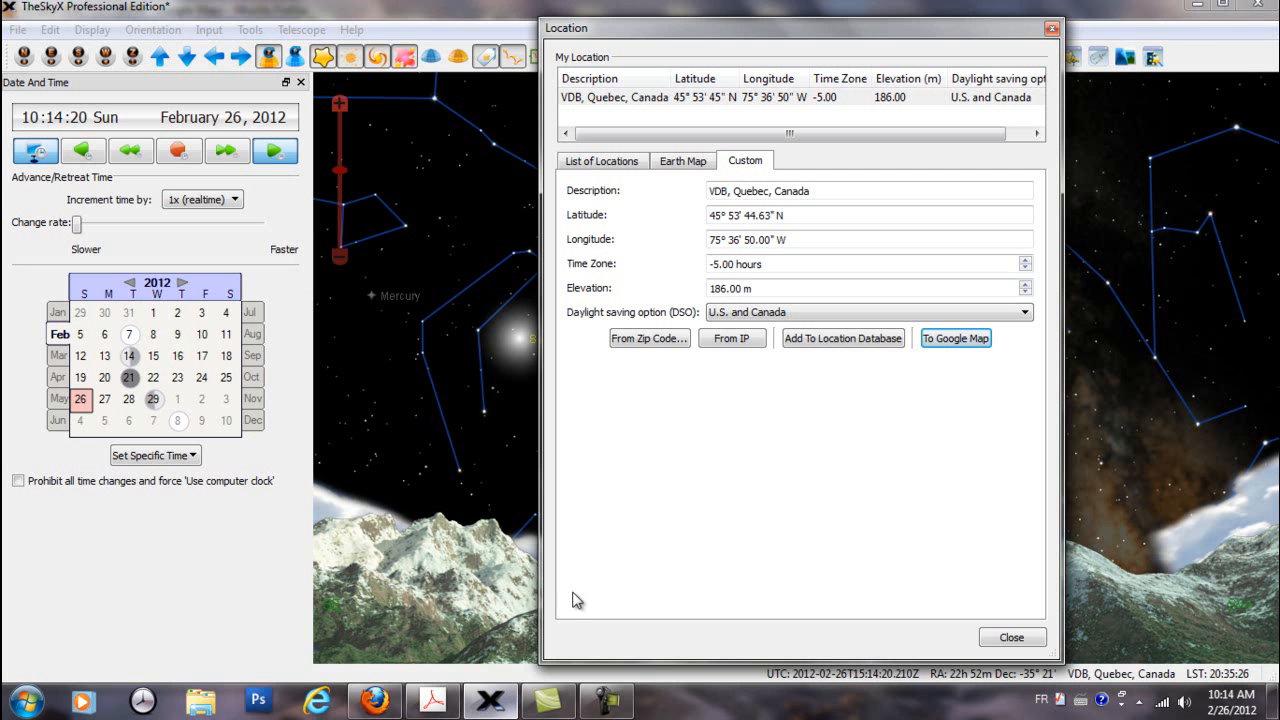
left_click(615, 162)
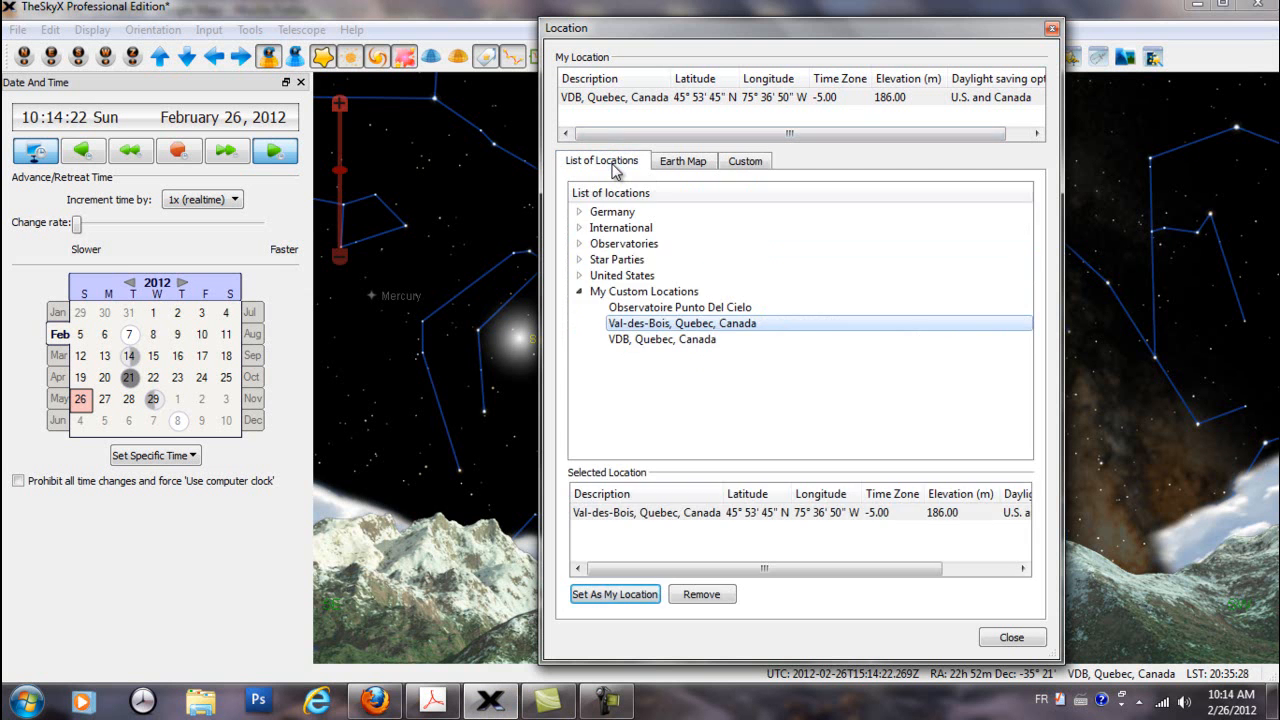
double_click(690, 310)
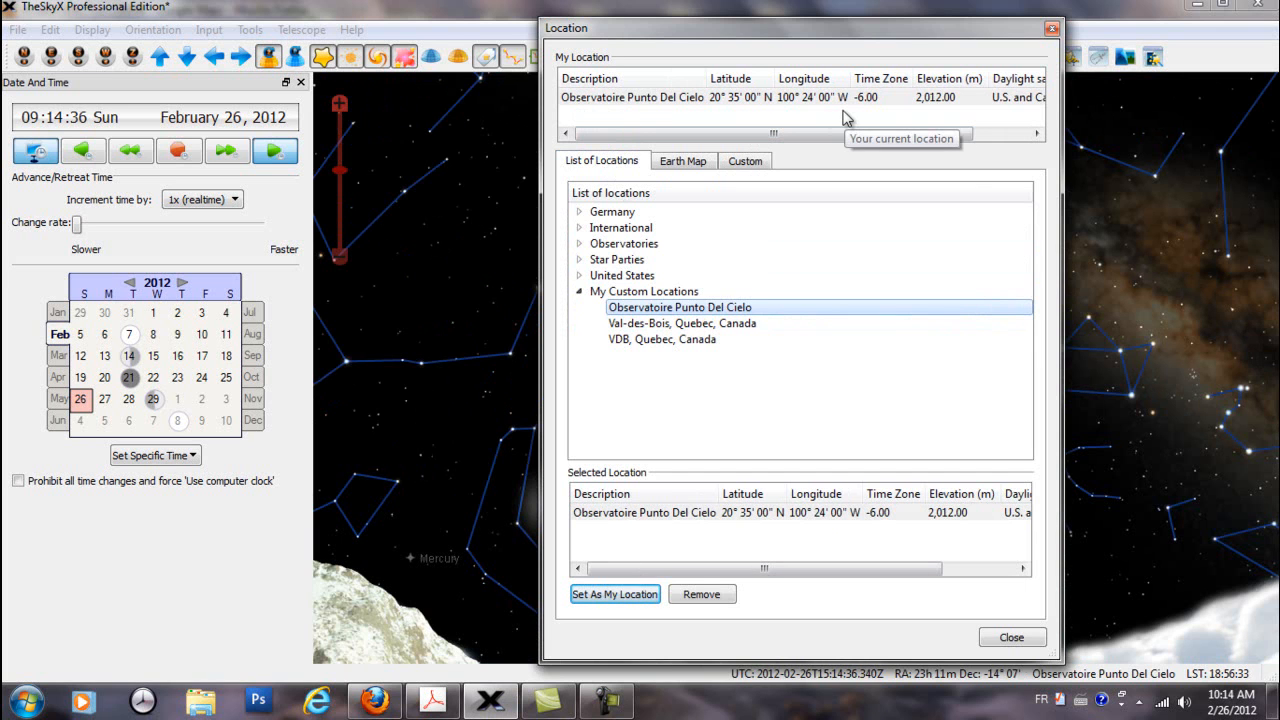
Show the Observatoire Punto Del Cielo location in Google Maps and view its surroundings
left_click(736, 166)
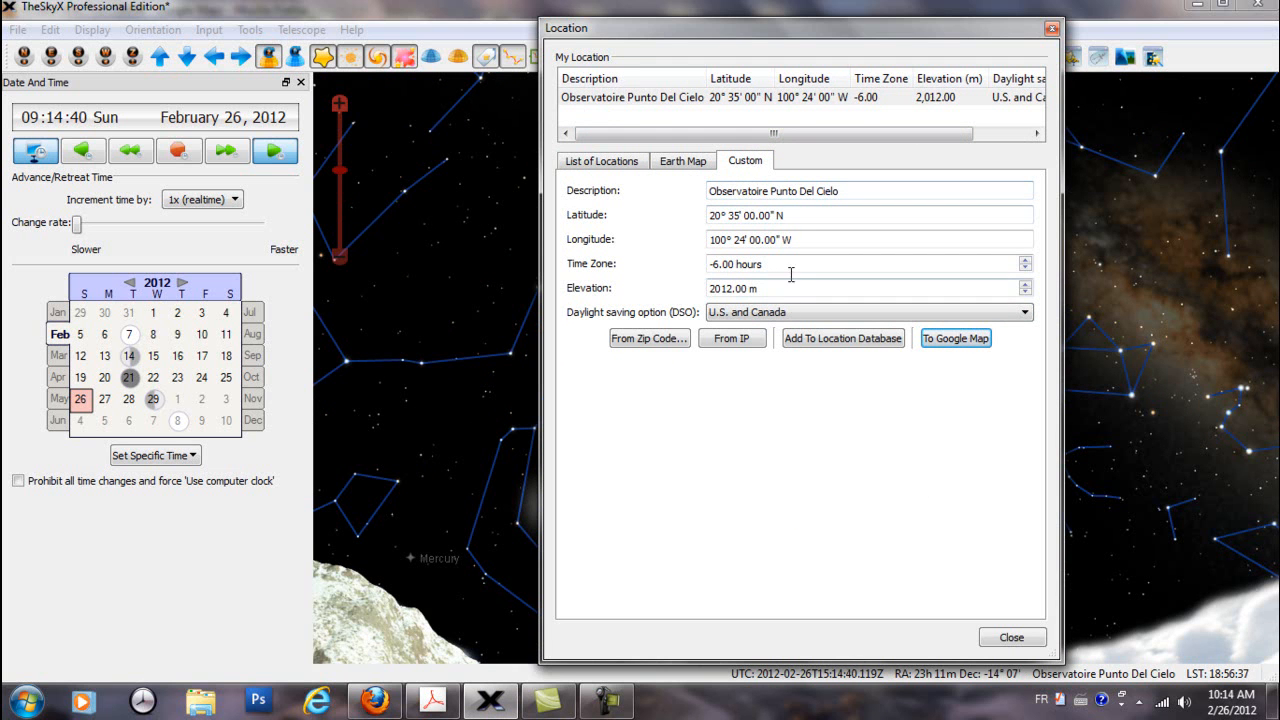
left_click(966, 340)
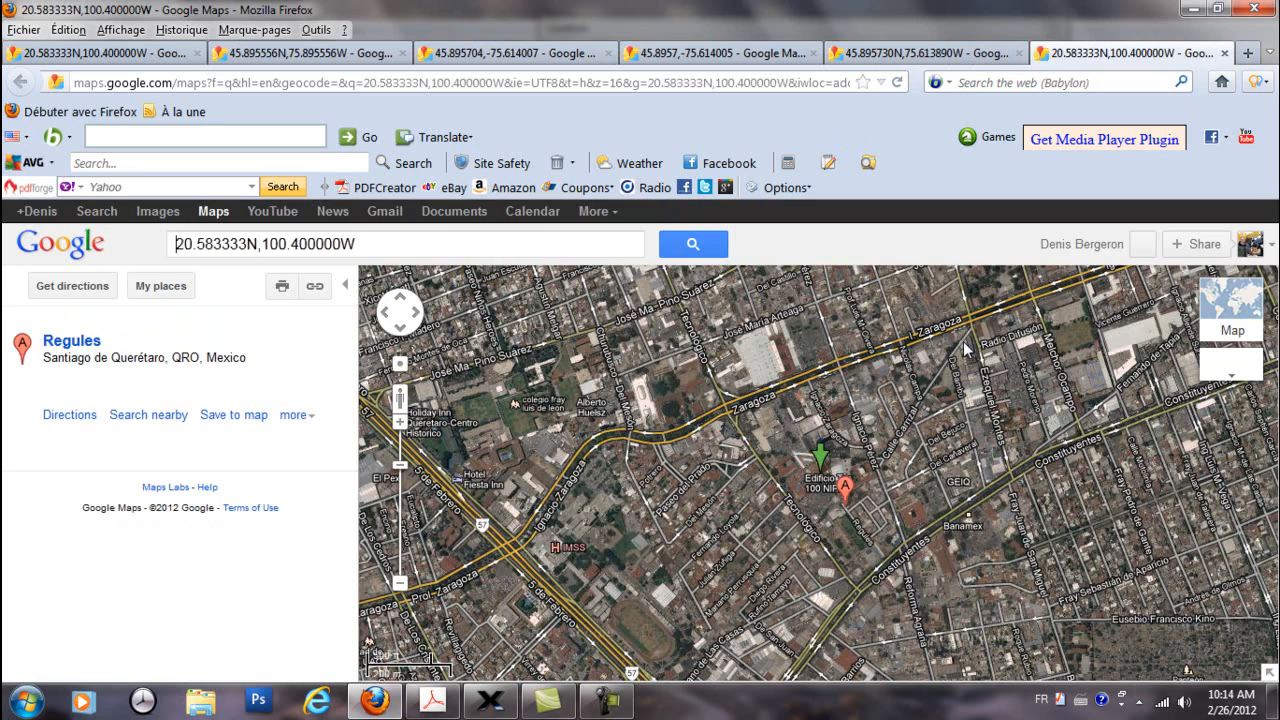
scroll(812, 485, "up", 4)
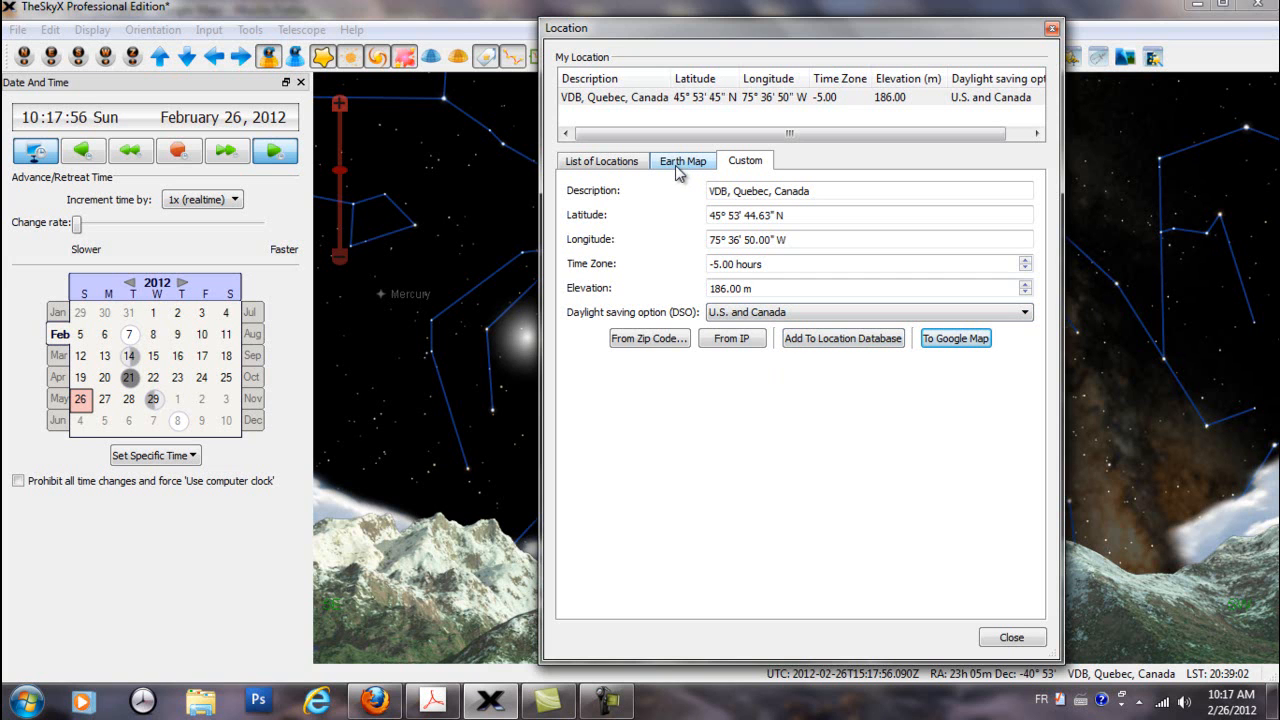
Remove the "VDB, Quebec, Canada" entry from the custom locations in the list of locations
left_click(602, 160)
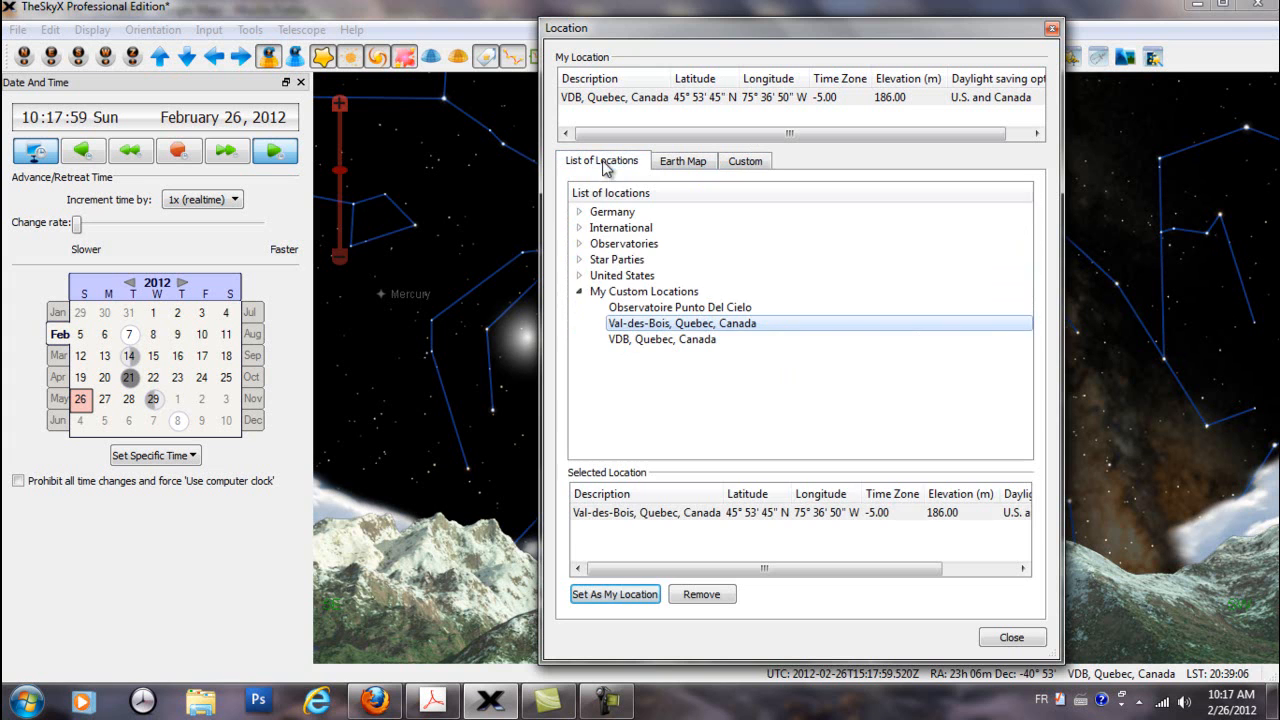
left_click(638, 341)
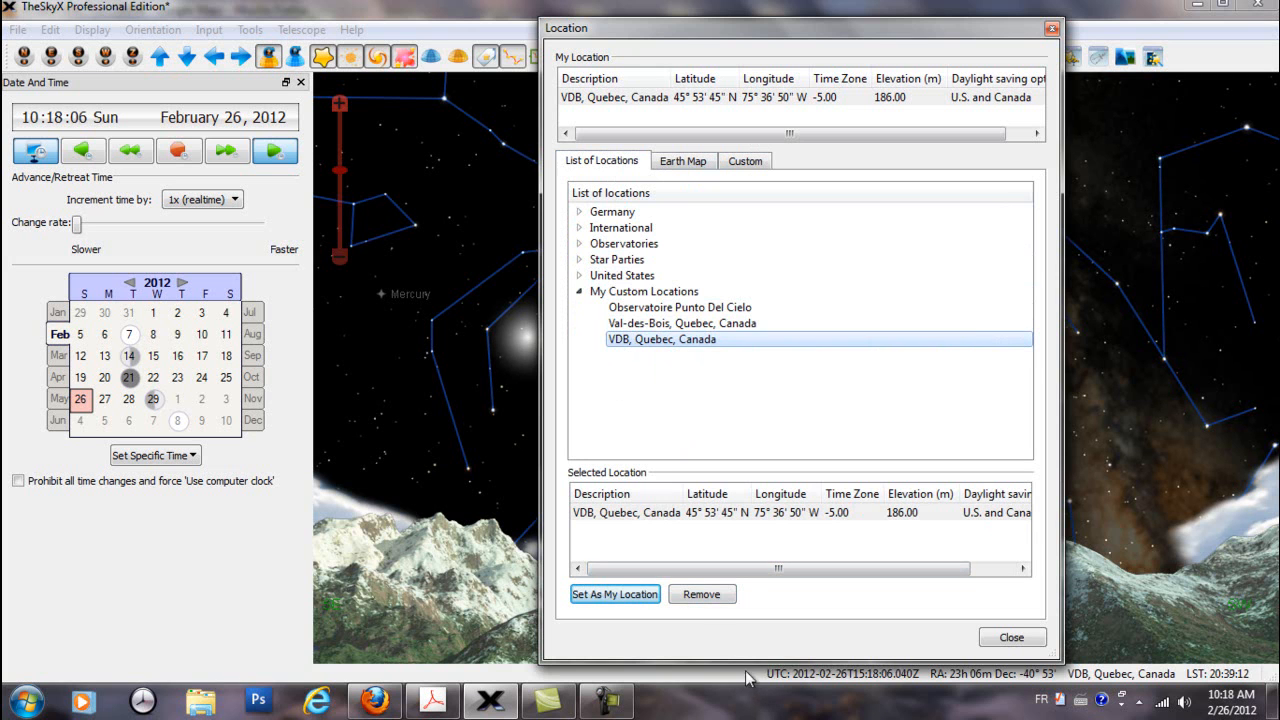
left_click(713, 598)
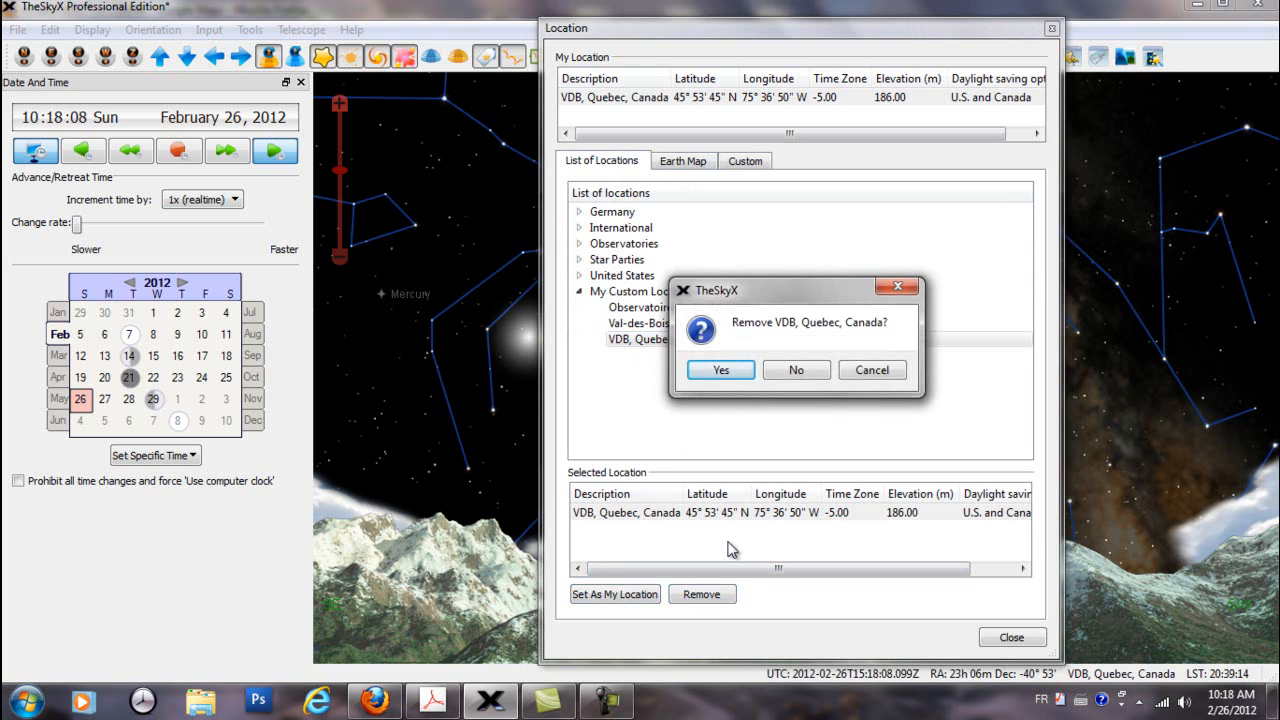
left_click(735, 372)
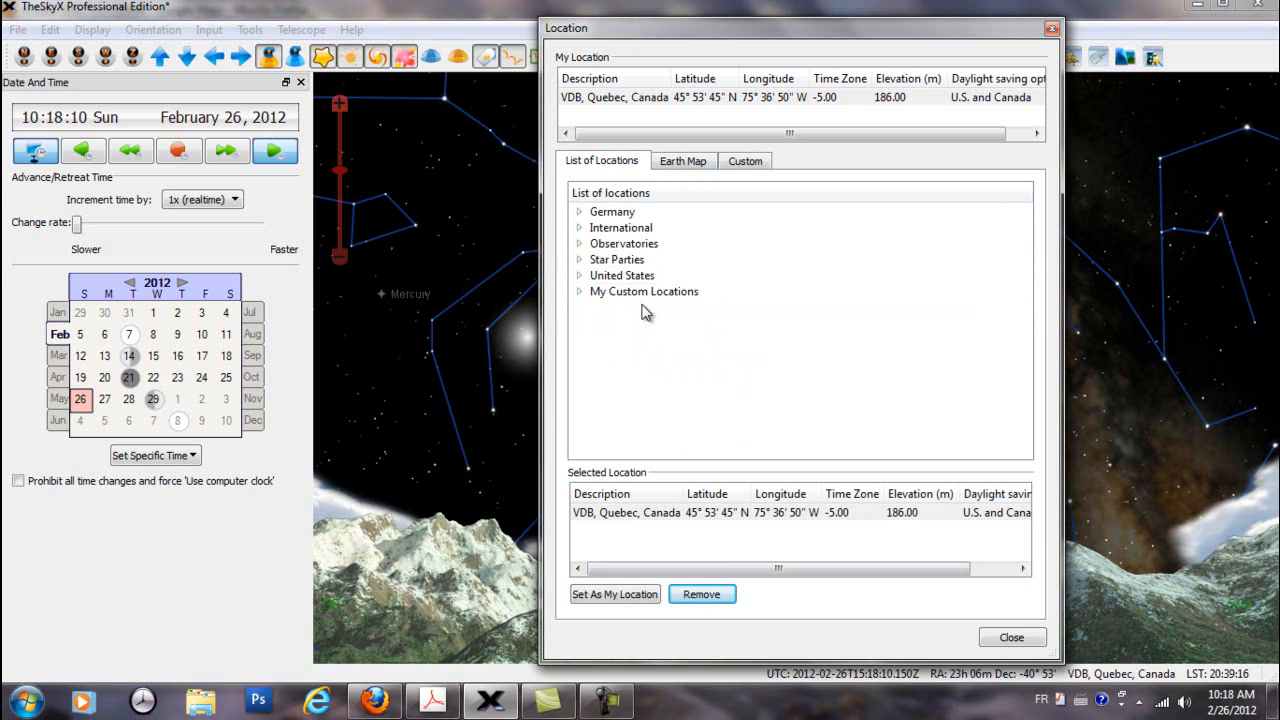
Select Val-des-Bois, Quebec, Canada among My Custom Locations, view the Earth Map briefly, and expand the International locations
left_click(579, 291)
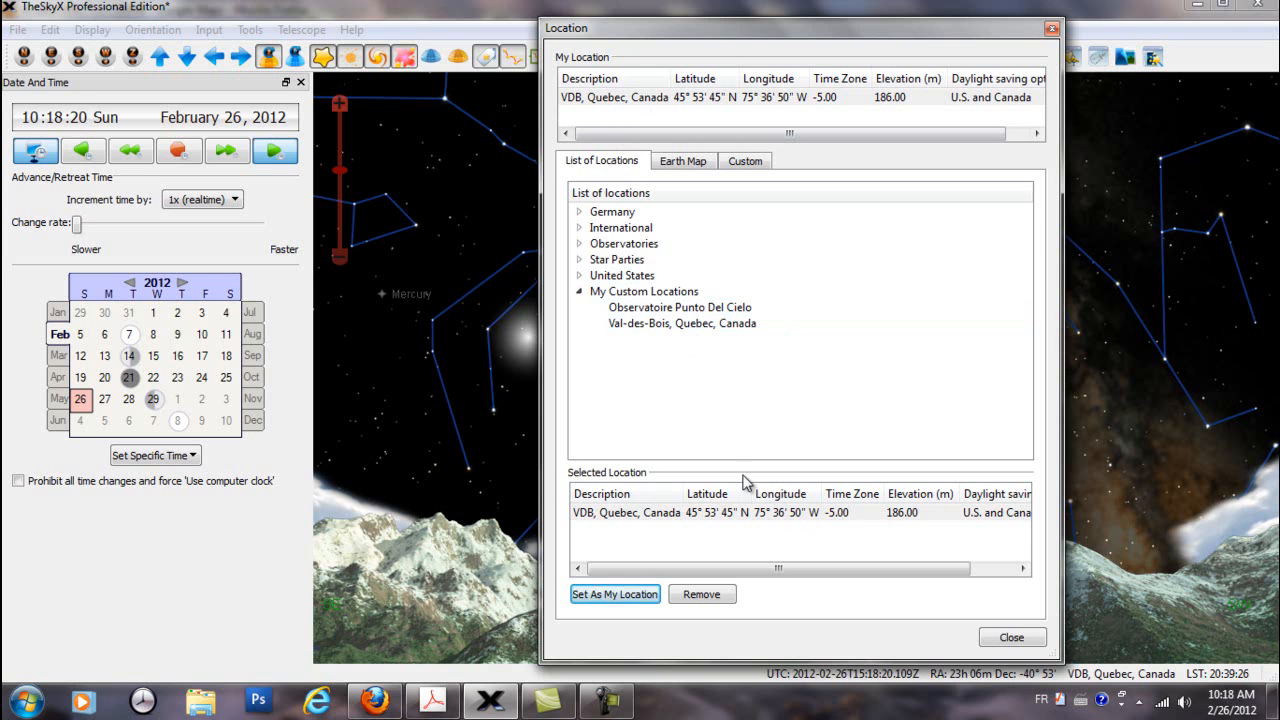
left_click(697, 323)
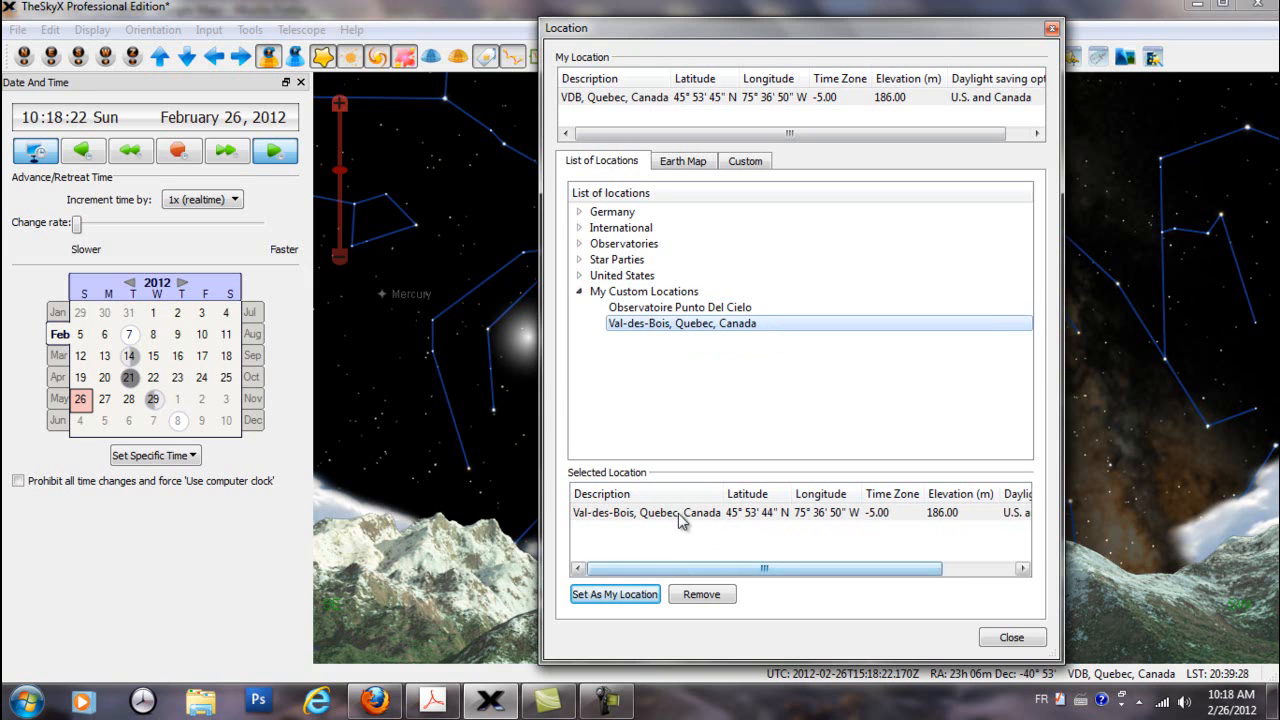
left_click(688, 165)
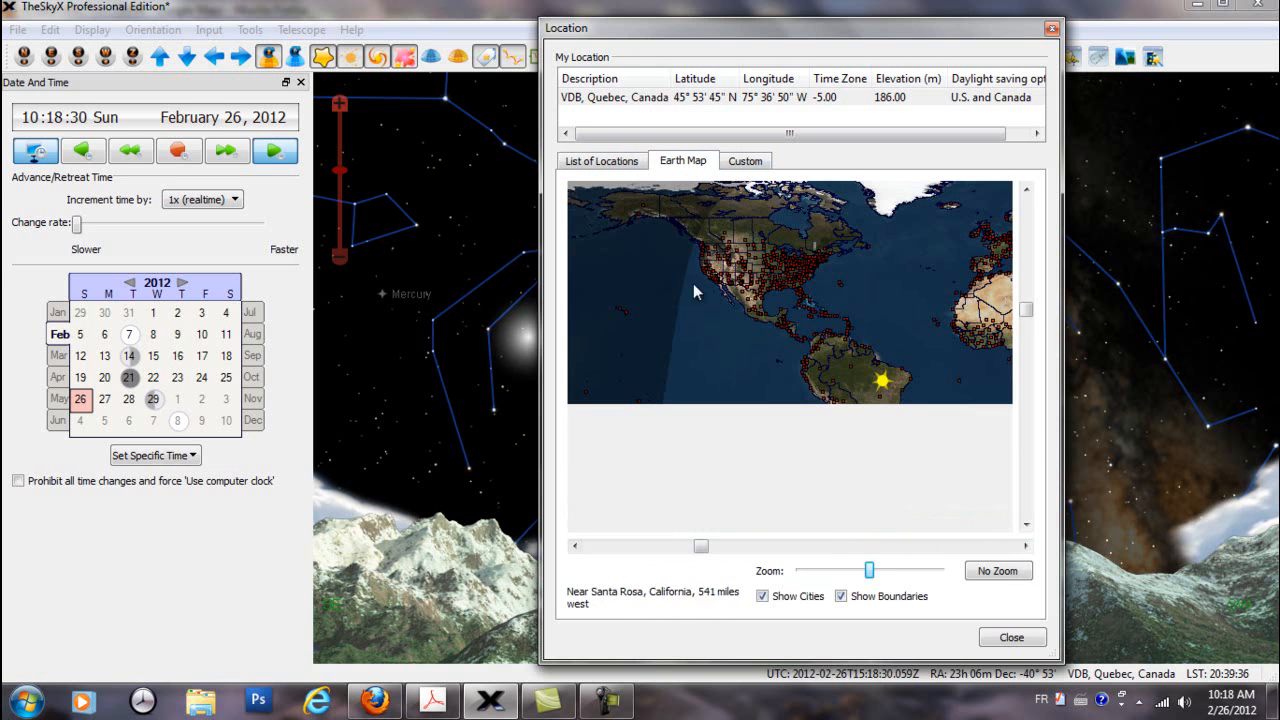
left_click(608, 163)
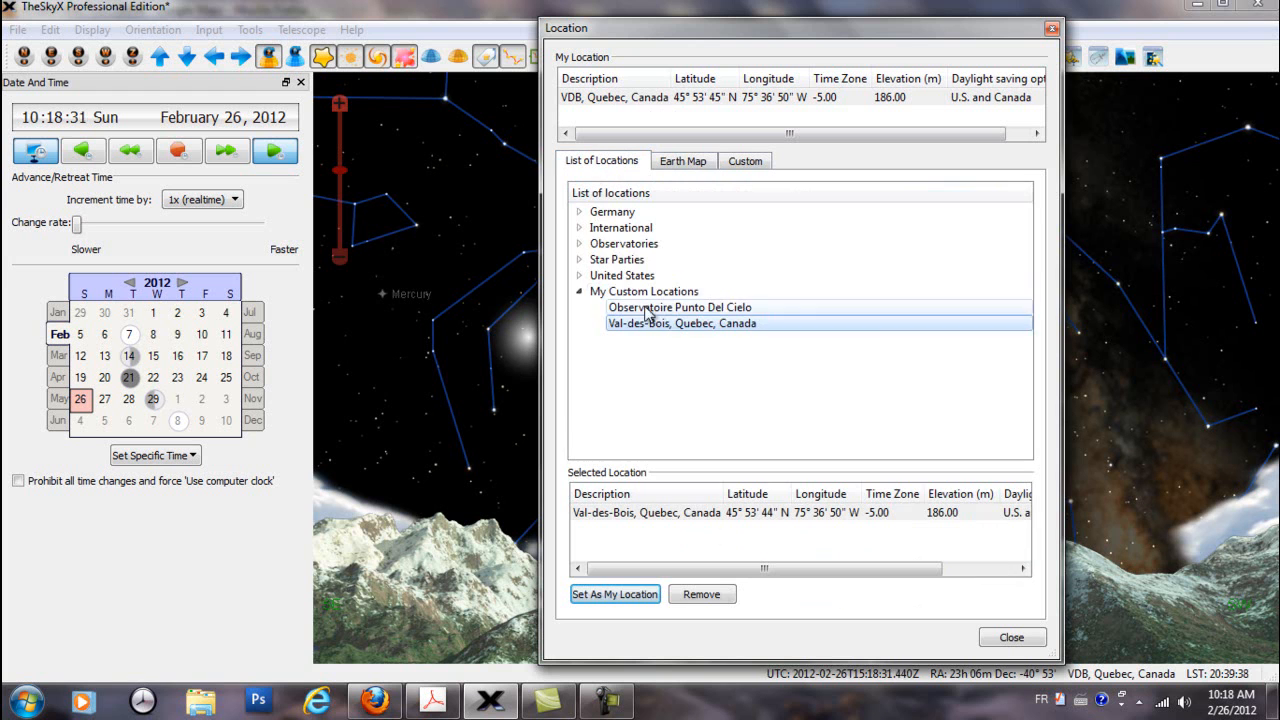
left_click(579, 228)
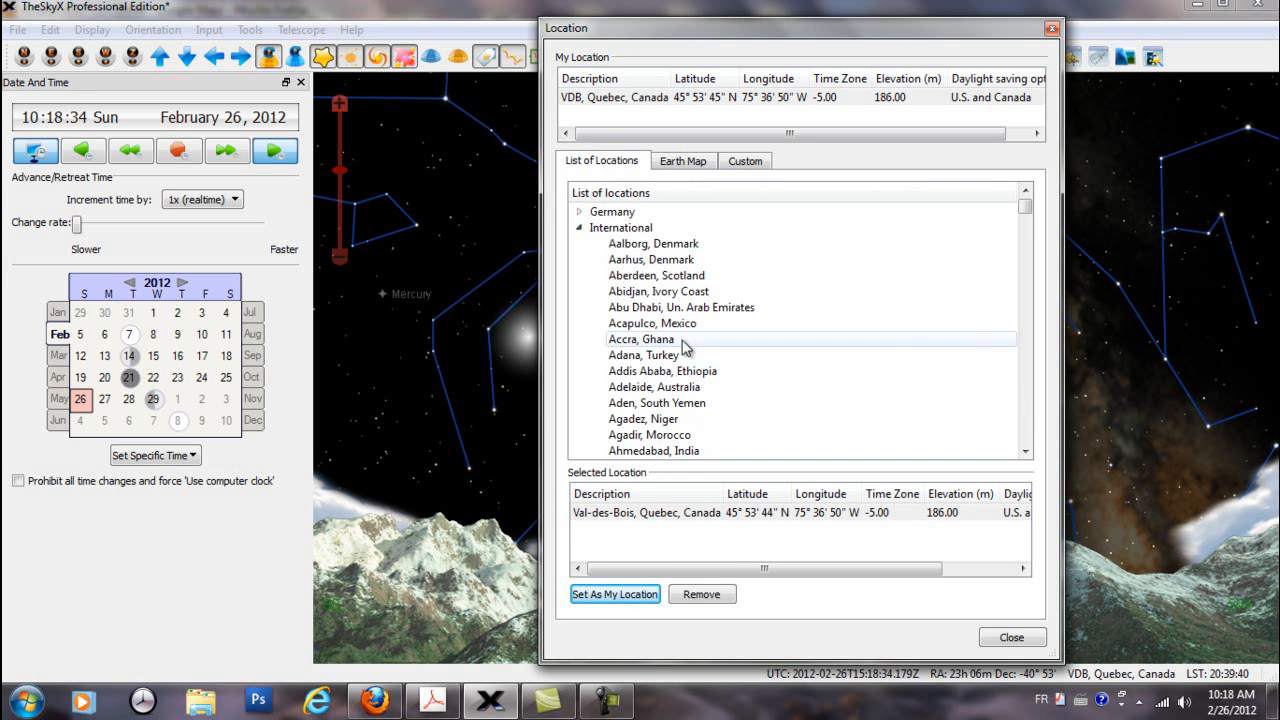
Locate Val-des-Bois, Quebec, on the Earth Map at maximum zoom
left_click(673, 168)
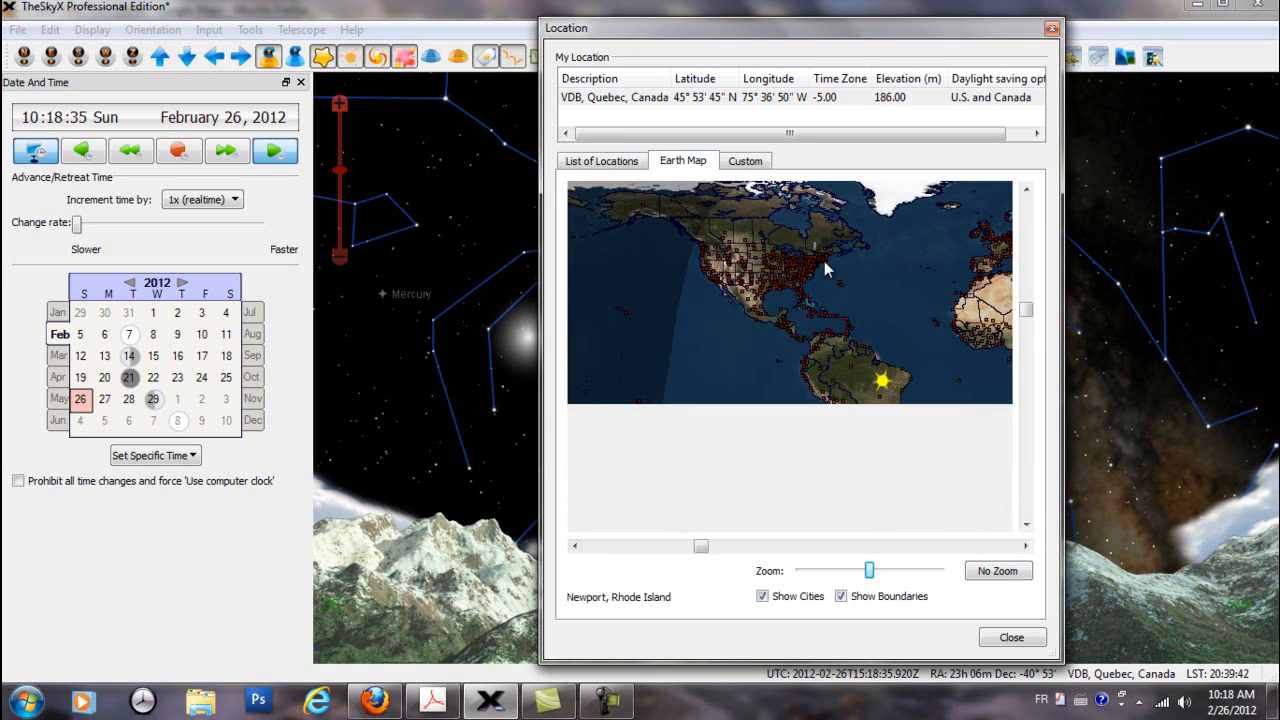
scroll(827, 270, "up", 2)
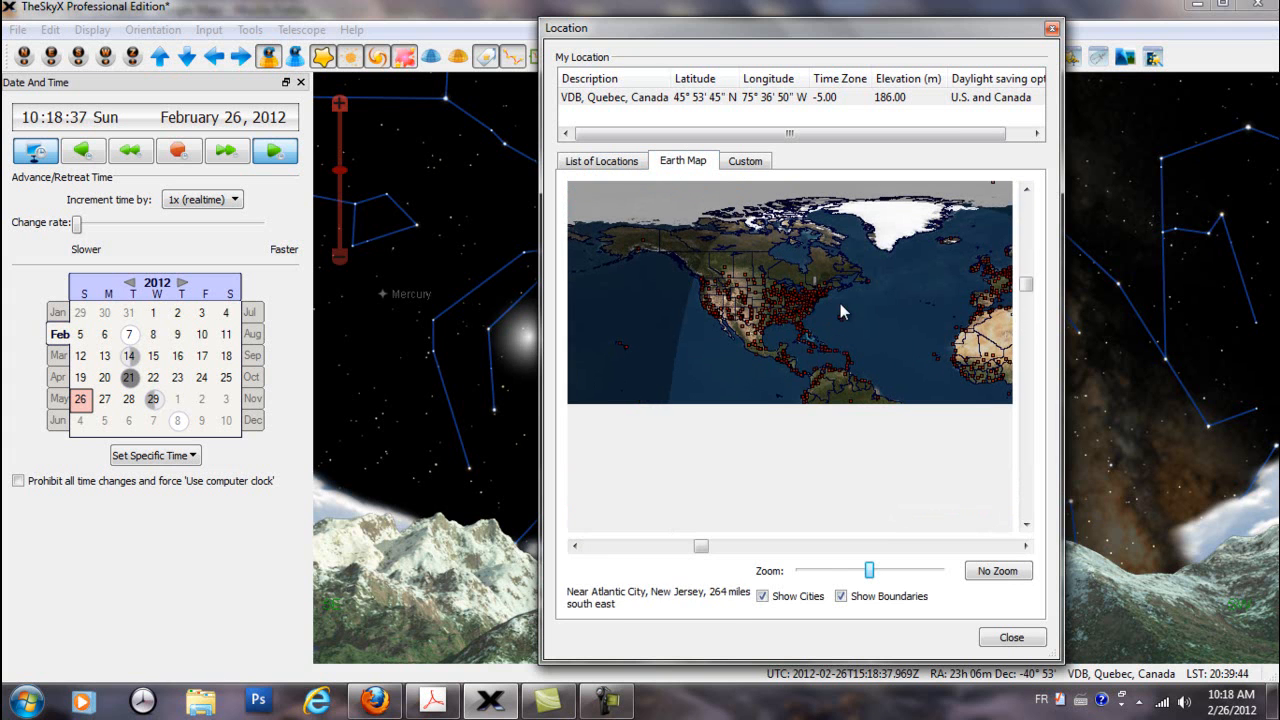
mouse_move(1024, 297)
left_mouse_down()
mouse_move(1026, 320)
mouse_move(1025, 284)
left_mouse_up()
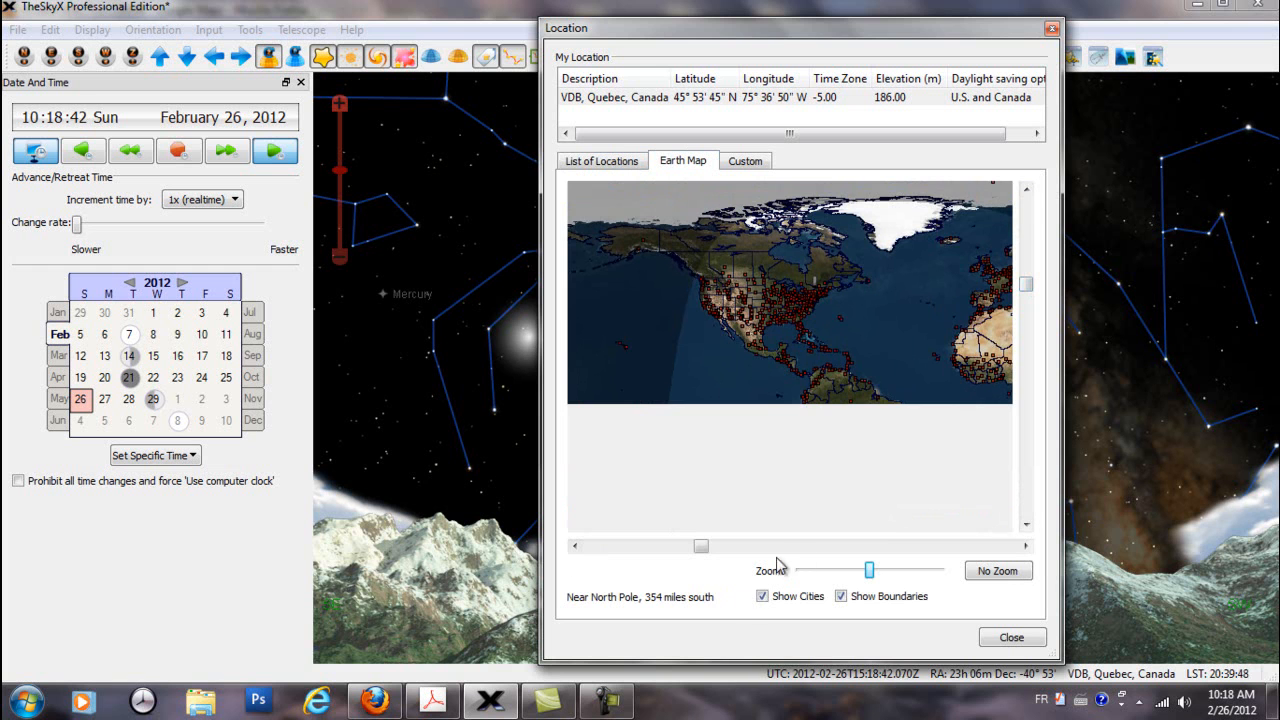
left_click_drag(870, 571, 944, 573)
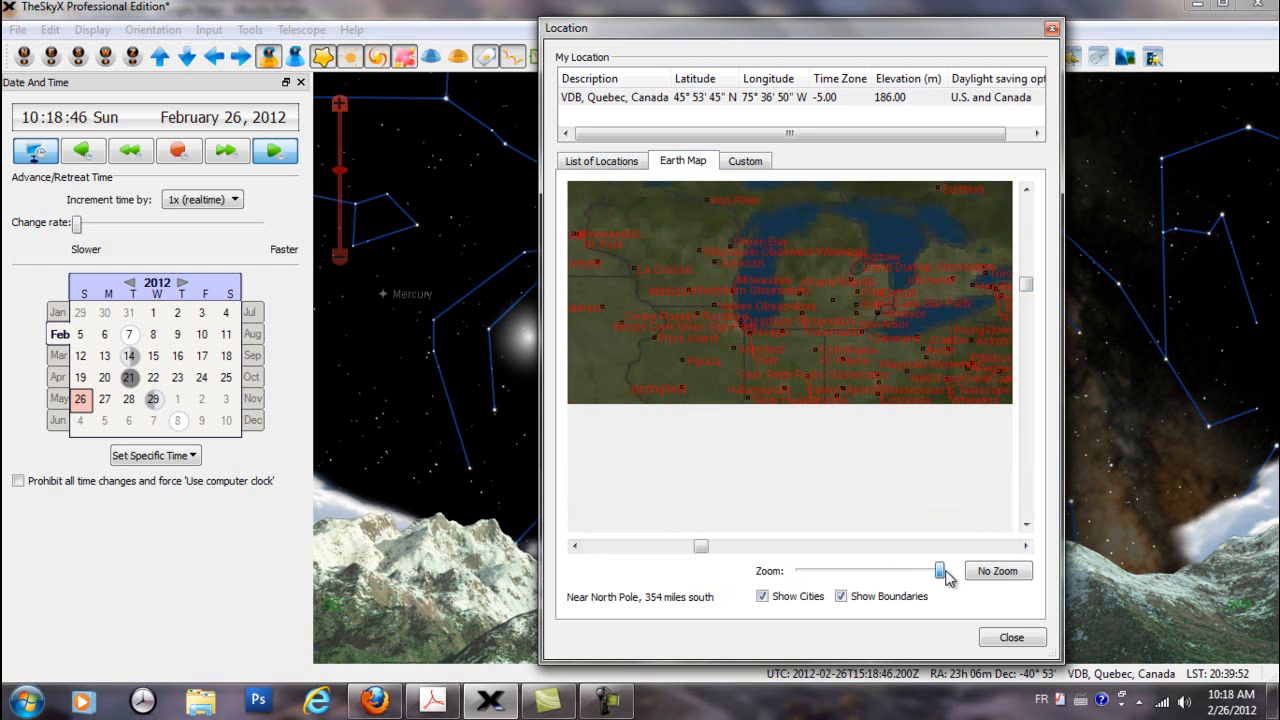
left_click(899, 294)
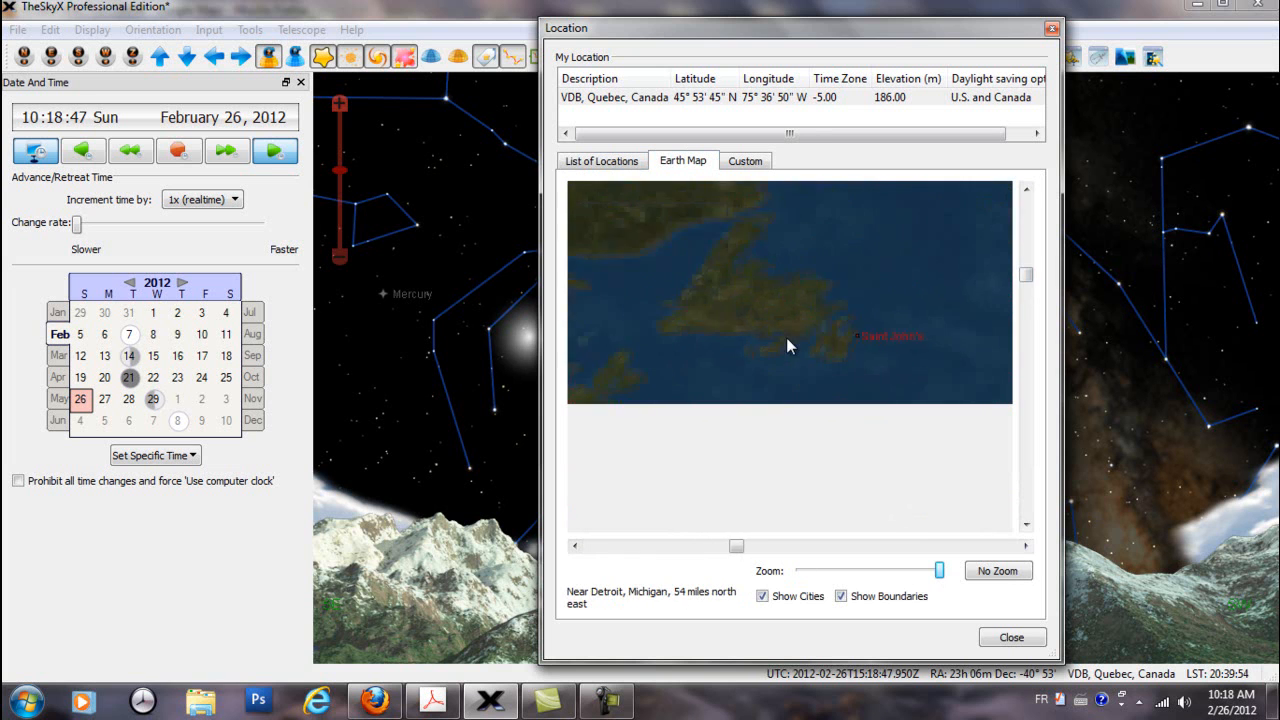
left_click_drag(724, 278, 814, 330)
left_click_drag(824, 273, 837, 294)
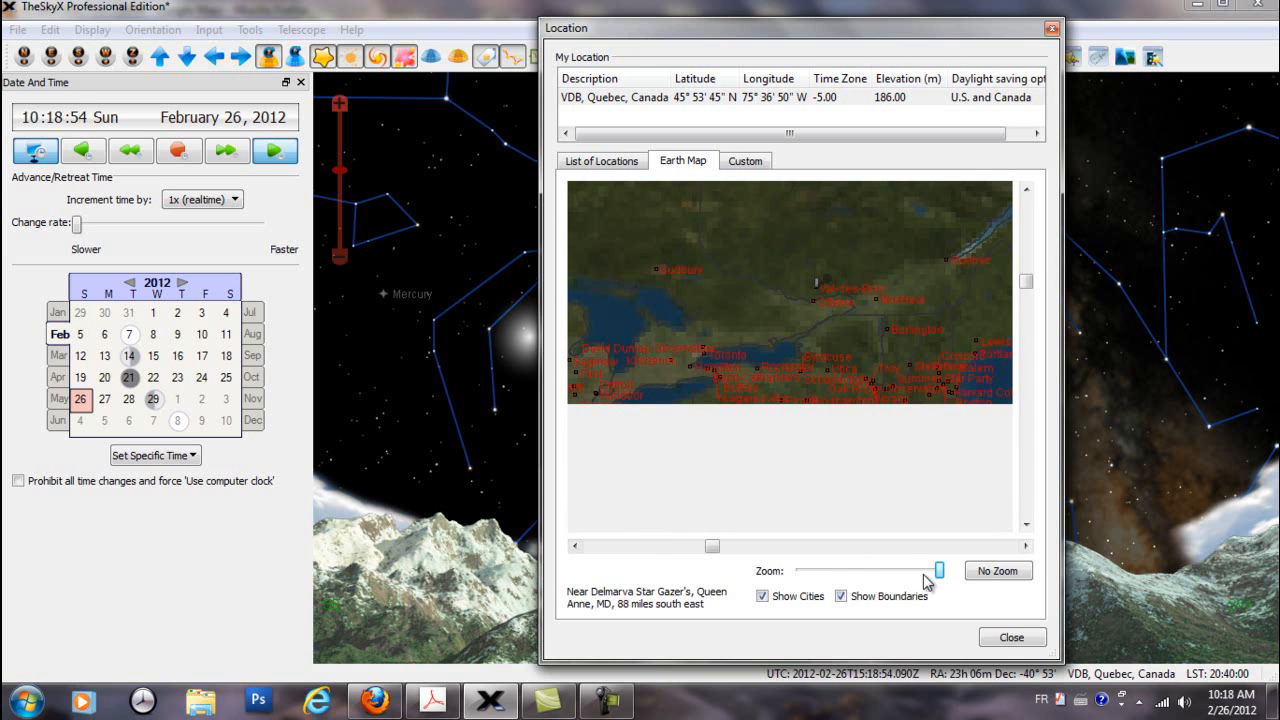
Hide and restore the cities on the Earth Map twice, and hide and restore its boundaries once
left_click(763, 597)
left_click(763, 597)
left_click(763, 597)
left_click(763, 597)
left_click(843, 598)
left_click(843, 597)
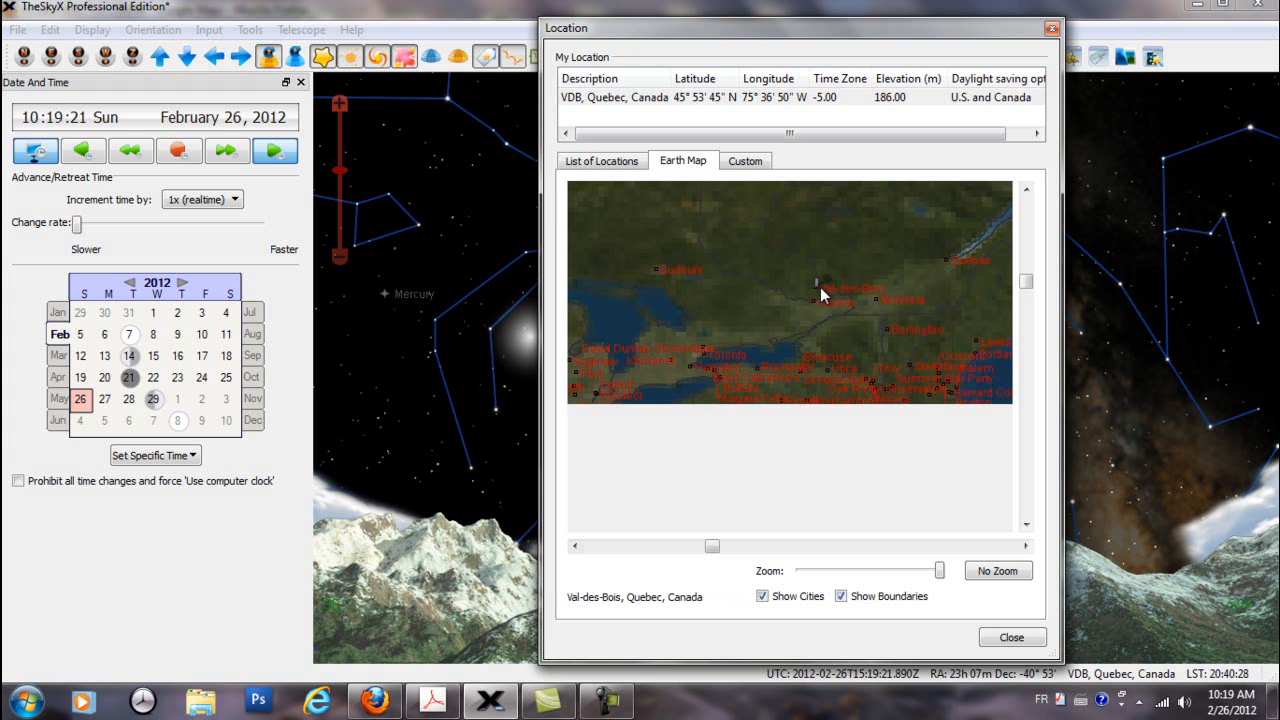
Find Observatoire Punto Del Cielo in Mexico on the Earth Map and examine it close up
scroll(828, 355, "down", 5)
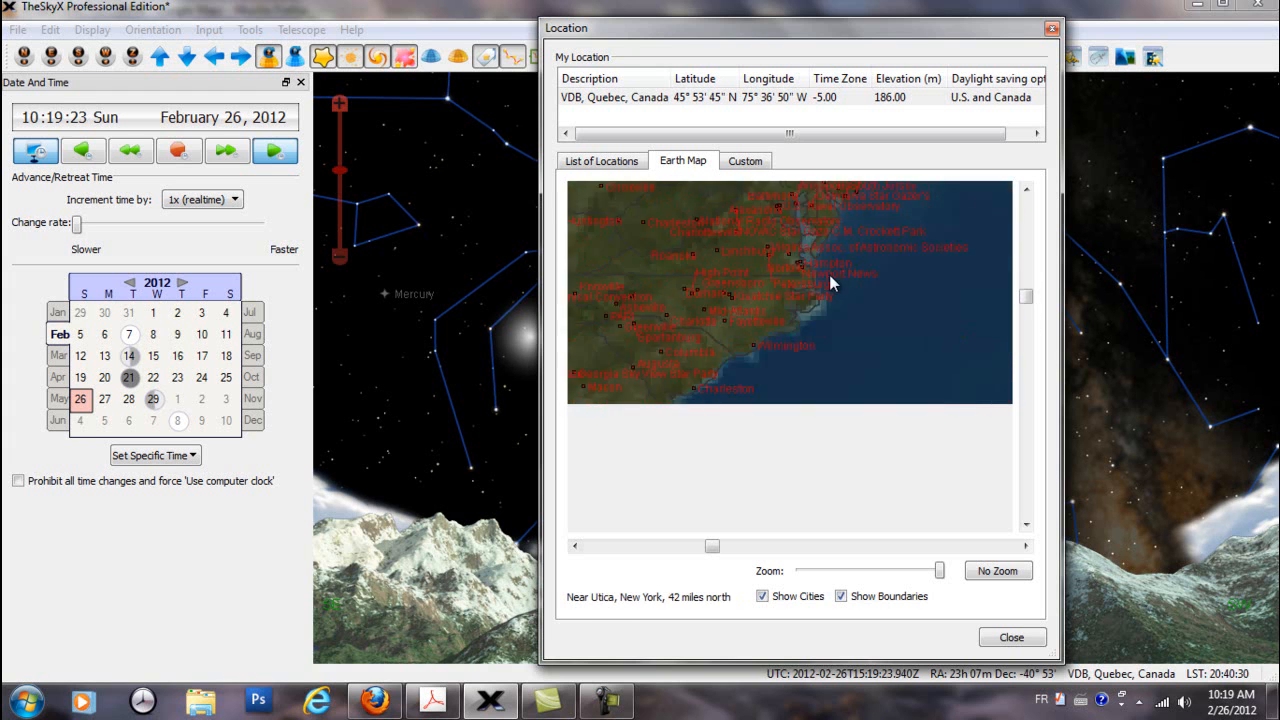
scroll(831, 290, "down", 3)
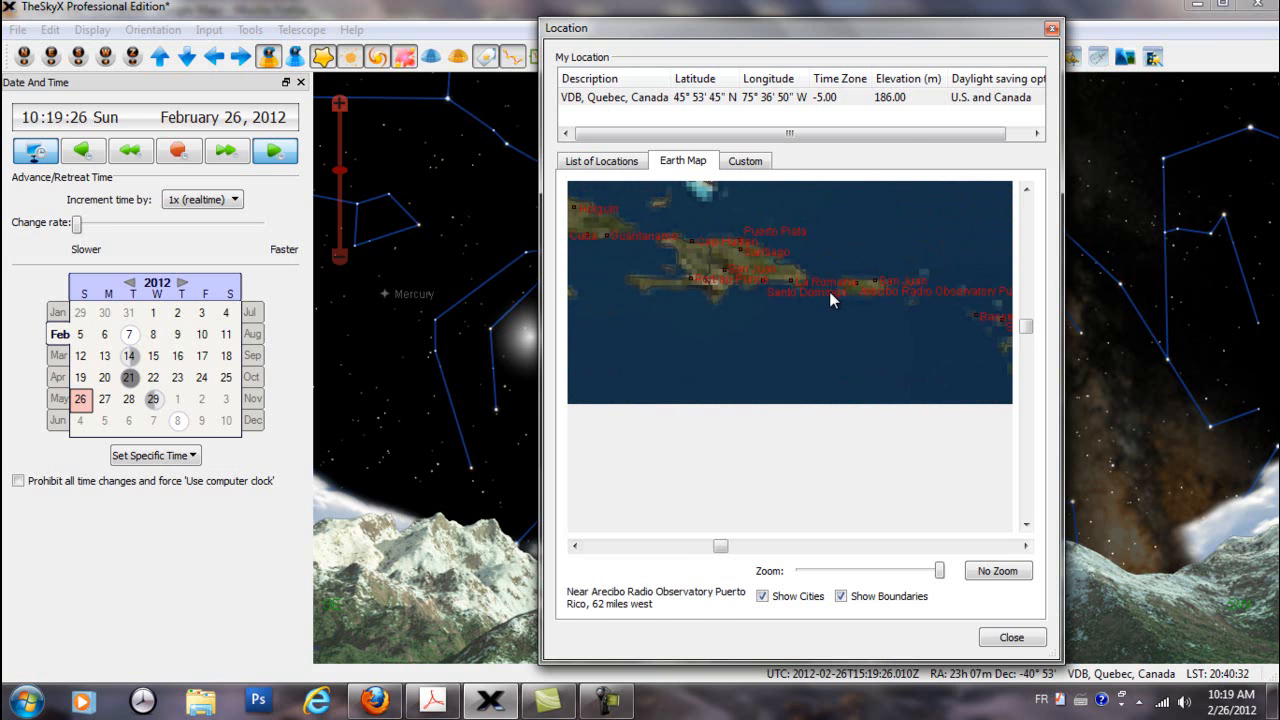
left_click_drag(674, 263, 787, 300)
left_click_drag(756, 241, 852, 331)
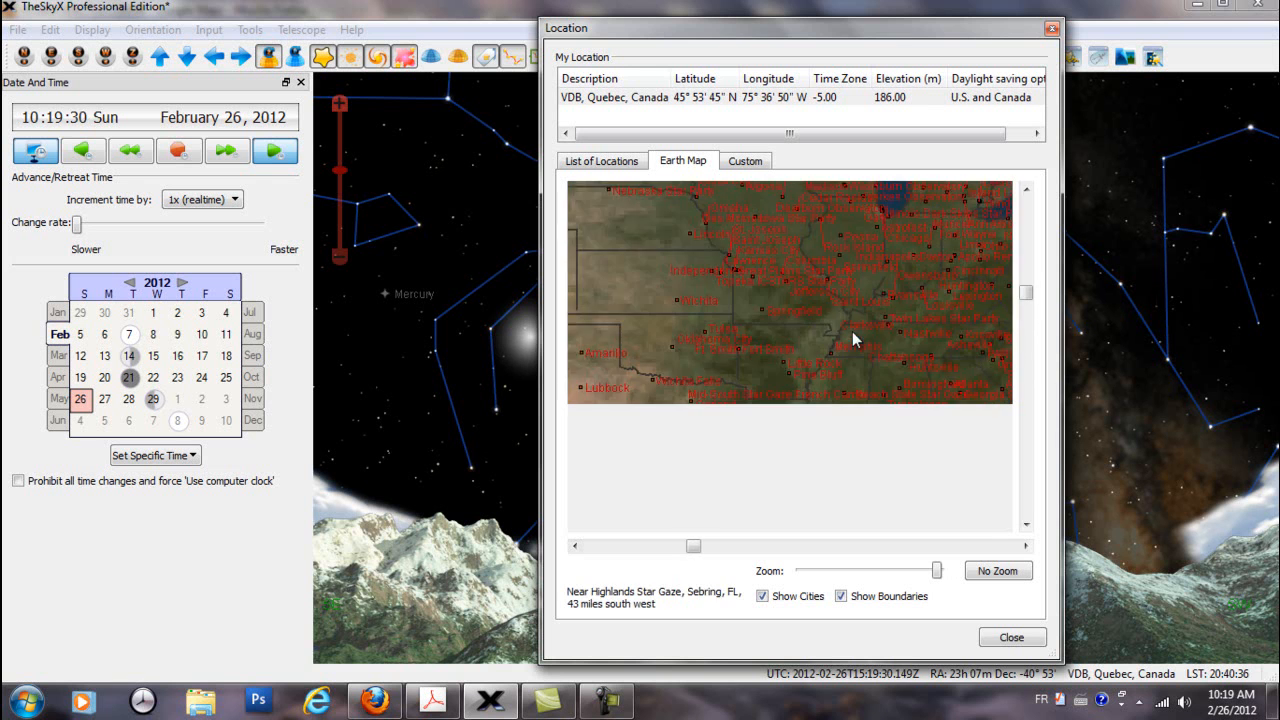
left_click_drag(725, 284, 790, 301)
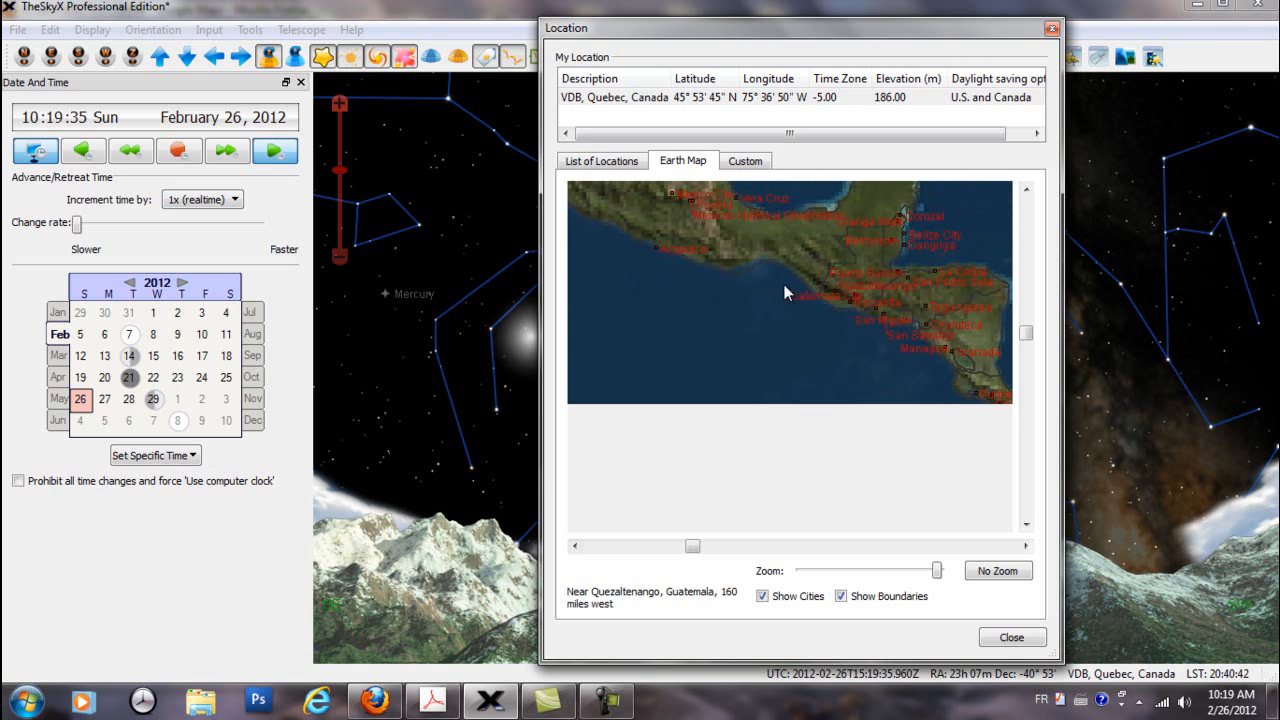
left_click_drag(721, 234, 755, 312)
scroll(746, 278, "up", 2)
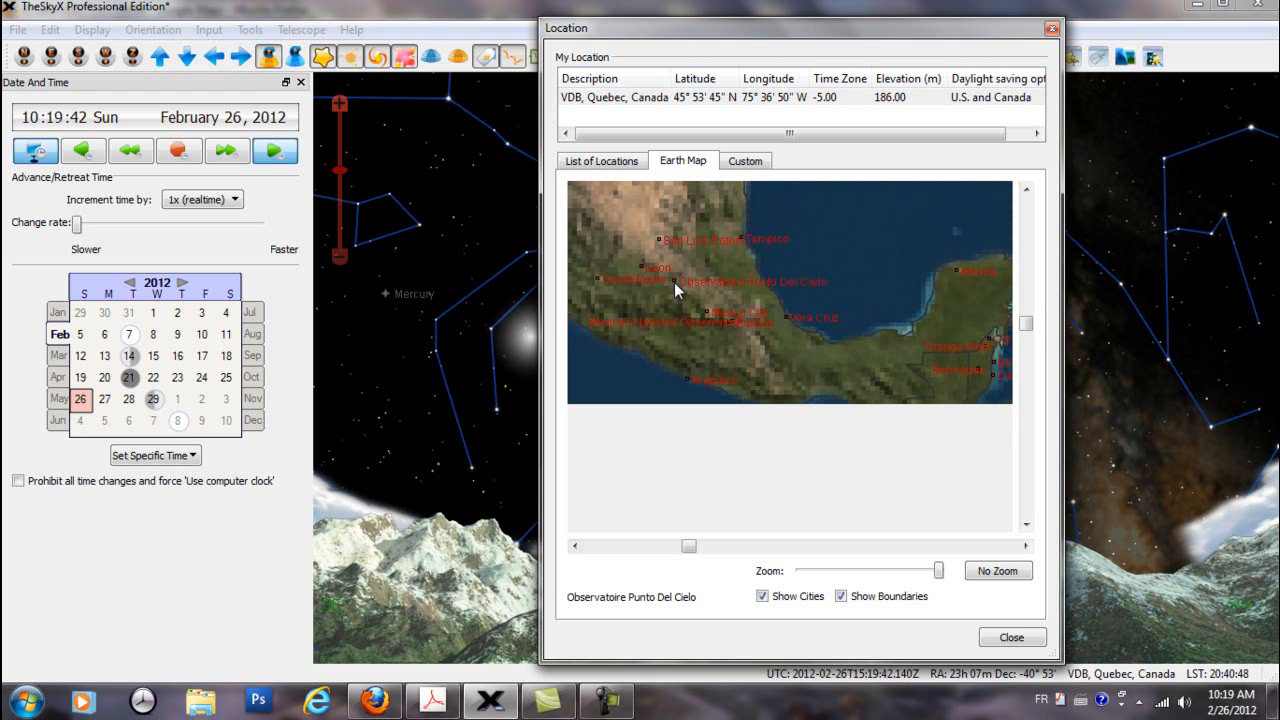
scroll(674, 282, "up", 1)
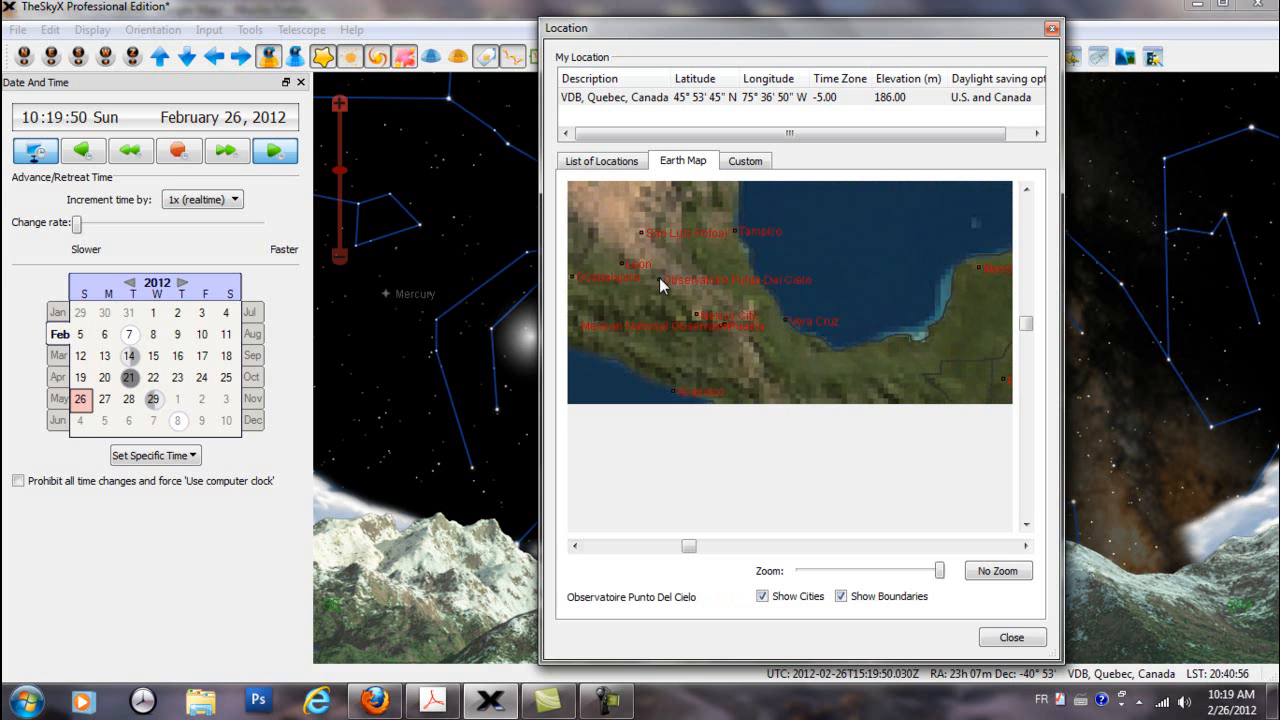
Go back from Mexico to the Val-des-Bois area of Quebec on the Earth Map
scroll(660, 271, "down", 2)
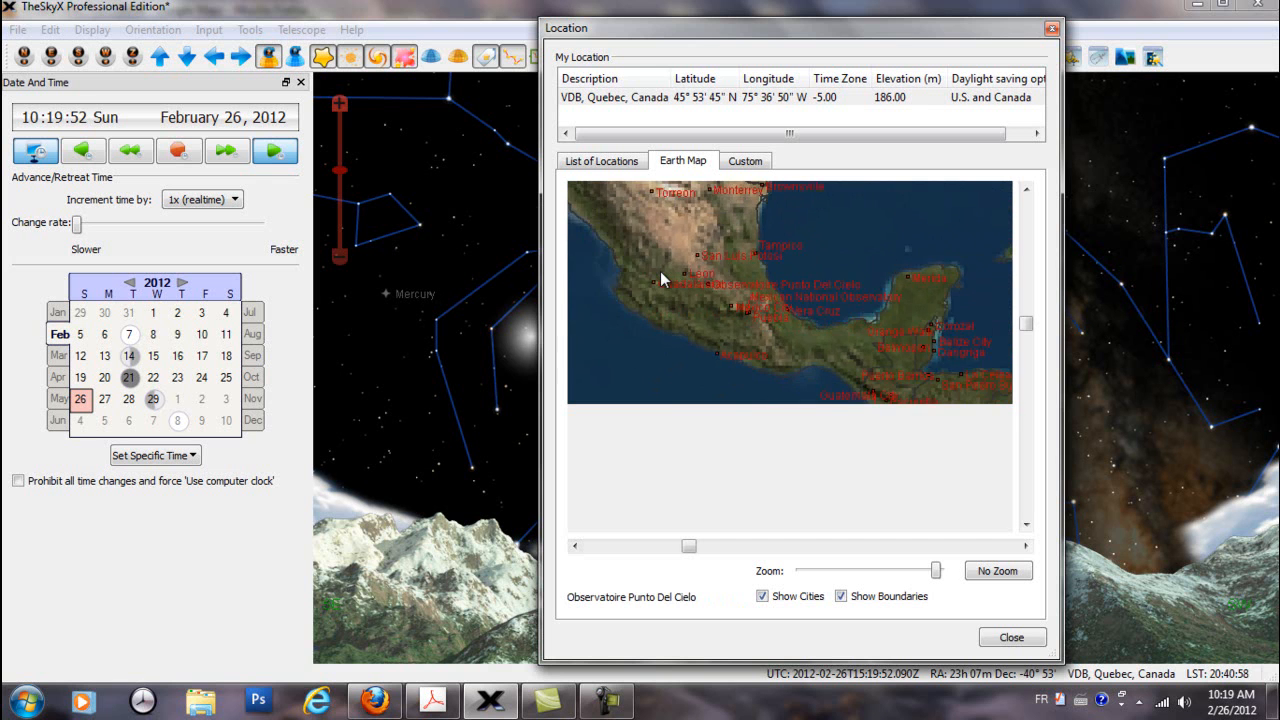
scroll(660, 271, "down", 2)
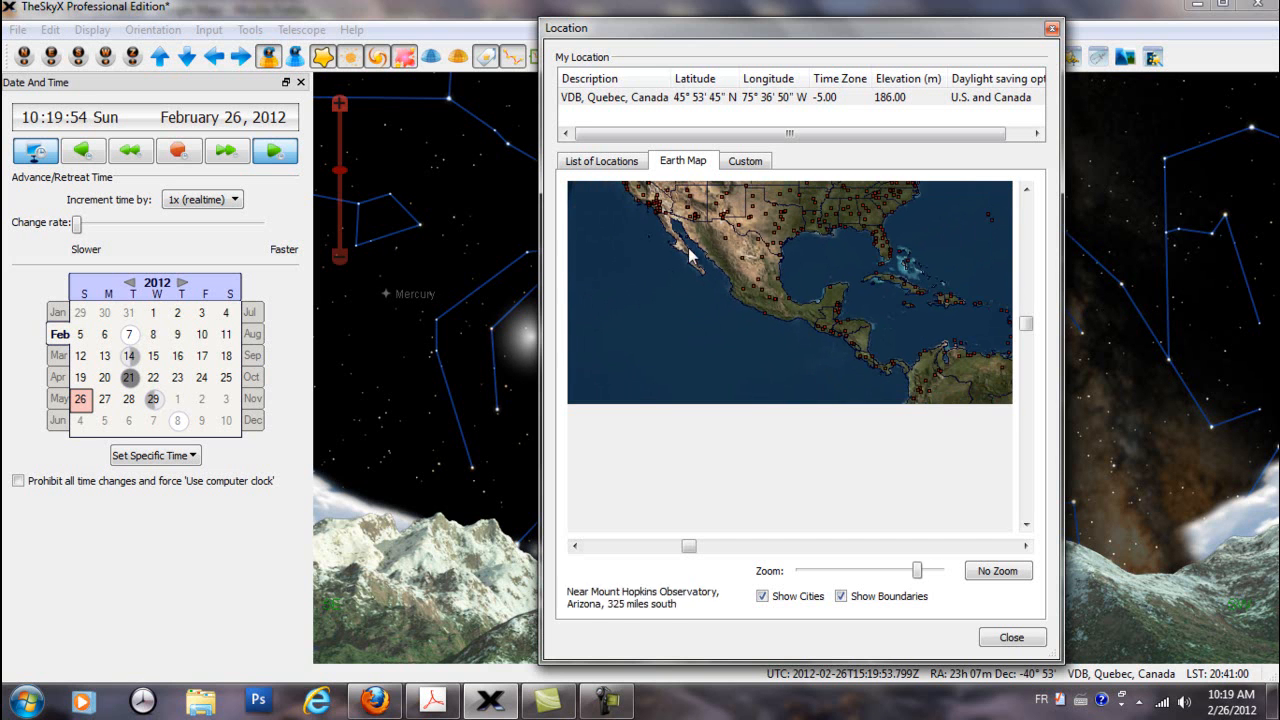
left_click_drag(756, 229, 770, 348)
mouse_move(931, 267)
left_mouse_down()
mouse_move(884, 299)
mouse_move(724, 308)
mouse_move(772, 266)
mouse_move(771, 332)
left_mouse_up()
scroll(720, 336, "up", 3)
scroll(746, 305, "up", 1)
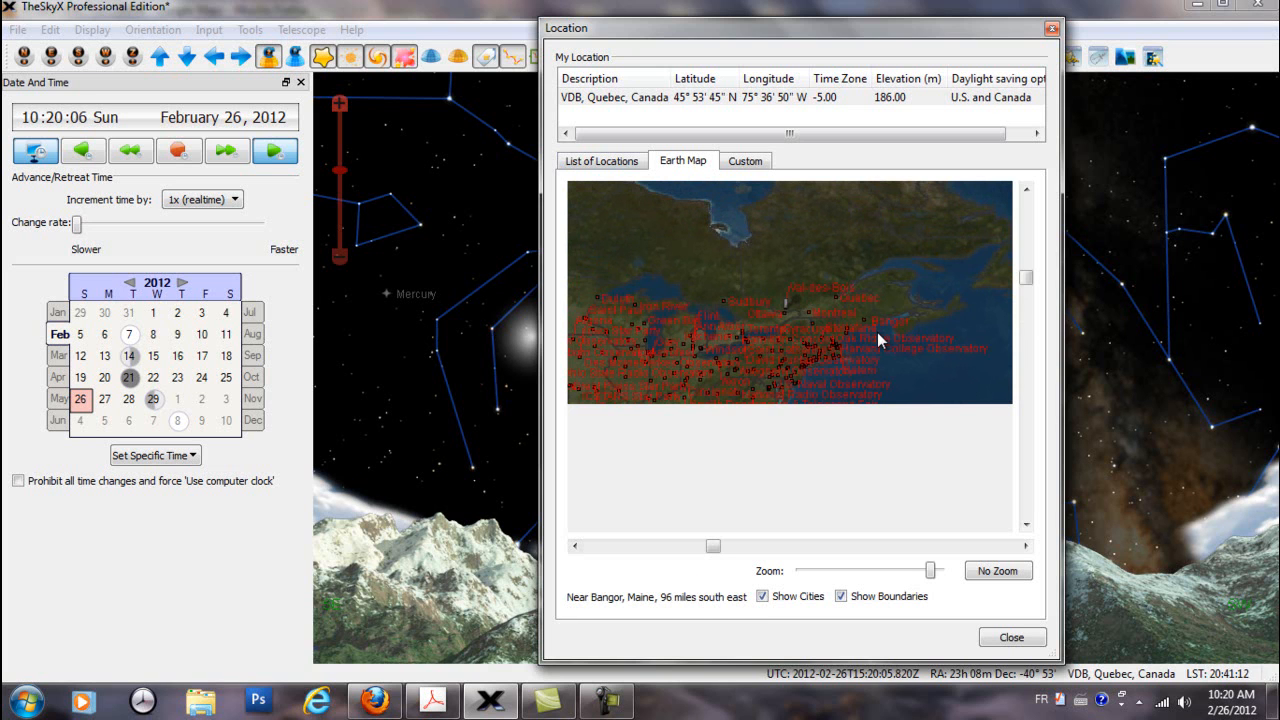
View the Americas, Europe and Africa on the Earth Map with the sun marker over Brazil, and return to the list of locations
scroll(877, 332, "down", 4)
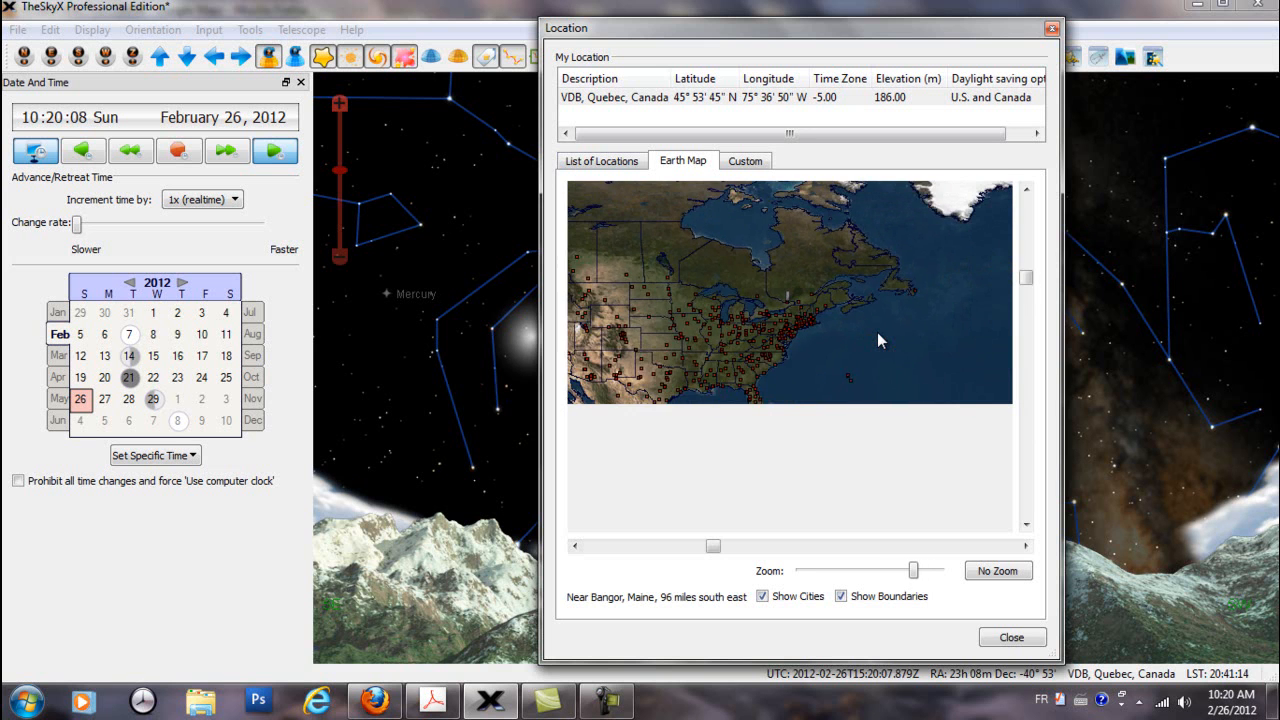
scroll(877, 332, "down", 2)
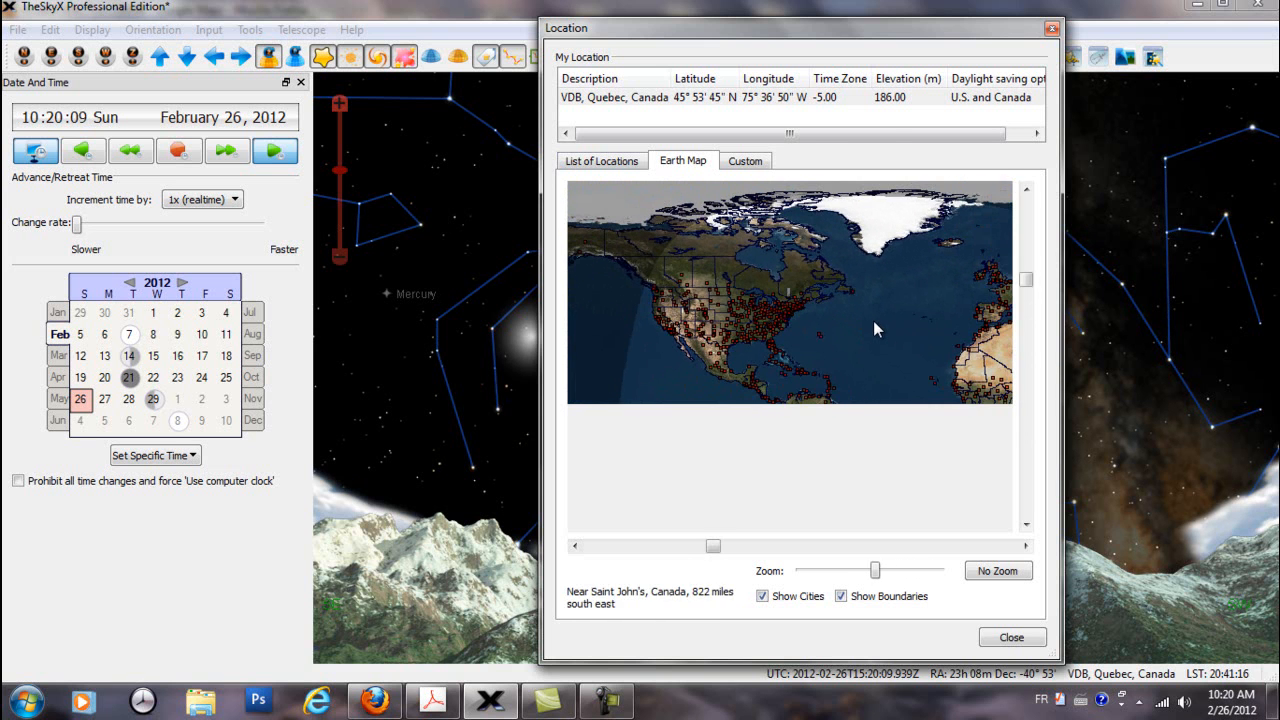
scroll(862, 326, "down", 3)
left_click_drag(851, 333, 848, 289)
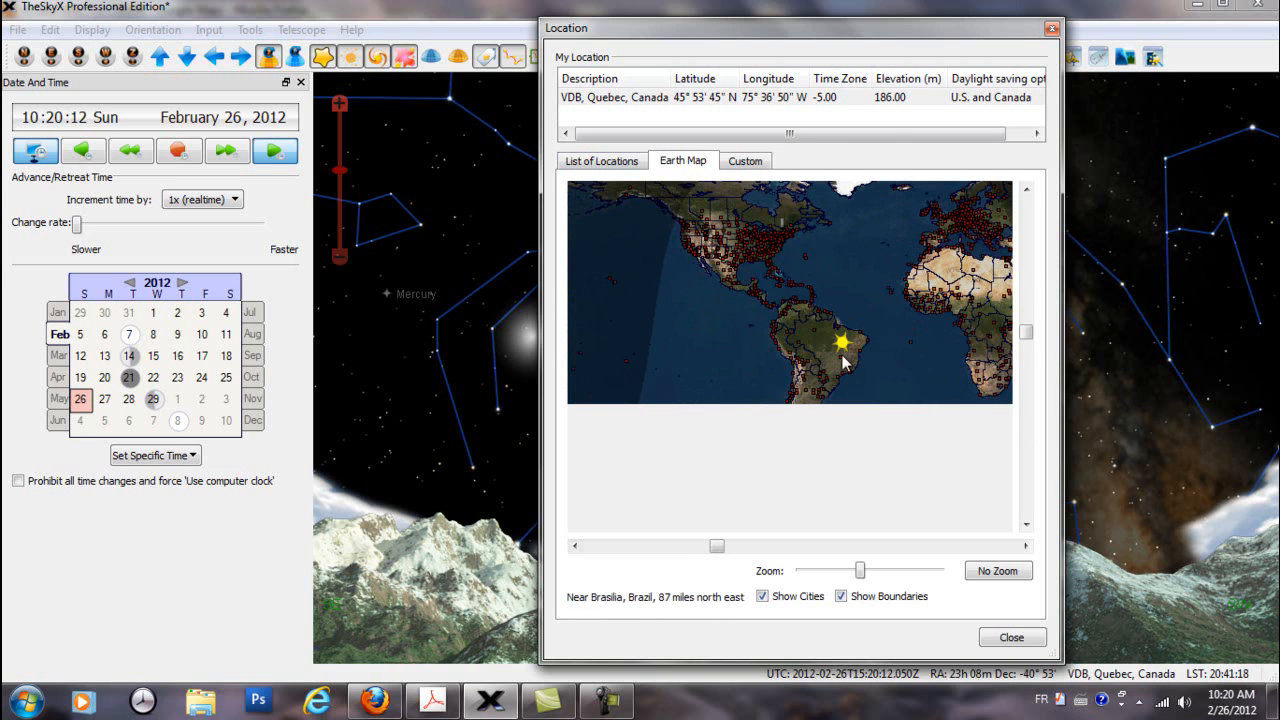
scroll(838, 350, "down", 1)
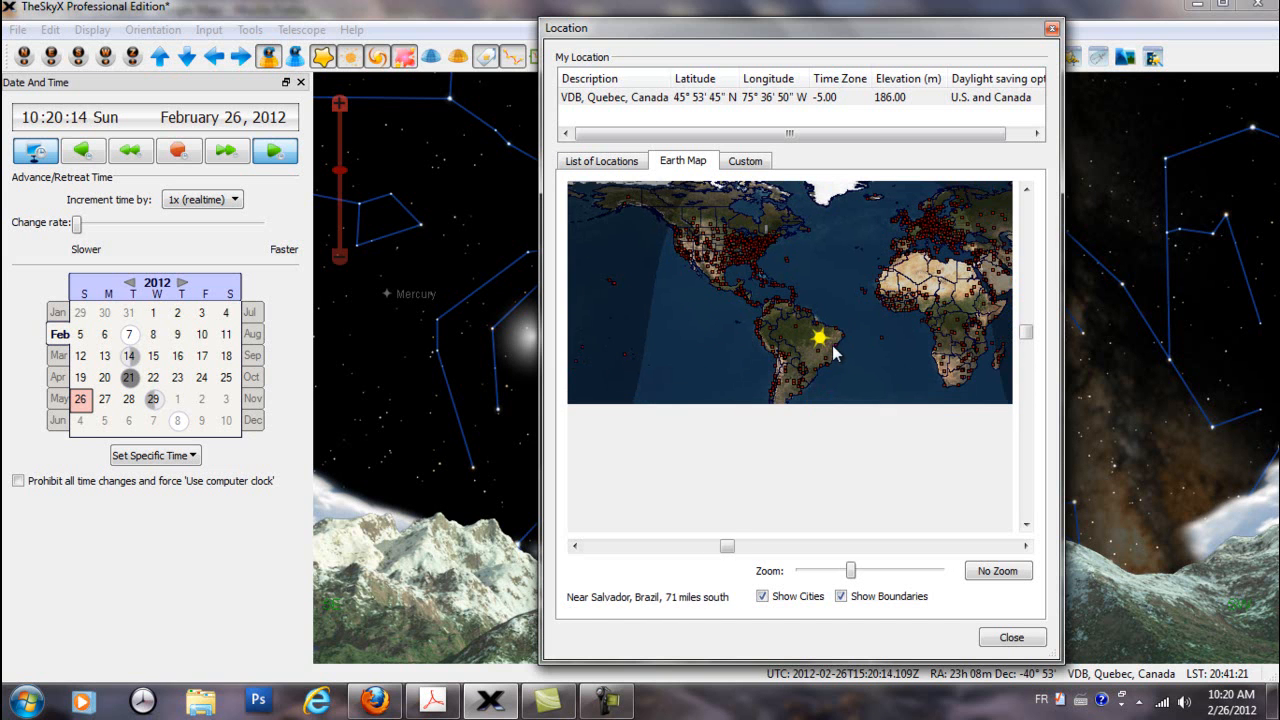
scroll(781, 343, "up", 1)
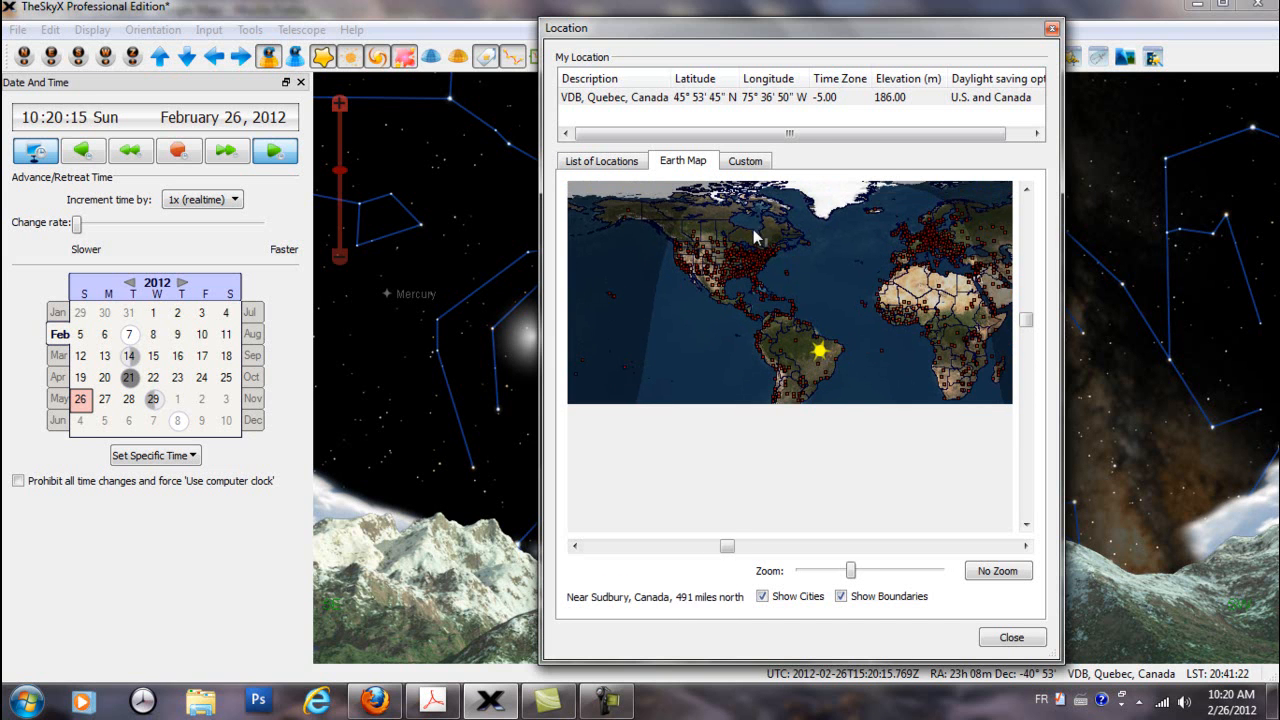
scroll(775, 258, "up", 1)
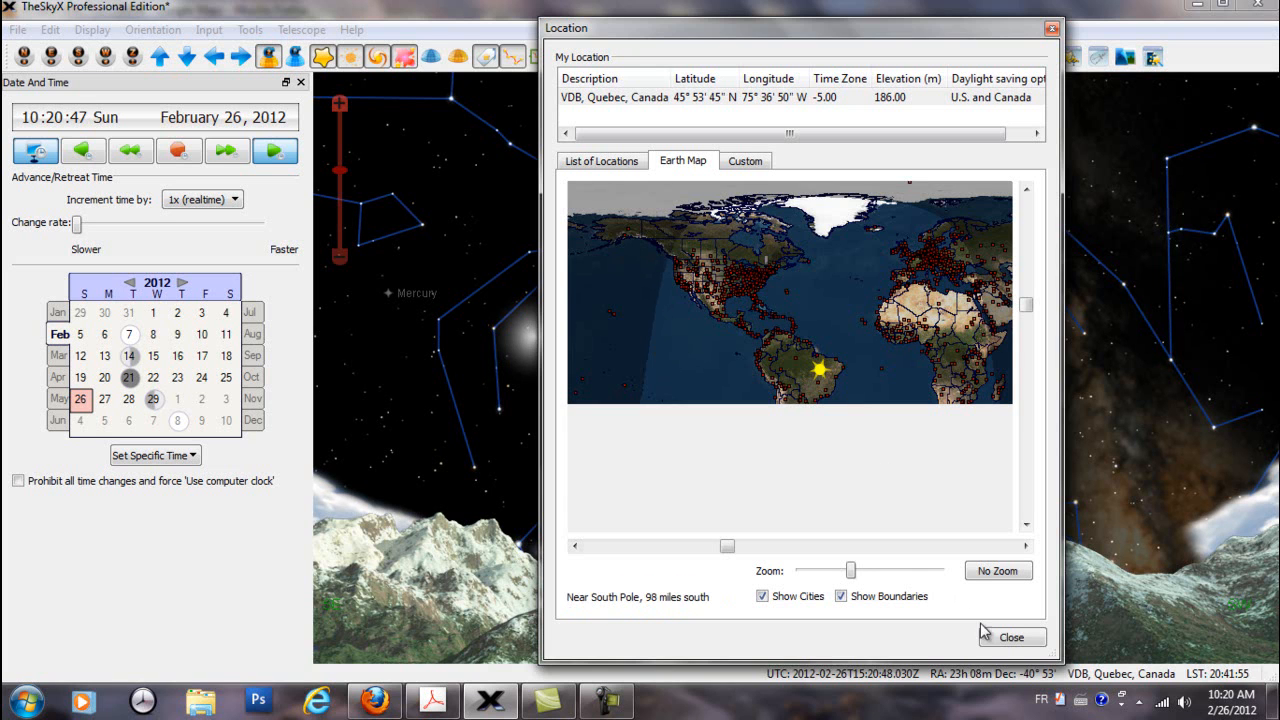
left_click(614, 168)
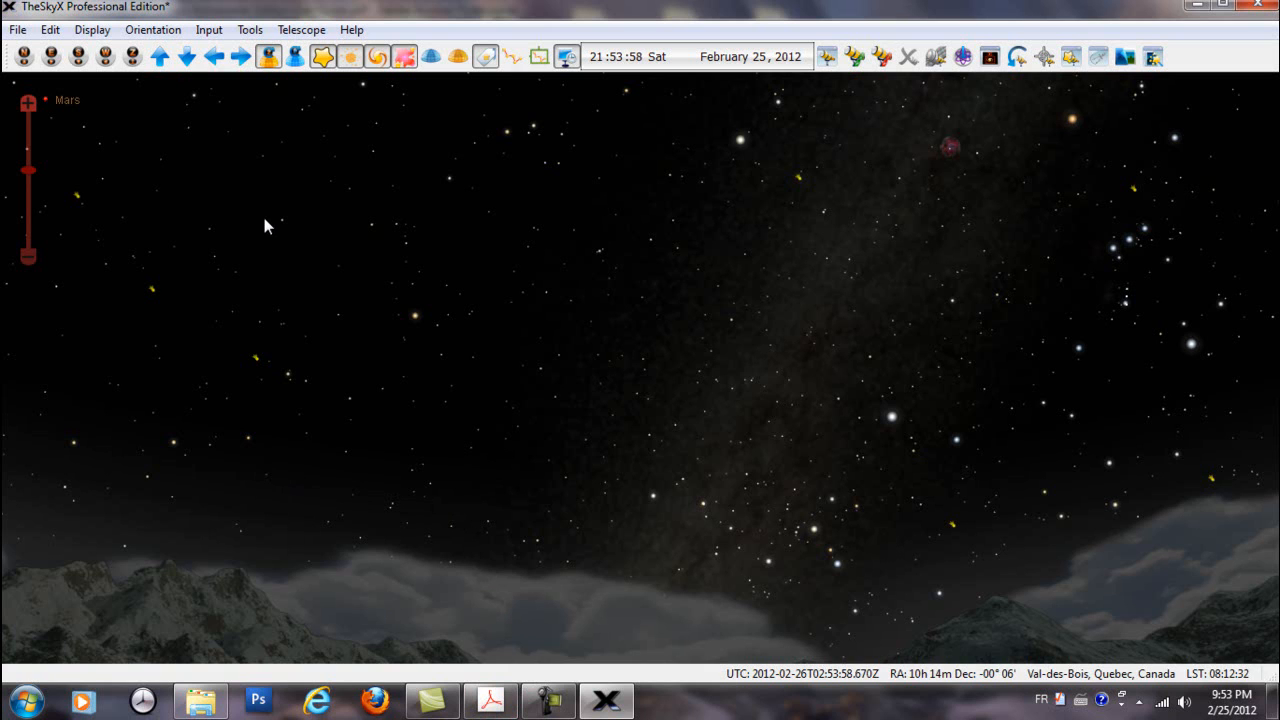
Open the Date and Time panel, undock it into a floating window, and close it
left_click(210, 32)
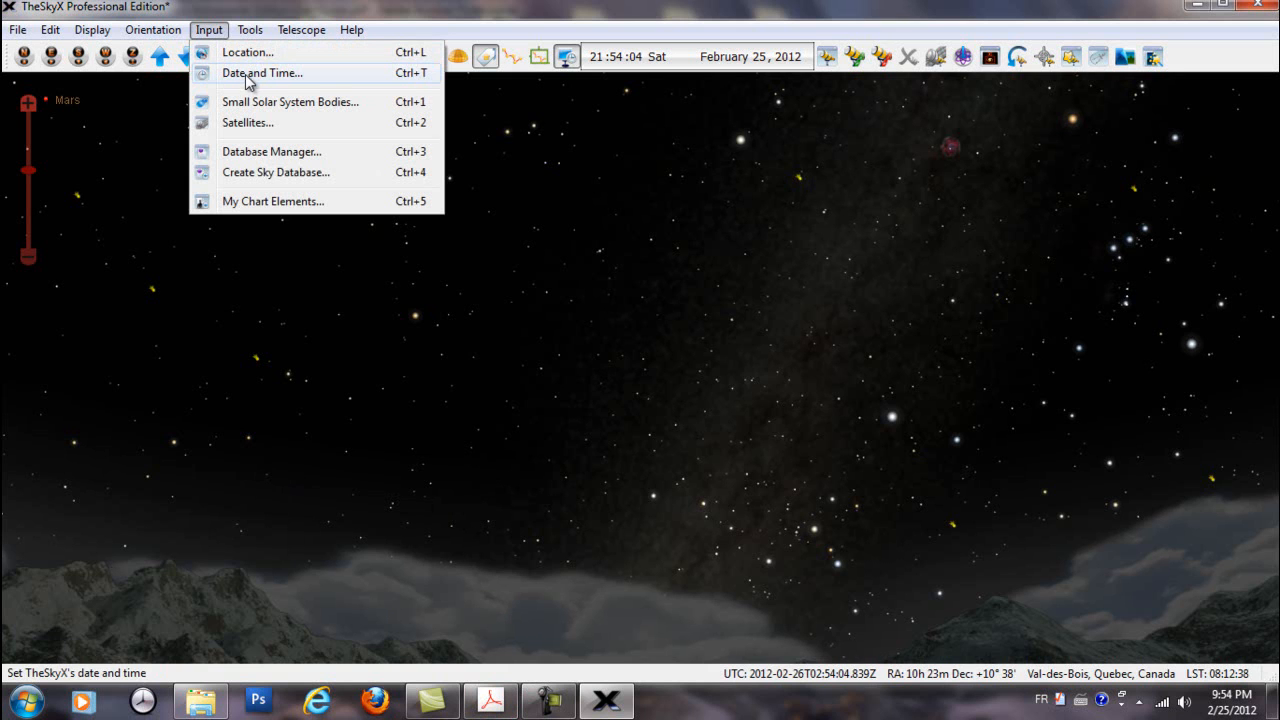
left_click(248, 75)
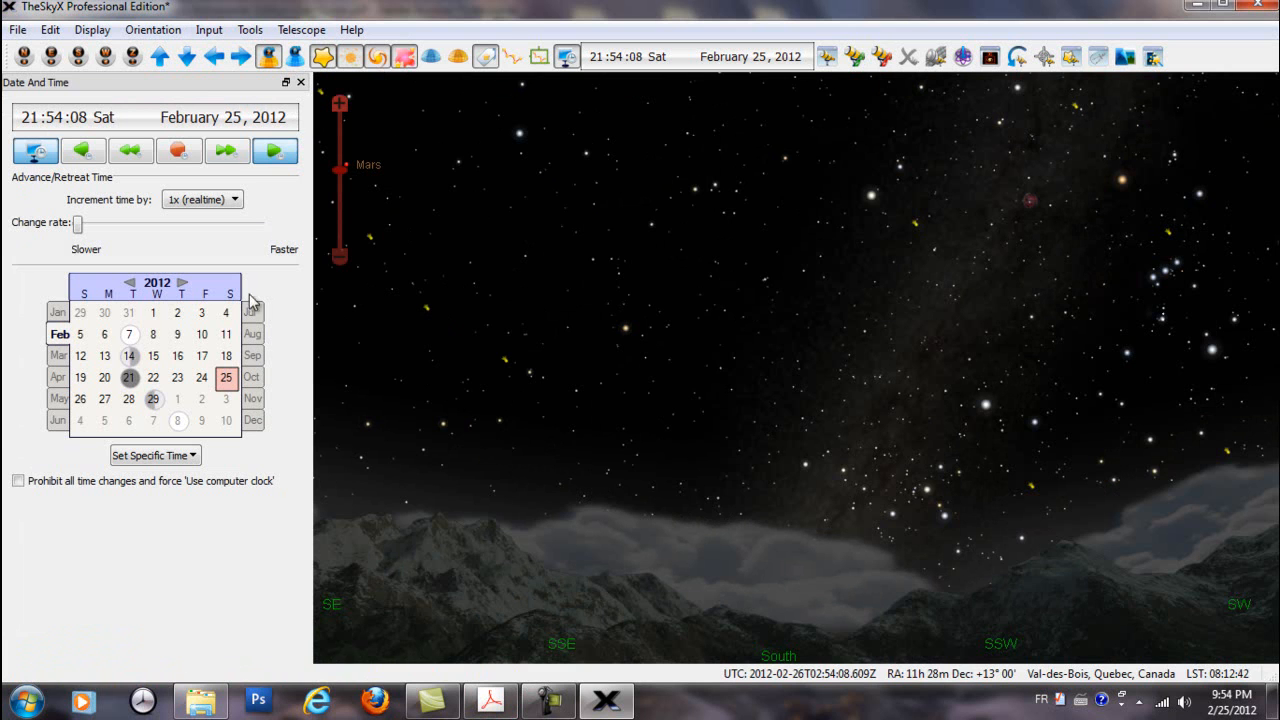
mouse_move(199, 83)
left_mouse_down()
mouse_move(345, 147)
mouse_move(903, 161)
mouse_move(907, 144)
mouse_move(449, 148)
mouse_move(200, 92)
left_mouse_up()
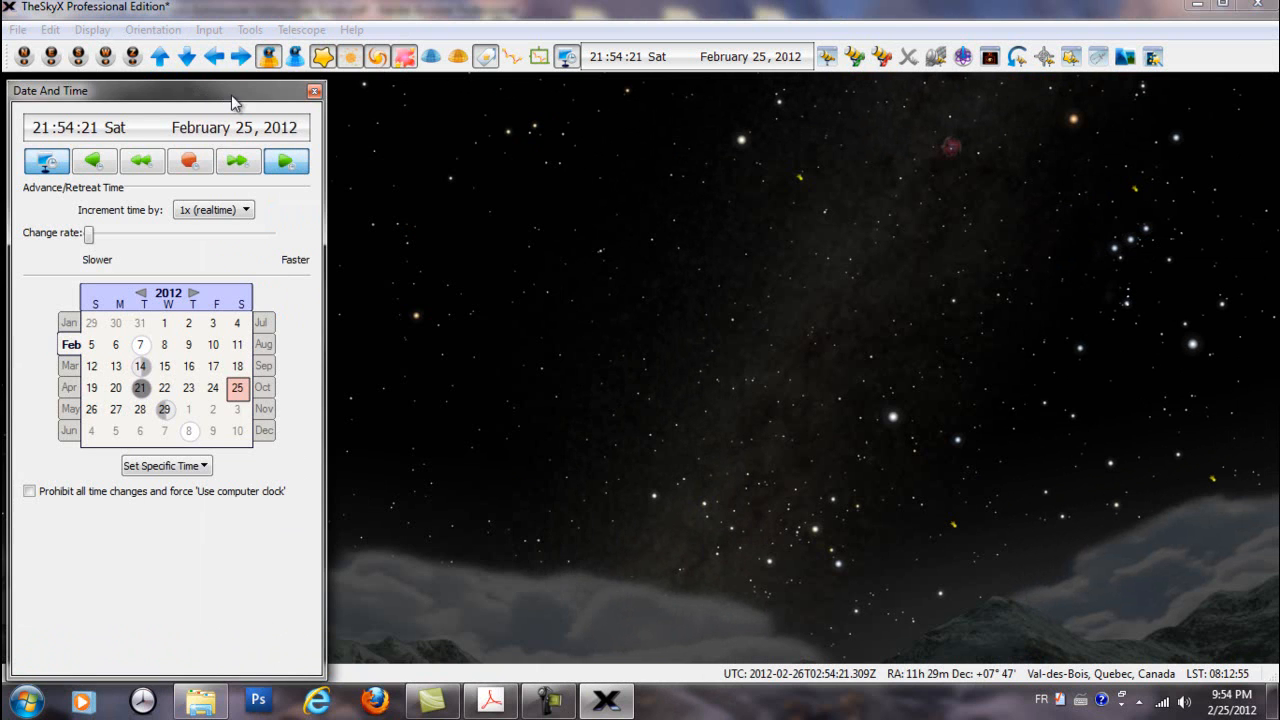
left_click(313, 92)
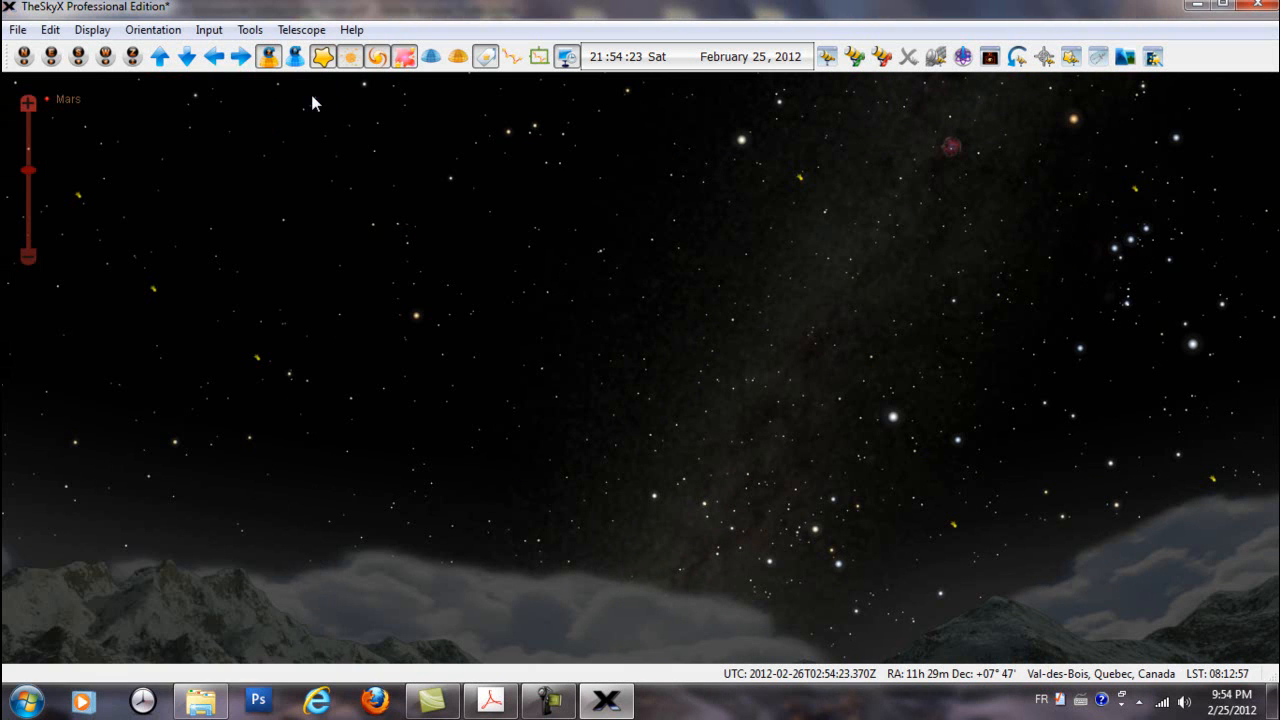
Reopen the floating Date and Time window, check its entry among the Display options, and close the window
left_click(209, 30)
left_click(248, 72)
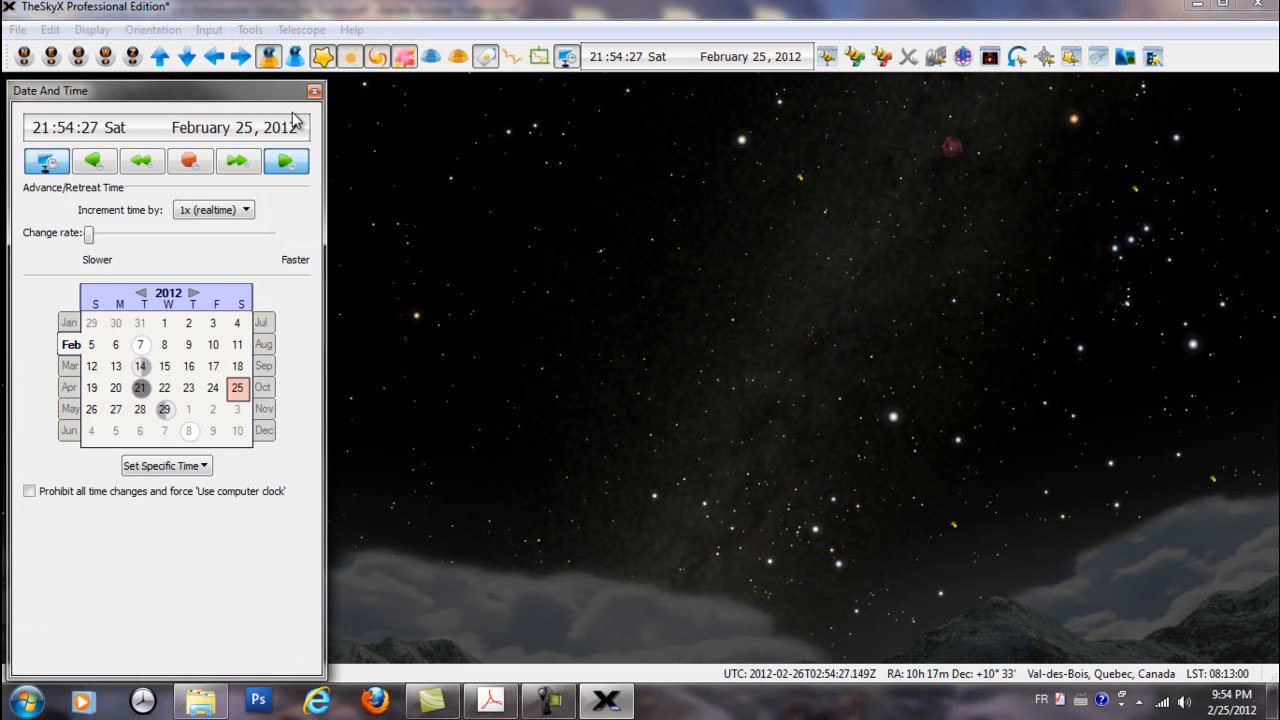
left_click(92, 30)
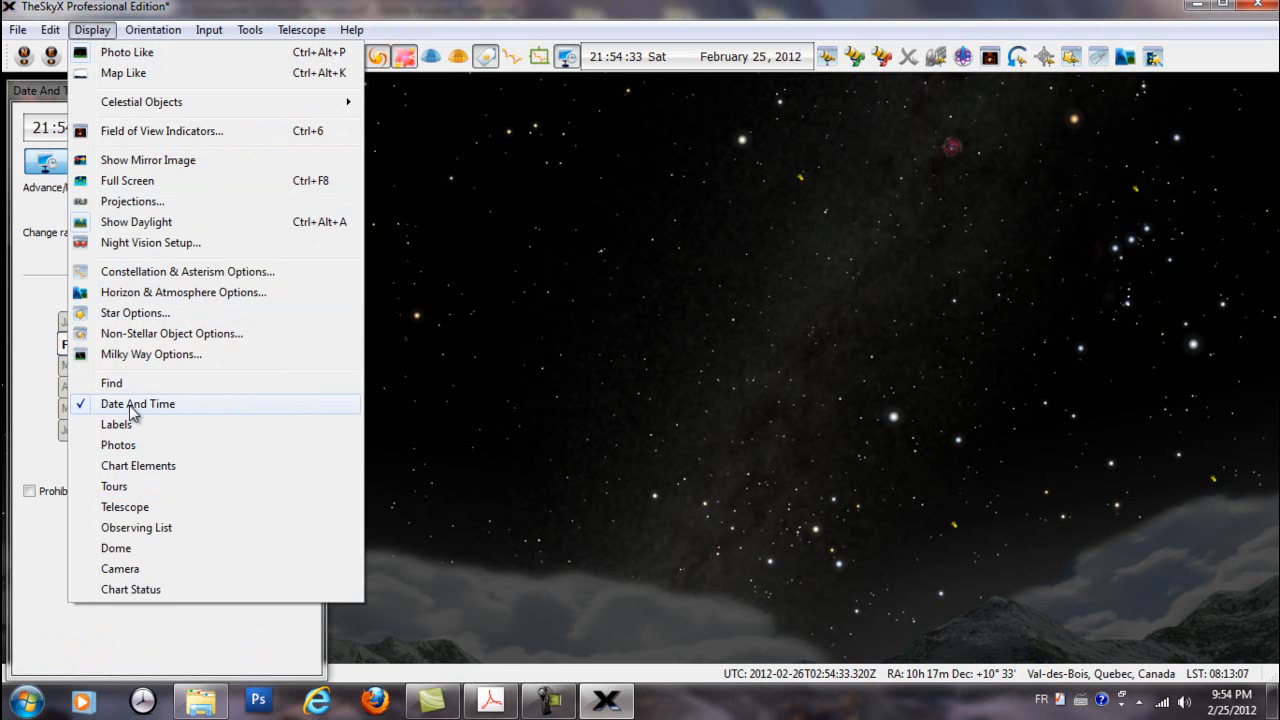
left_click(63, 95)
left_click(316, 92)
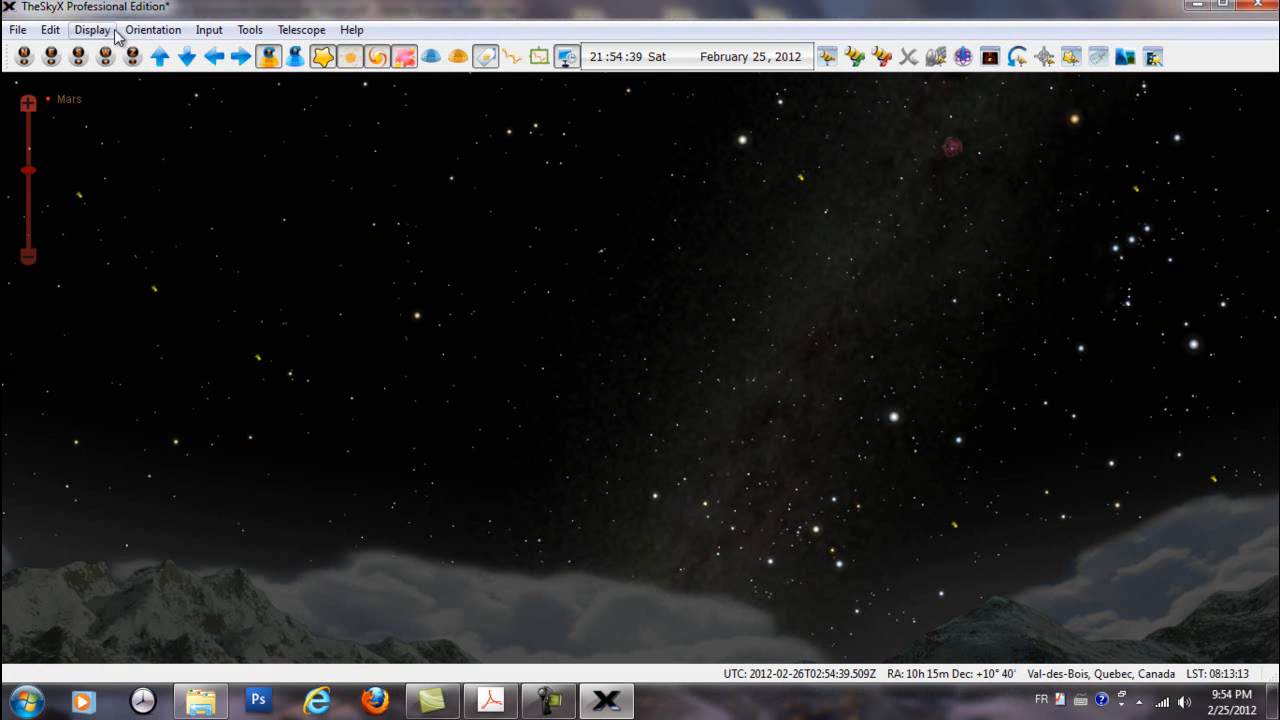
Open and close the Date and Time window through the Input command, and show it through the Display option instead
left_click(211, 36)
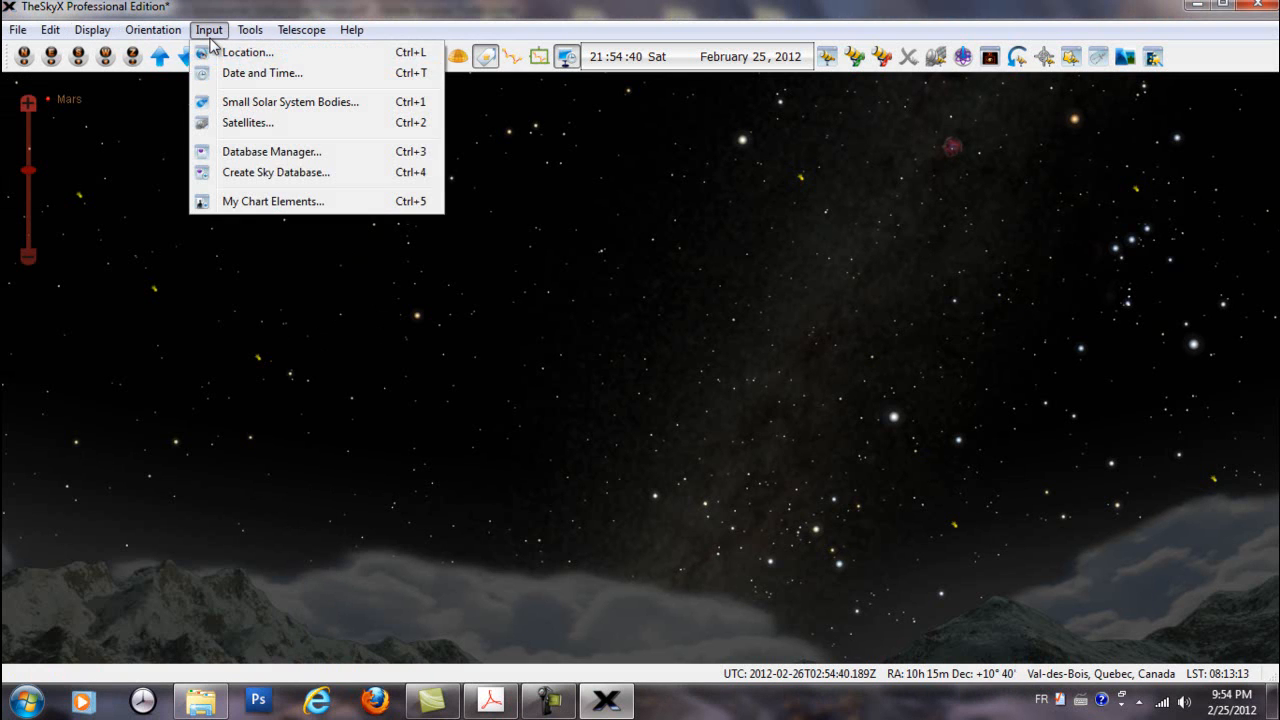
left_click(275, 72)
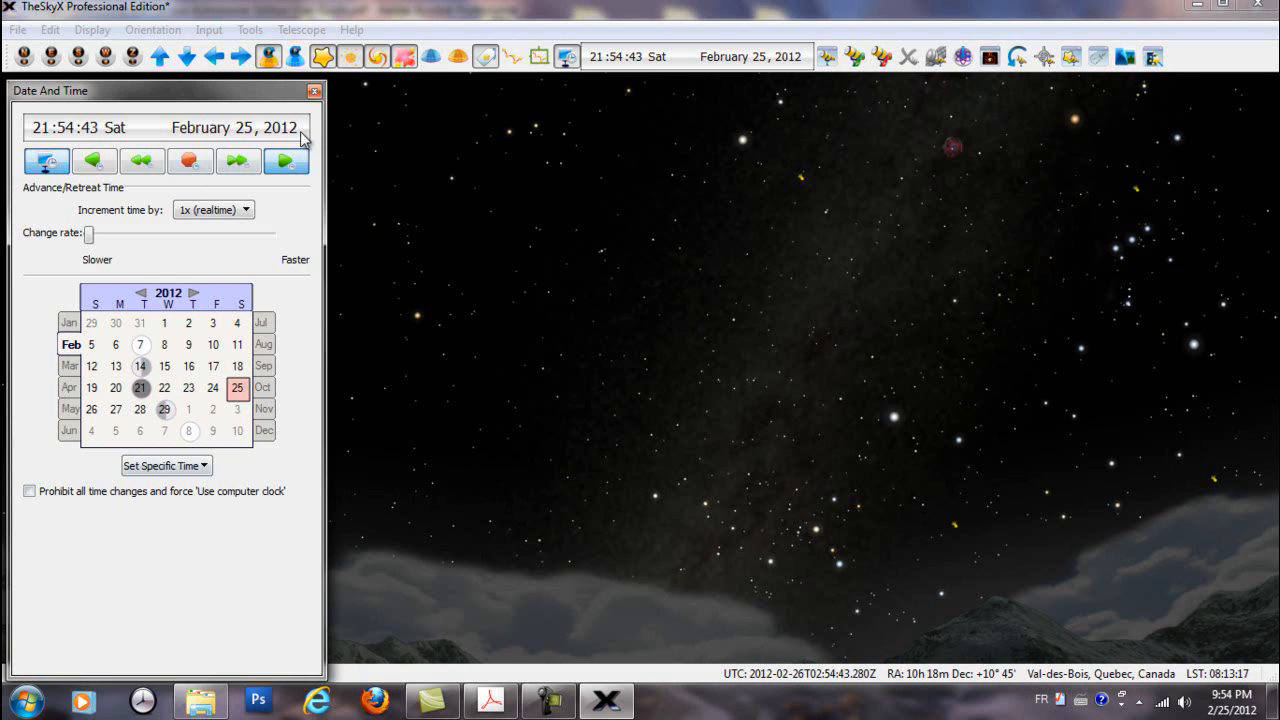
left_click(314, 91)
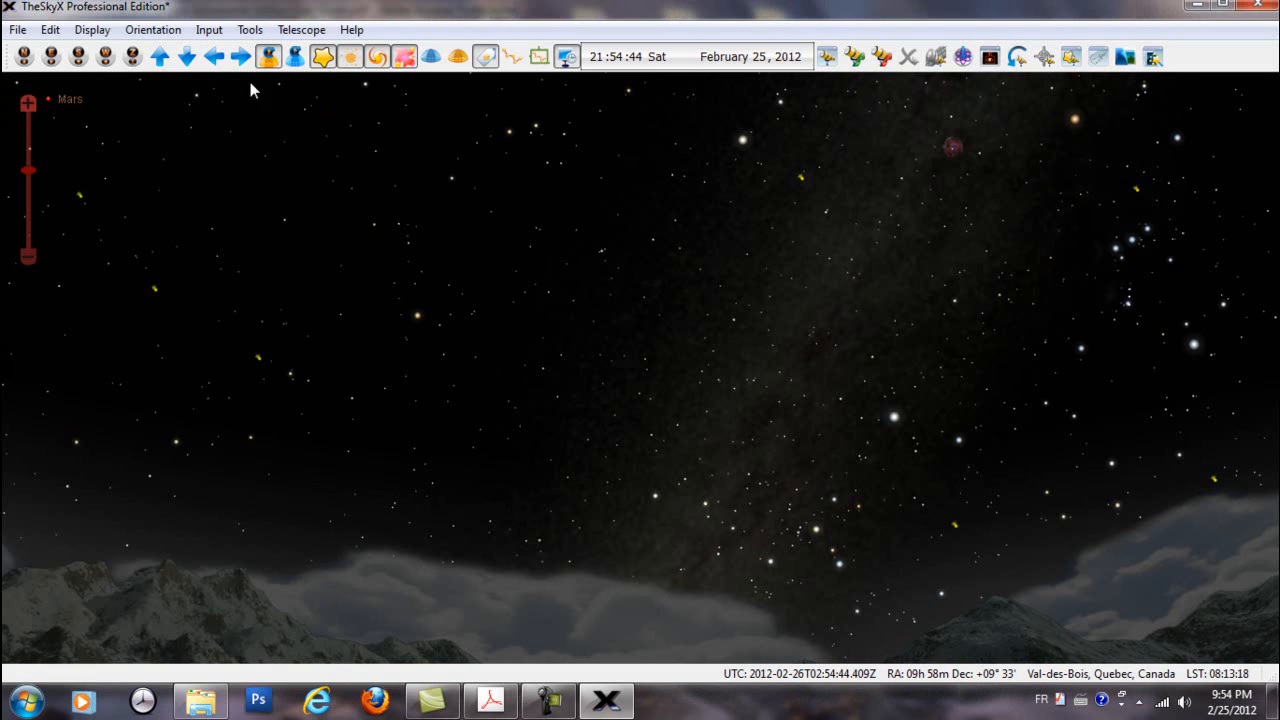
left_click(93, 31)
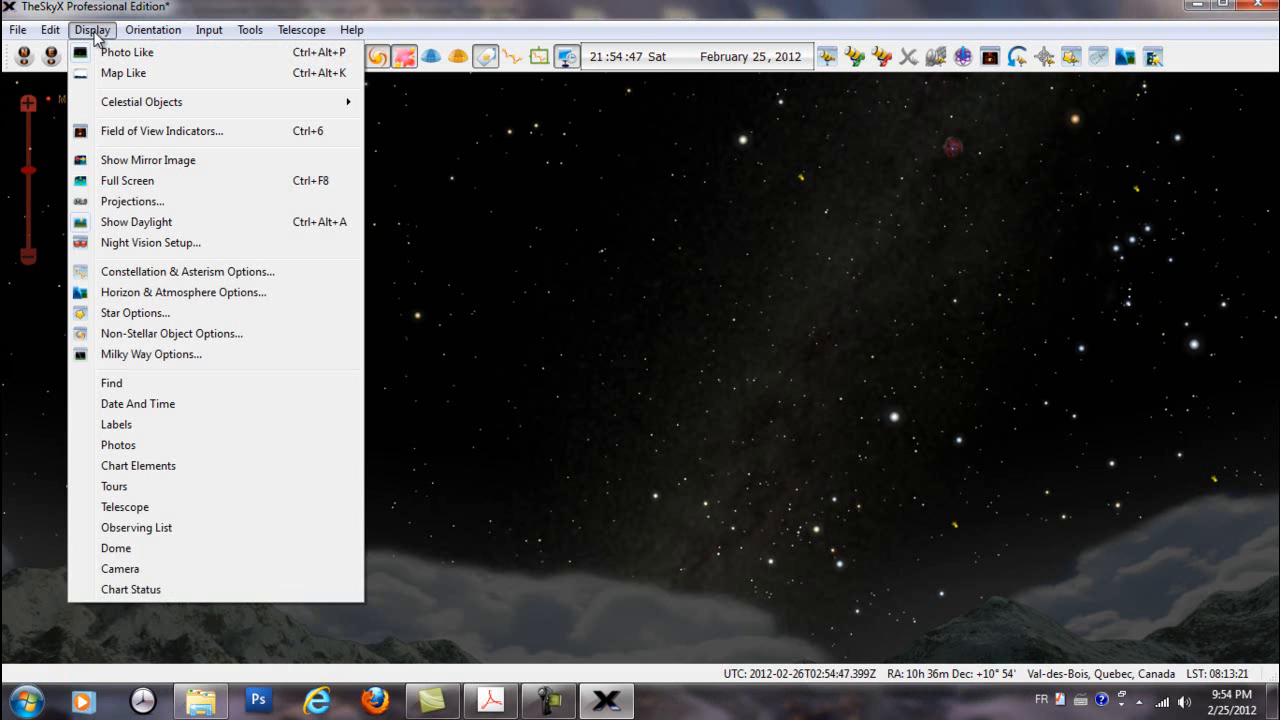
left_click(126, 405)
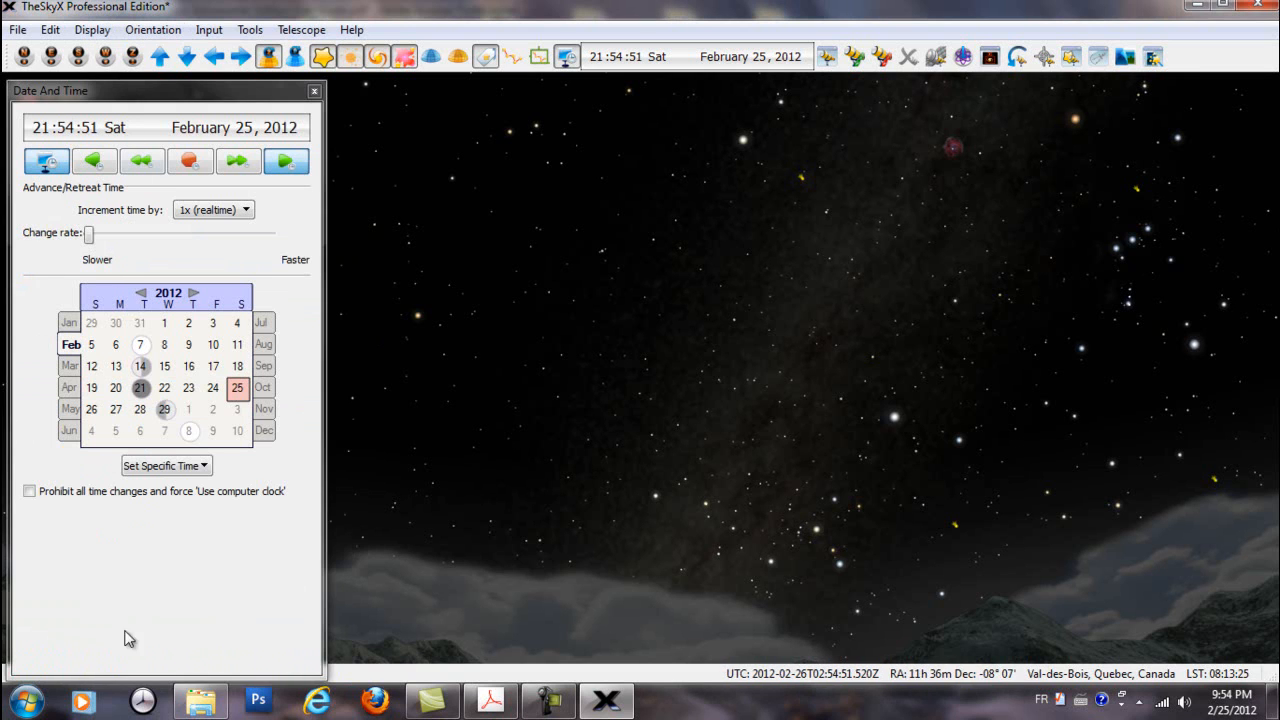
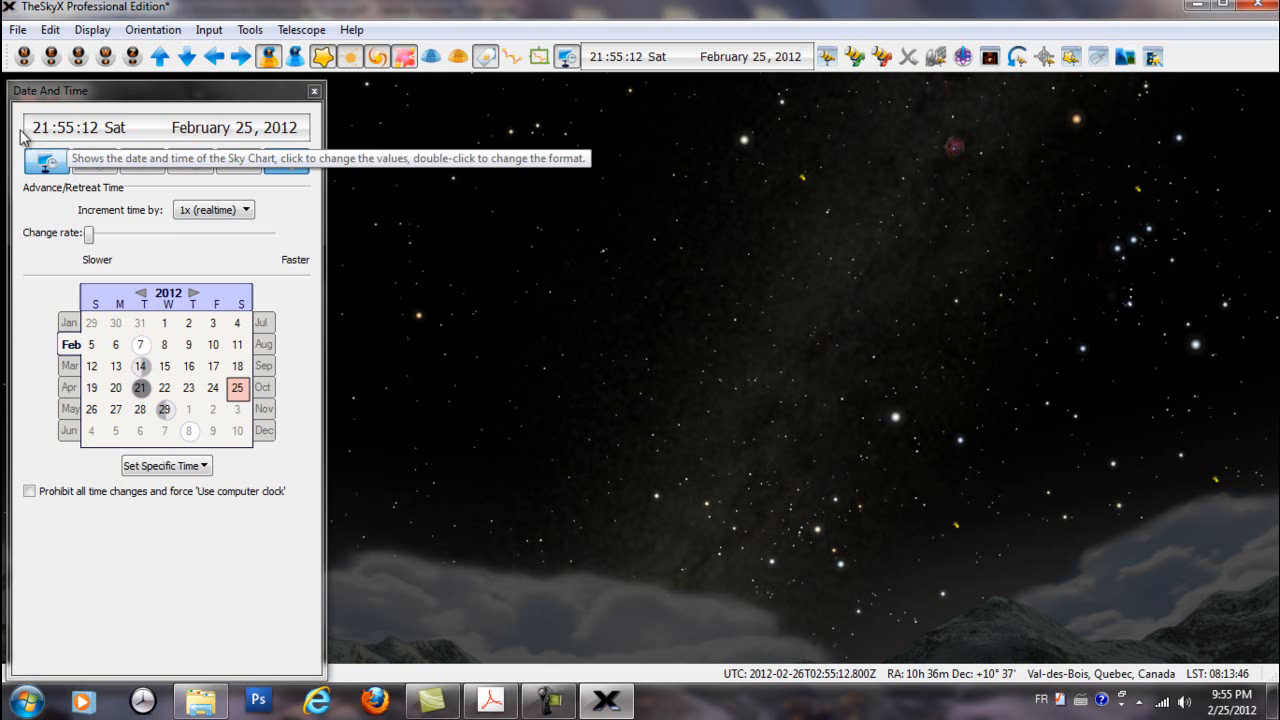
Open the Date & Time Control preferences from the date display and again through the Preferences command, closing them each time
double_click(151, 134)
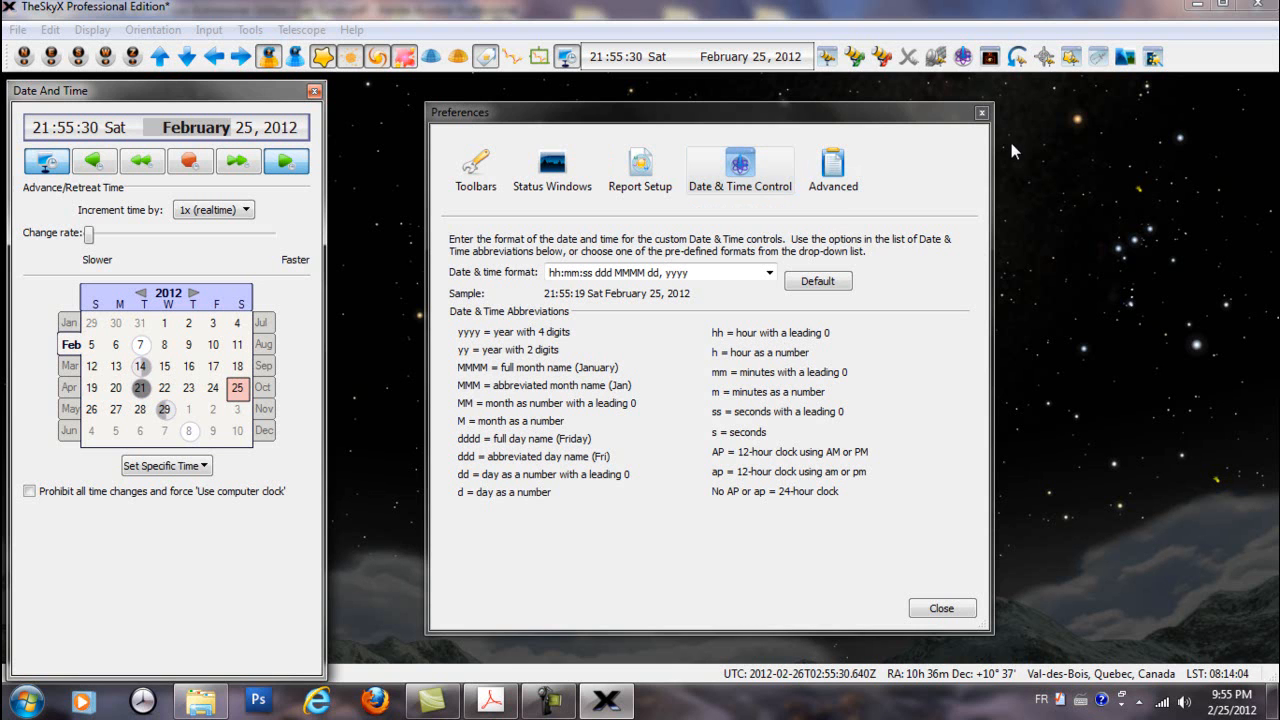
left_click(981, 112)
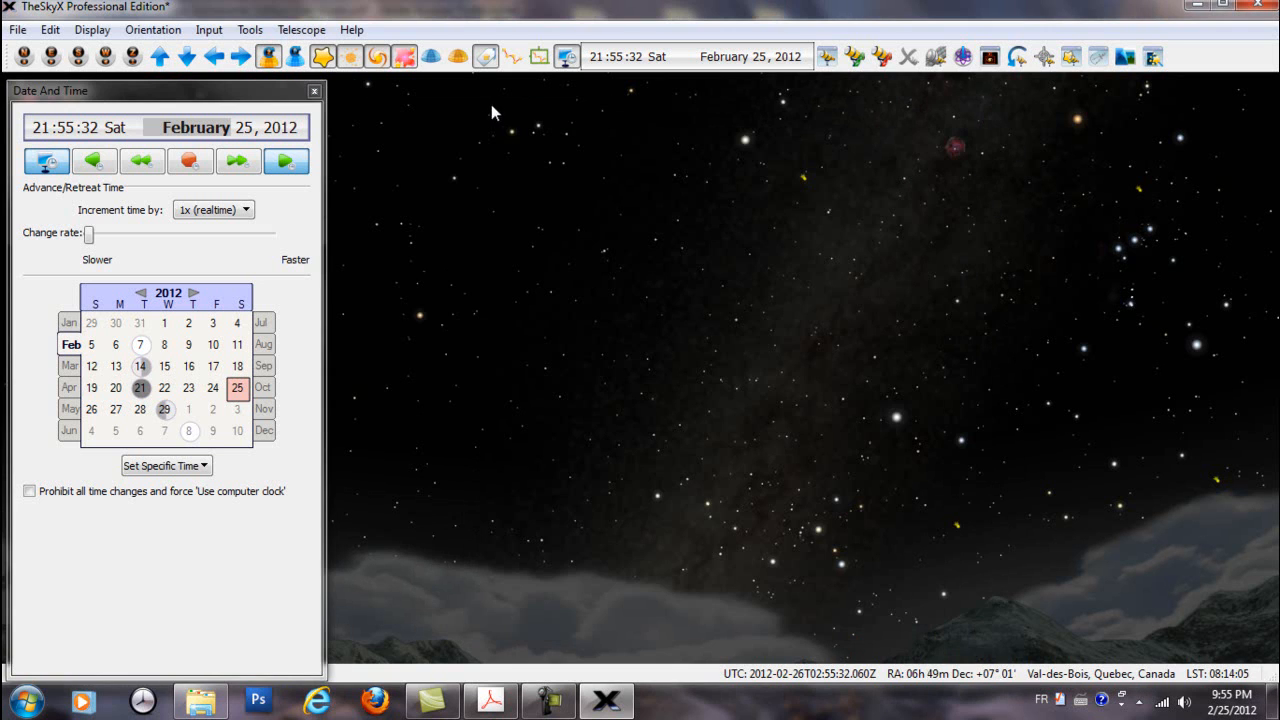
left_click(249, 30)
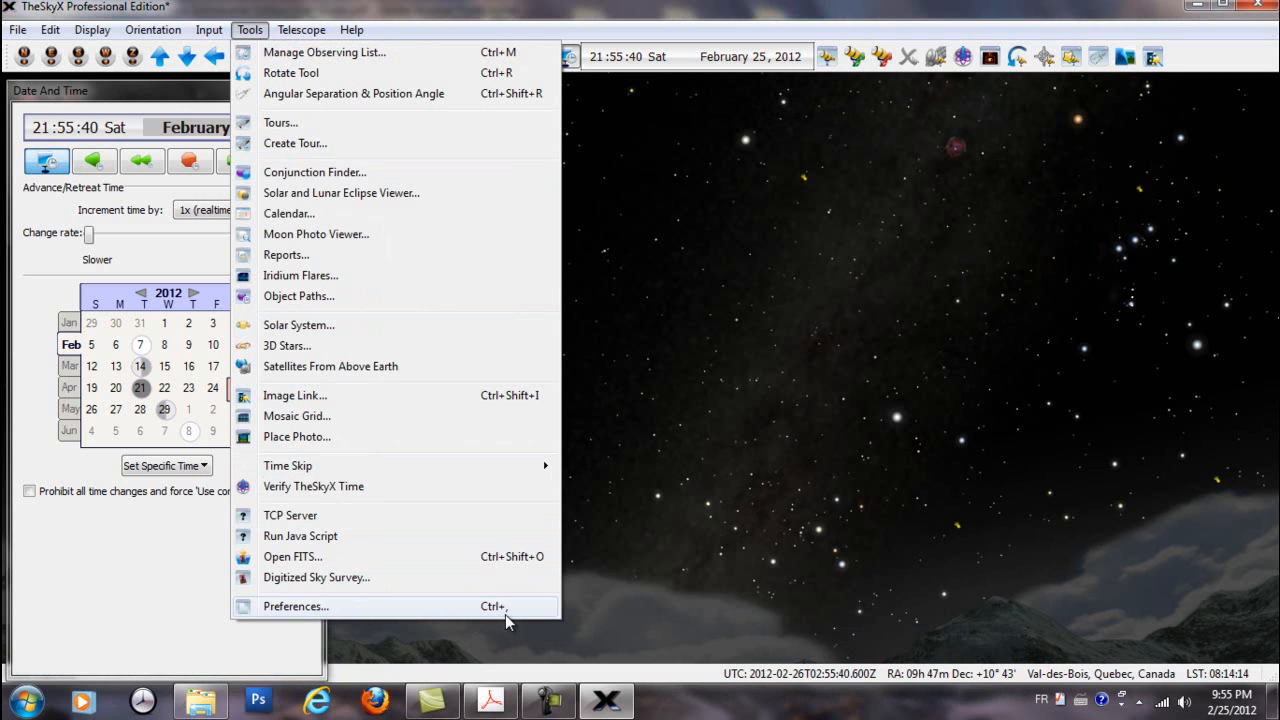
left_click(315, 619)
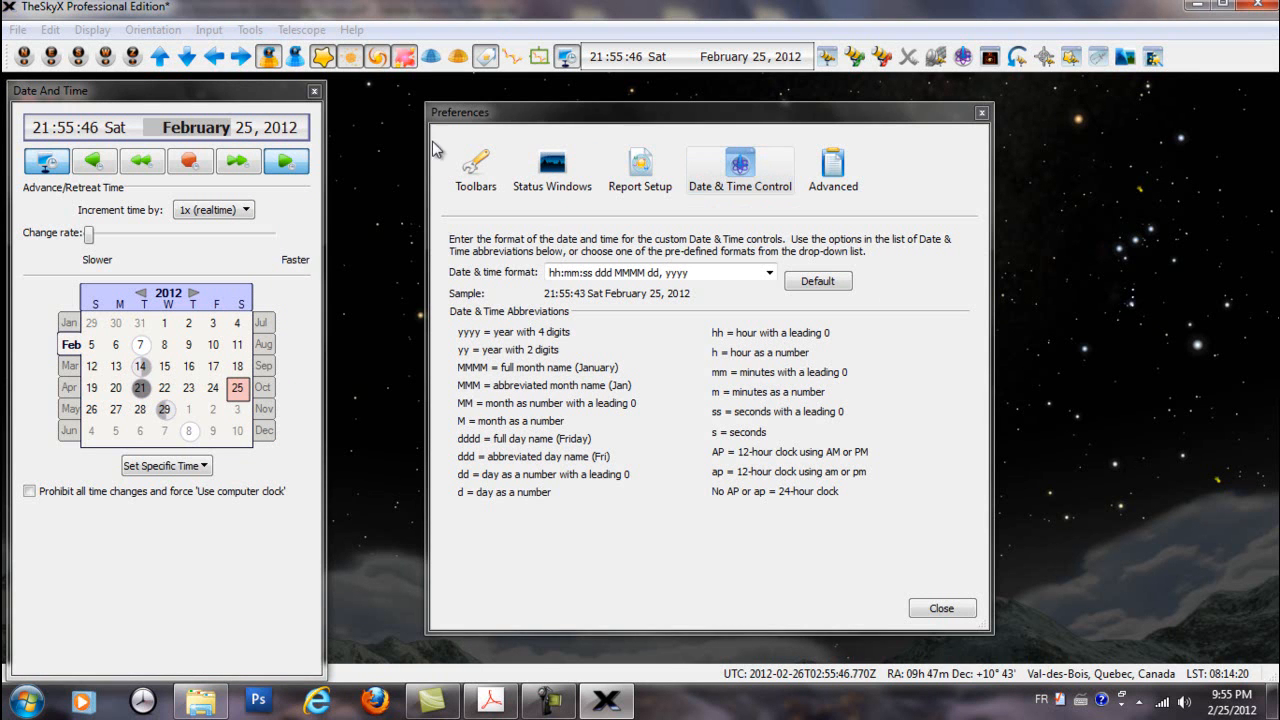
left_click(981, 113)
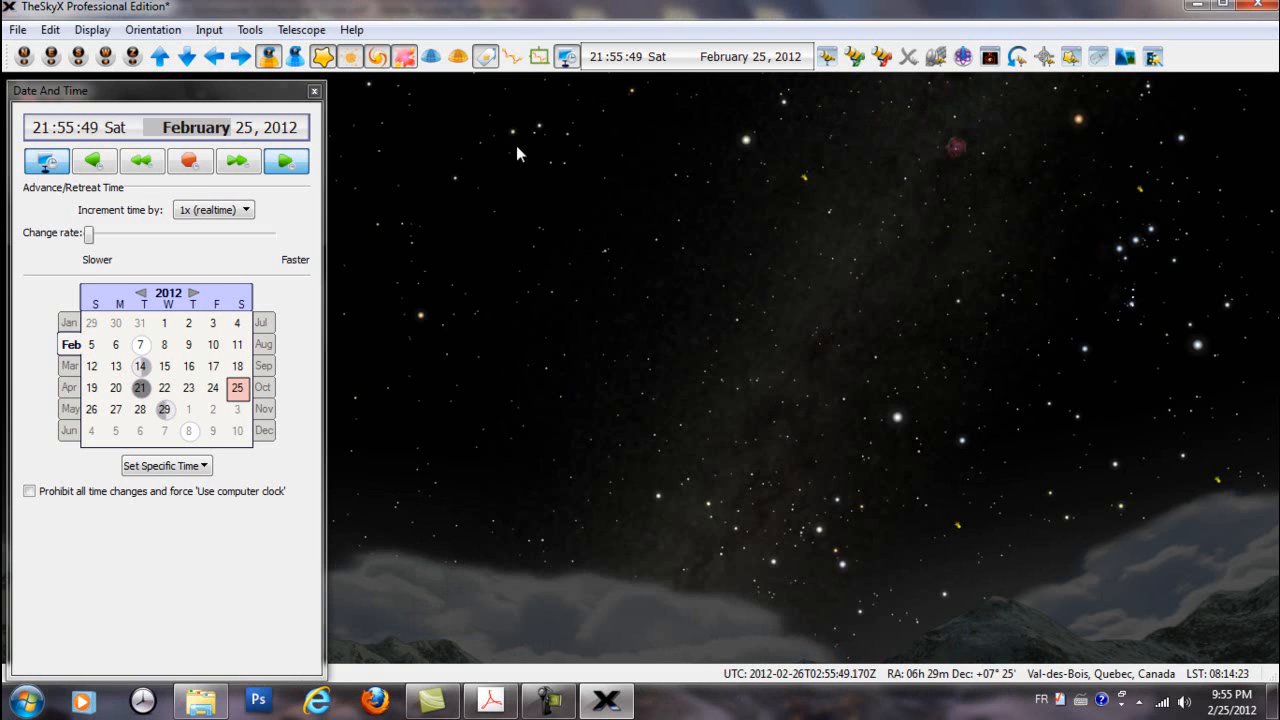
Reopen the date and time format preferences, try hh:mm:ss ap MMMM/dd/yyyy, and return to hh:mm:ss ddd MMMM dd, yyyy
double_click(138, 128)
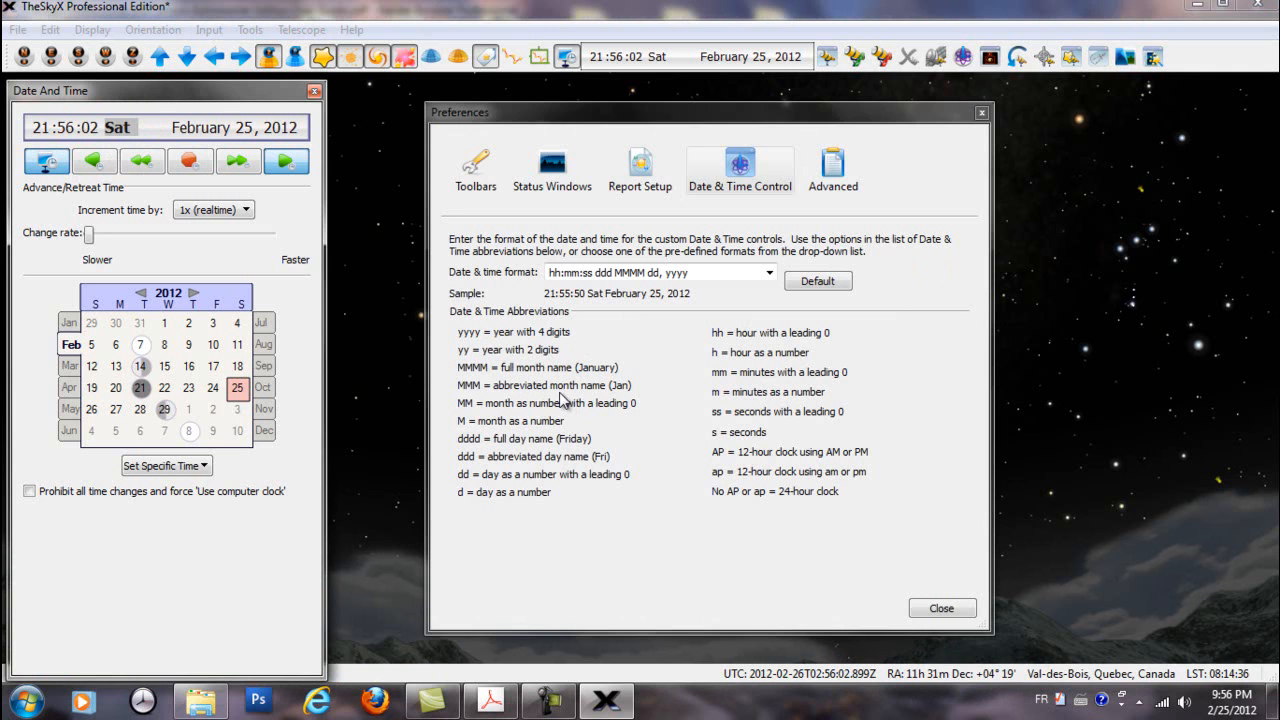
left_click(768, 273)
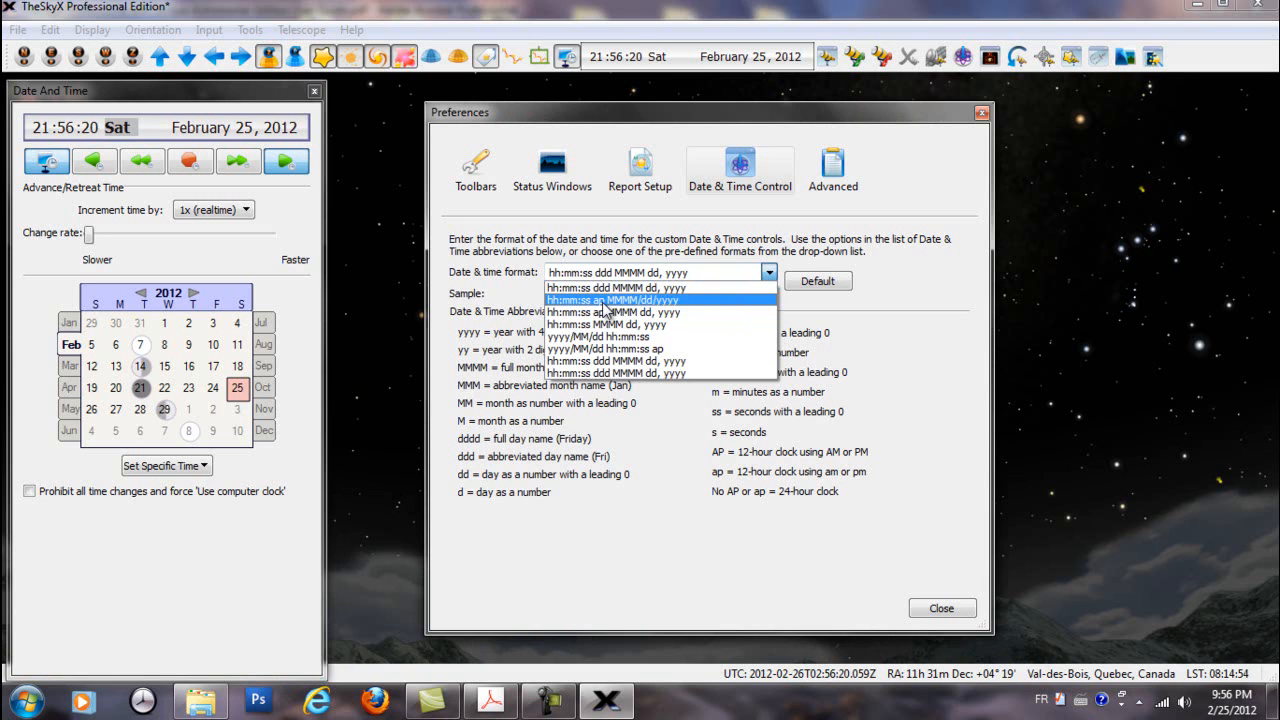
left_click(604, 301)
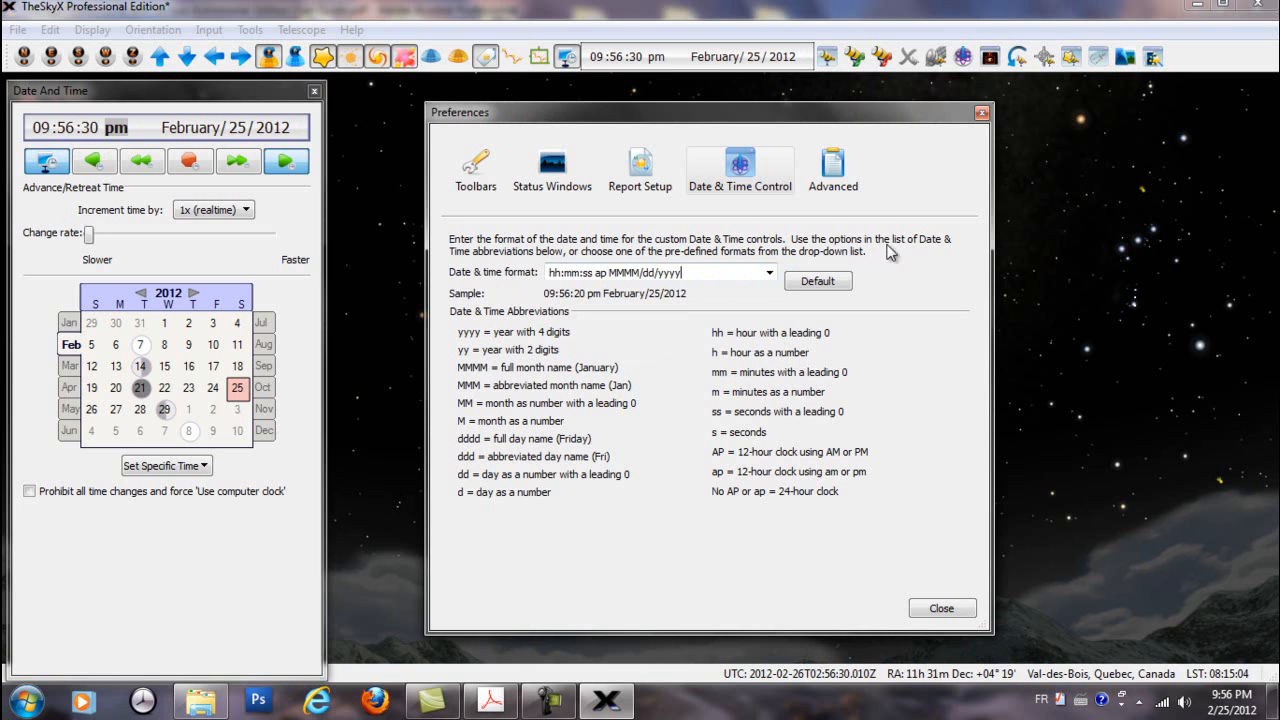
left_click(769, 273)
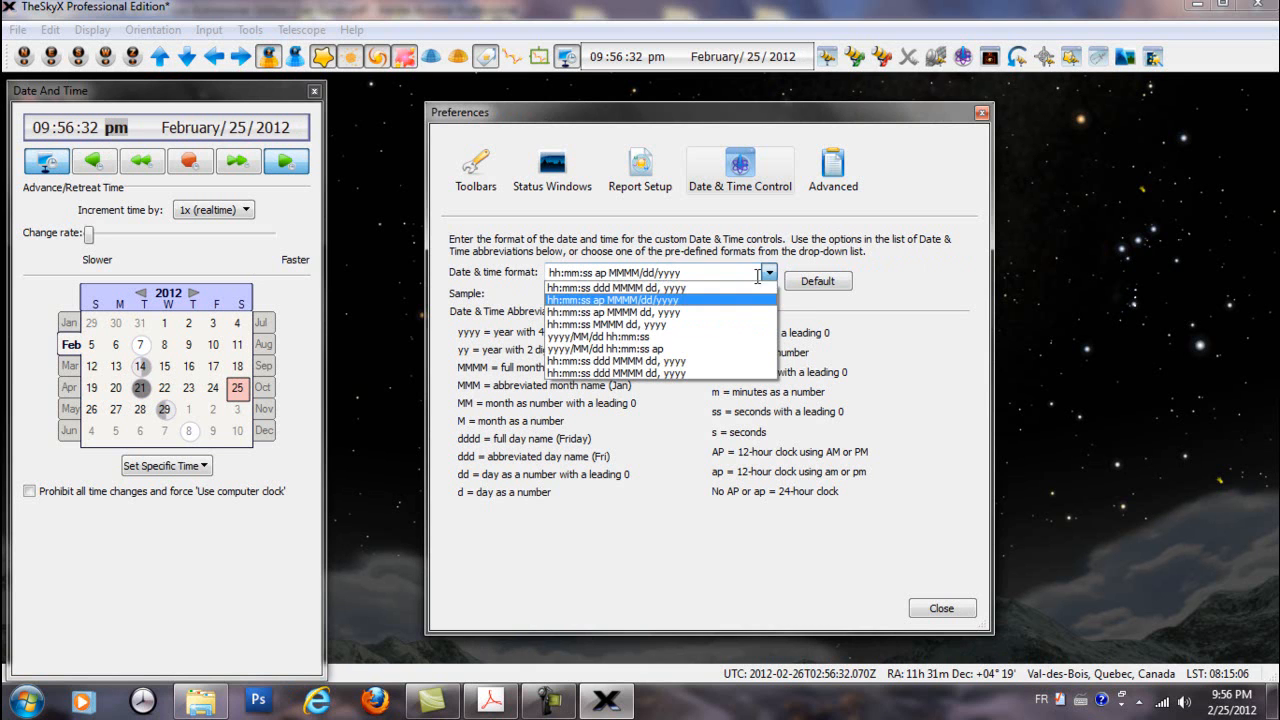
left_click(662, 288)
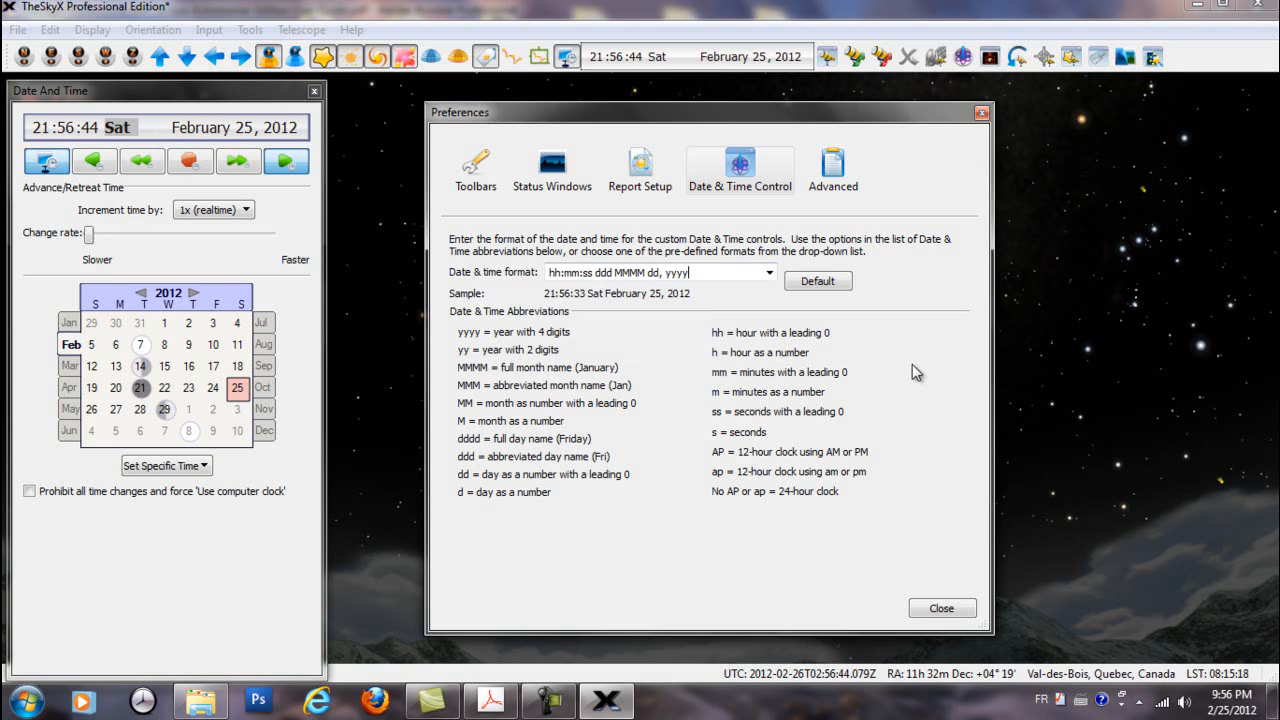
Reselect the predefined format hh:mm:ss ddd MMMM dd, yyyy, and change the date and time format to yyyy/MM/dd hh:mm:ss
left_click(769, 272)
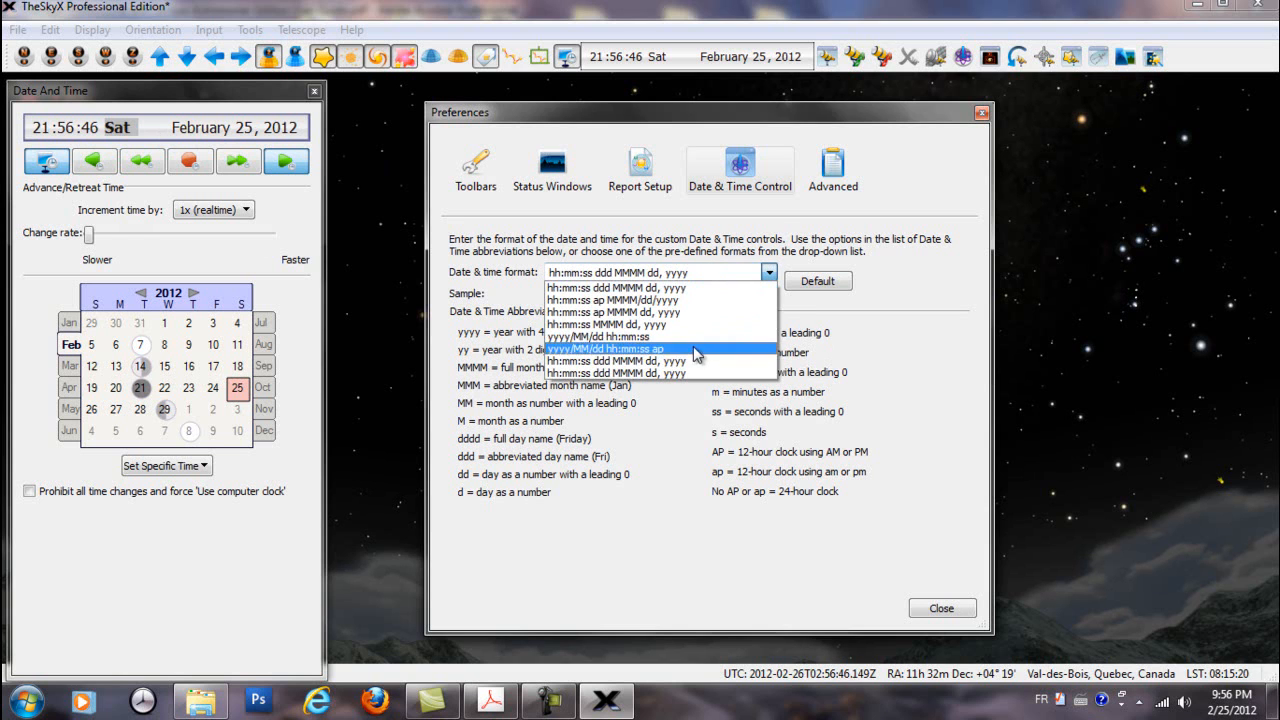
left_click(668, 362)
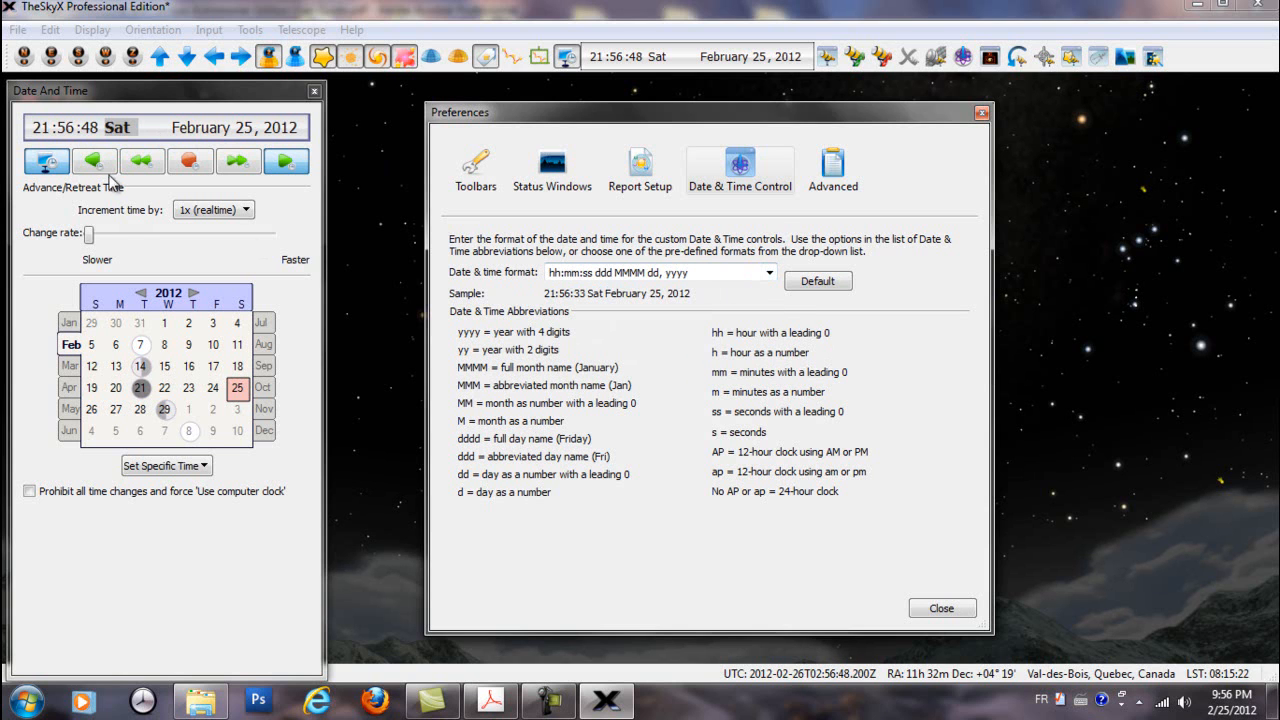
left_click(769, 272)
left_click(634, 337)
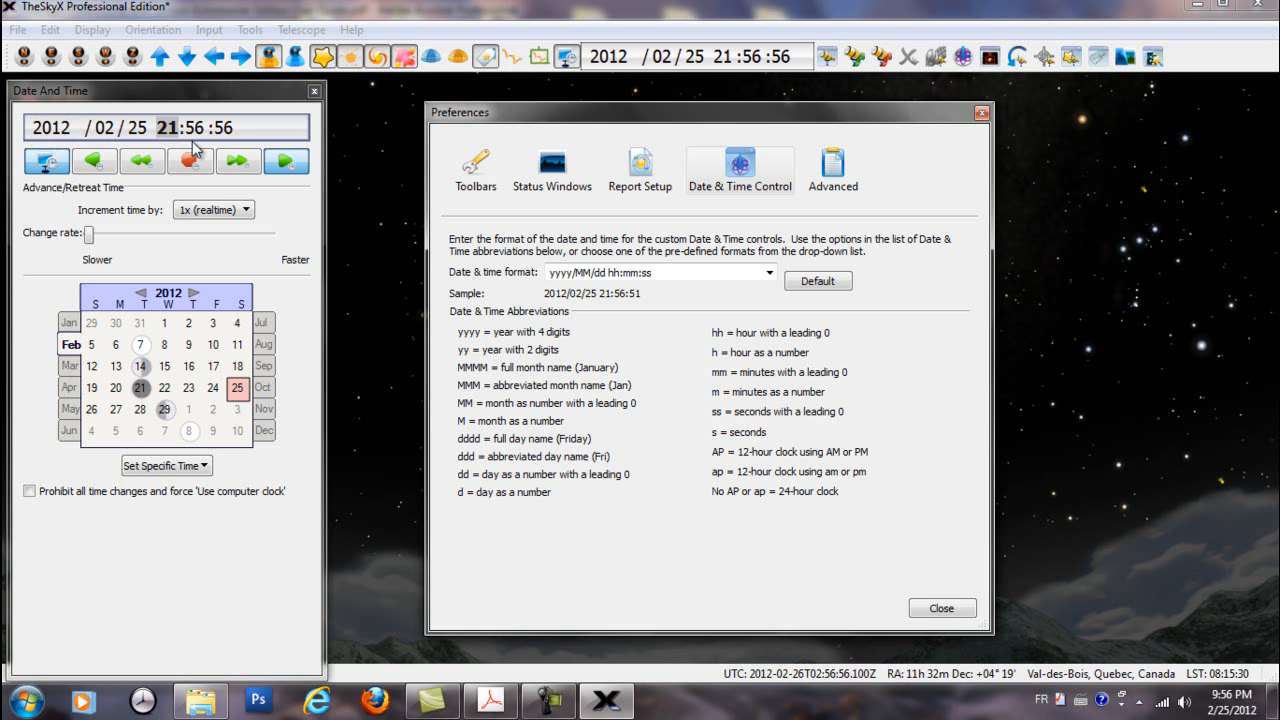
Choose the format hh:mm:ss ap MMMM/dd/yyyy and remove its ap code to use the 24-hour clock
left_click(769, 273)
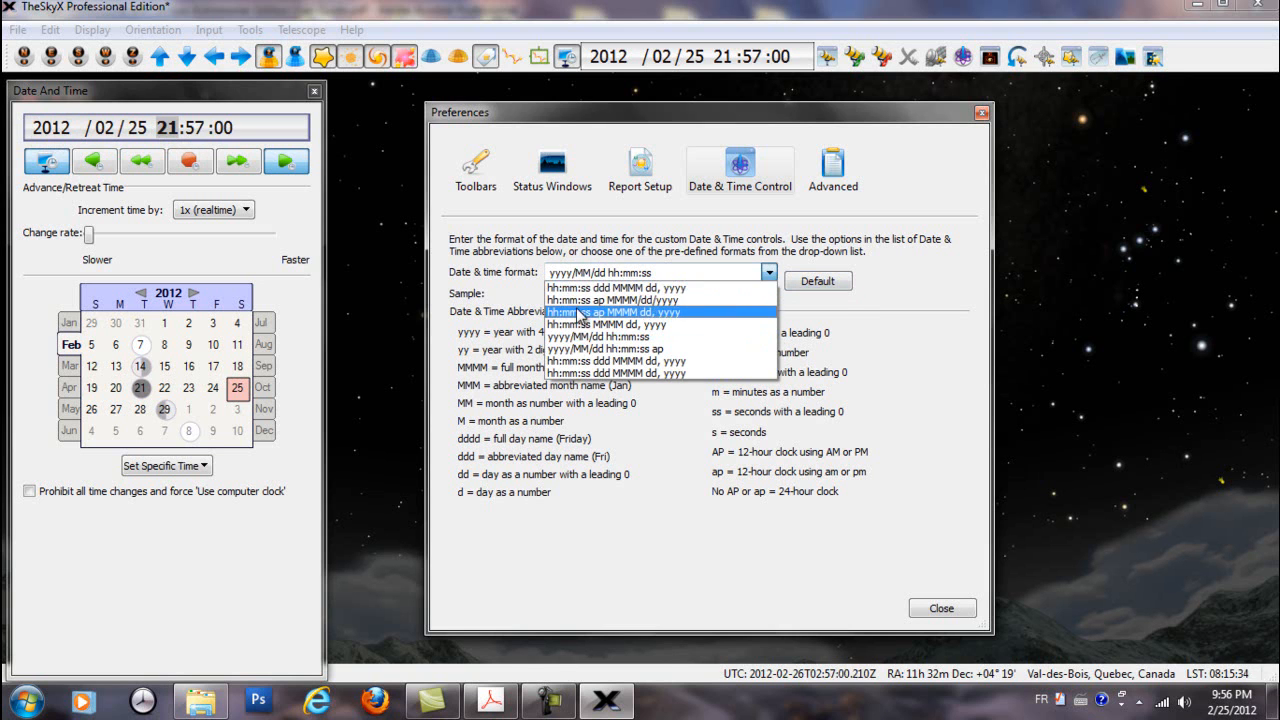
left_click(632, 300)
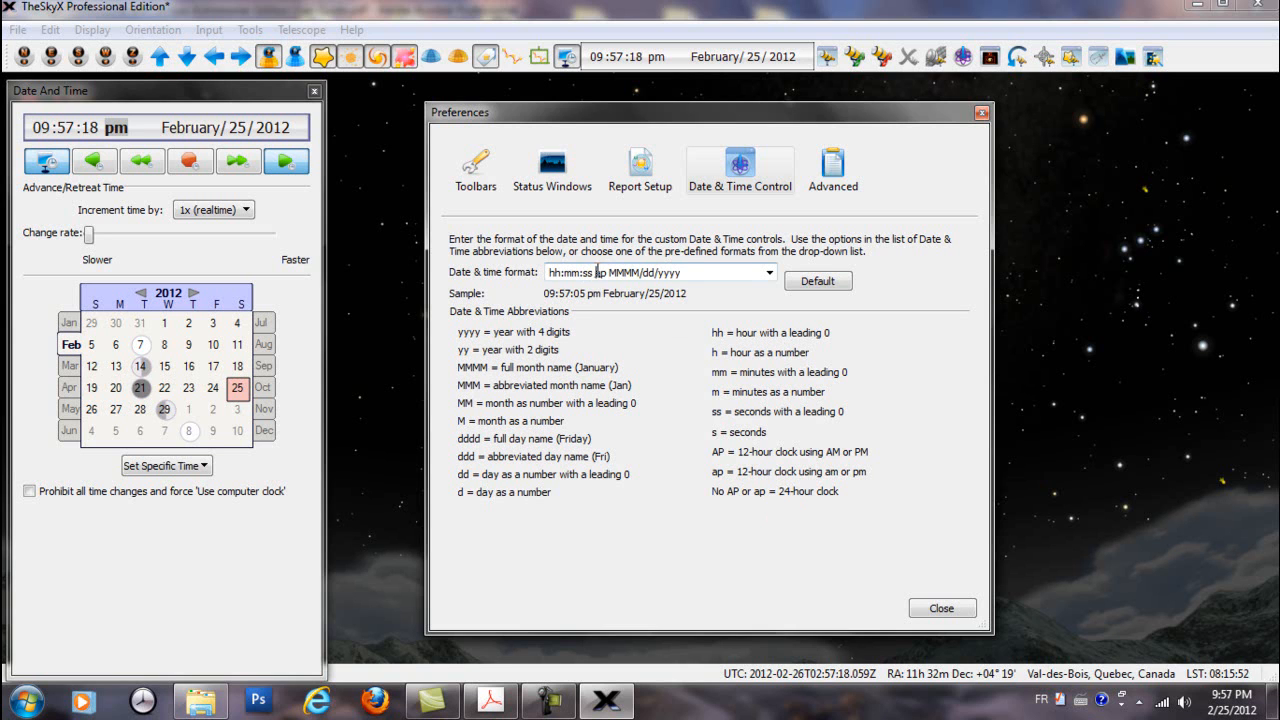
left_click_drag(608, 272, 589, 270)
key("BackSpace")
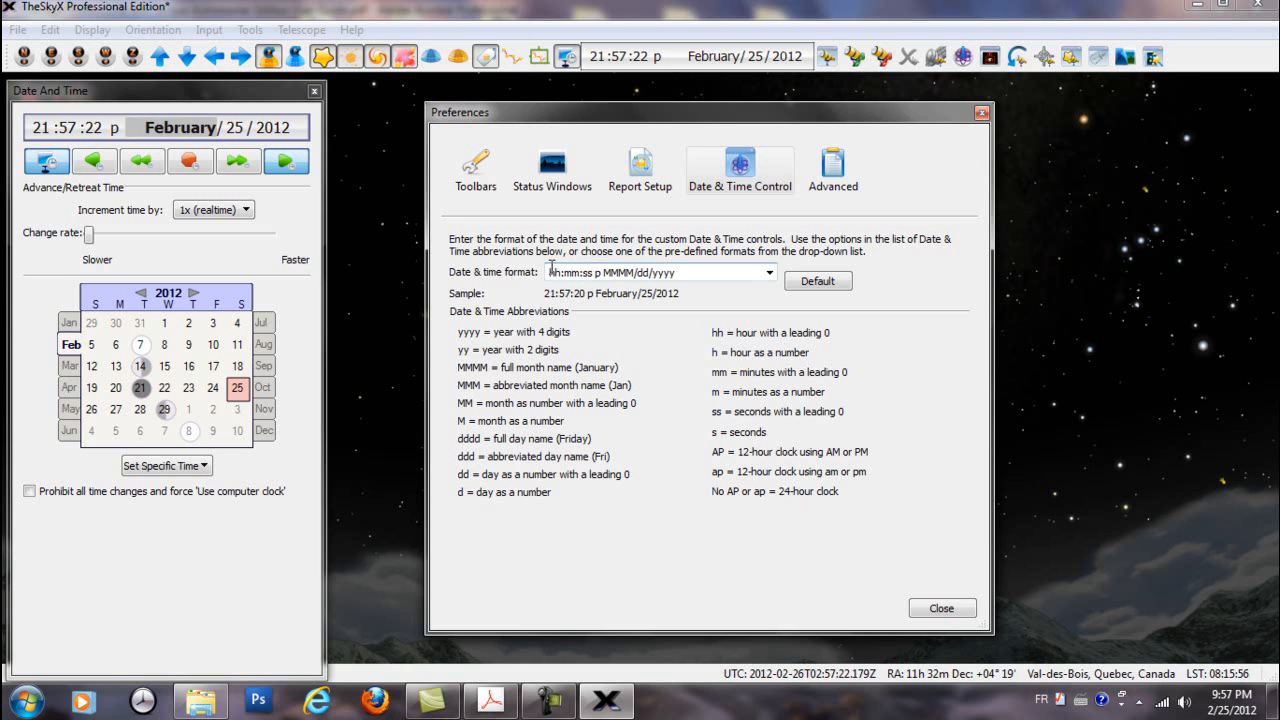
key("BackSpace")
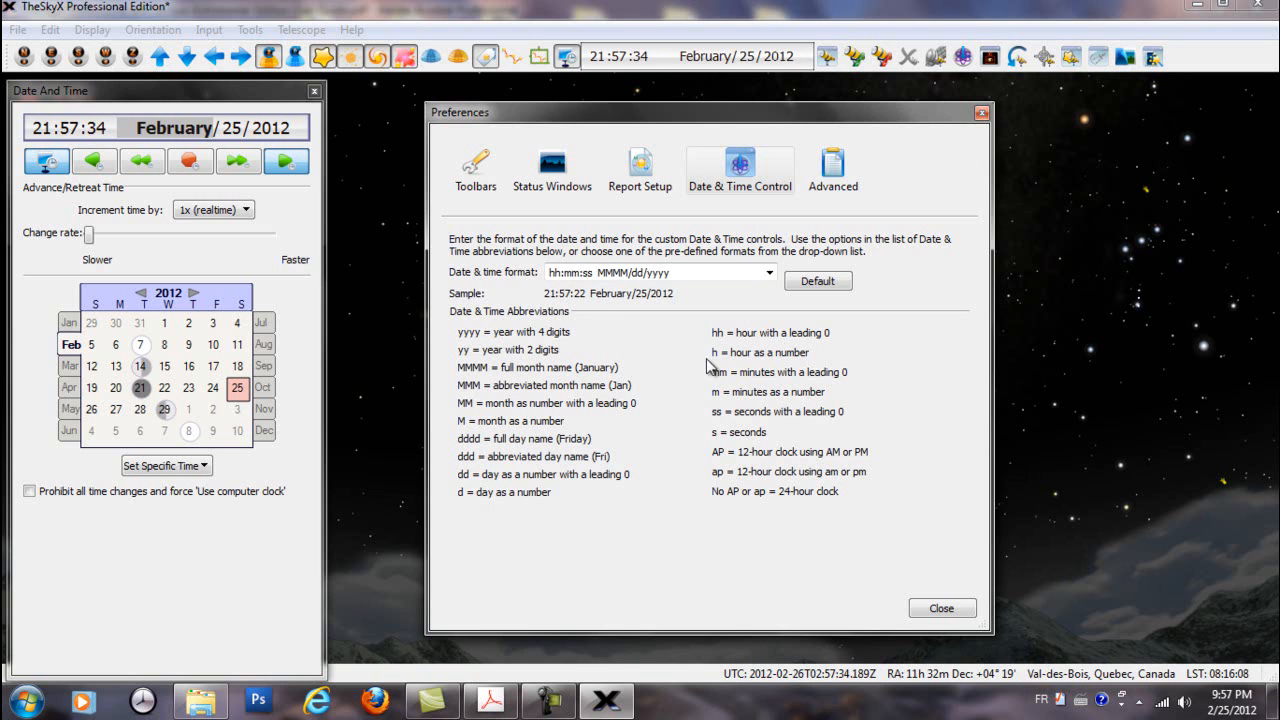
Put the ap code back after the seconds, and move it to the front as ap hh:mm:ss MMMM/dd/yyyy
left_click(598, 272)
type("ap")
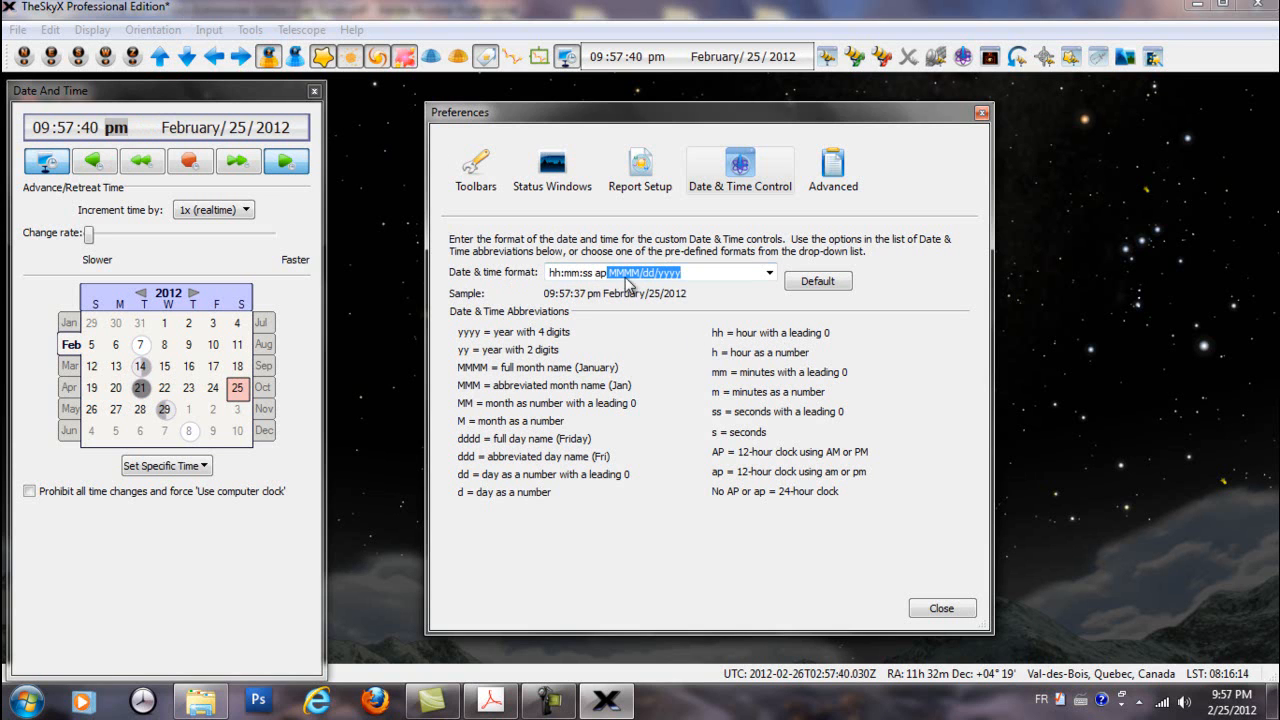
double_click(599, 272)
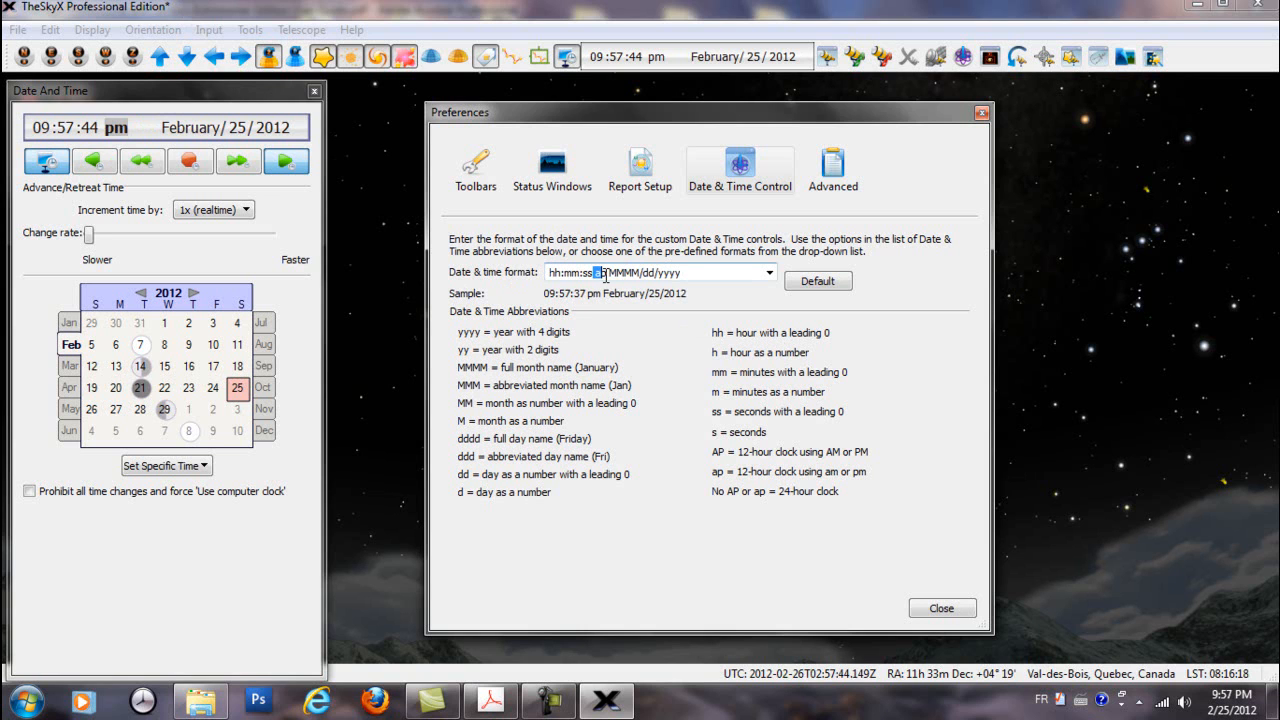
key("Delete")
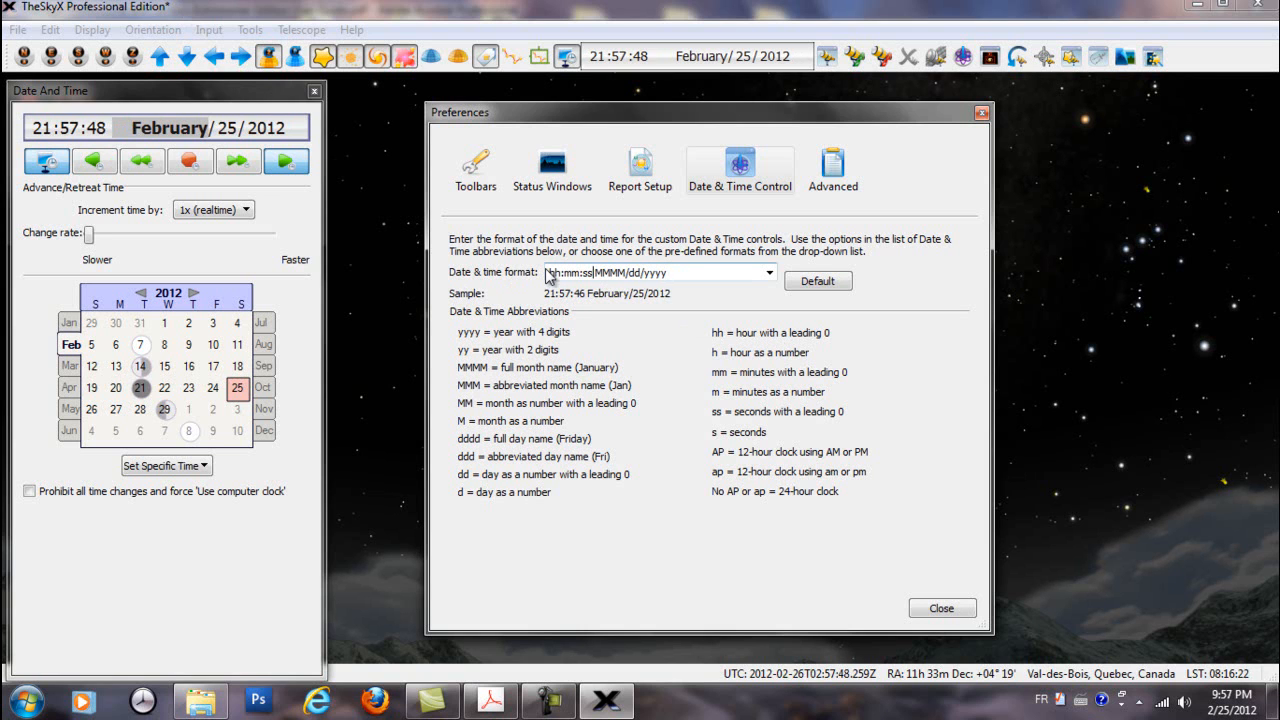
type("a")
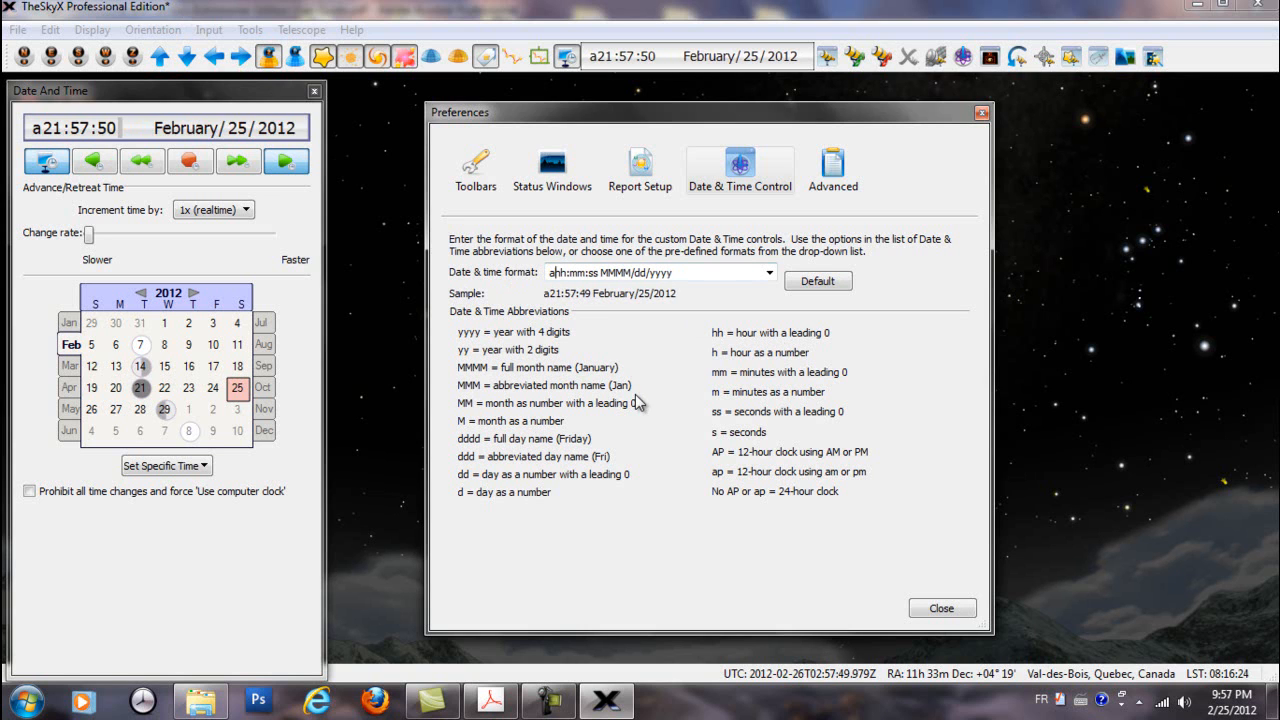
type("p")
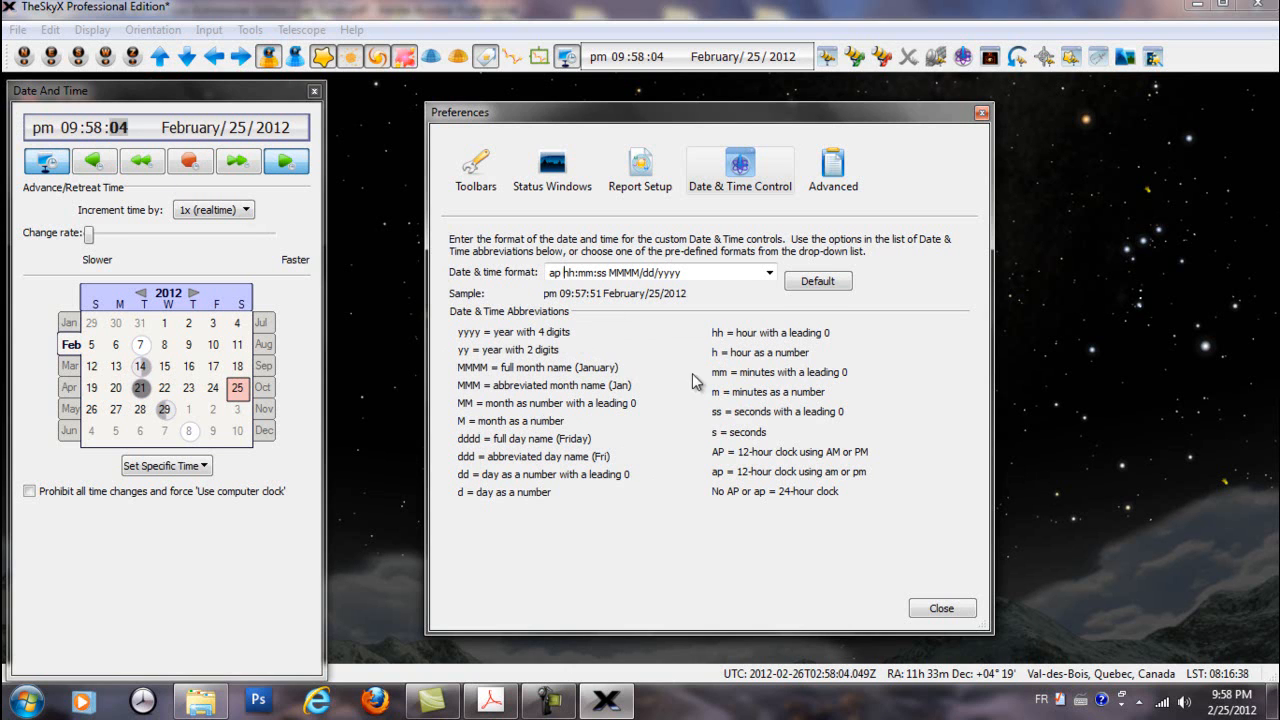
Set the date and time format to hh:mm:ss ddd MMMM dd, yyyy and close the preferences
left_click(769, 273)
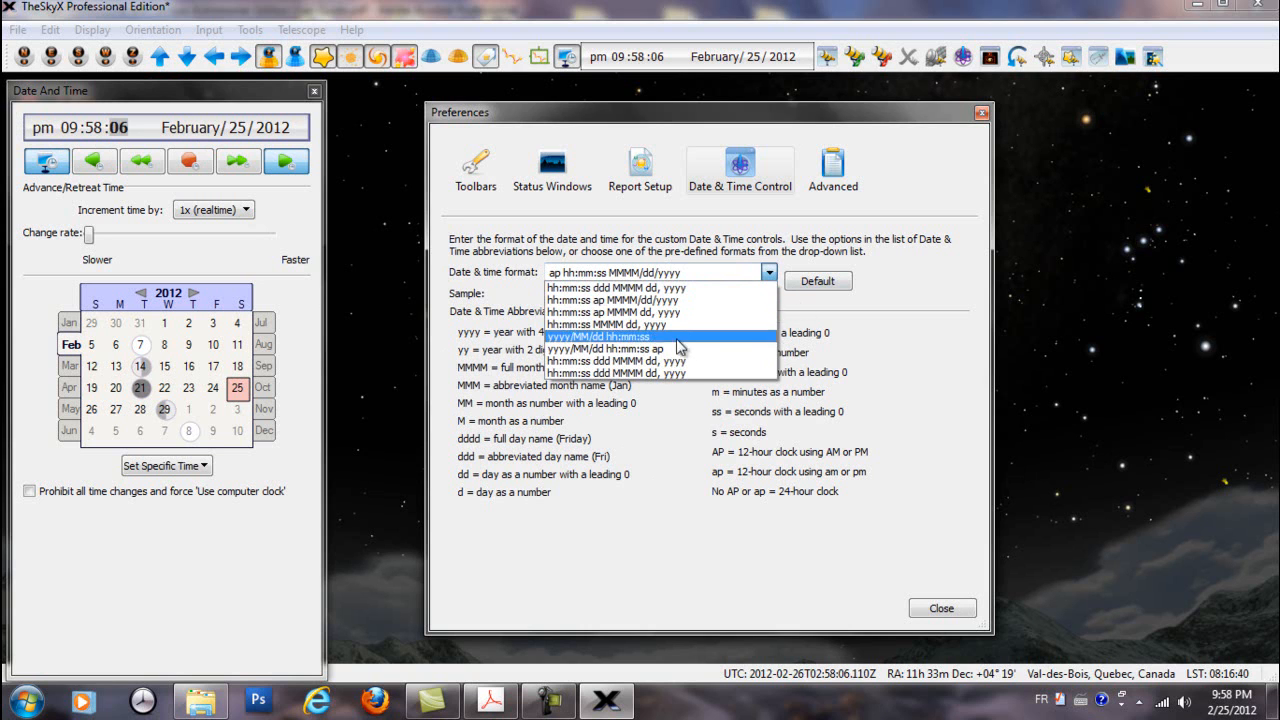
left_click(627, 373)
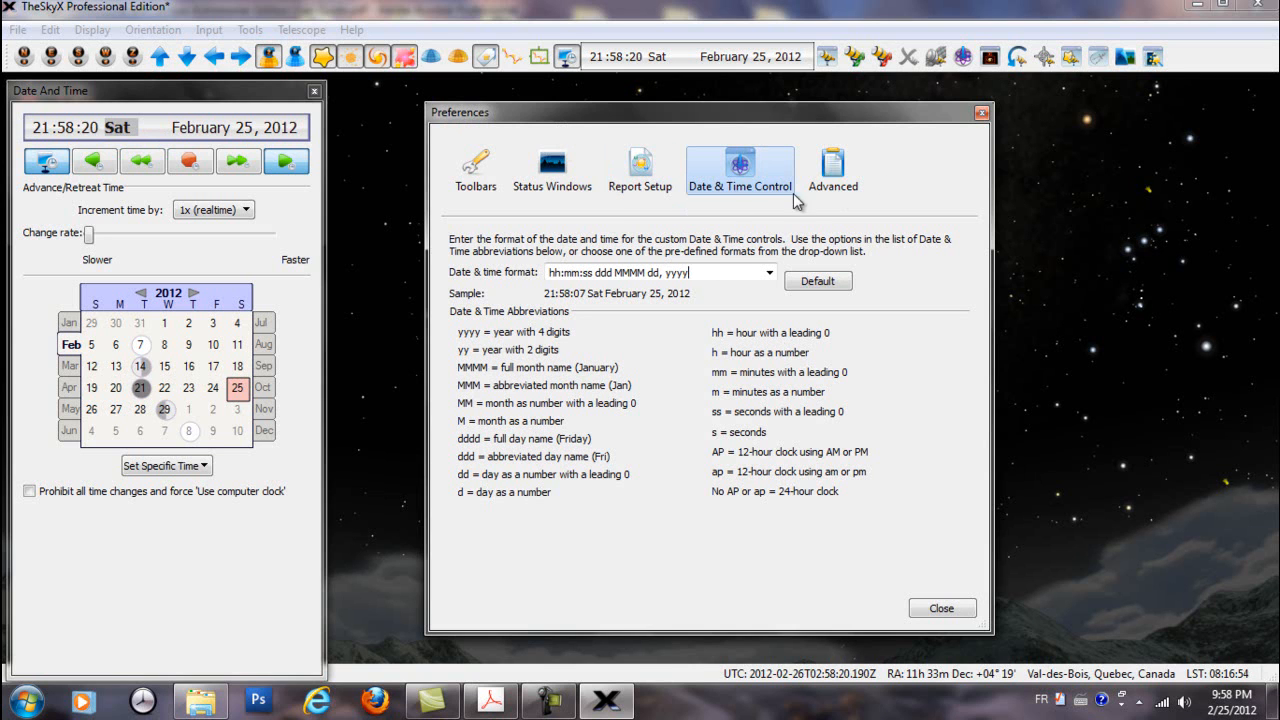
left_click(982, 116)
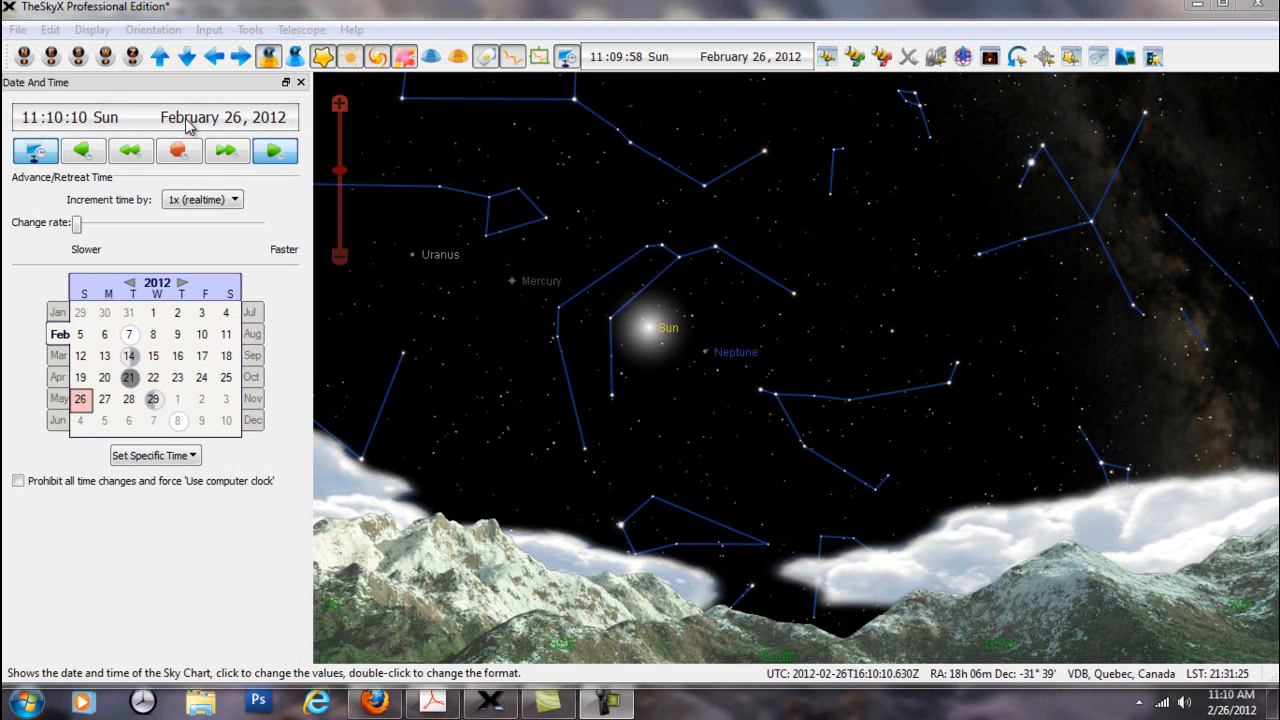
Advance the sky chart's hour into the evening in the Date and Time panel, and bring it back to 12
left_click(30, 120)
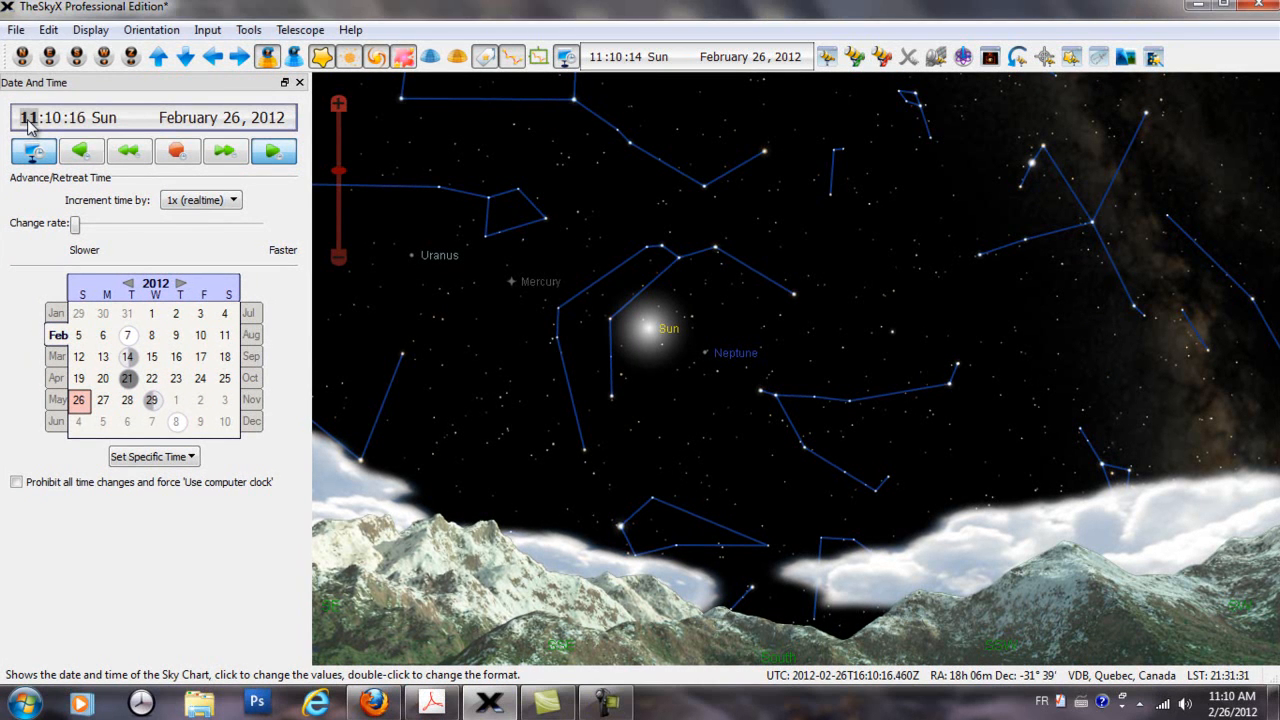
scroll(28, 126, "up", 8)
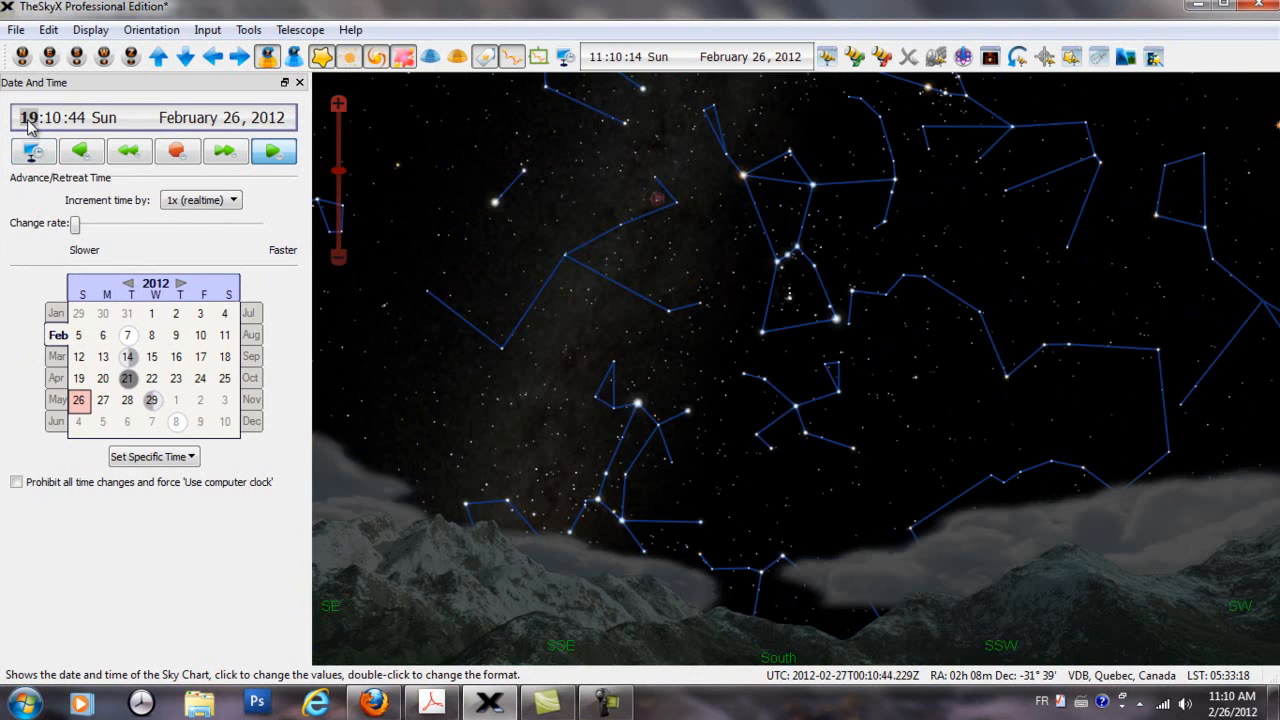
scroll(29, 119, "up", 5)
scroll(28, 121, "down", 8)
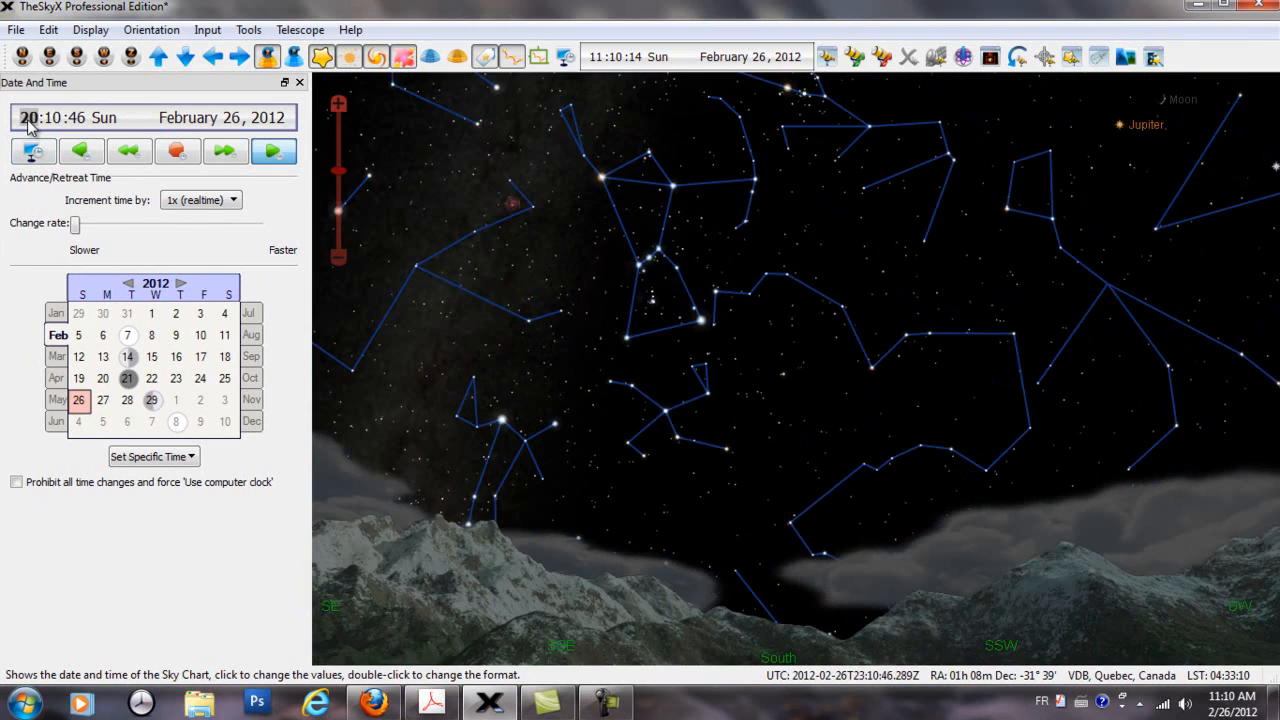
scroll(28, 121, "down", 3)
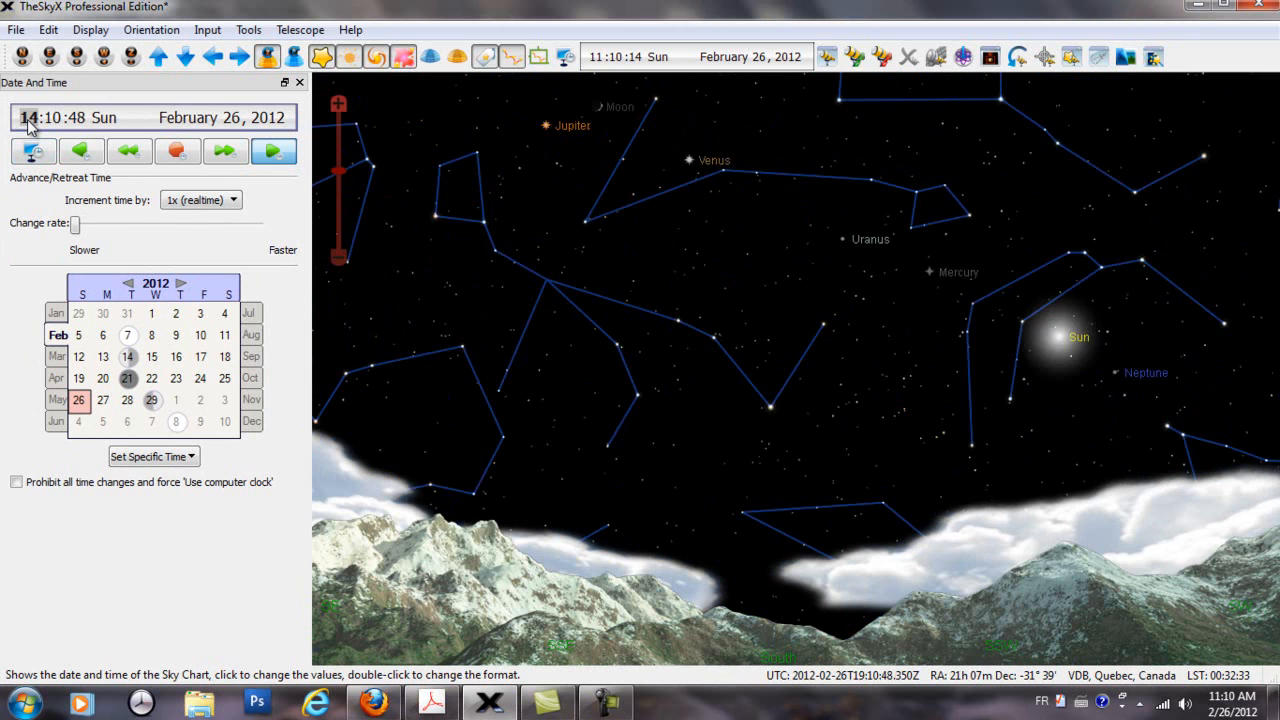
scroll(28, 121, "down", 1)
Raise the sky chart's minutes to 14 and lower them to 12
left_click(53, 119)
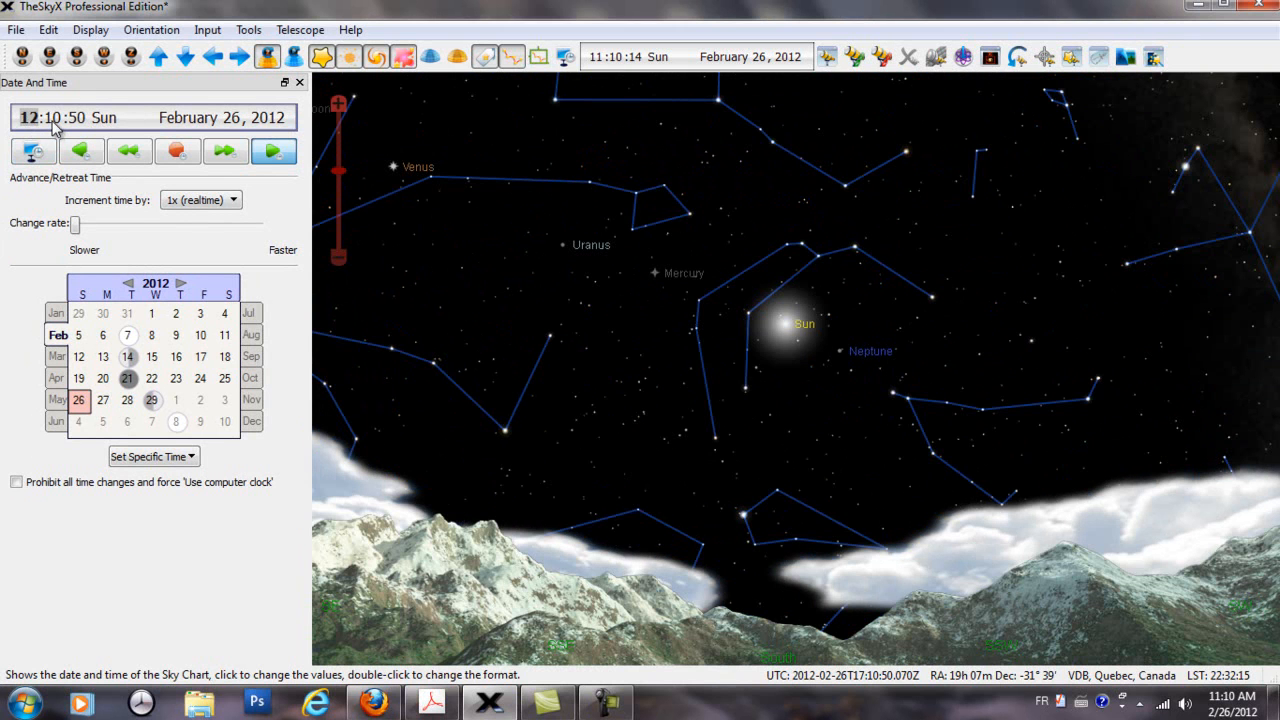
scroll(53, 119, "up", 8)
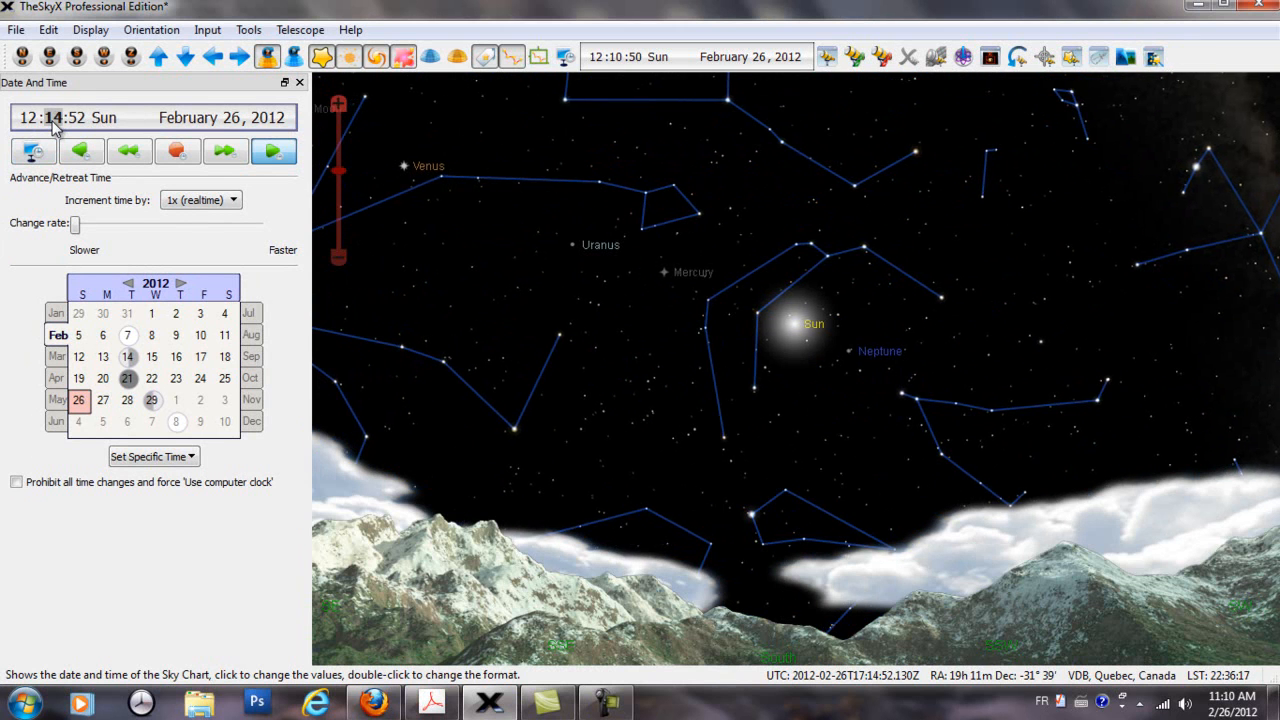
scroll(53, 119, "down", 3)
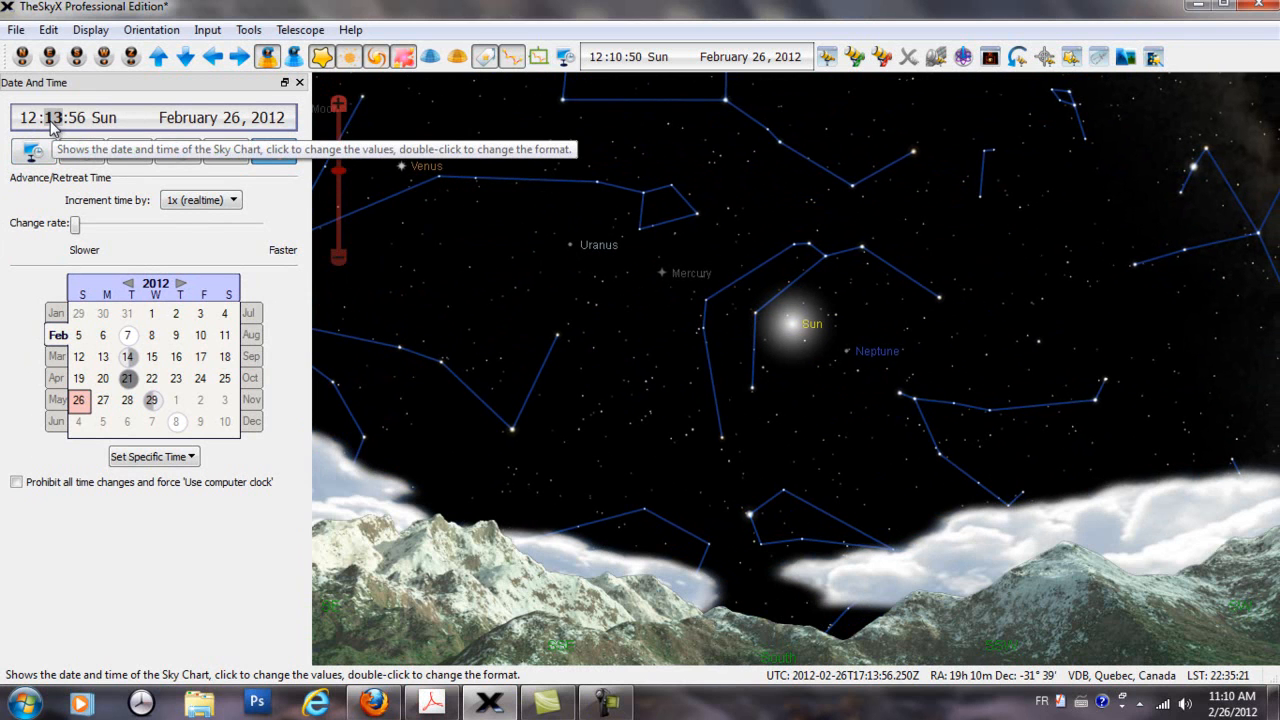
scroll(53, 119, "down", 1)
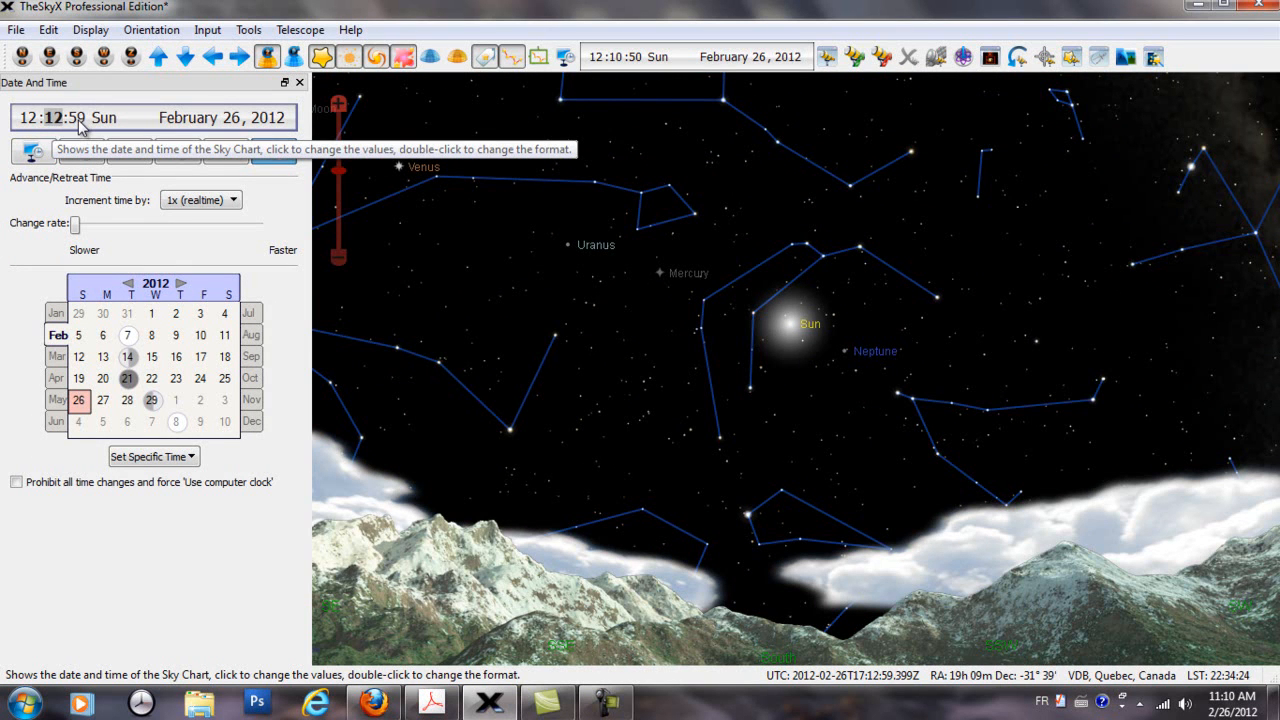
Move the sky chart's month back from the date display to September 2011 or earlier, and forward to December 2011
left_click(79, 119)
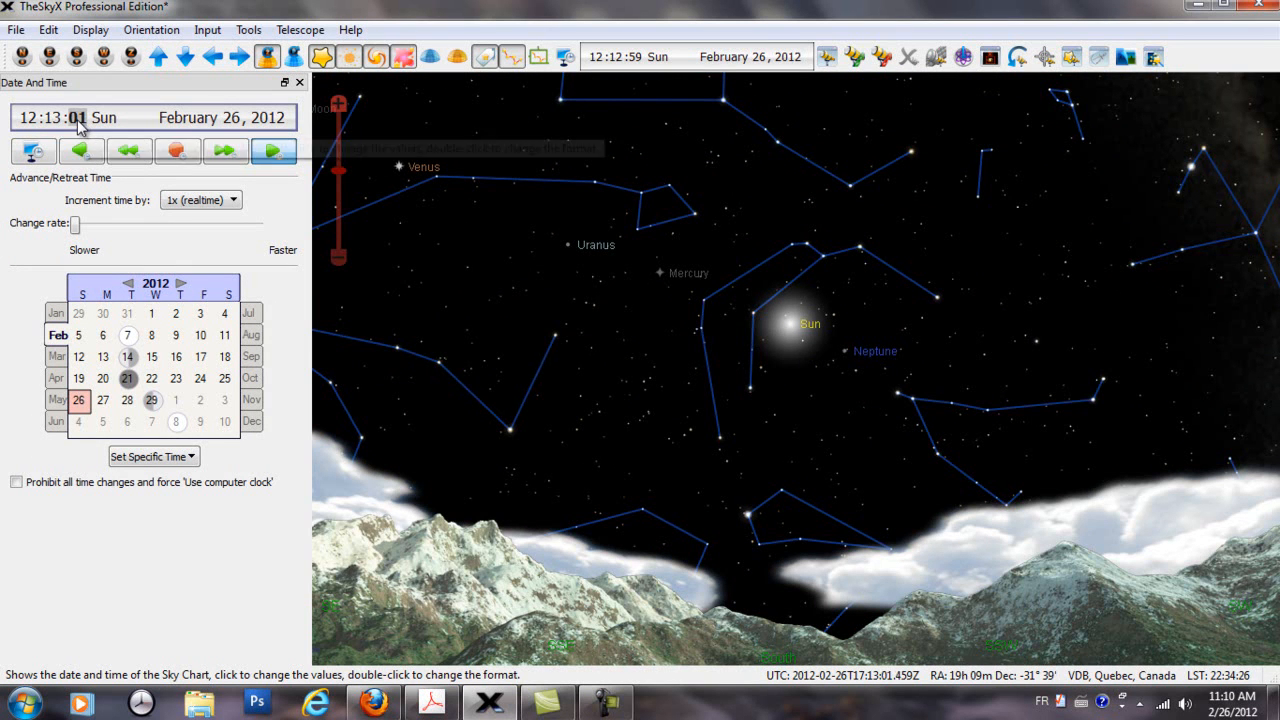
left_click(178, 120)
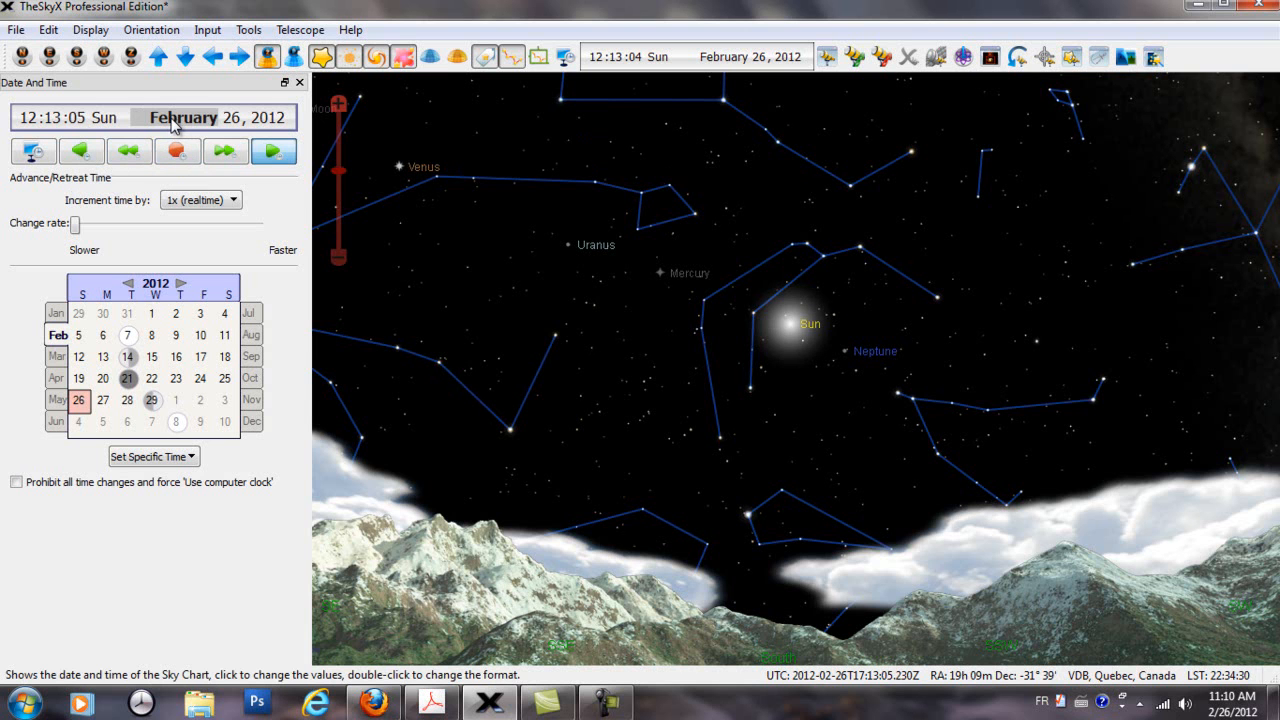
scroll(174, 121, "down", 5)
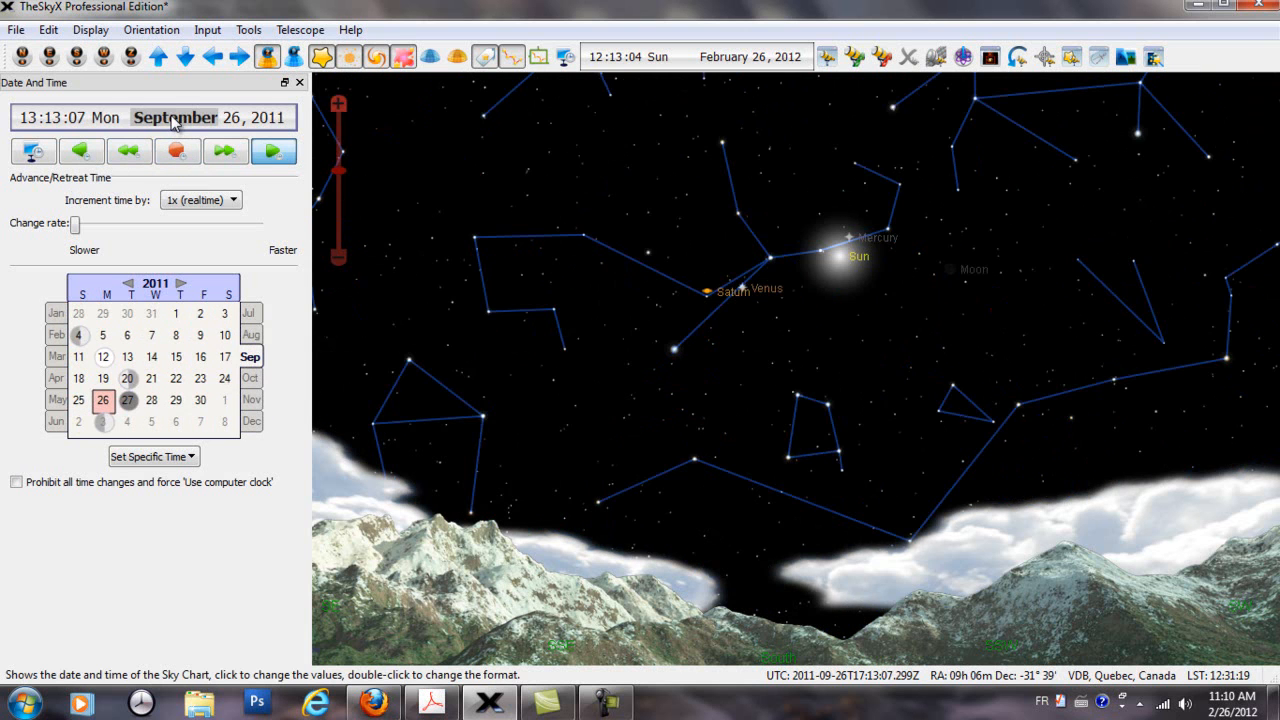
scroll(172, 121, "down", 1)
scroll(172, 120, "up", 3)
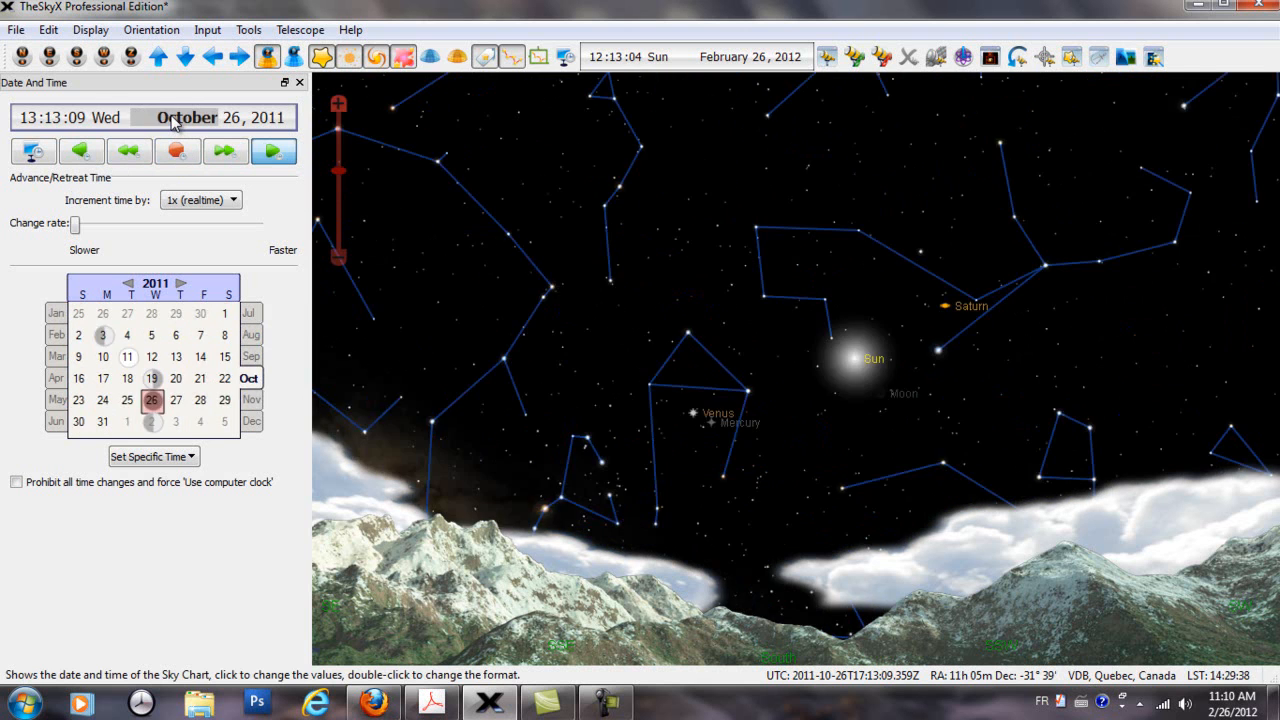
scroll(174, 121, "up", 1)
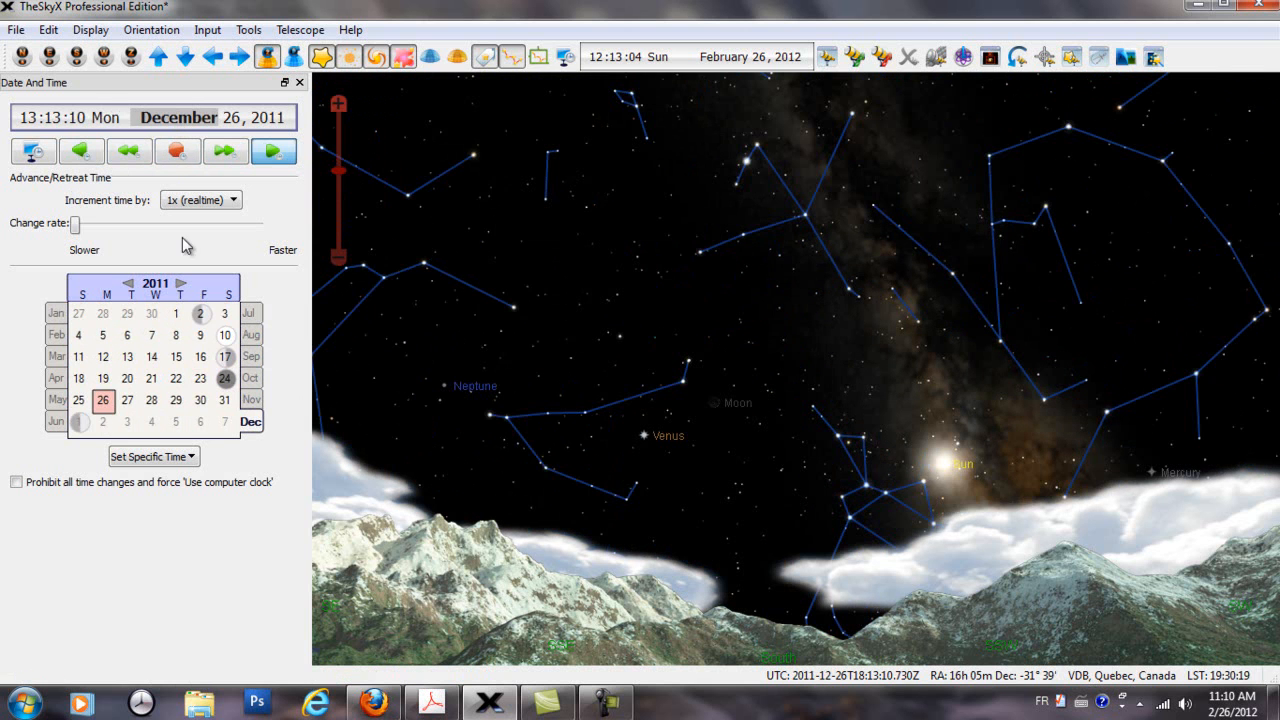
Switch the calendar's month to August, October and November 2011
left_click(249, 336)
left_click(251, 378)
left_click(250, 400)
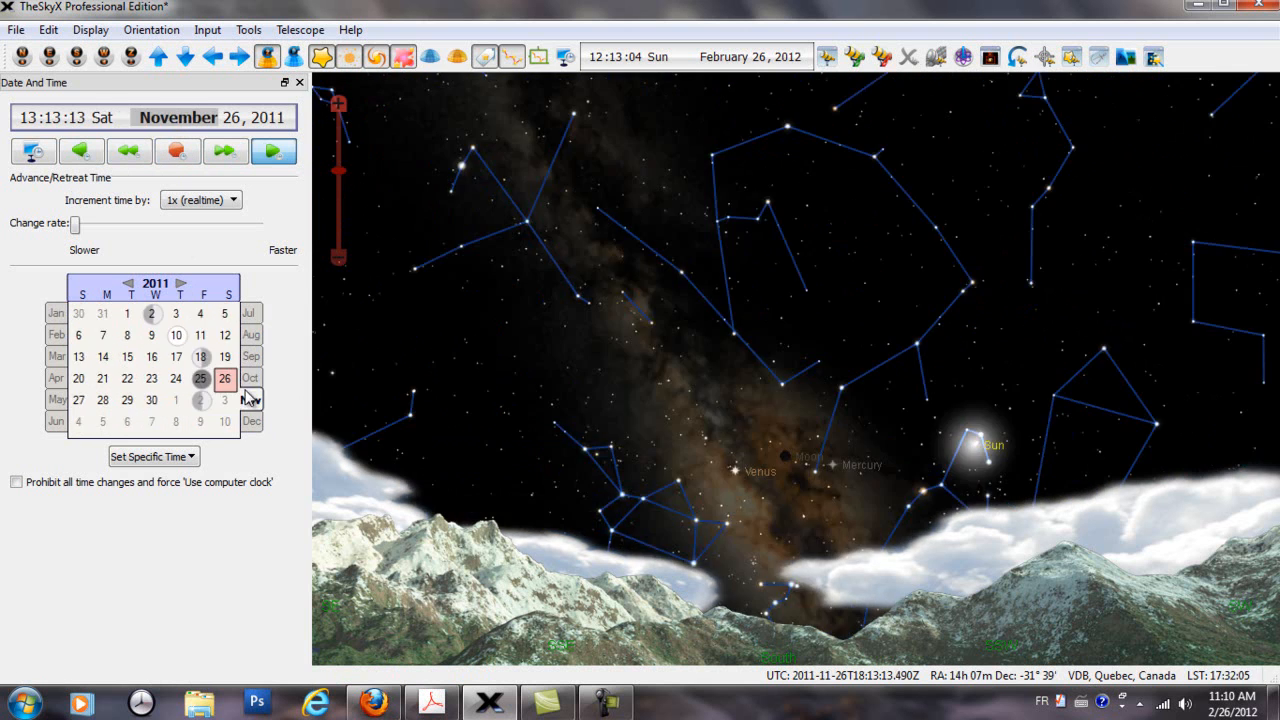
Raise the year in the sky chart's date display and lower it back to 2011
left_click(268, 118)
scroll(270, 120, "up", 3)
scroll(270, 120, "up", 2)
scroll(270, 120, "down", 3)
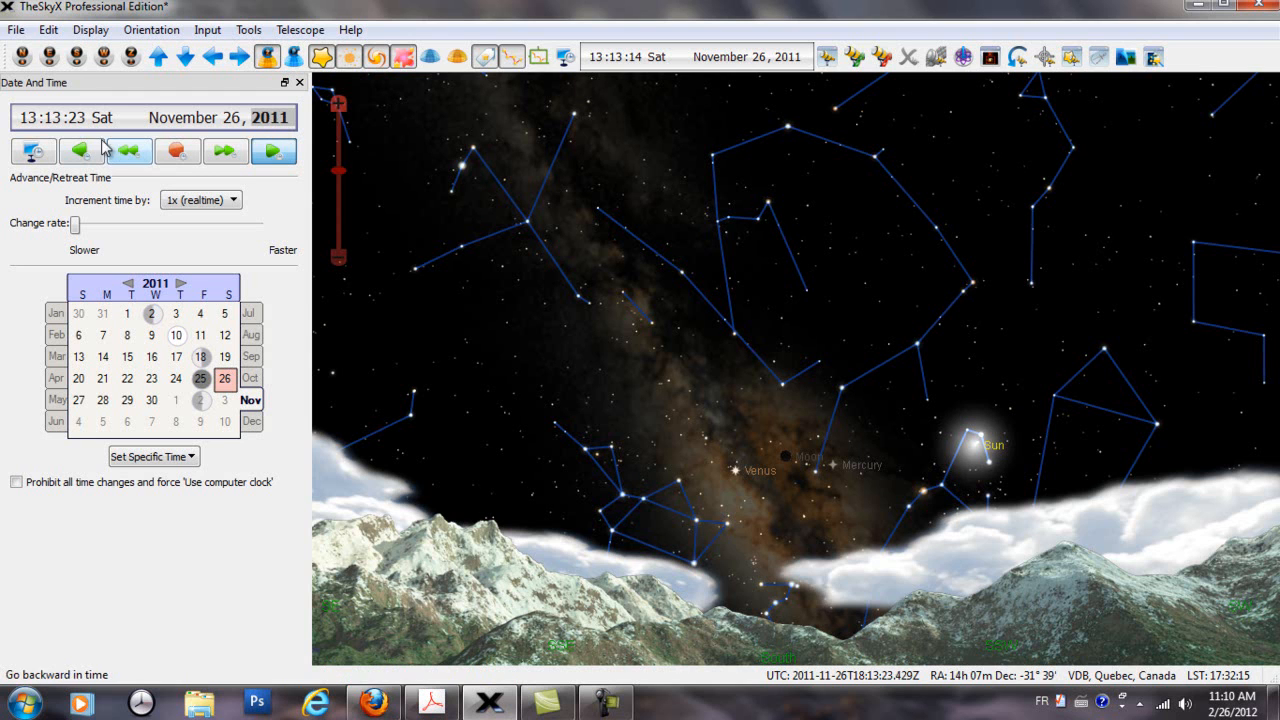
left_click(56, 124)
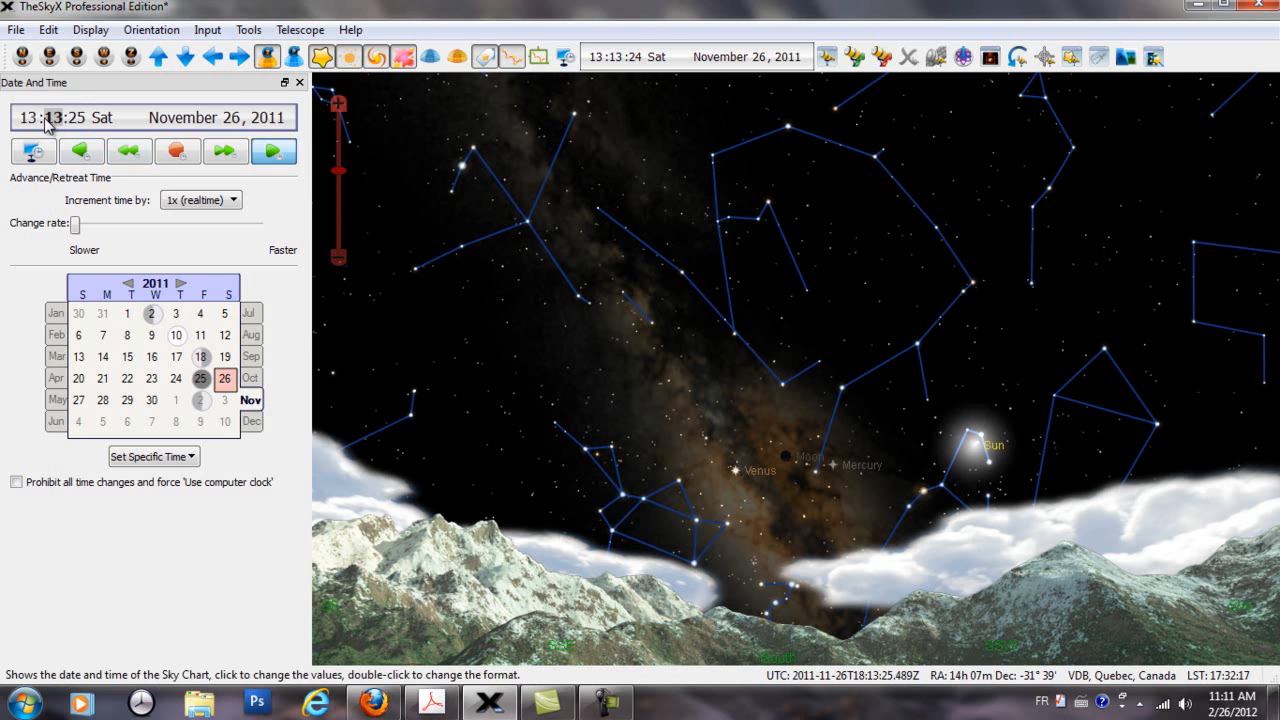
left_click(33, 121)
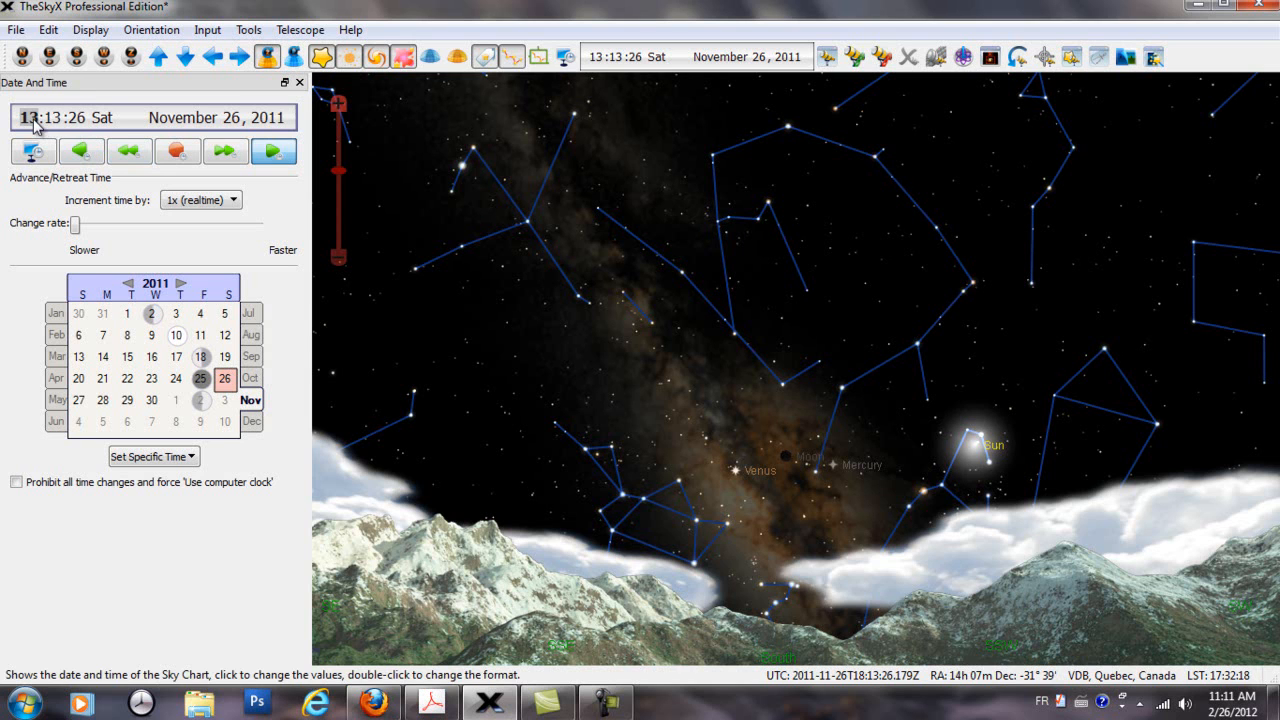
left_click(178, 119)
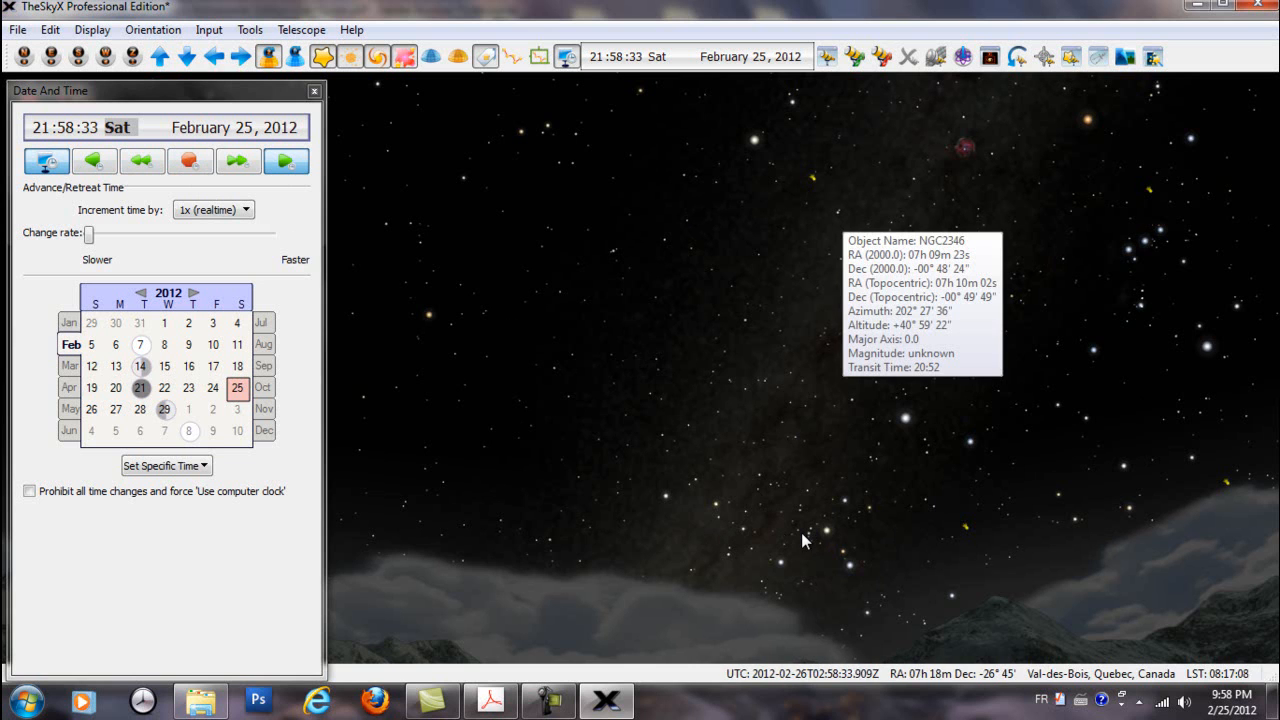
Set the sky chart to the computer clock, and turn the constellation lines on and back off
mouse_move(802, 533)
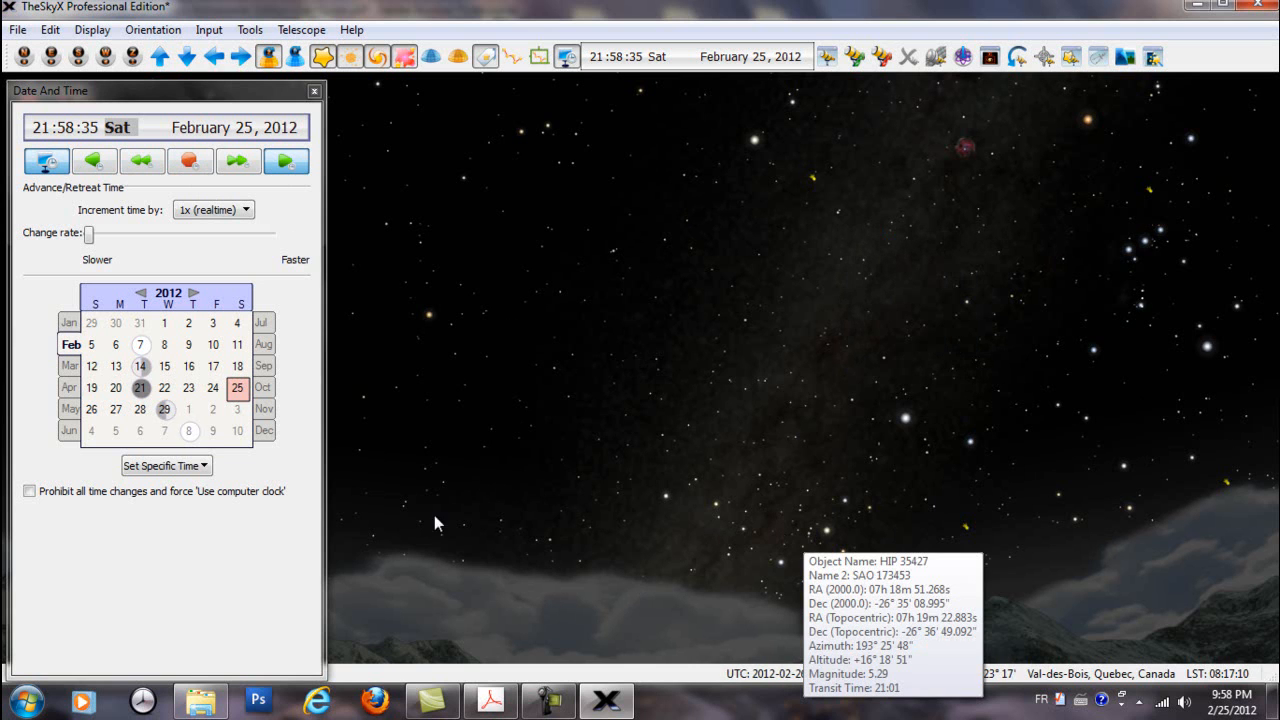
left_click(45, 166)
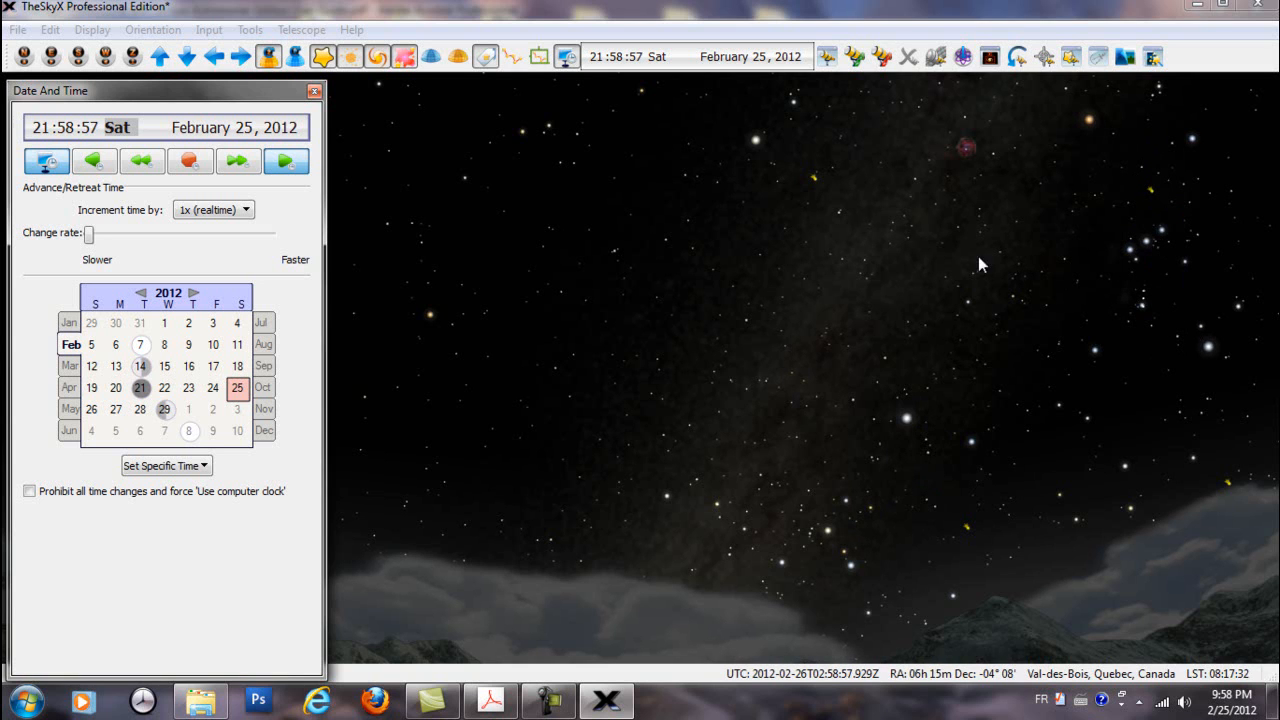
left_click(512, 58)
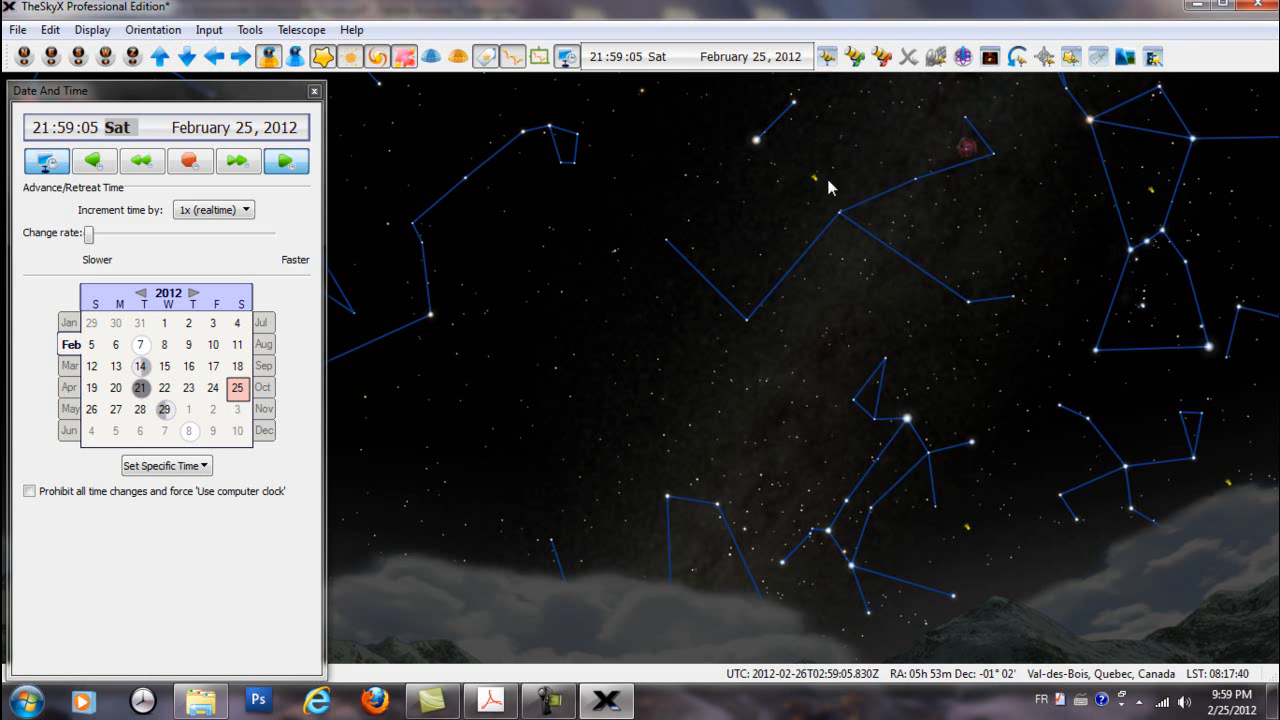
left_click(513, 58)
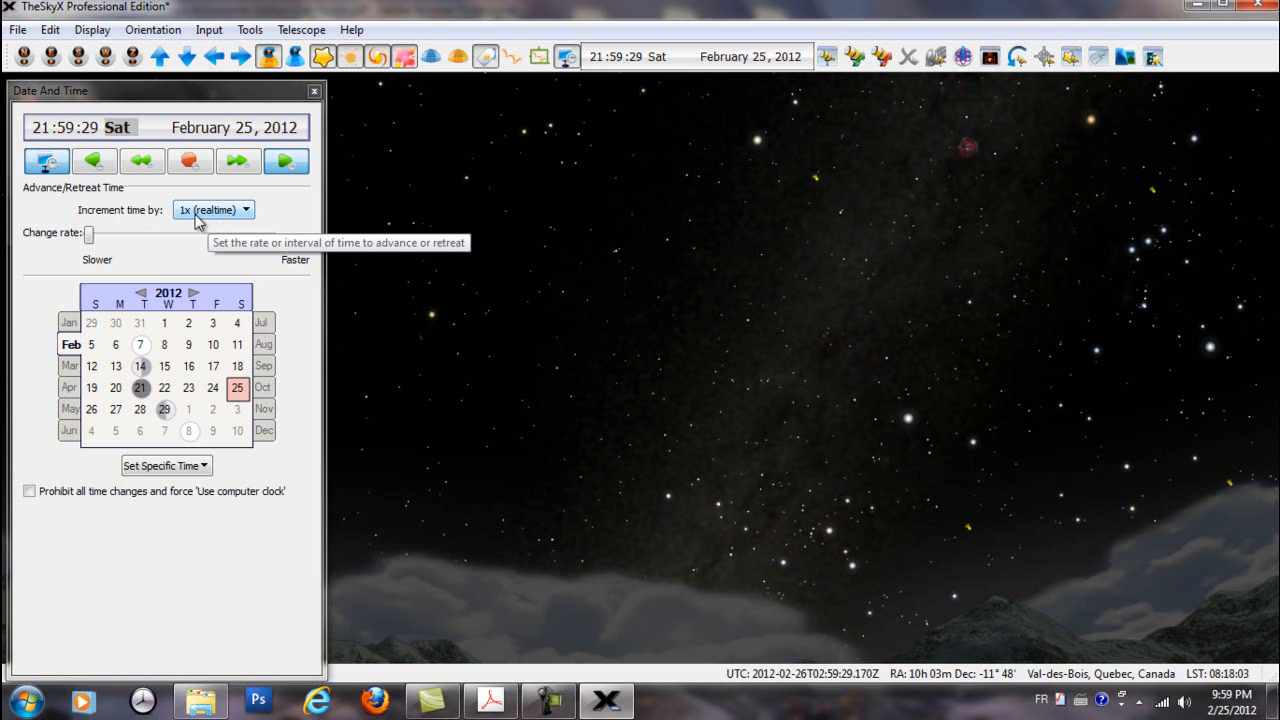
Run the sky chart's time forward with the 10000x time increment and stop it
left_click(247, 212)
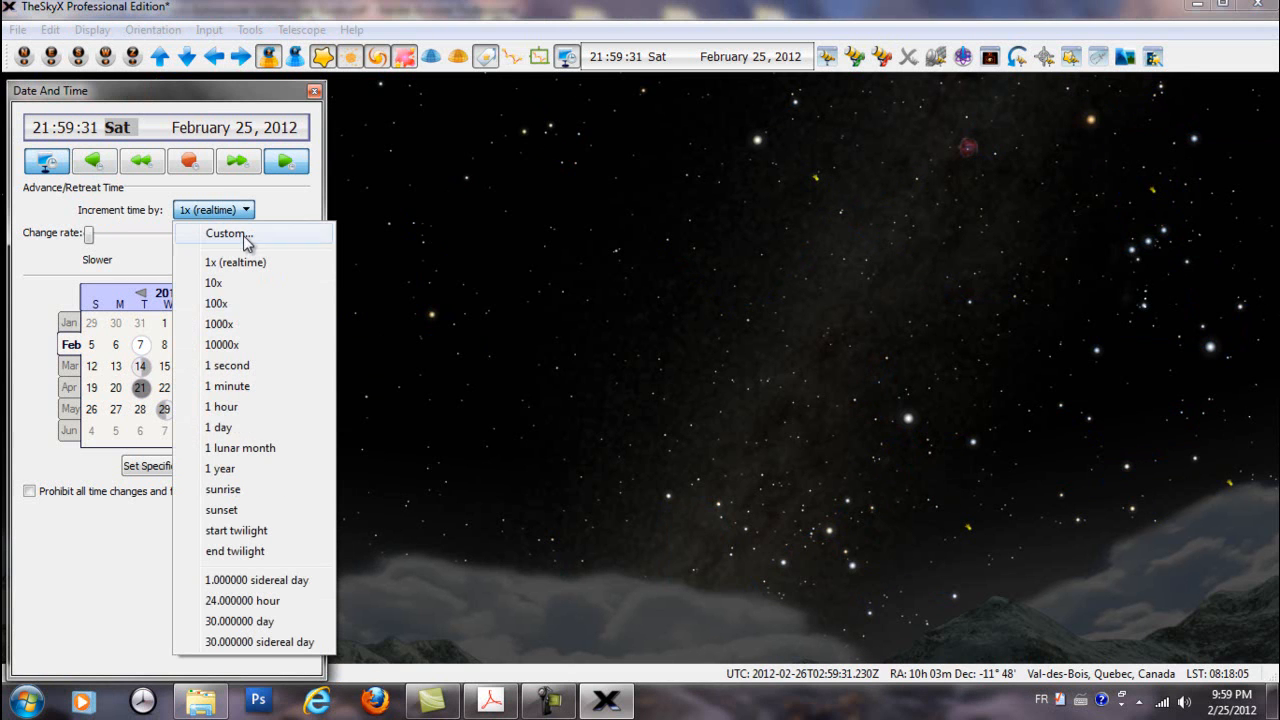
left_click(222, 345)
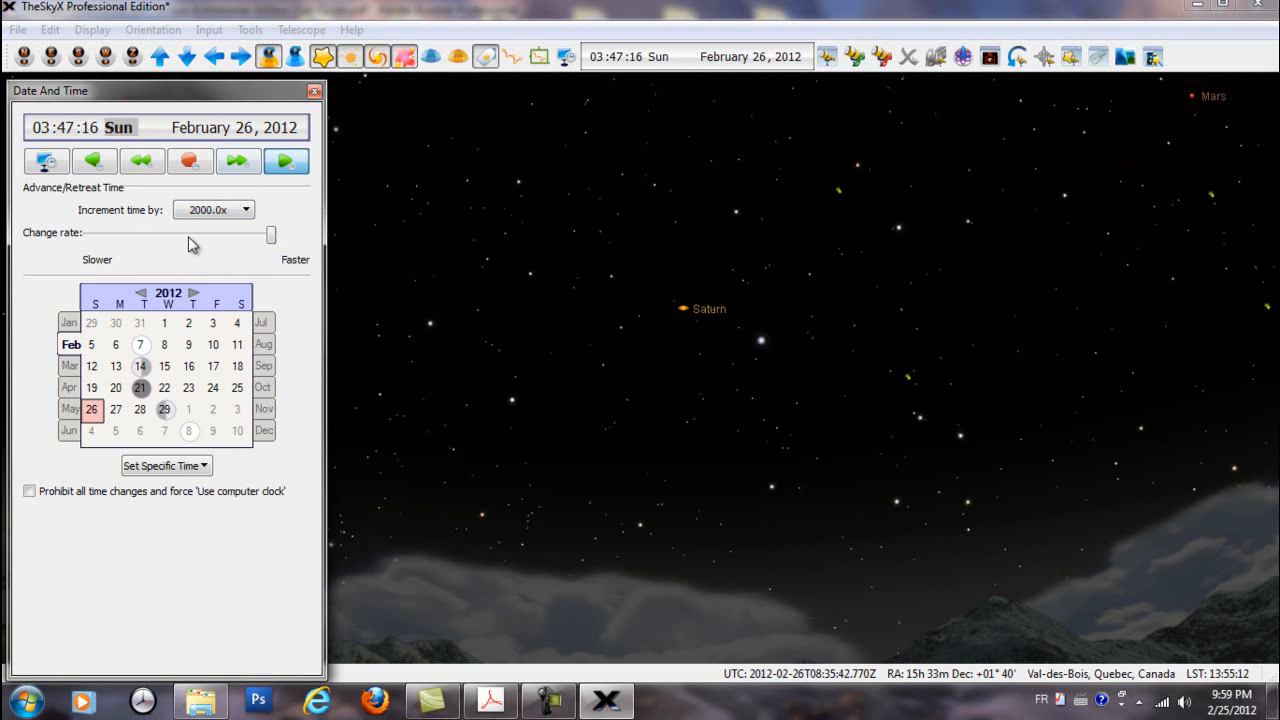
left_click(191, 166)
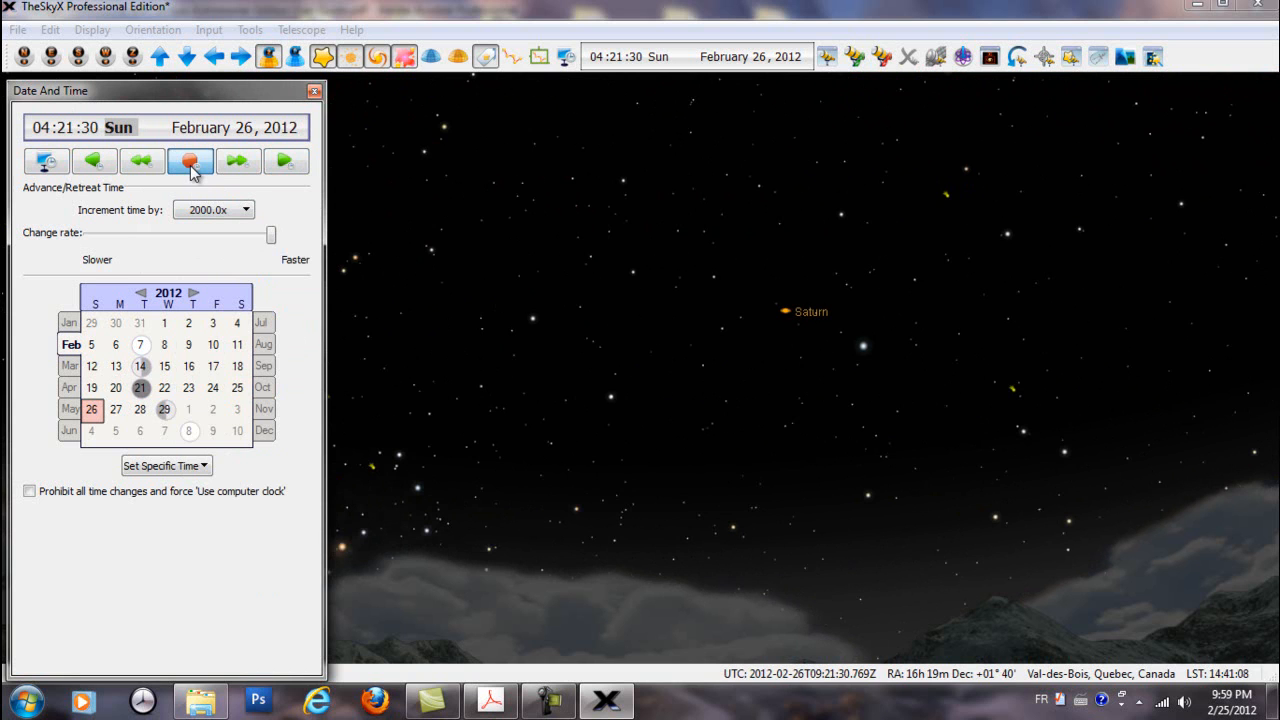
Step the stopped sky chart forward and backward in time, and return it to the computer clock
left_click(245, 167)
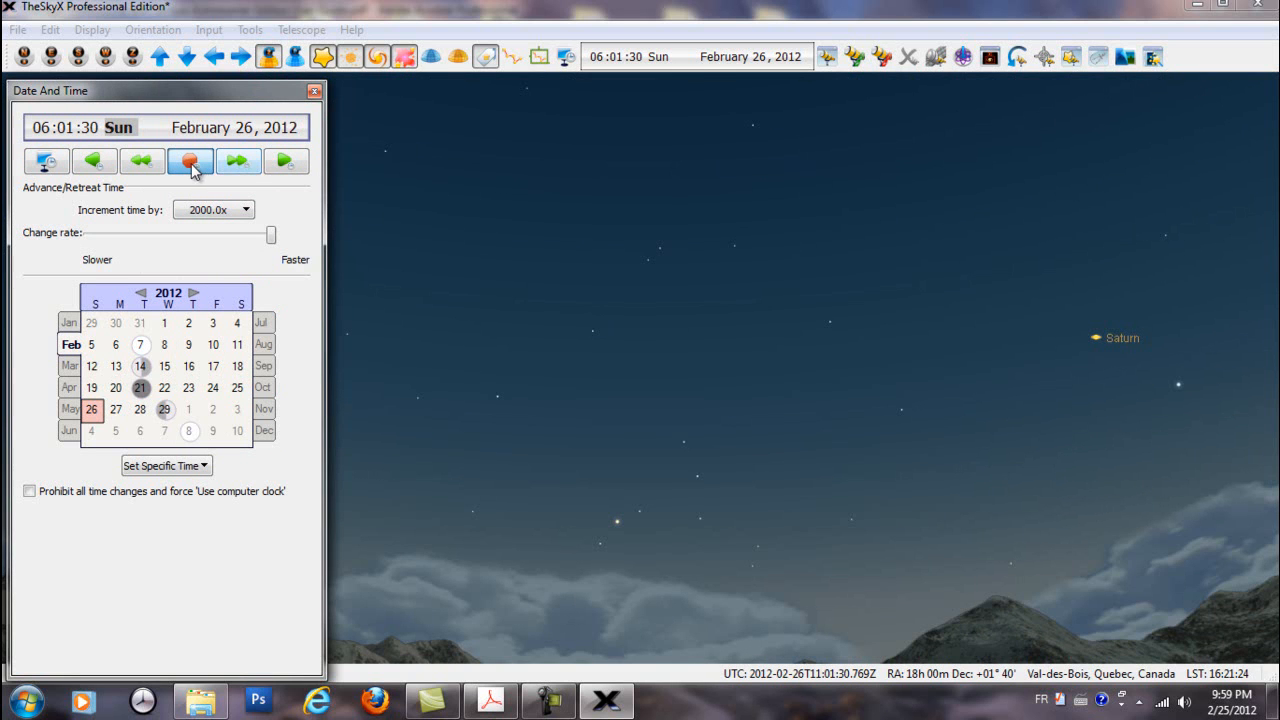
left_click(142, 163)
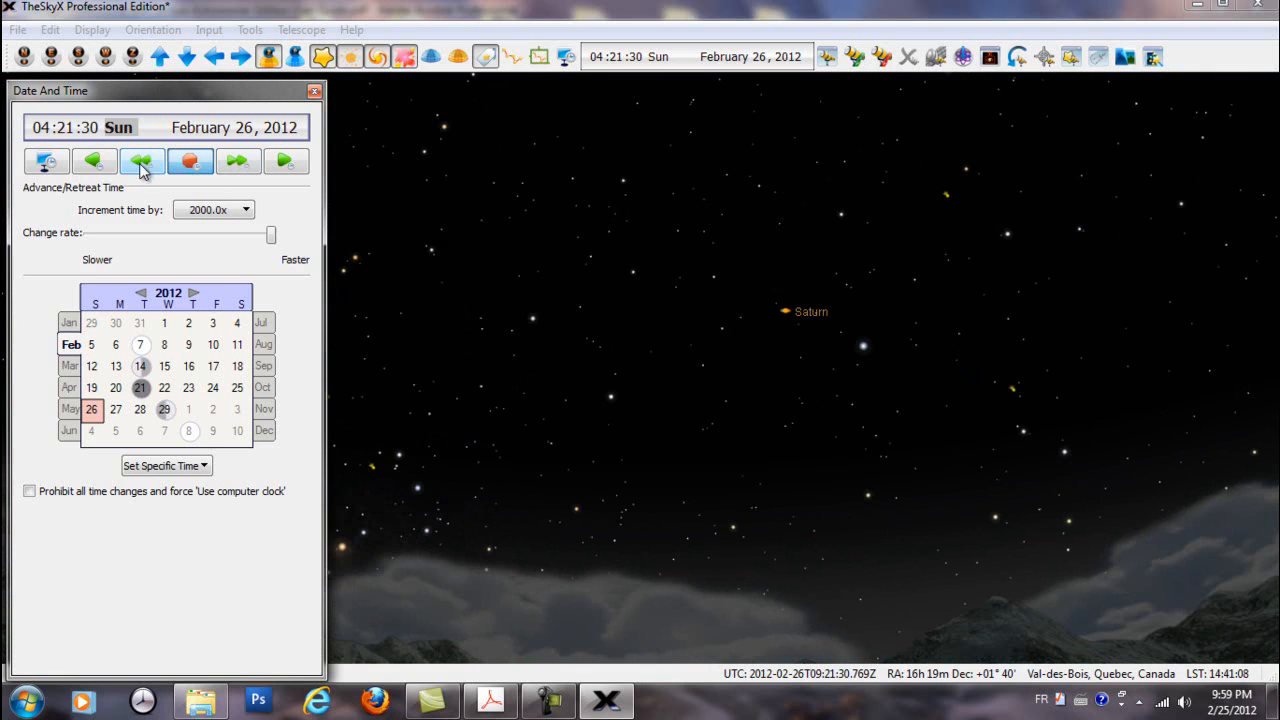
left_click(47, 163)
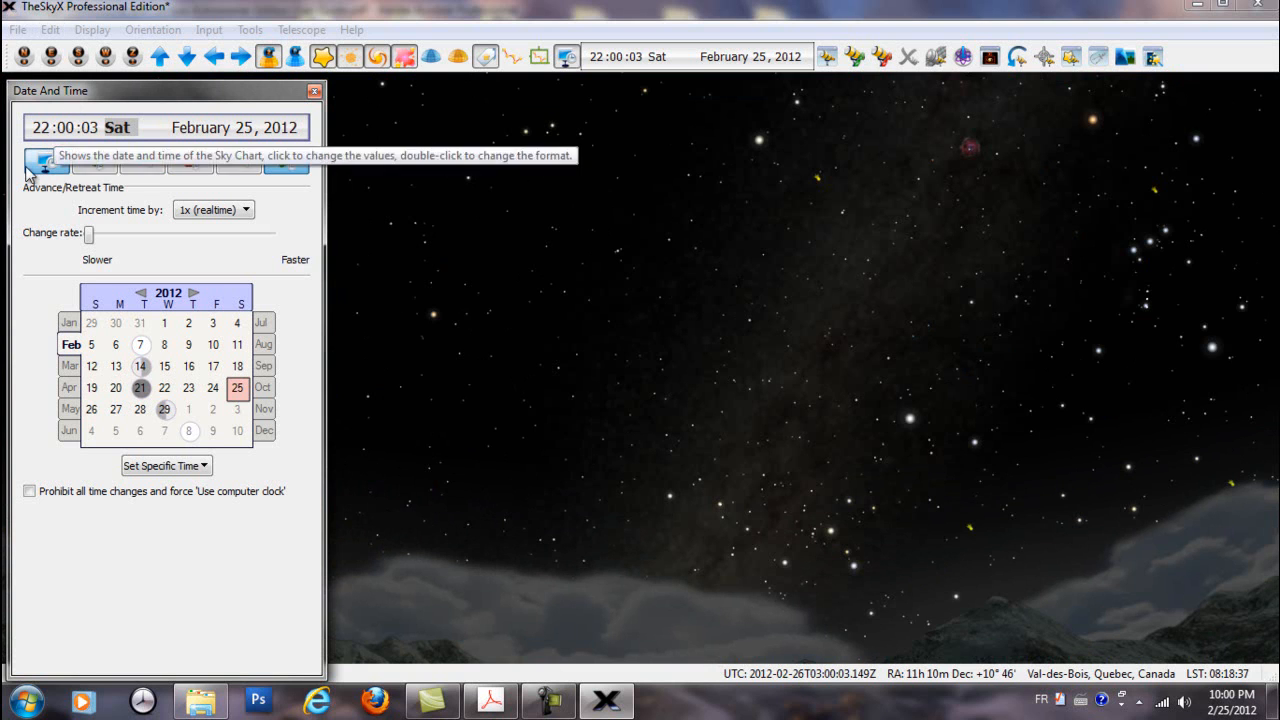
Run the sky chart's time forward in 1 minute increments and stop it
left_click(248, 210)
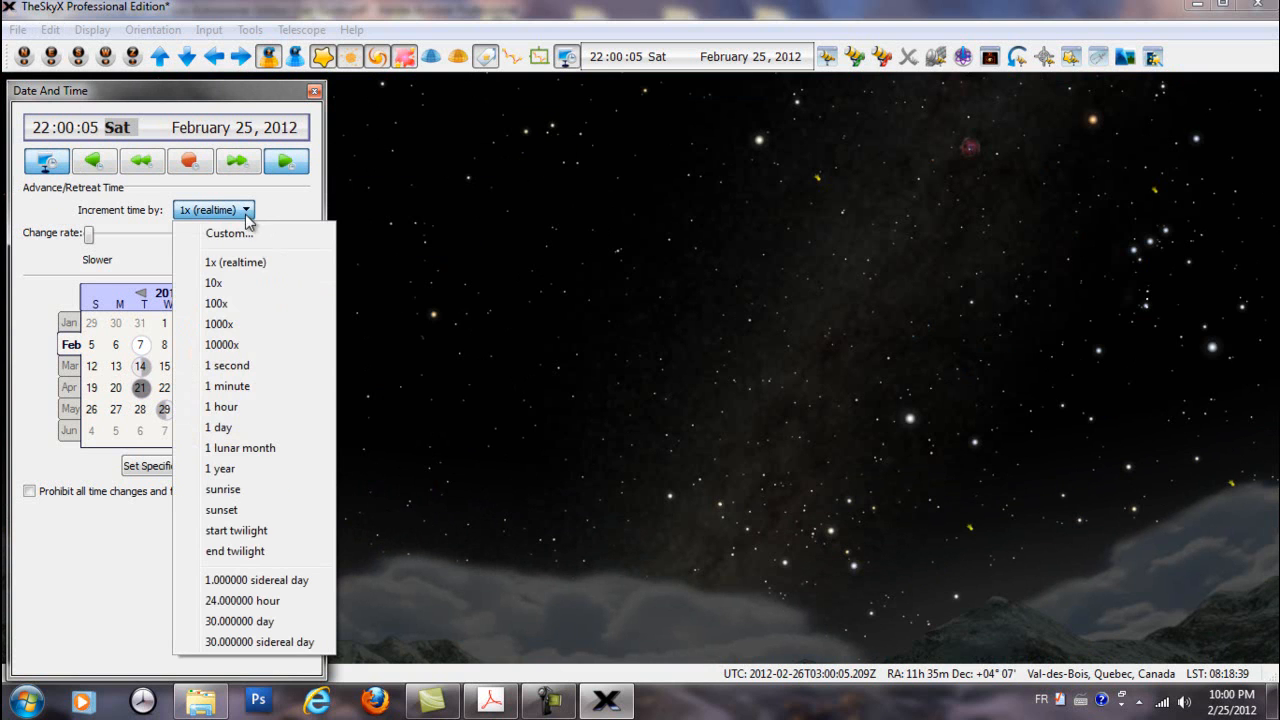
left_click(247, 387)
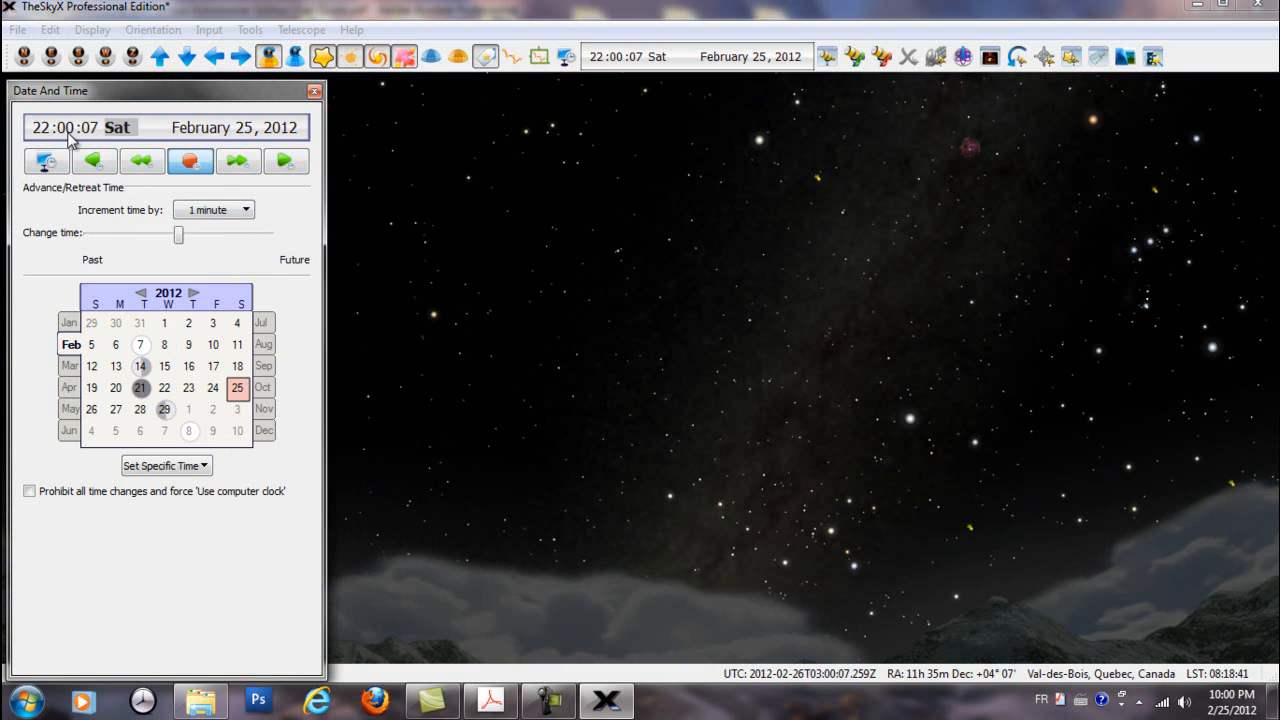
left_click(286, 161)
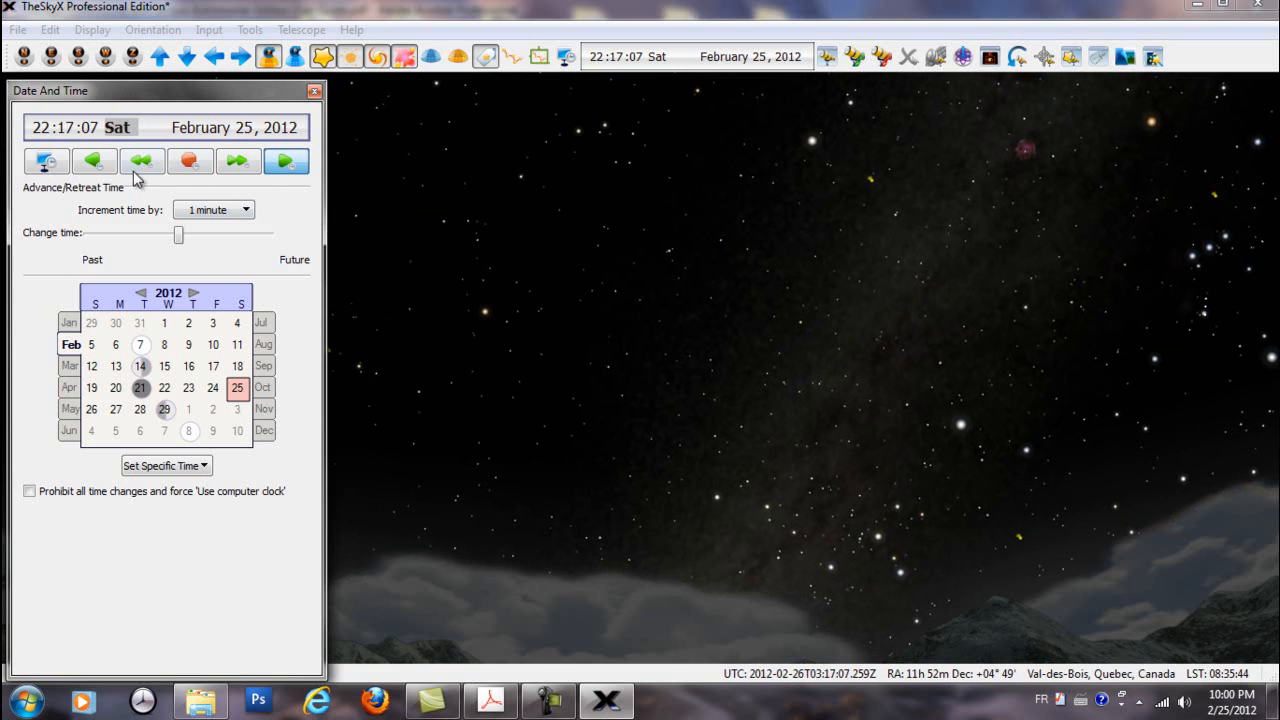
left_click(178, 164)
Run the sky chart's time forward in 1 hour increments, stop it, and return to the computer clock
left_click(247, 212)
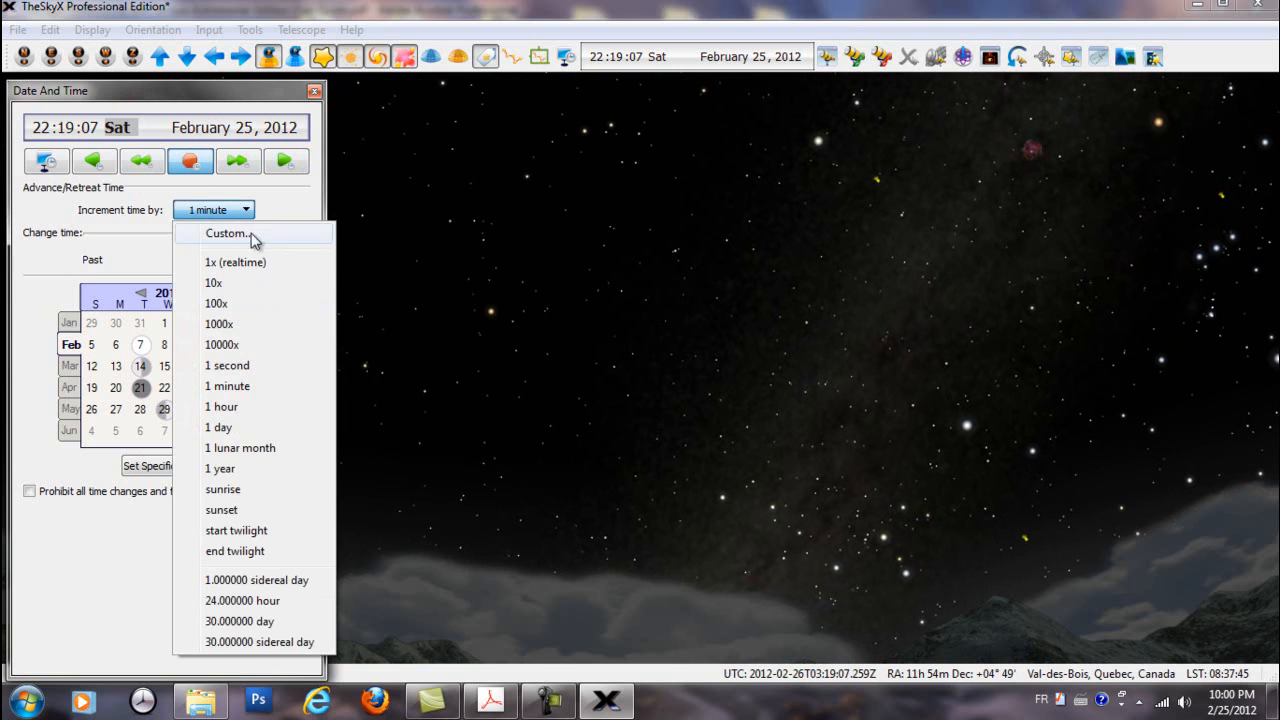
left_click(328, 428)
left_click(288, 163)
left_click(292, 165)
left_click(295, 167)
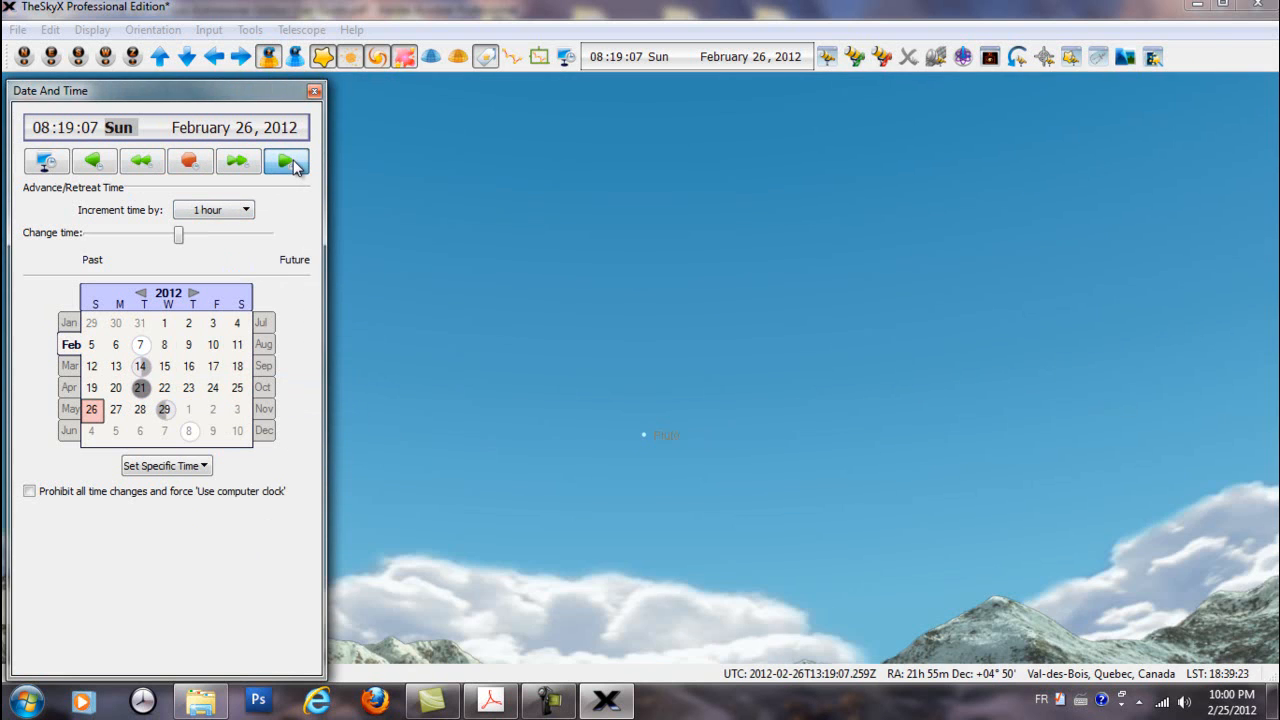
left_click(191, 165)
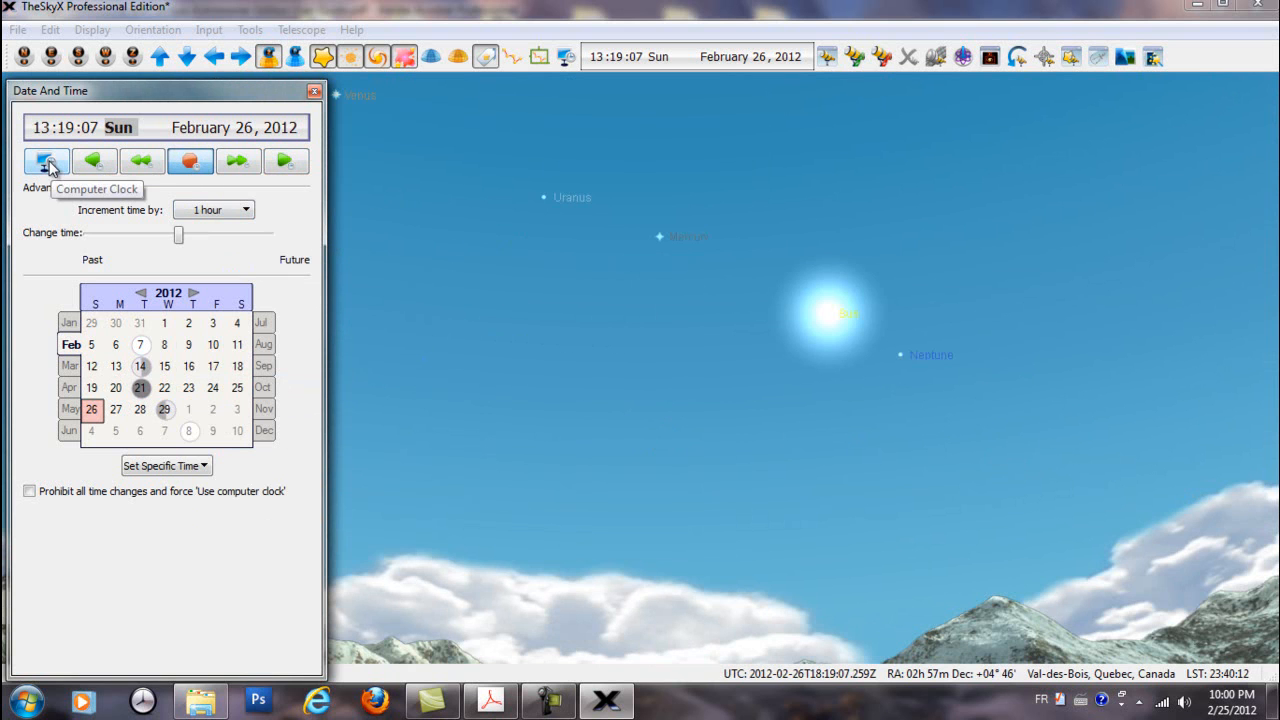
left_click(48, 166)
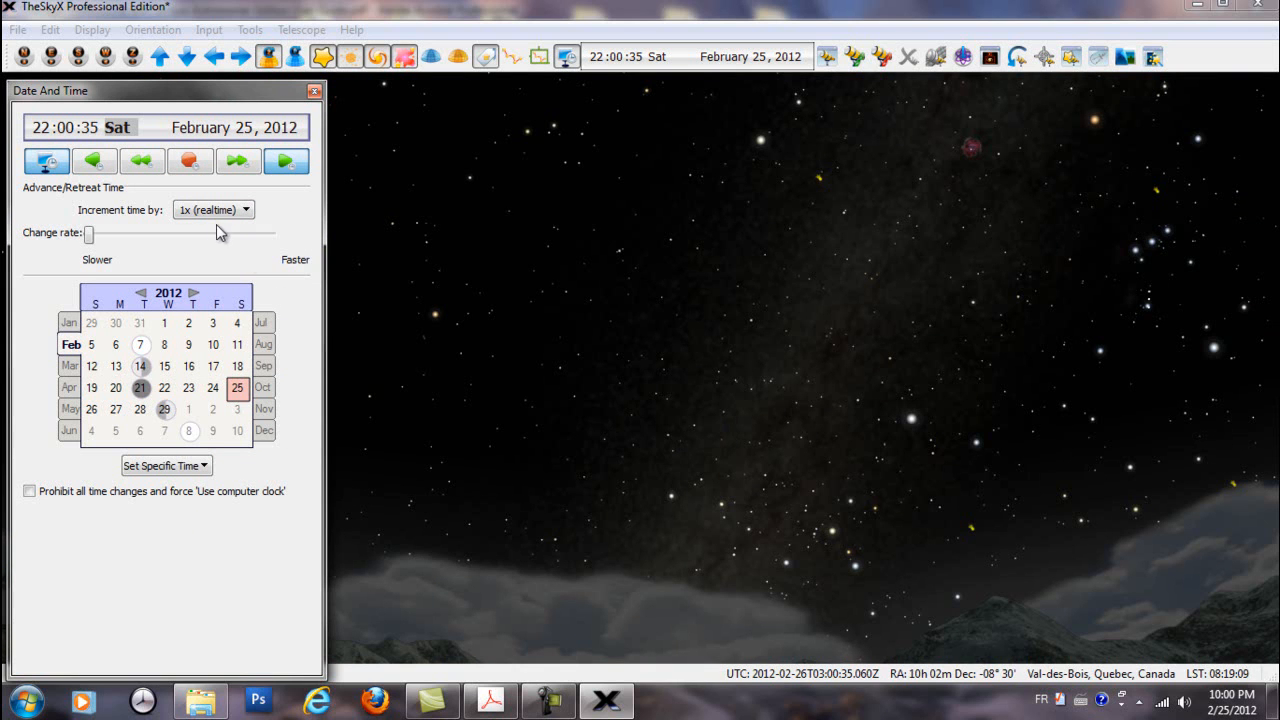
Vary the time change rate to about 550x, 1670x and 0x, and return the sky chart to the computer clock
left_click(247, 210)
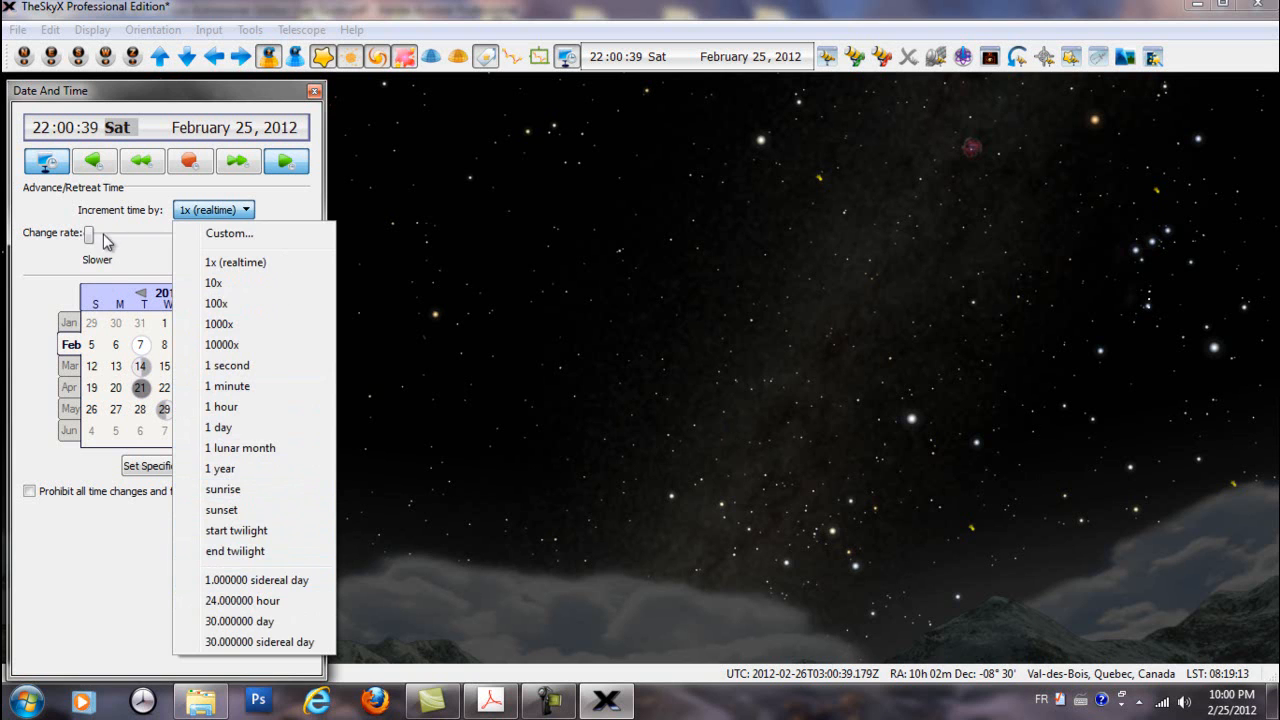
left_click(61, 258)
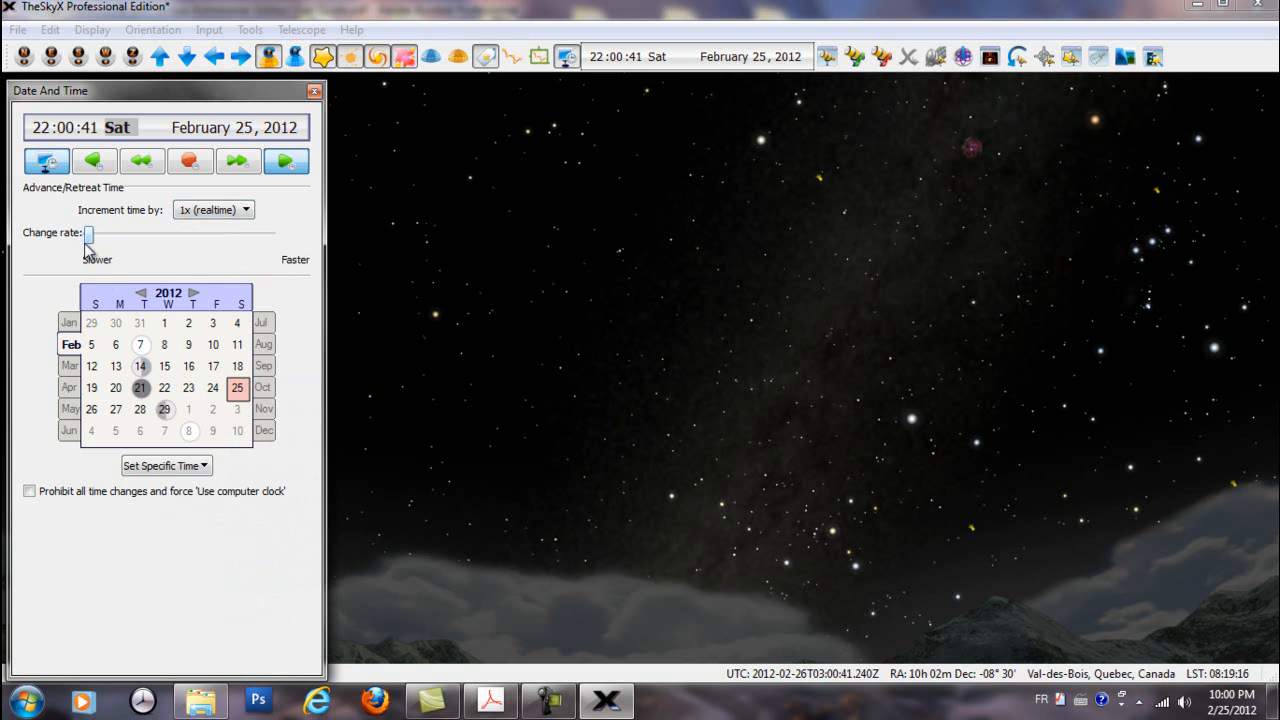
left_click_drag(90, 241, 140, 250)
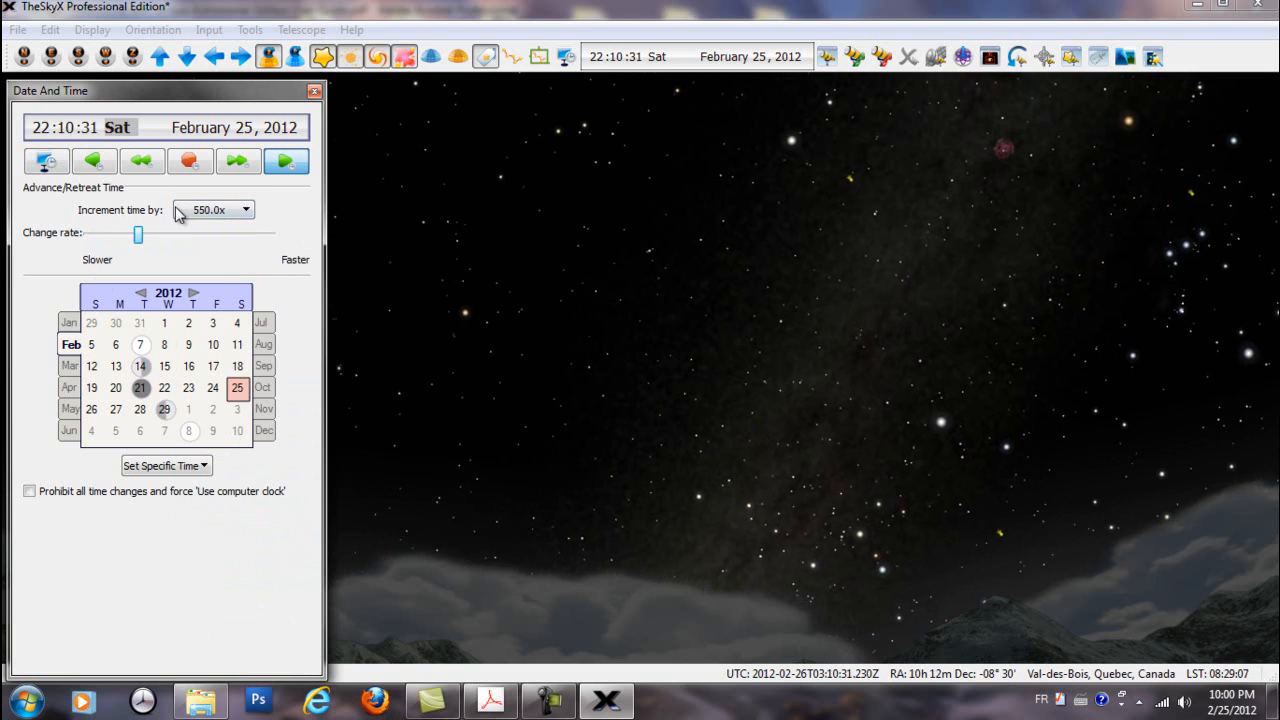
left_click_drag(138, 243, 244, 243)
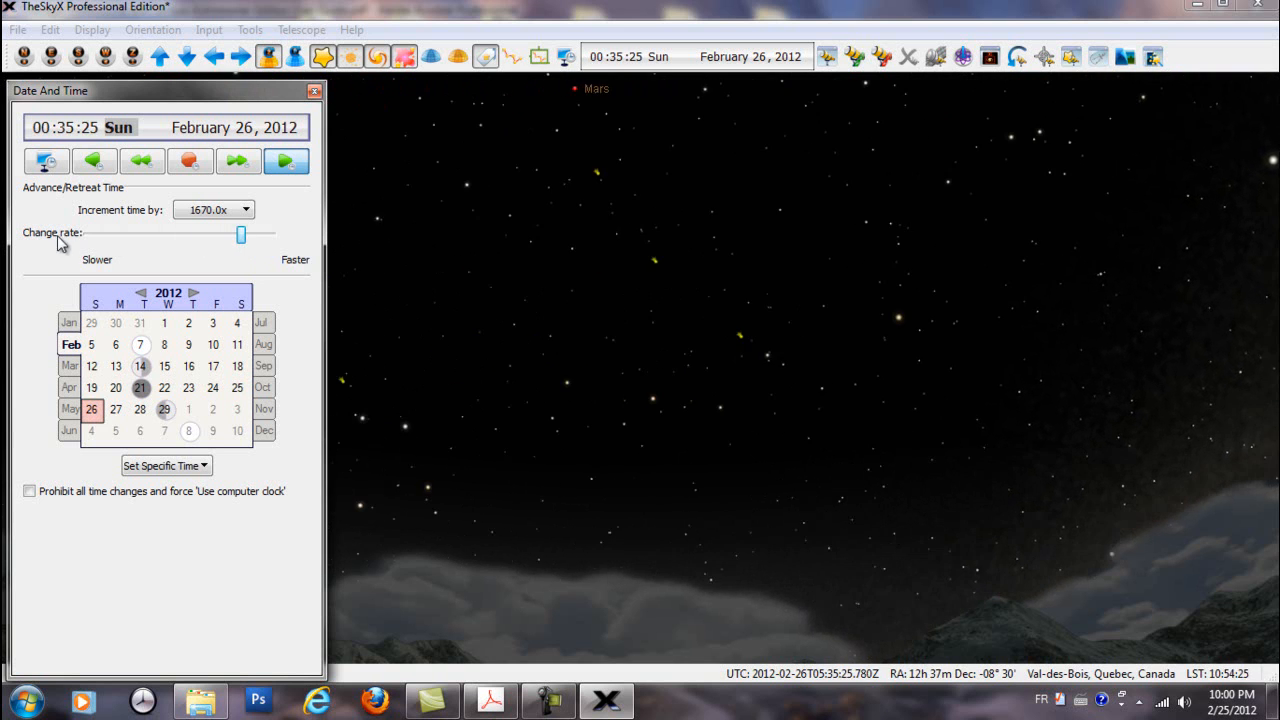
left_click_drag(243, 240, 40, 236)
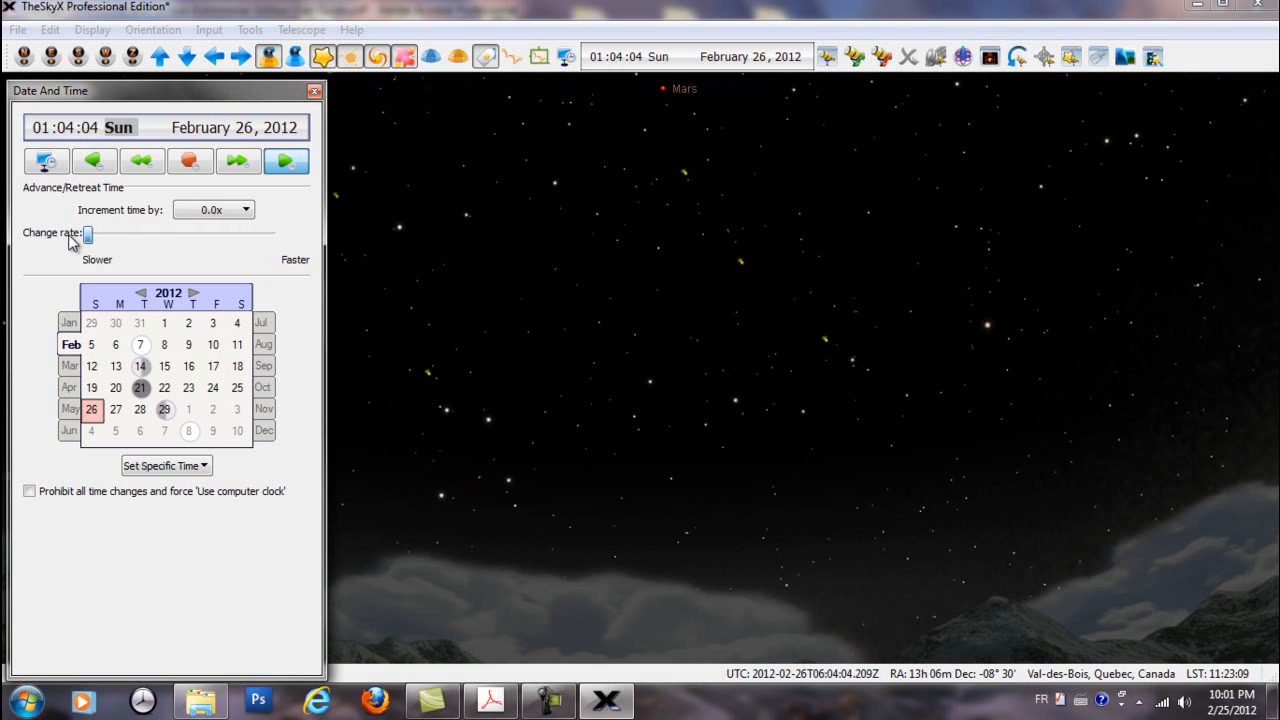
left_click(46, 163)
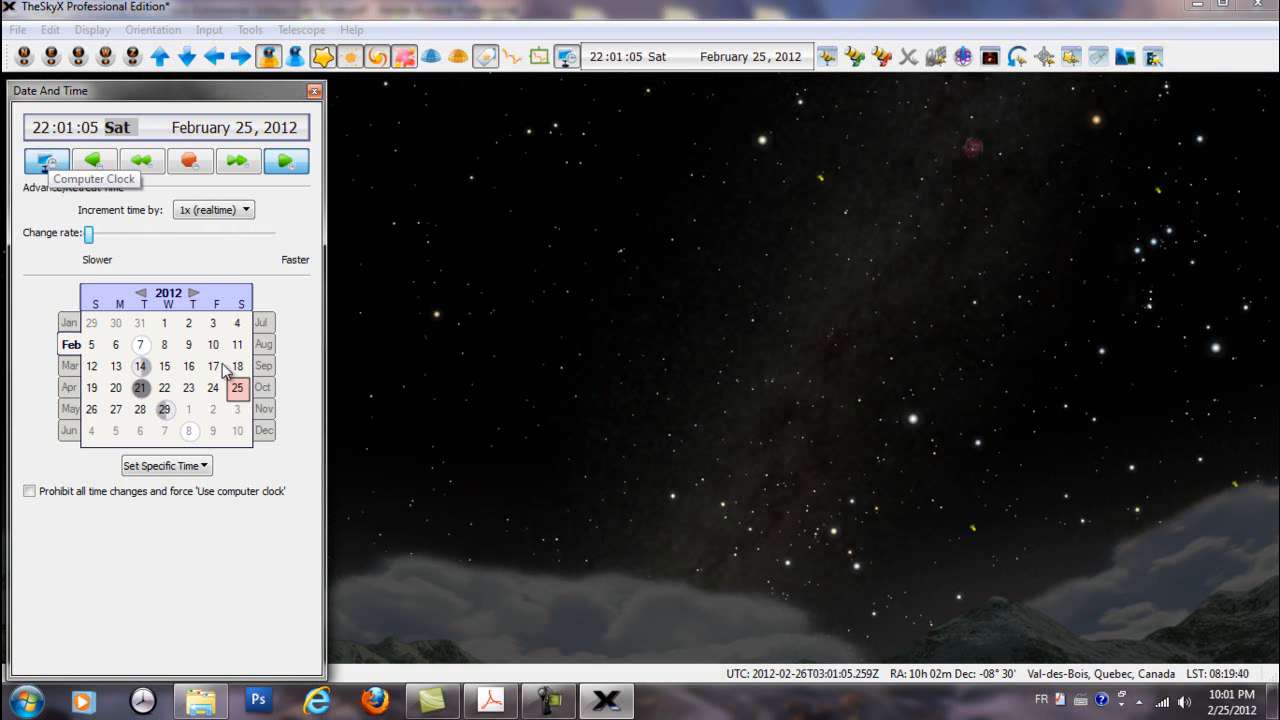
Move the calendar's year forward and back to 2012, and set the sky chart's date to February 7
left_click(193, 297)
left_click(140, 294)
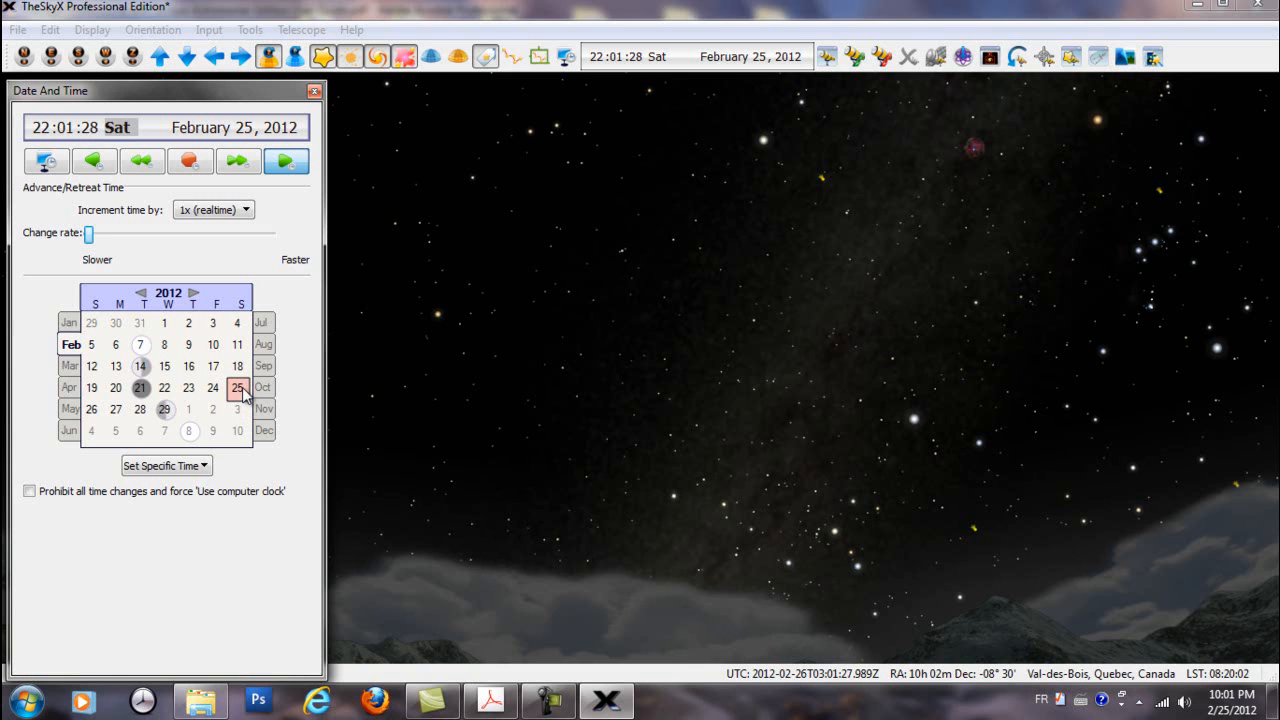
left_click(145, 345)
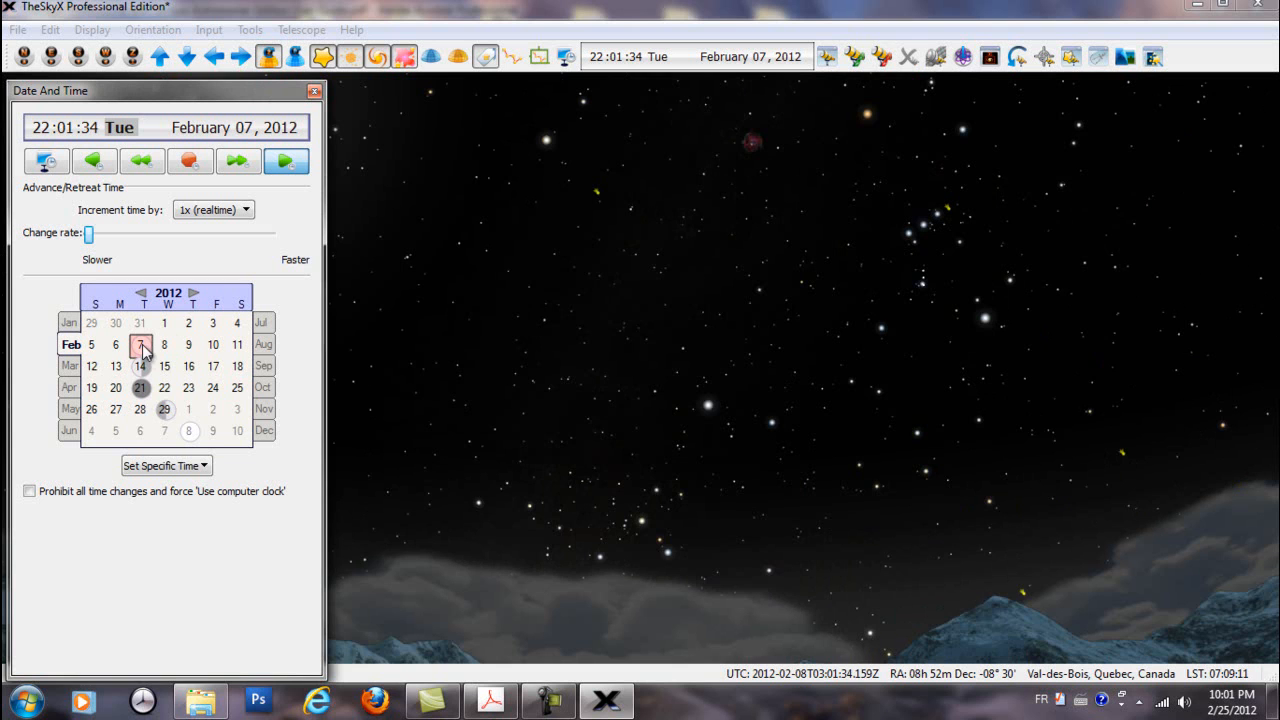
Step the sky chart's date through February's moon phase days 14, 21 and 29, and back through 21 and 14 to 7
left_click(141, 368)
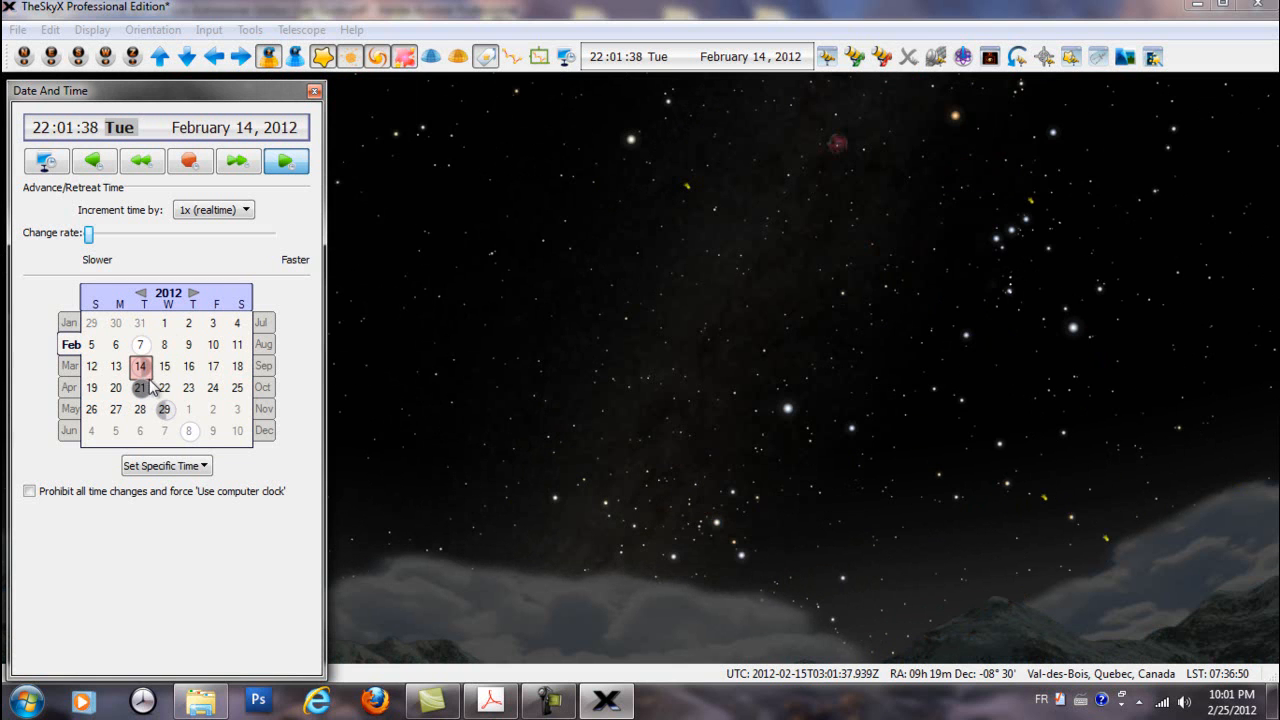
left_click(141, 392)
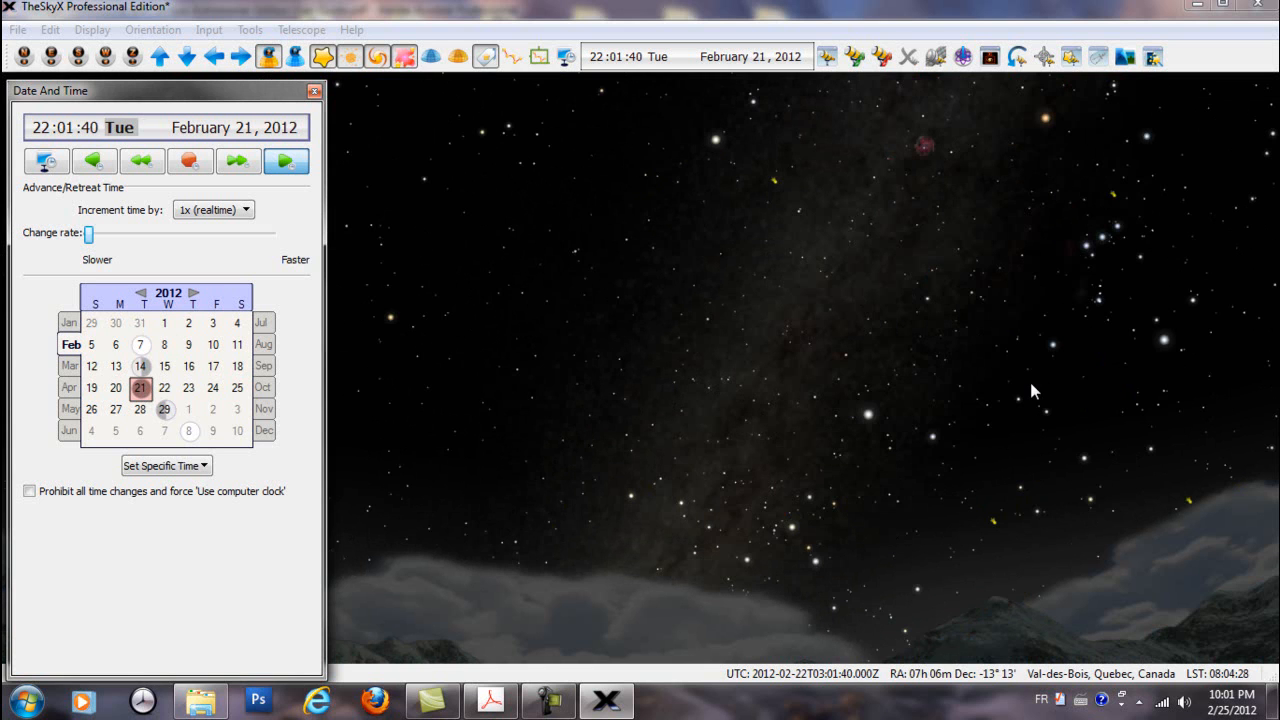
left_click(165, 410)
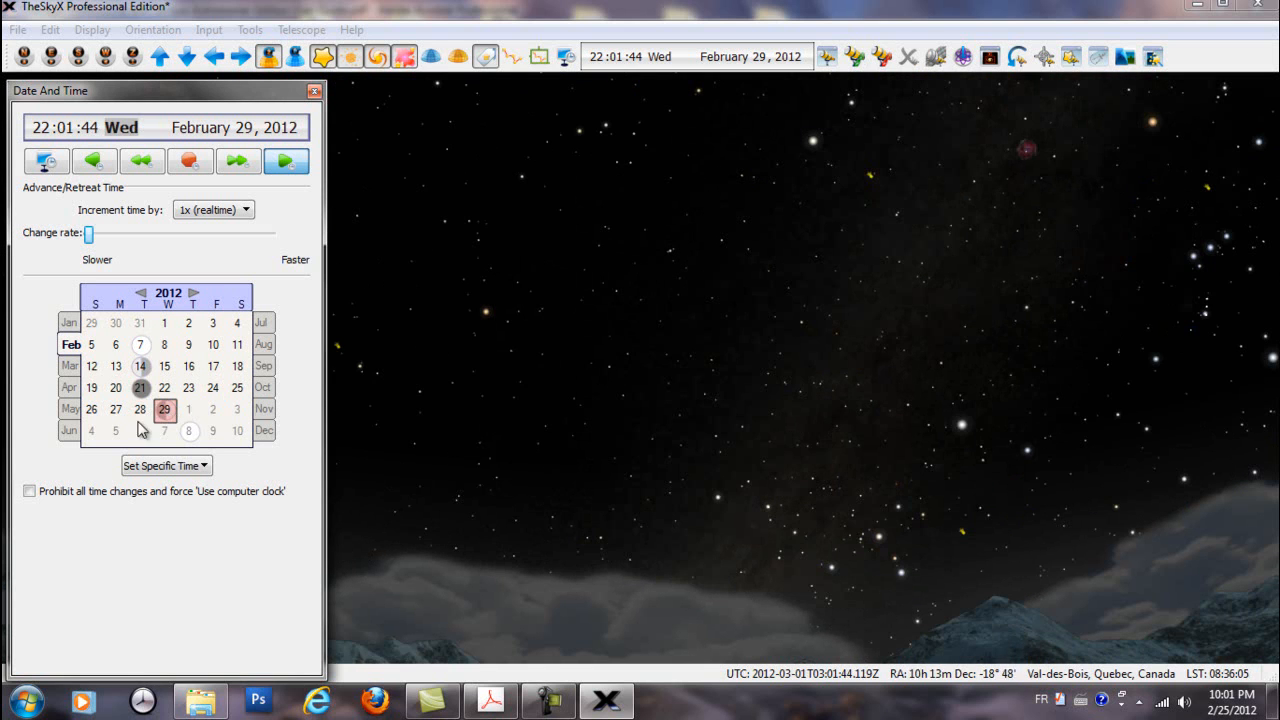
left_click(141, 387)
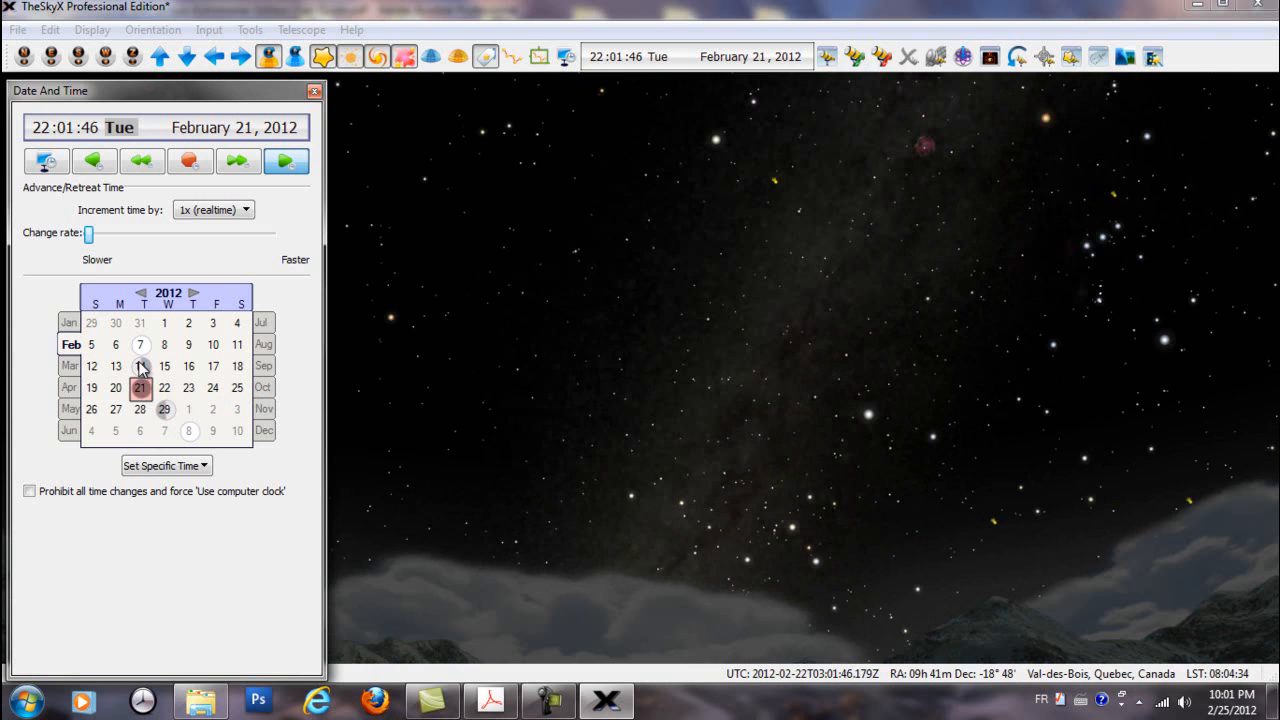
left_click(140, 366)
left_click(141, 345)
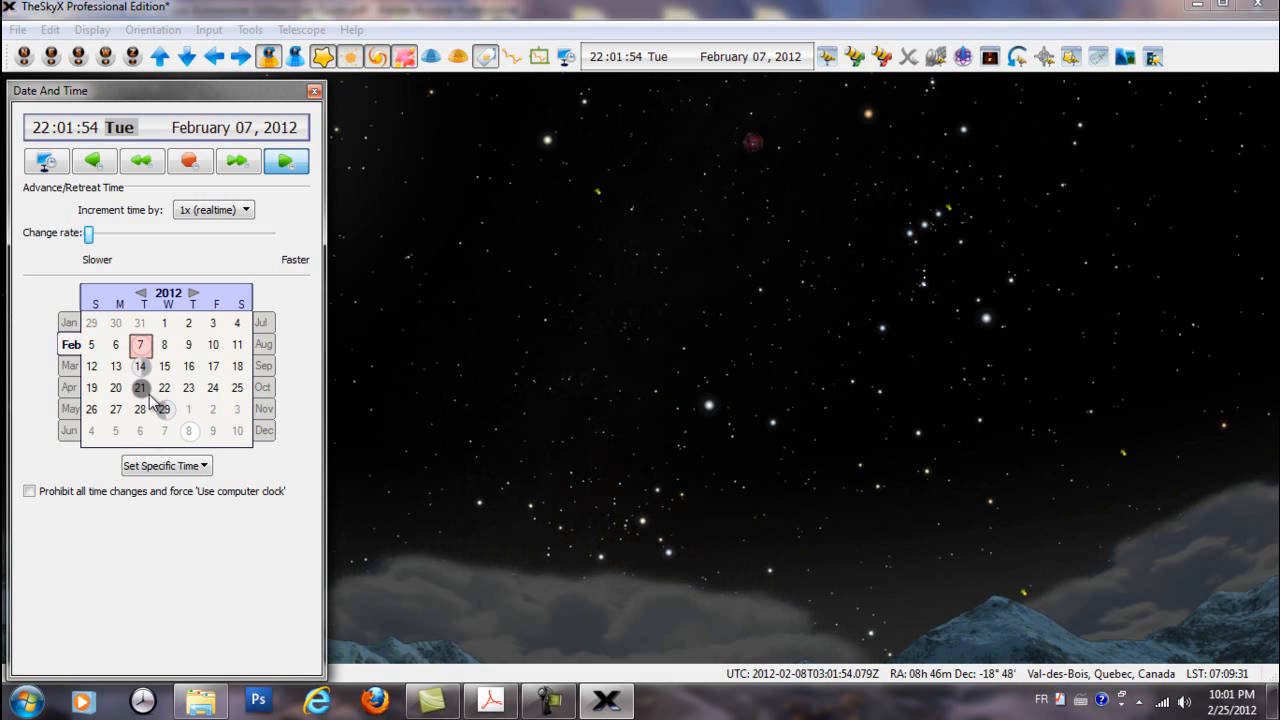
Change the sky chart's calendar month to March, April, May and October 2012, keeping day 7
left_click(74, 367)
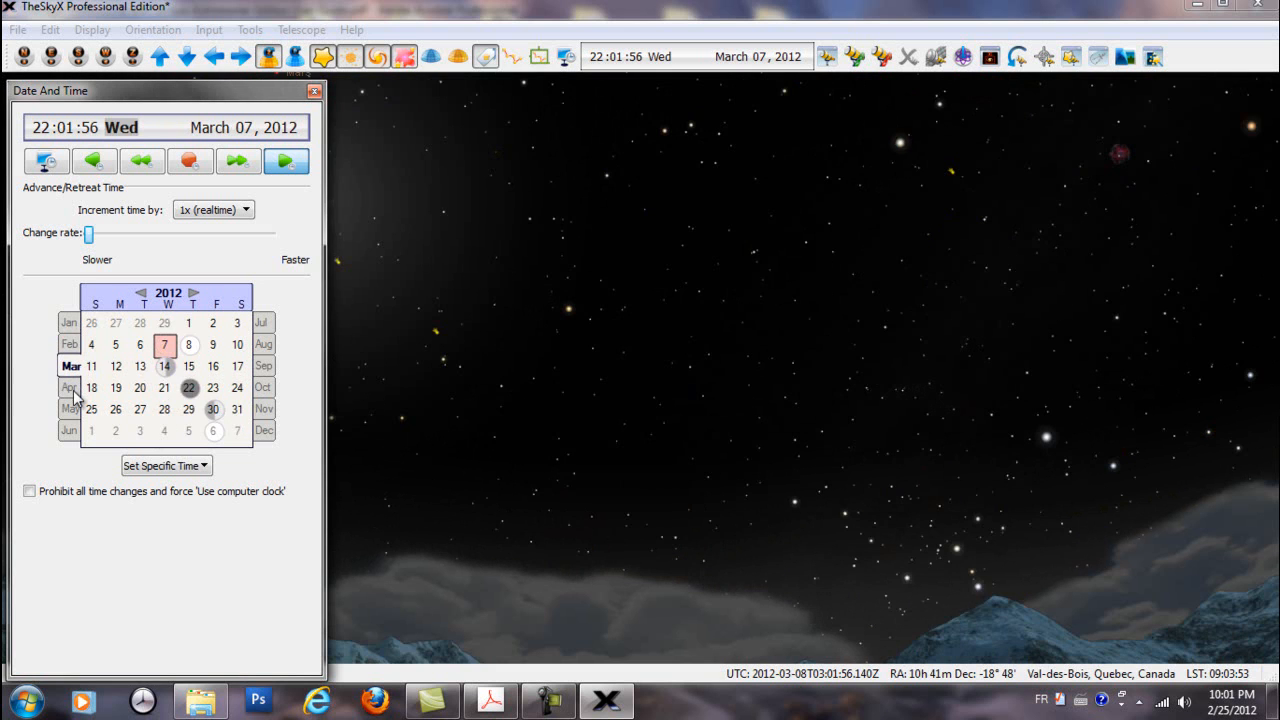
left_click(72, 387)
left_click(74, 411)
left_click(264, 392)
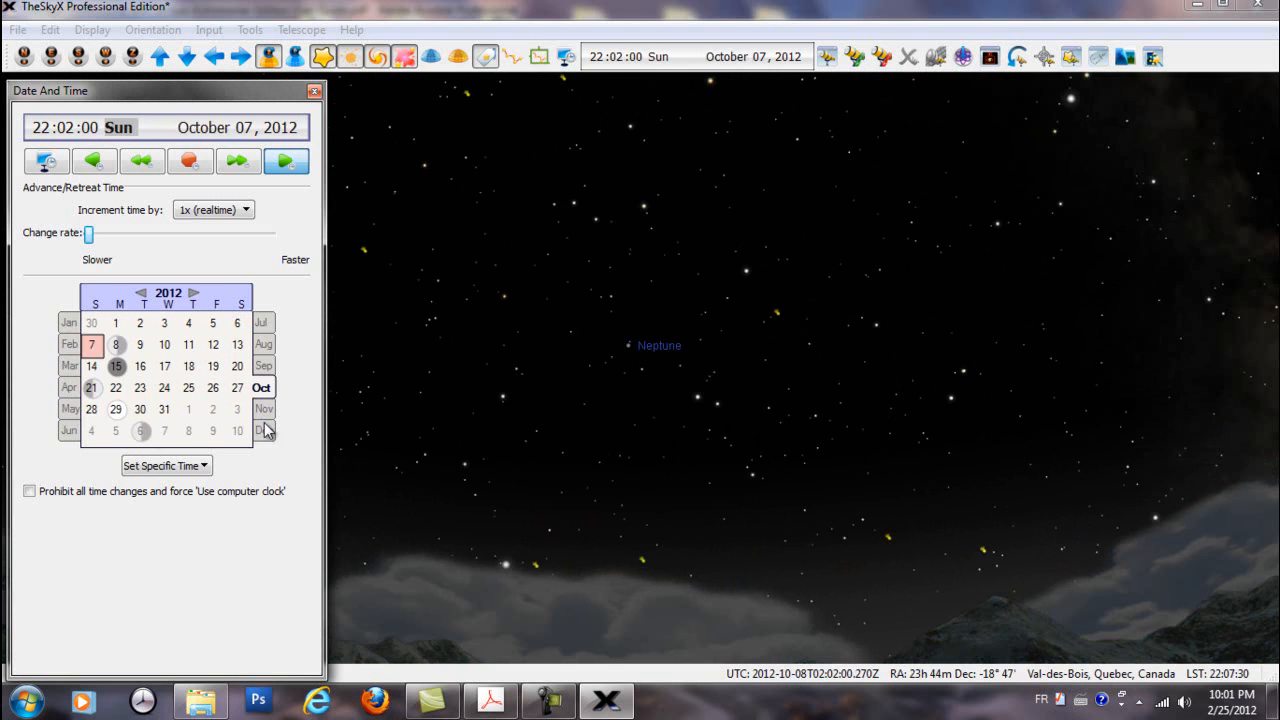
From sunrise on February 25, 2012, run the sky chart's time backward and forward at 1800x, stopping it each time
left_click(203, 468)
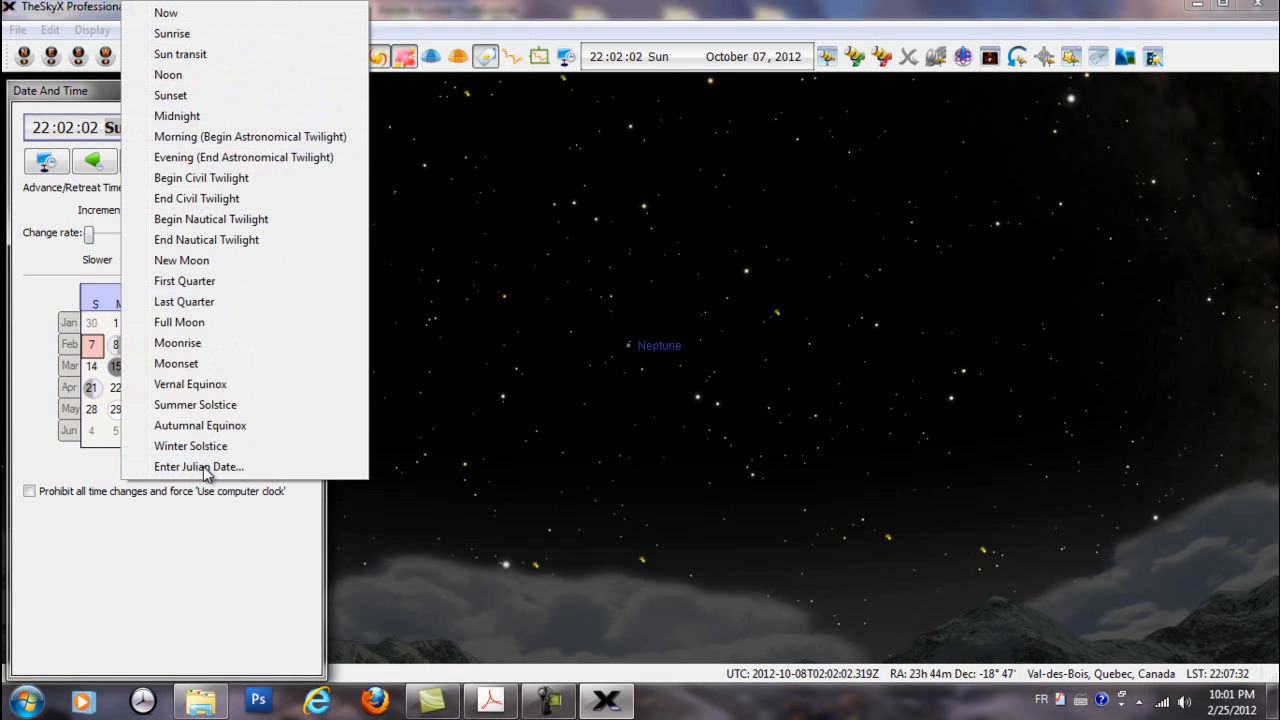
left_click(166, 14)
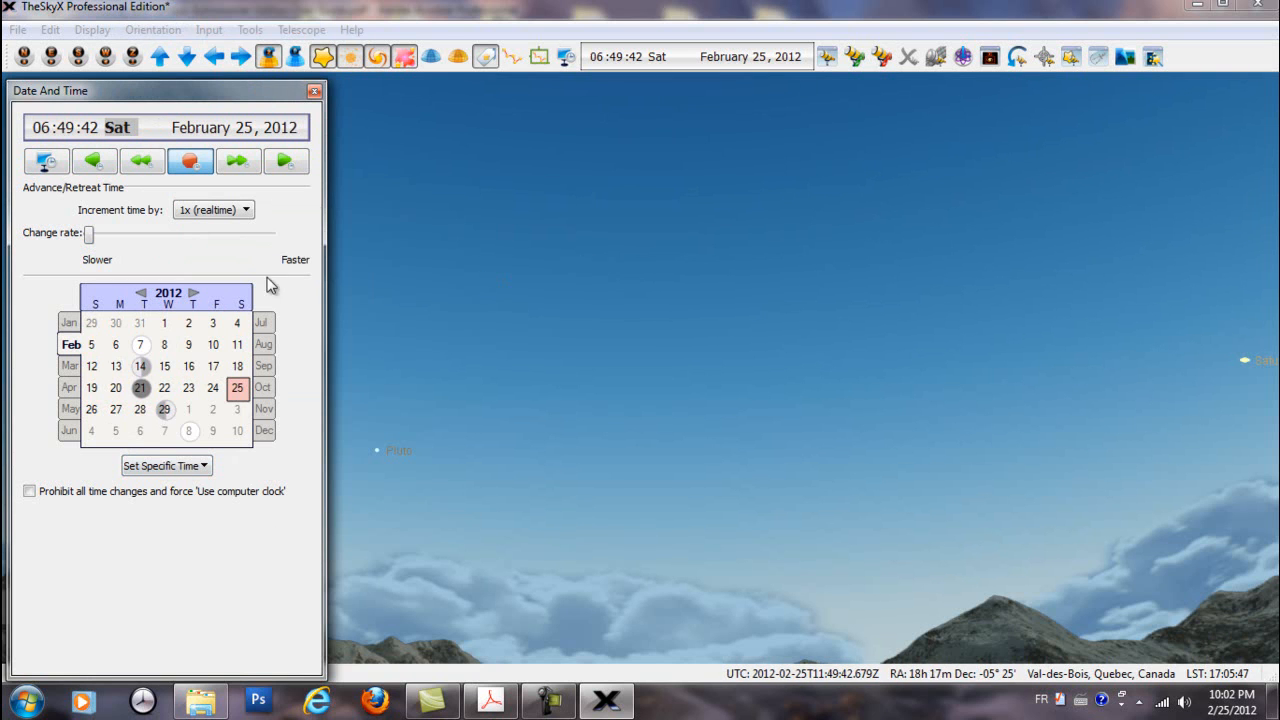
left_click(95, 163)
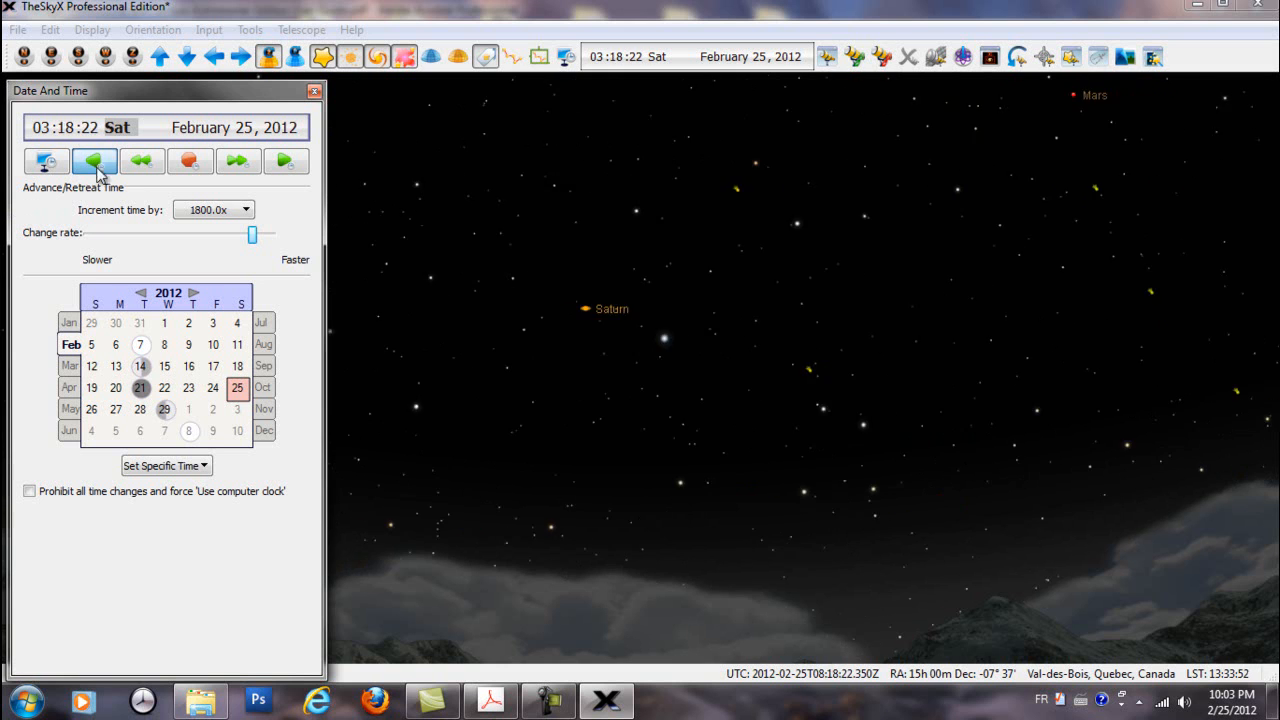
left_click(191, 163)
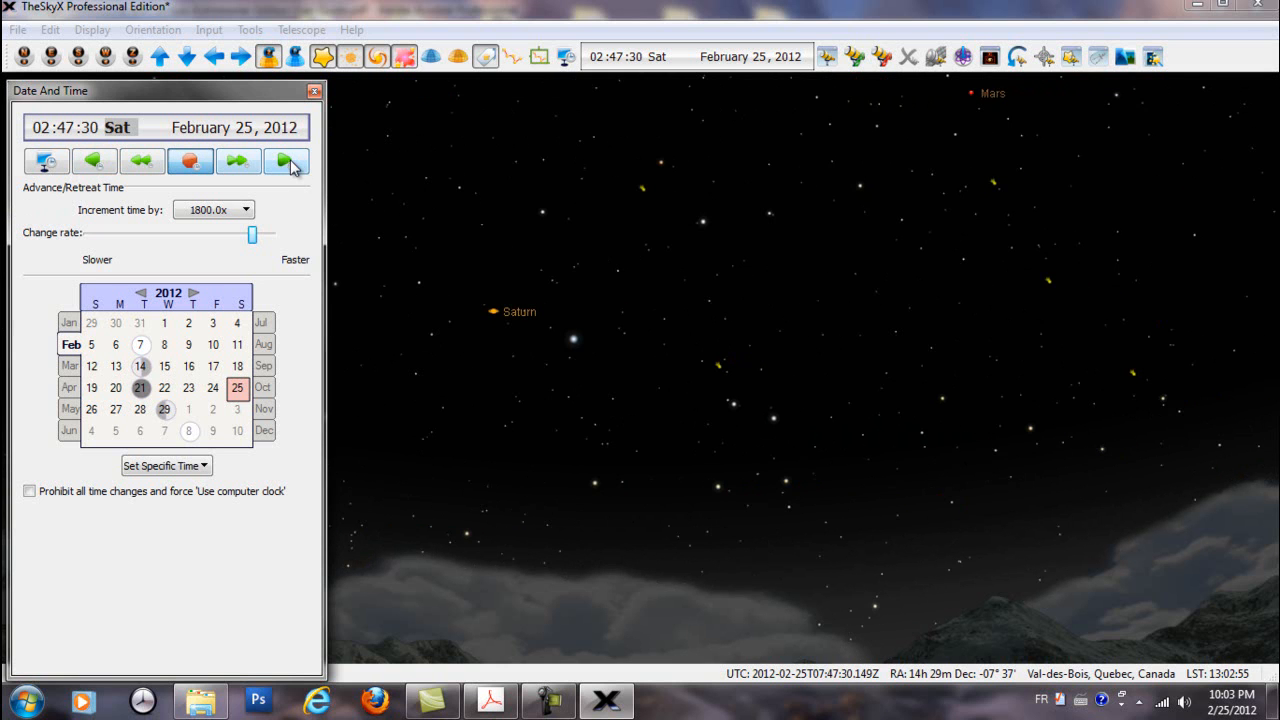
left_click(287, 163)
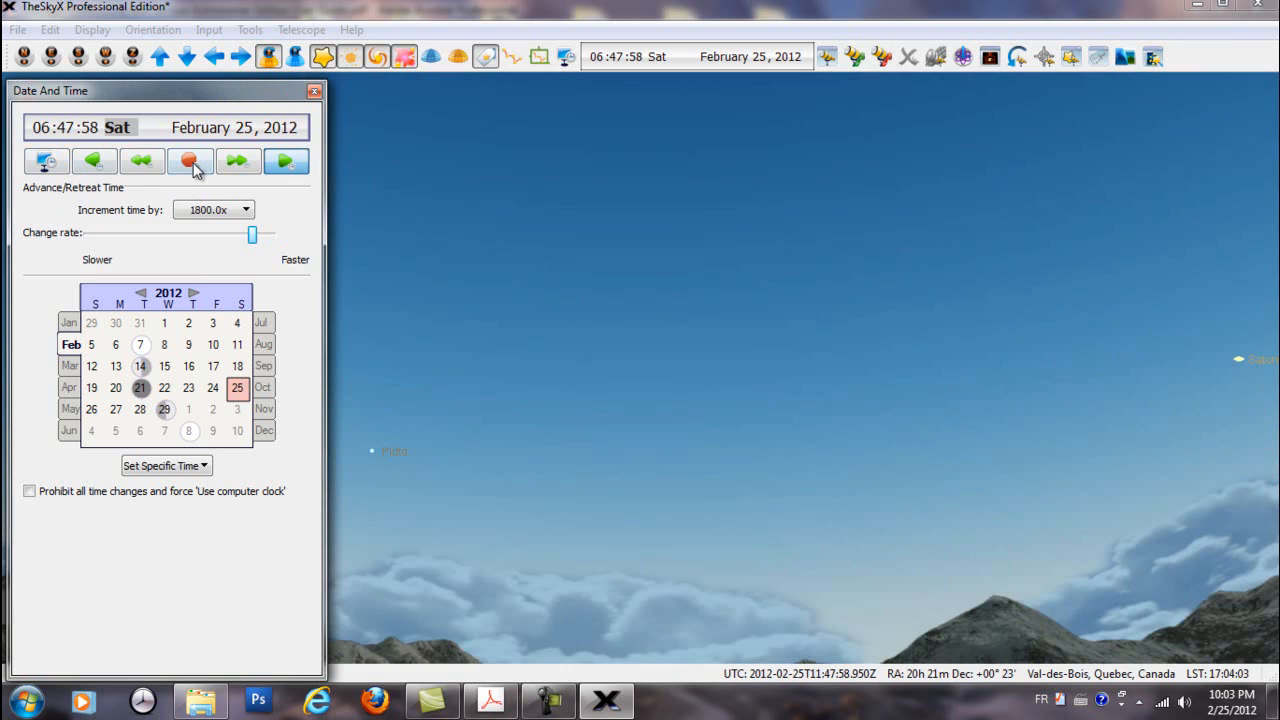
left_click(192, 164)
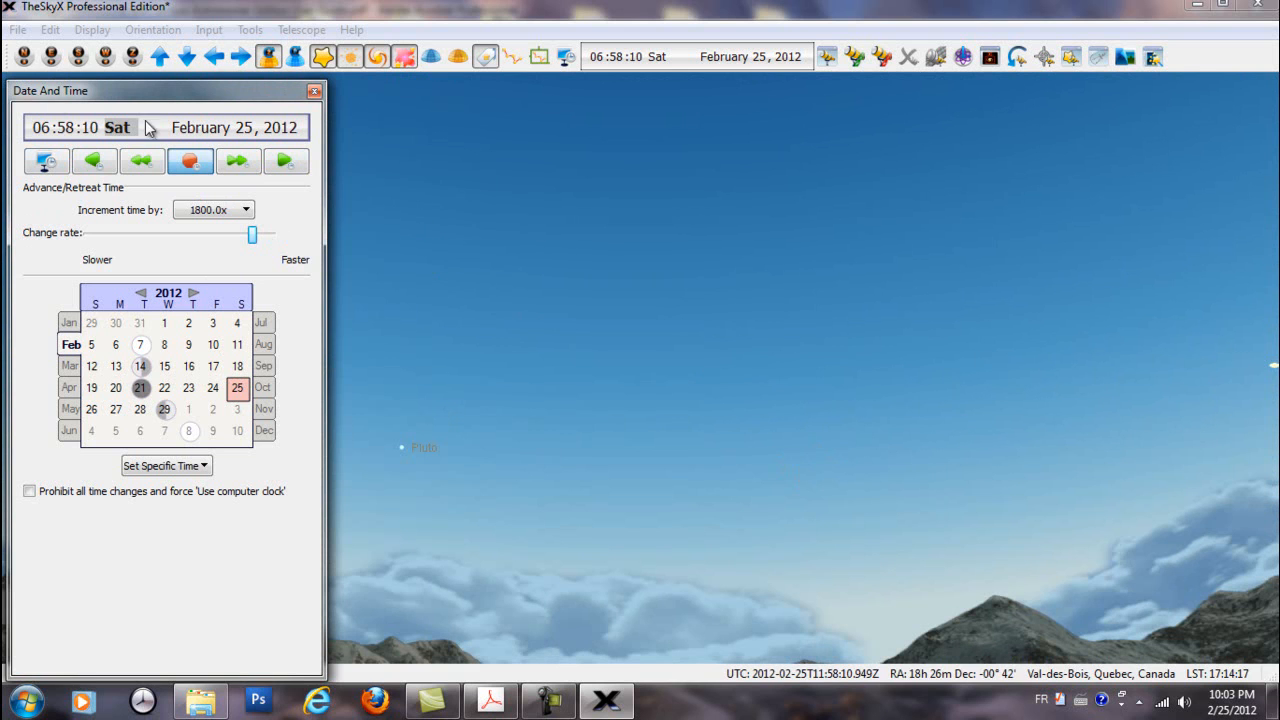
Turn off the daylight display and return the sky chart to the computer clock
left_click(90, 30)
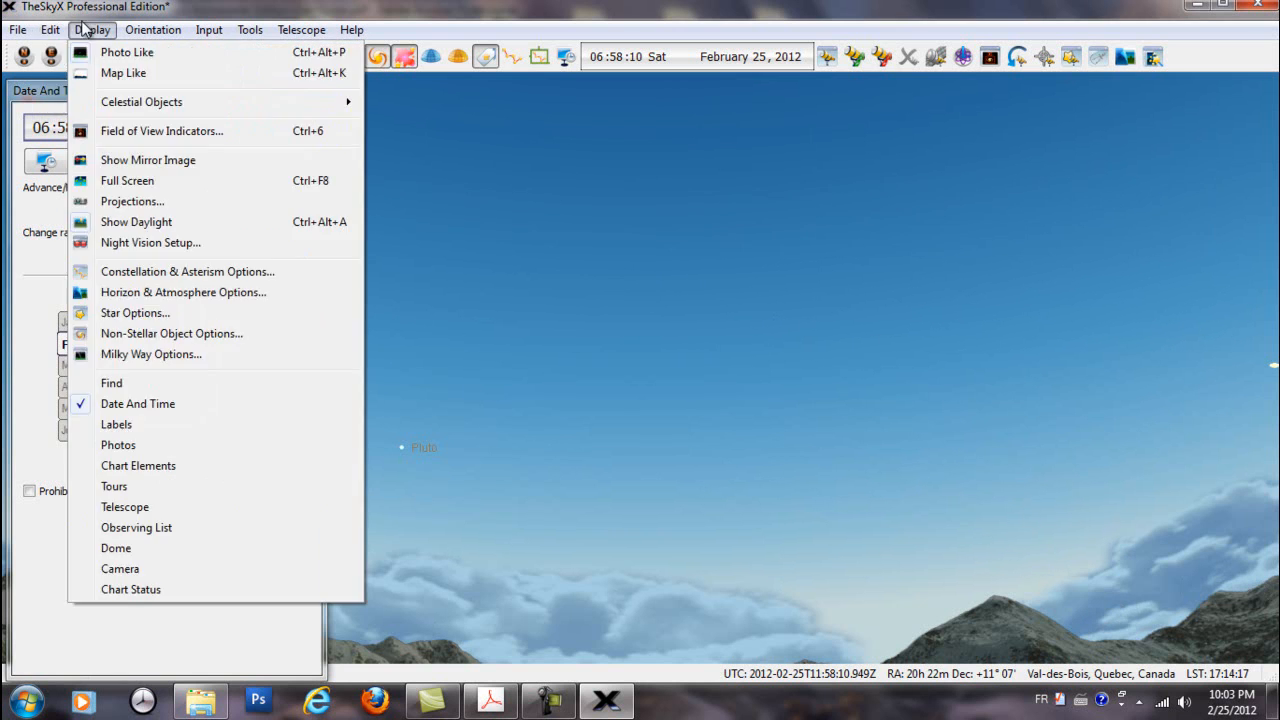
left_click(157, 224)
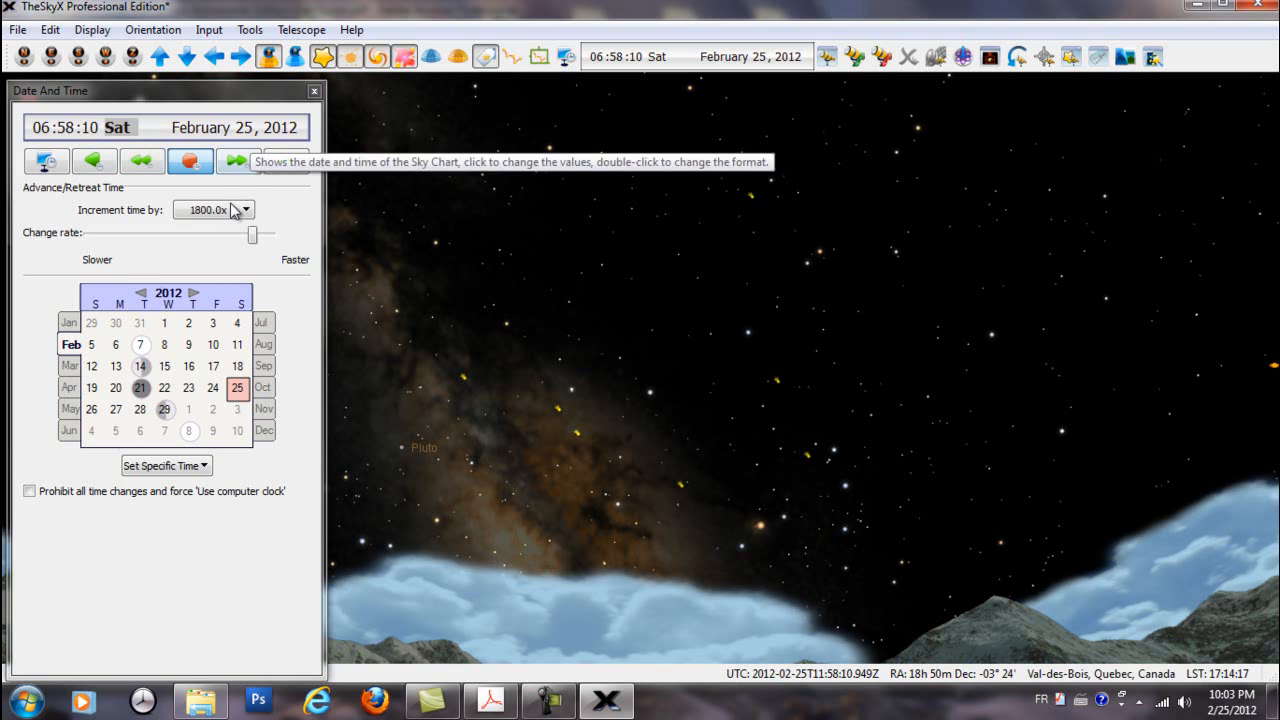
left_click(36, 166)
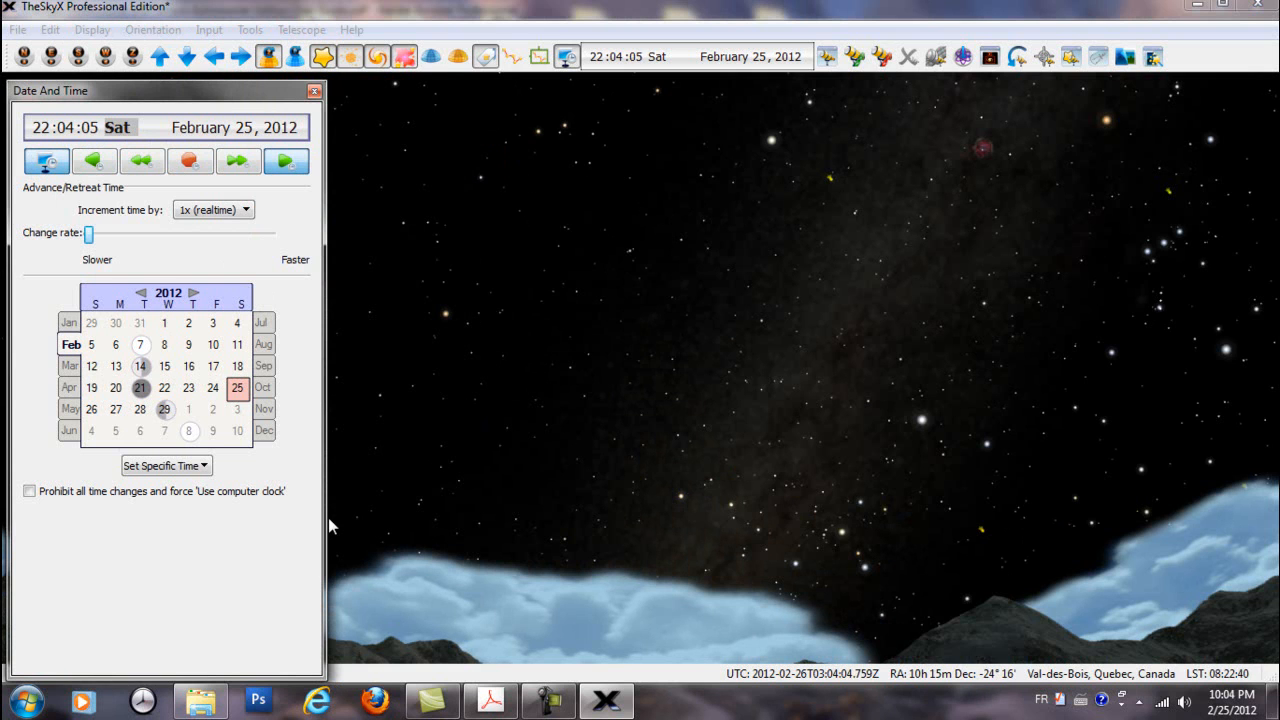
Prohibit all time changes, try to alter the change rate, and allow time changes again
left_click(29, 491)
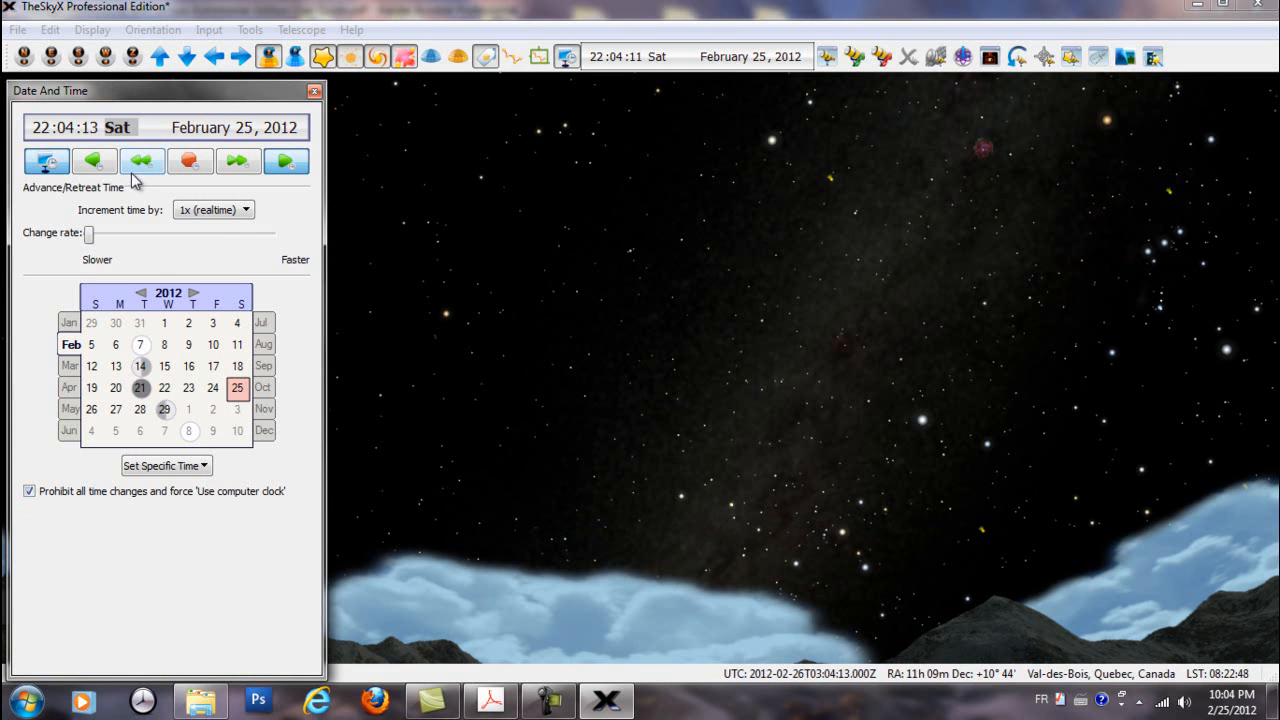
mouse_move(88, 238)
left_mouse_down()
mouse_move(253, 245)
mouse_move(88, 242)
left_mouse_up()
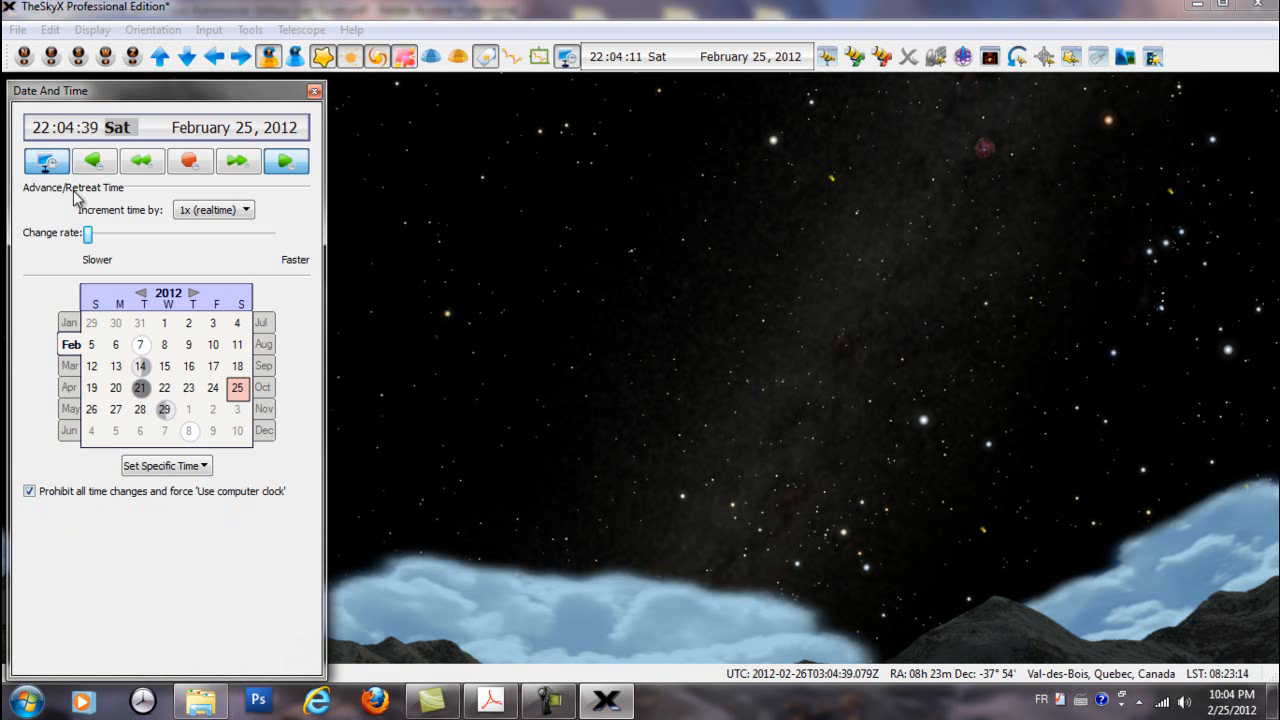
left_click(30, 493)
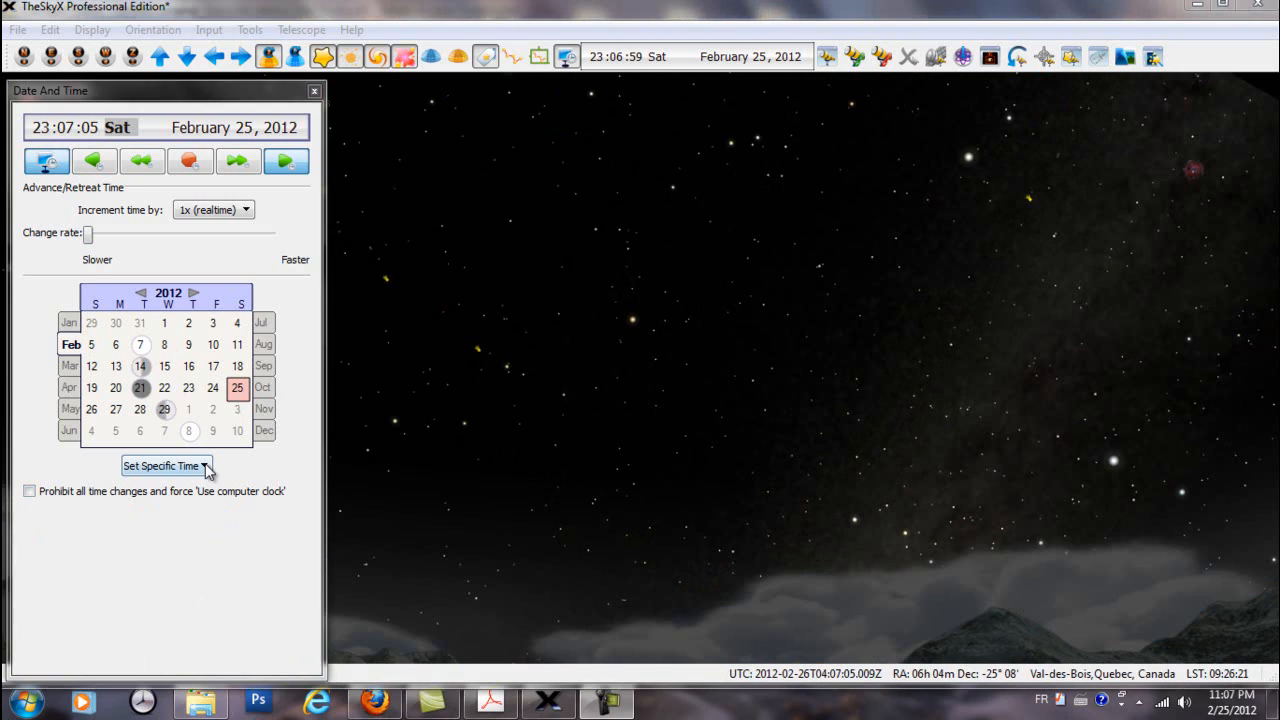
Set the sky chart's specific time to sunrise and to noon on February 25, 2012
left_click(204, 465)
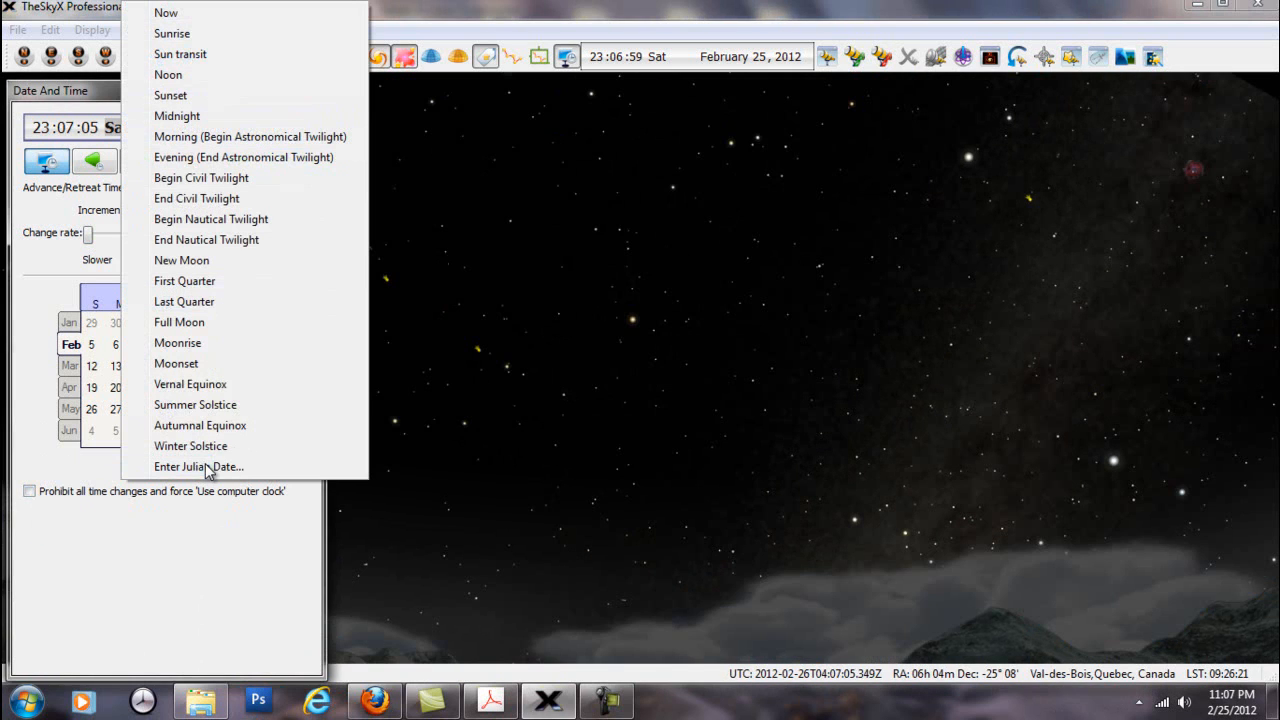
left_click(175, 38)
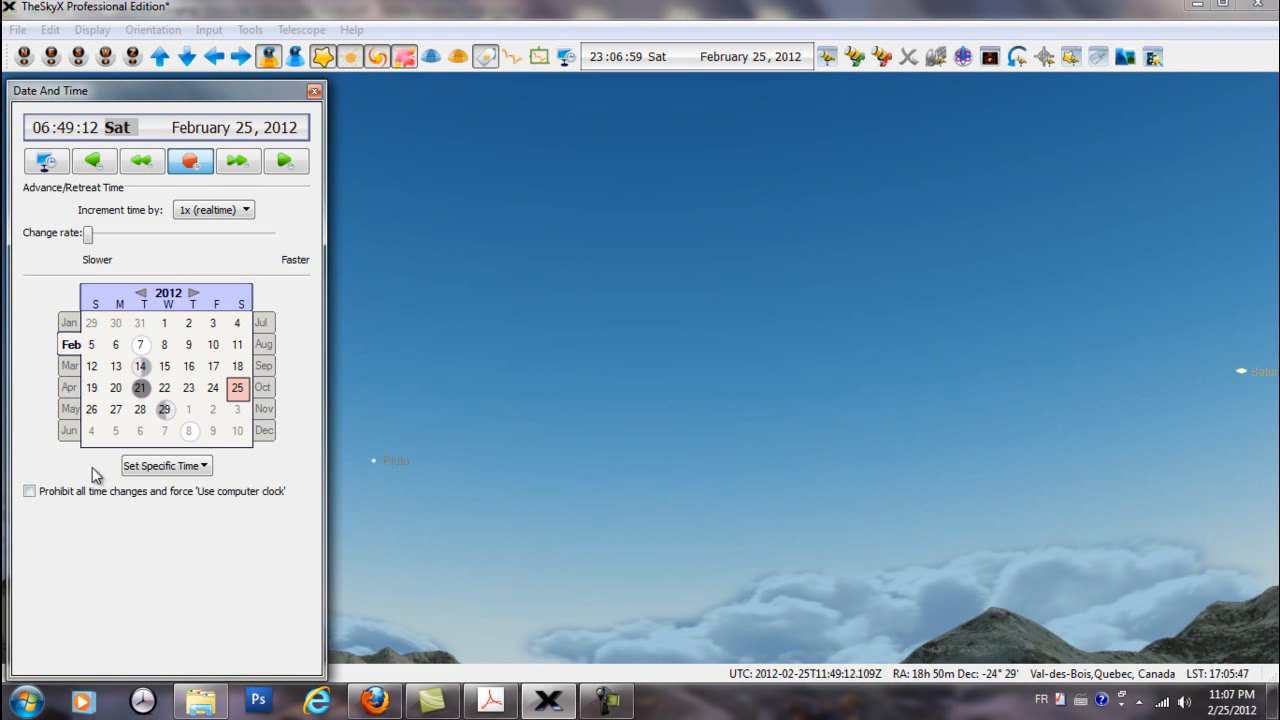
left_click(205, 467)
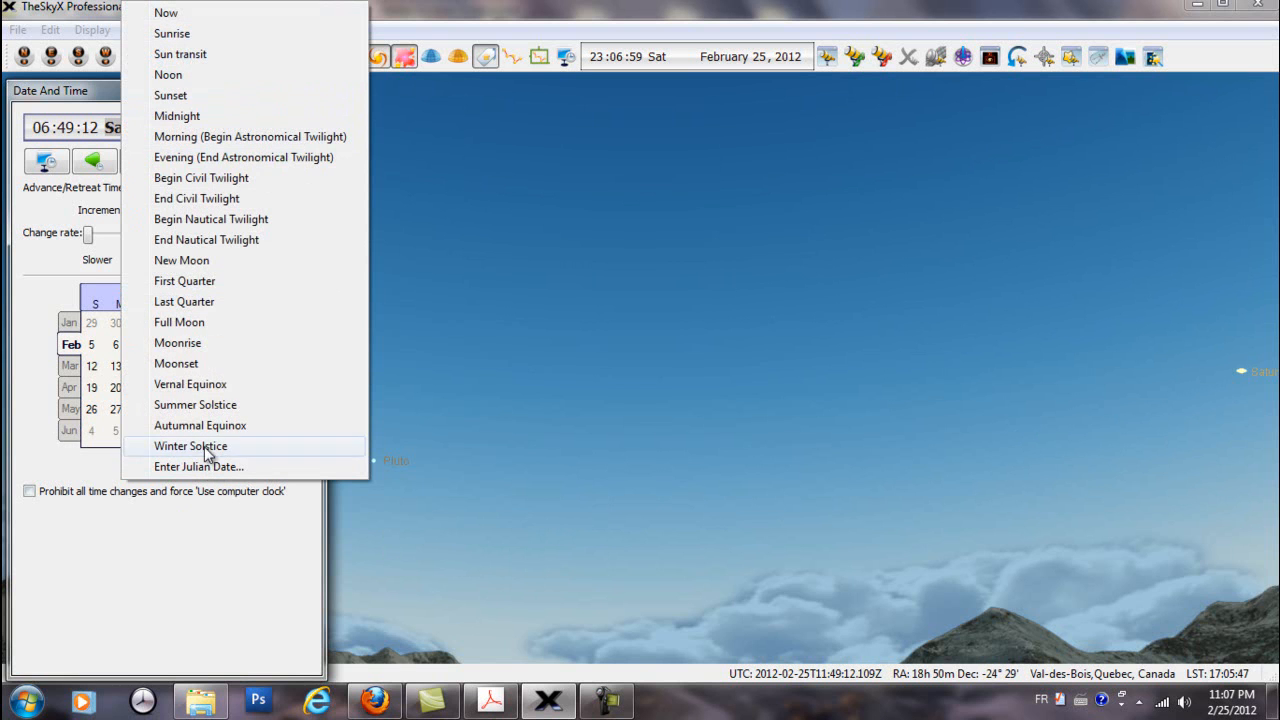
left_click(179, 74)
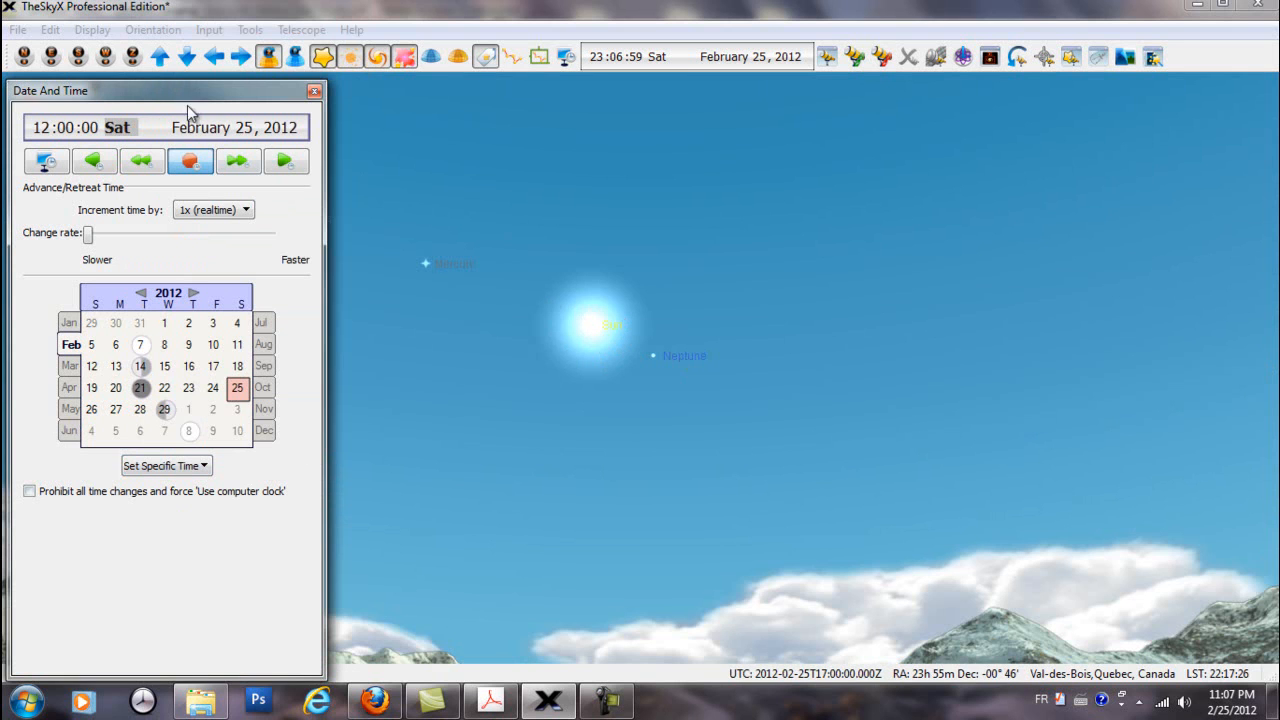
left_click(80, 57)
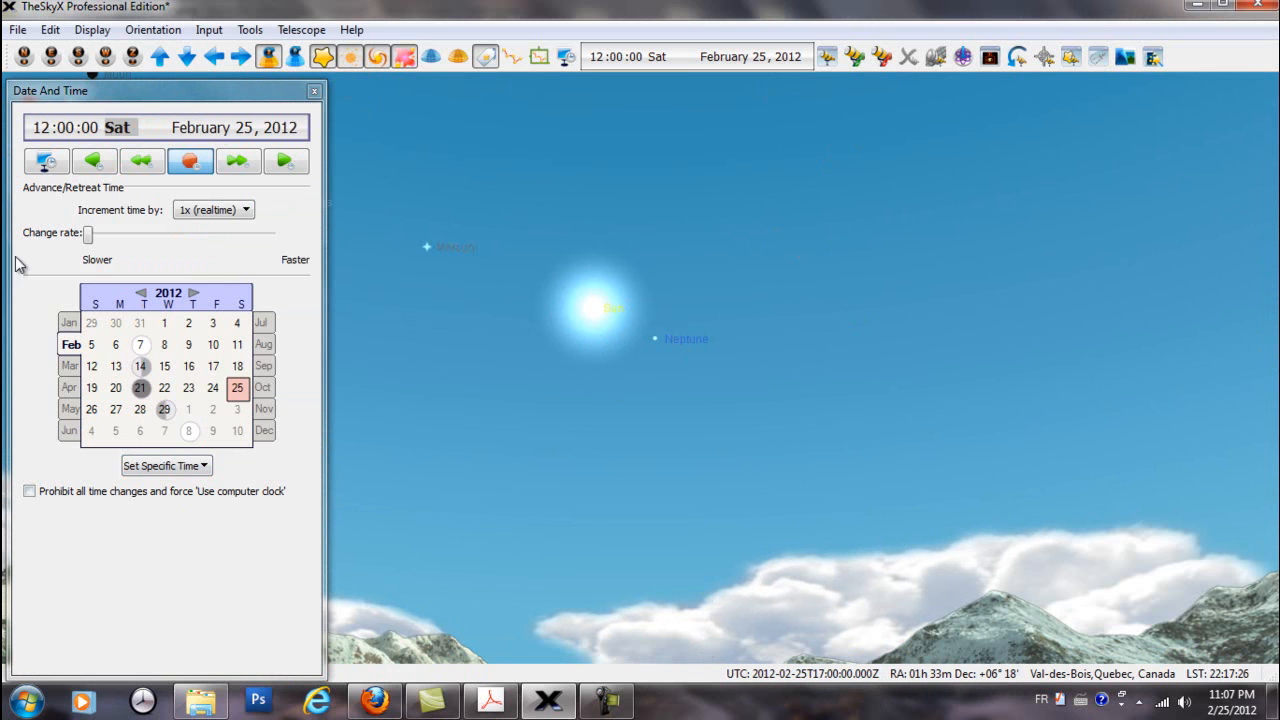
Set the sky chart's specific time to Full Moon and review the other specific times available
left_click(207, 466)
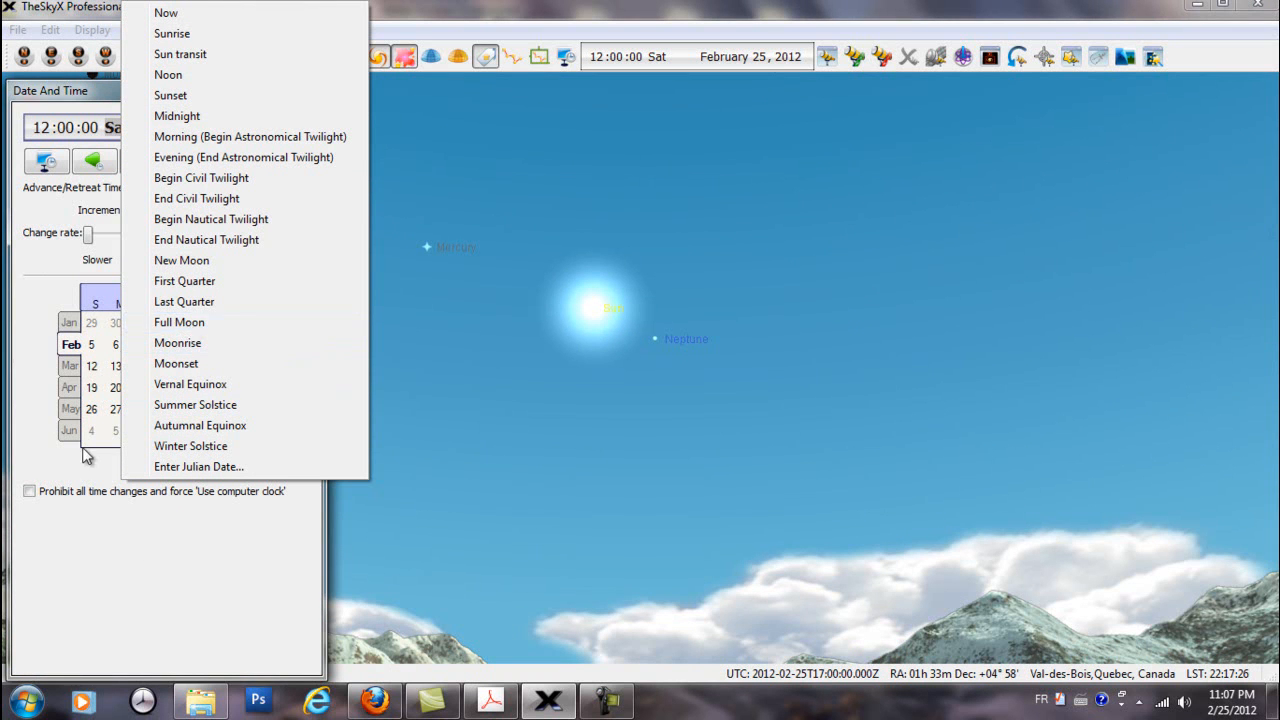
left_click(74, 523)
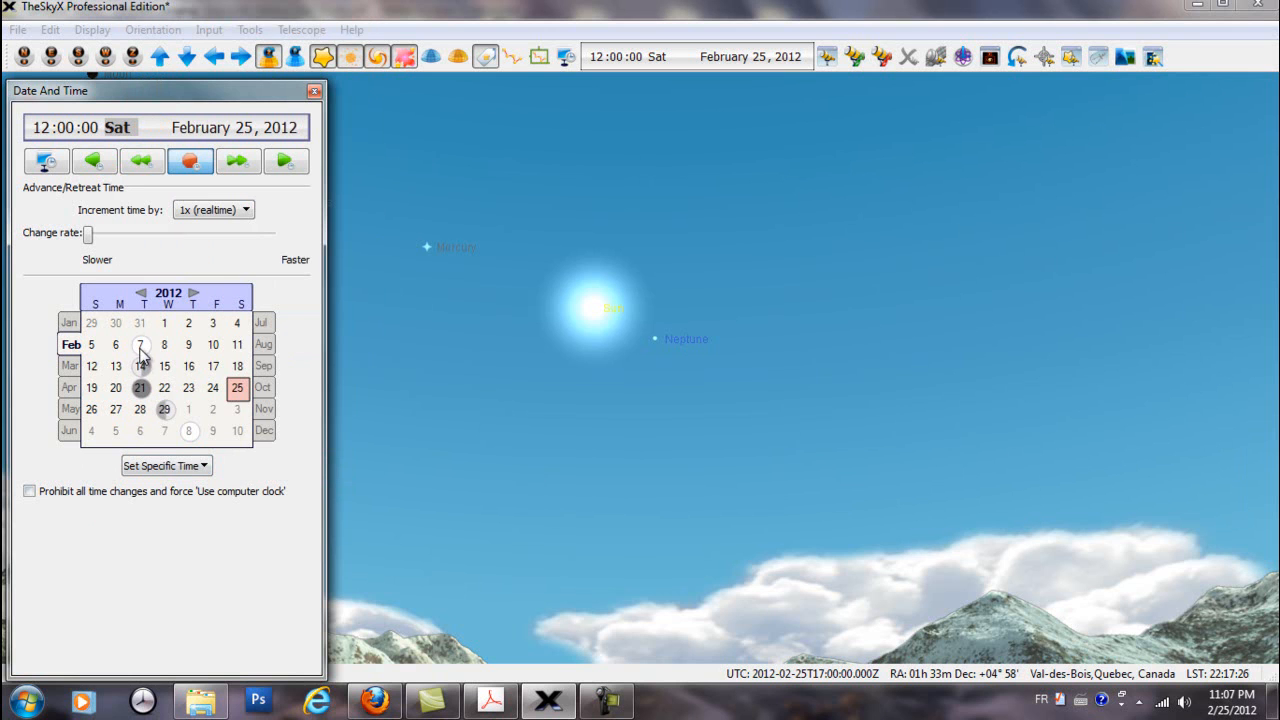
left_click(203, 466)
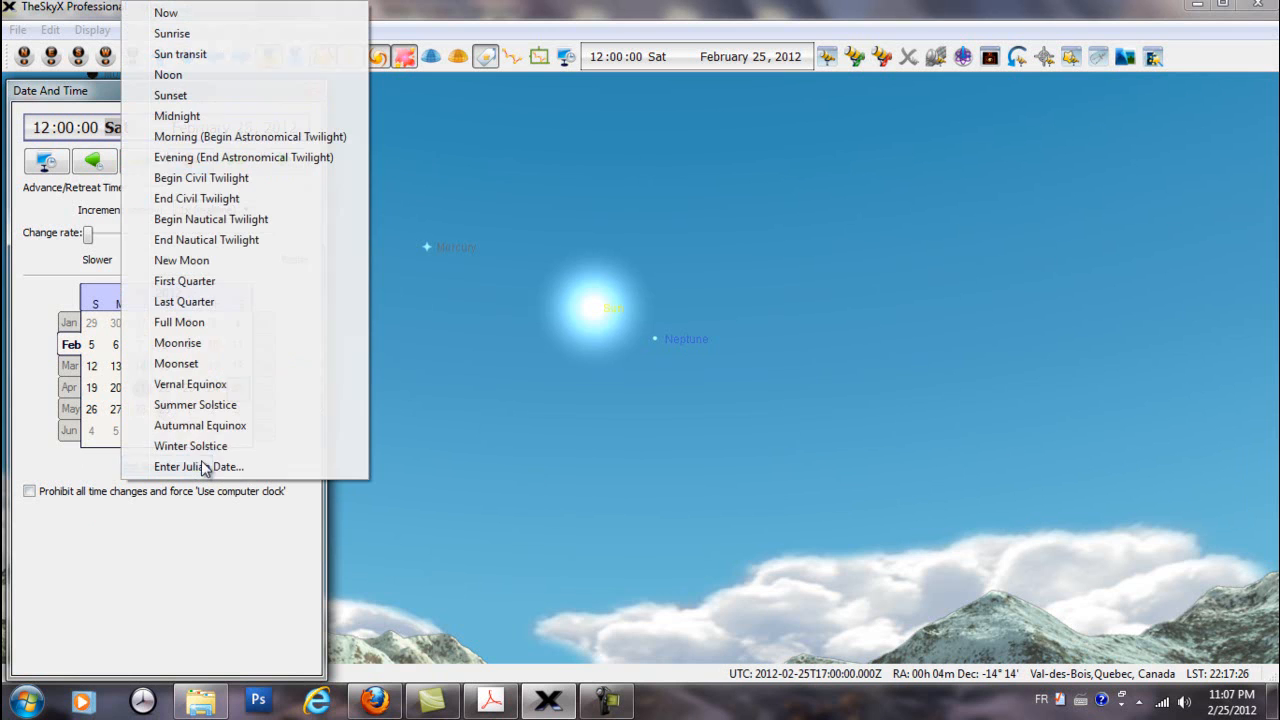
left_click(200, 322)
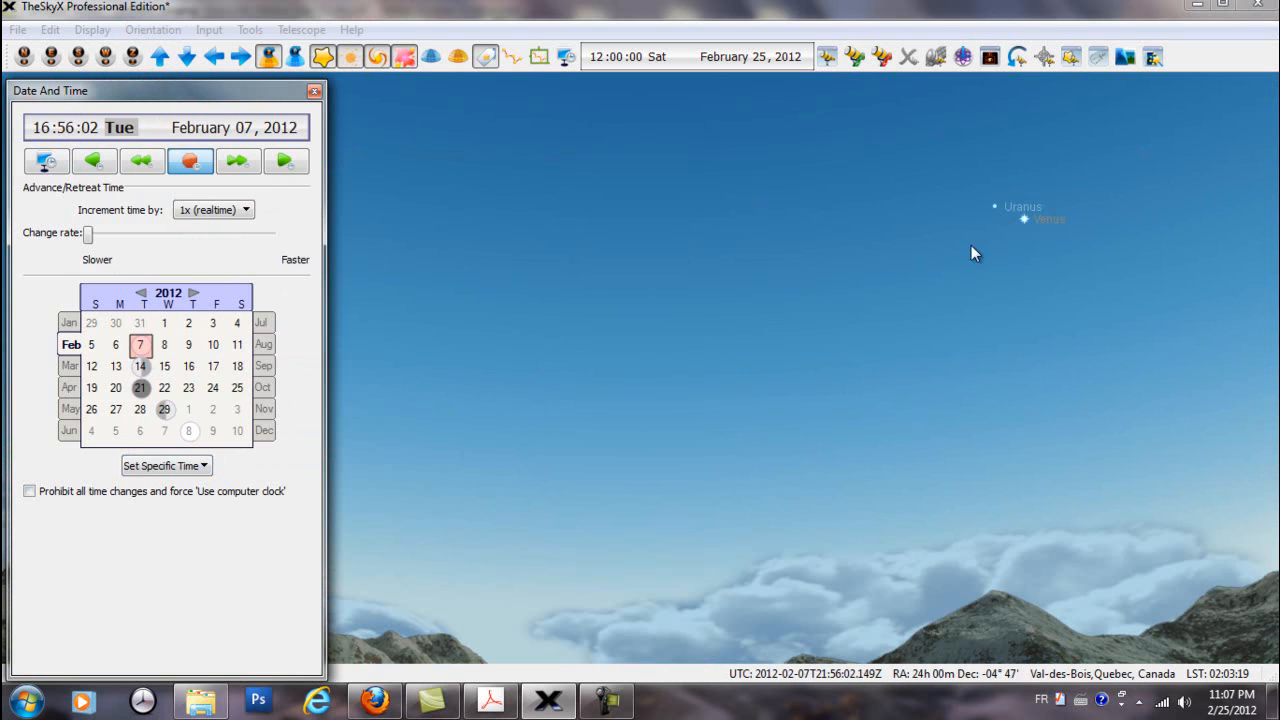
left_click(204, 467)
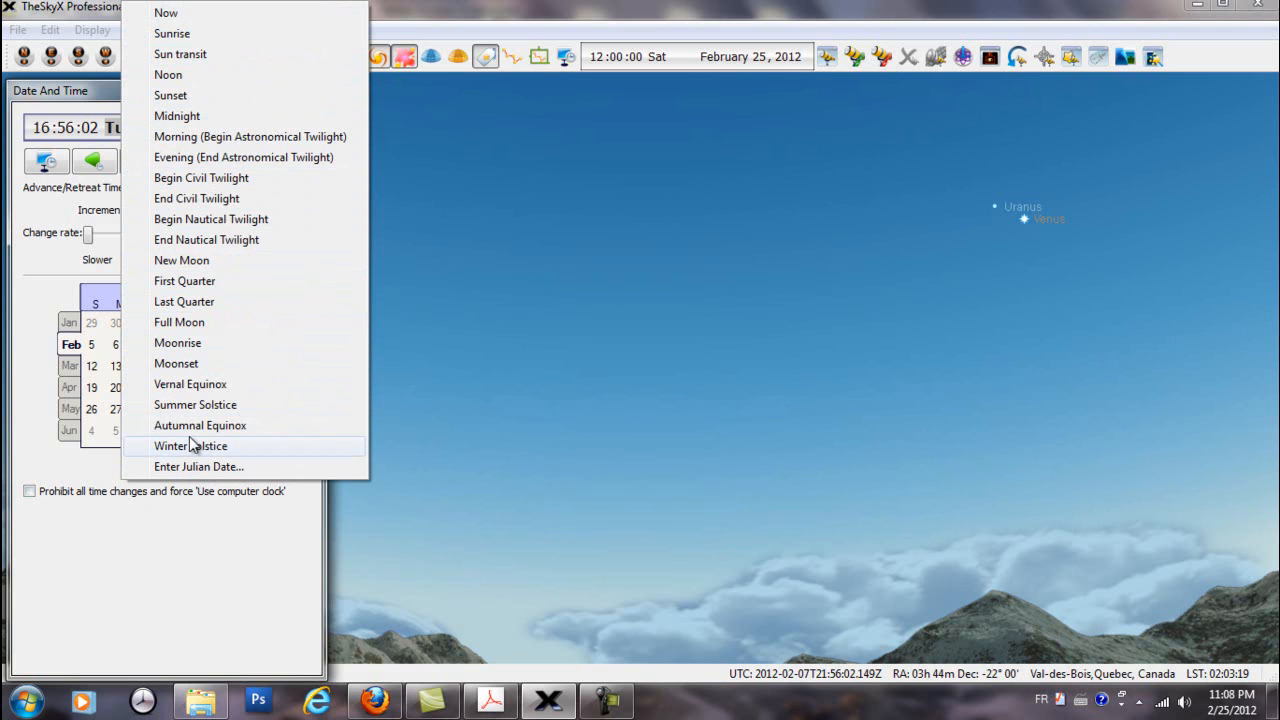
left_click(192, 551)
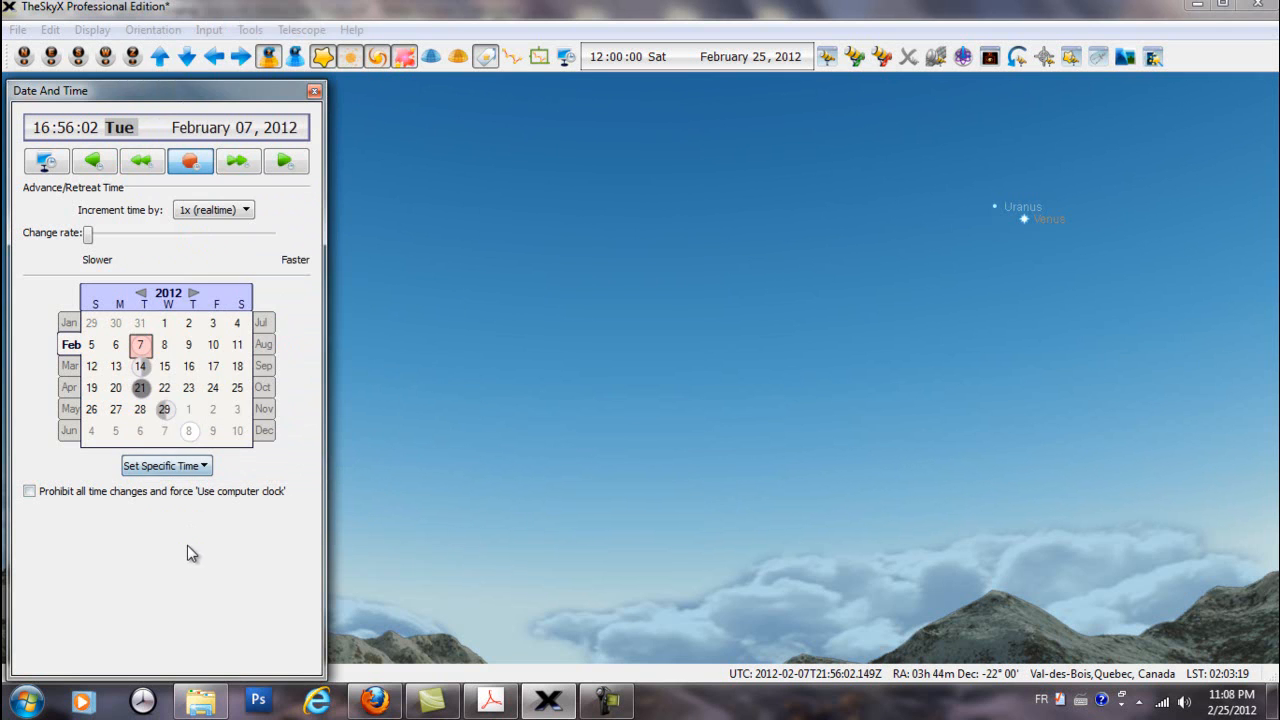
Open the custom time flow increments and review the saved increments and the available units
left_click(246, 212)
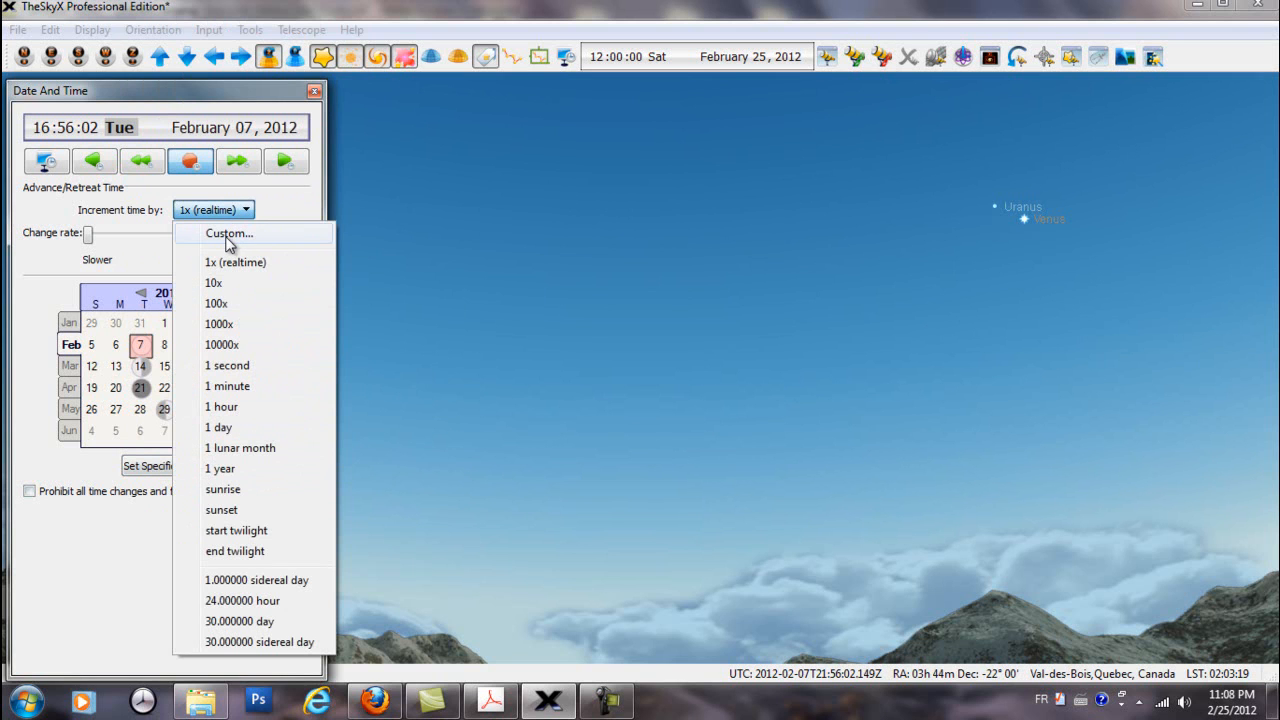
left_click(229, 236)
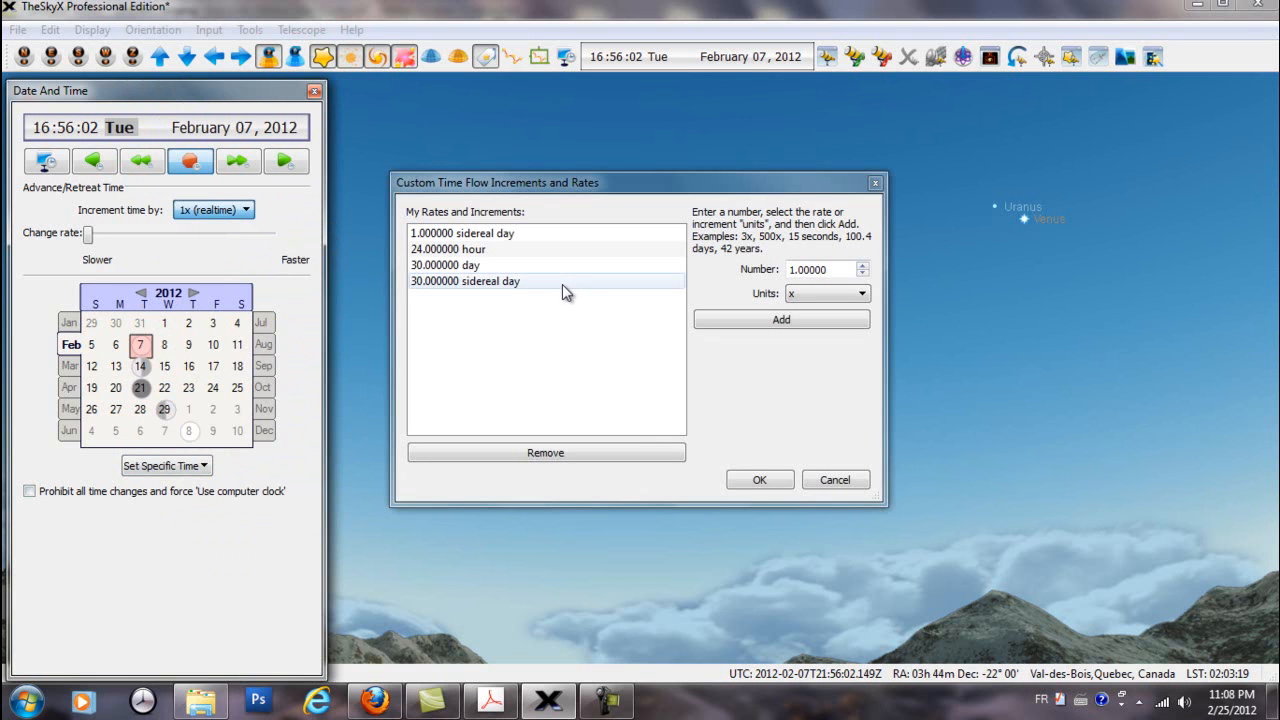
left_click(474, 236)
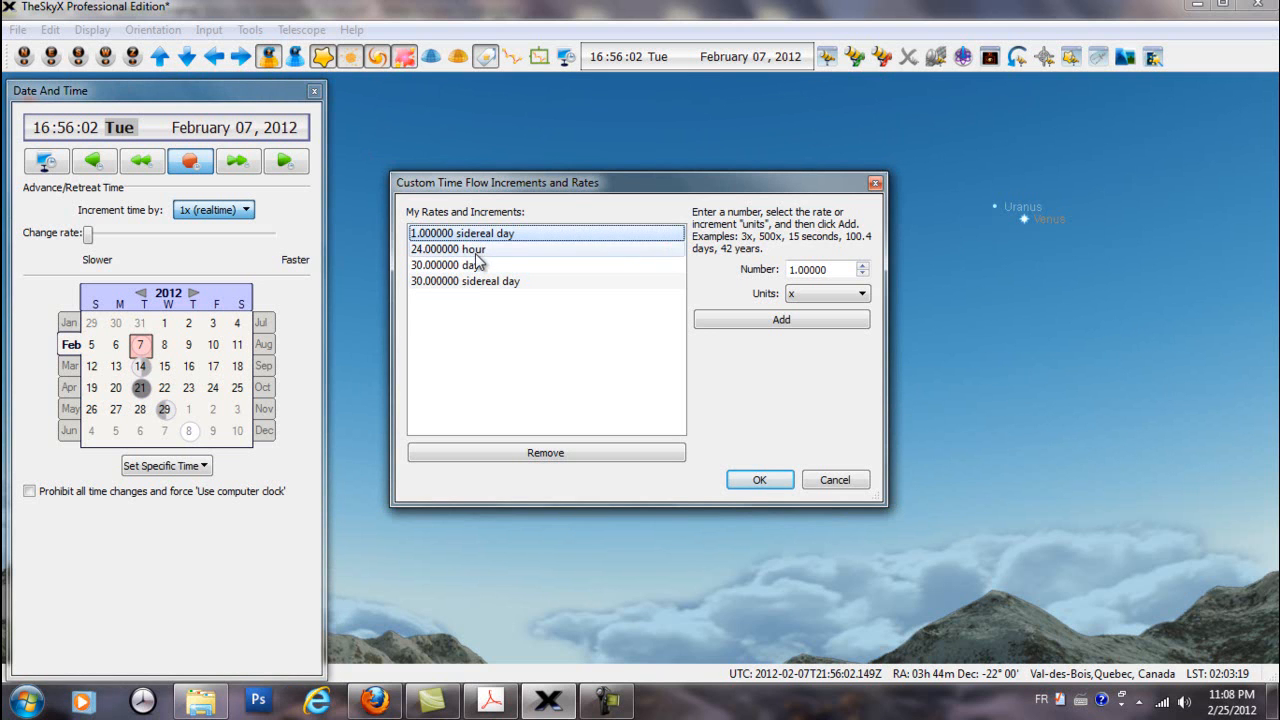
left_click(477, 252)
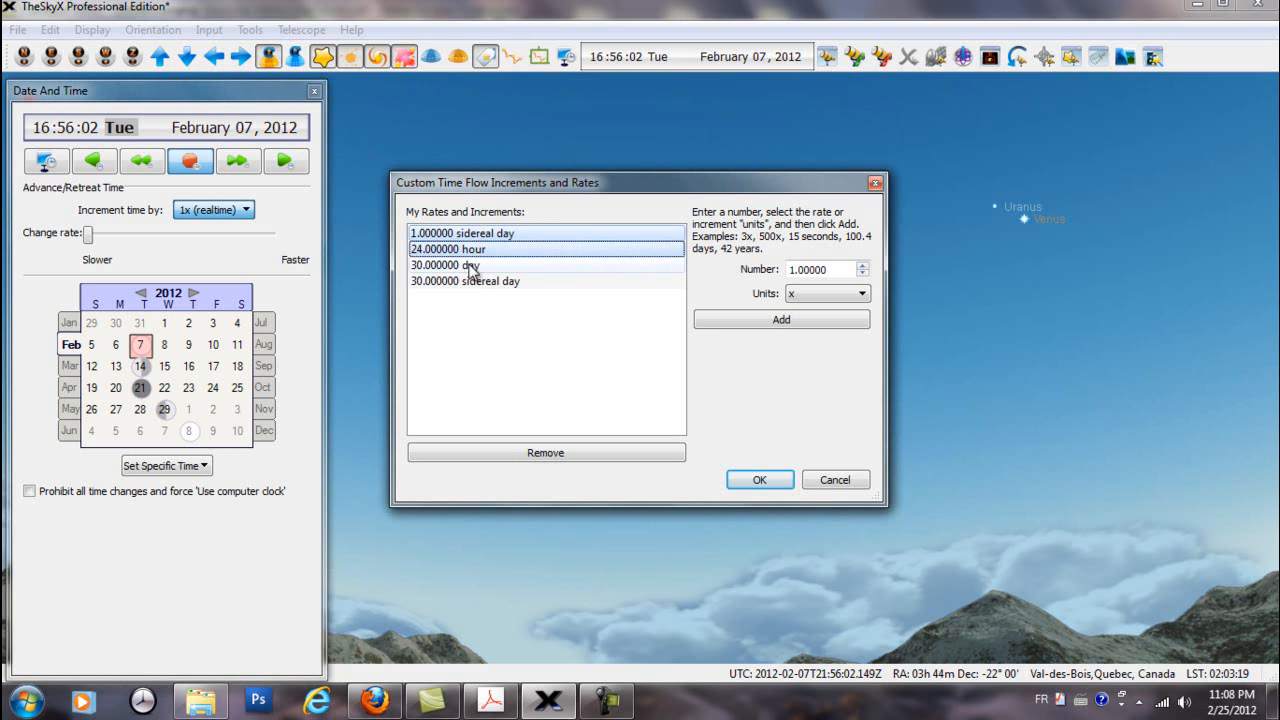
left_click(470, 266)
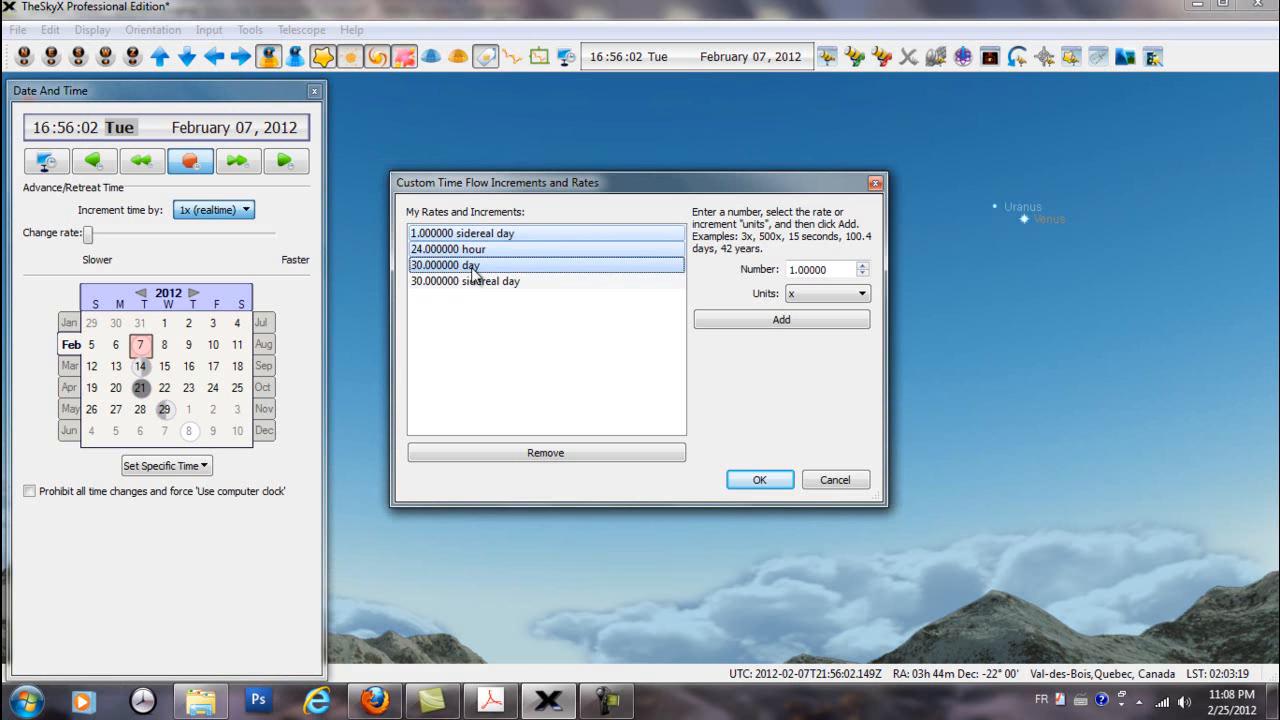
left_click(862, 294)
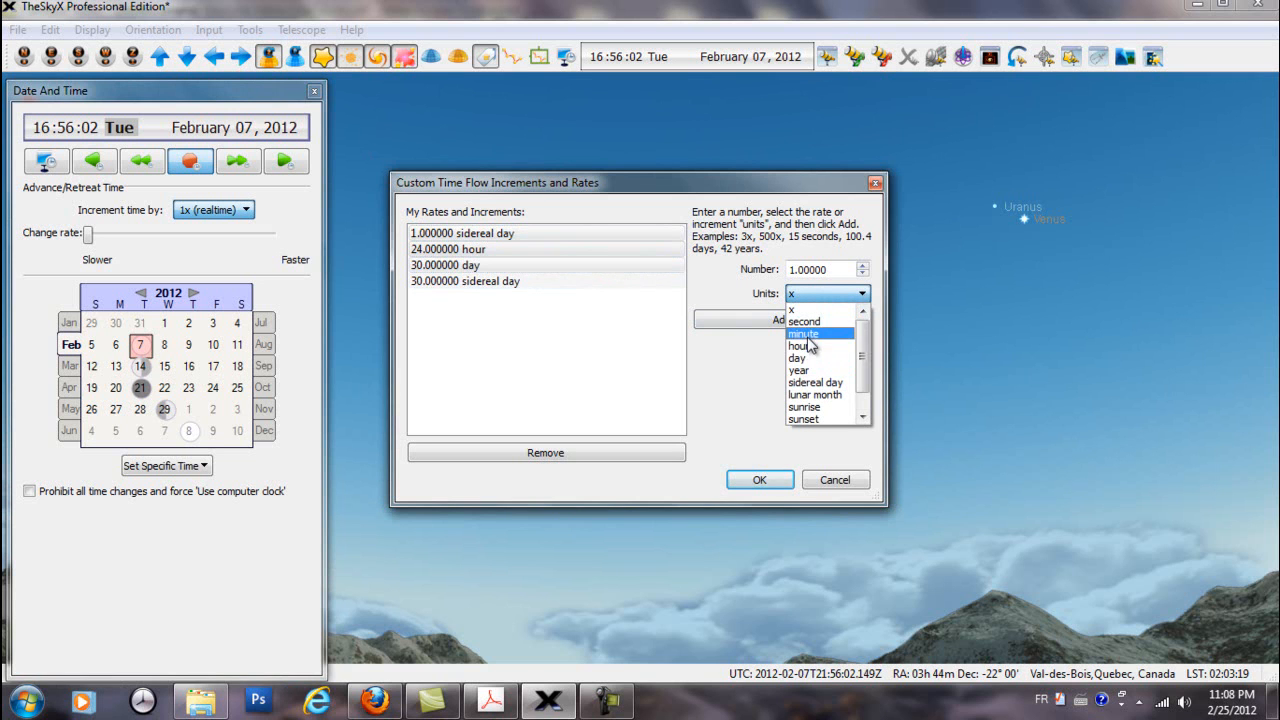
left_click(686, 282)
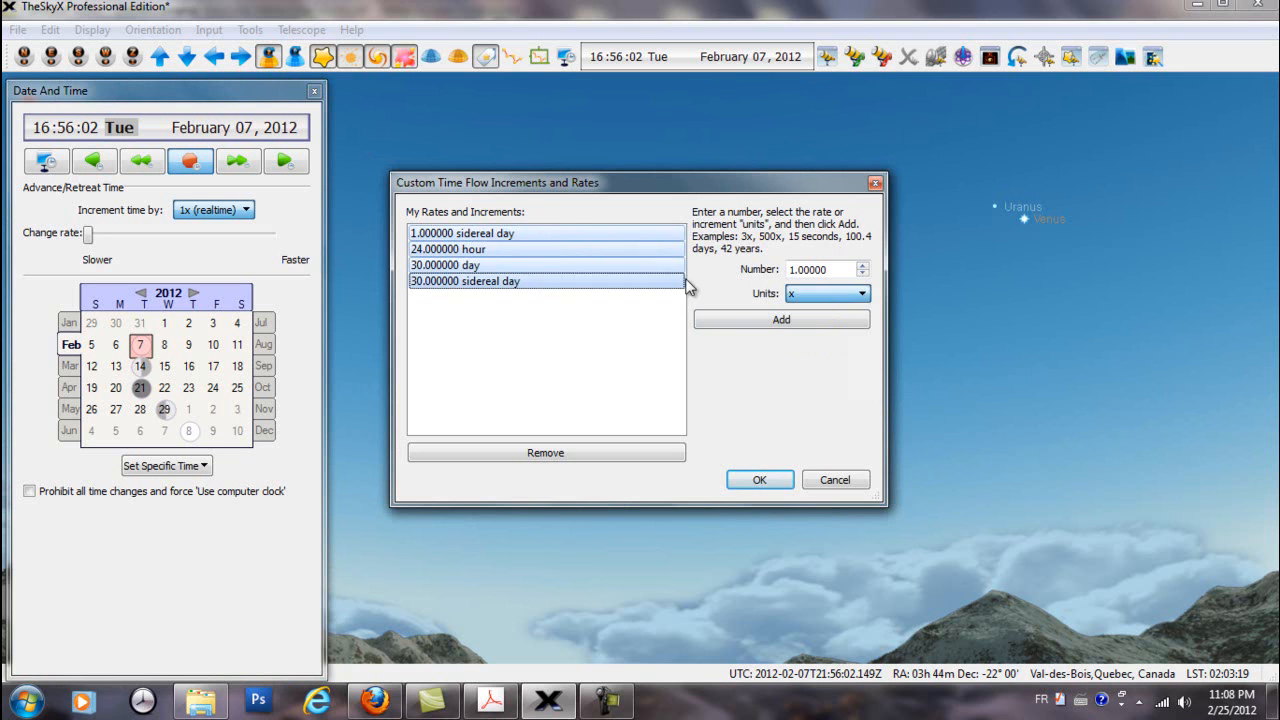
Add a custom time increment of 5 minutes to the saved rates and increments
left_click(790, 270)
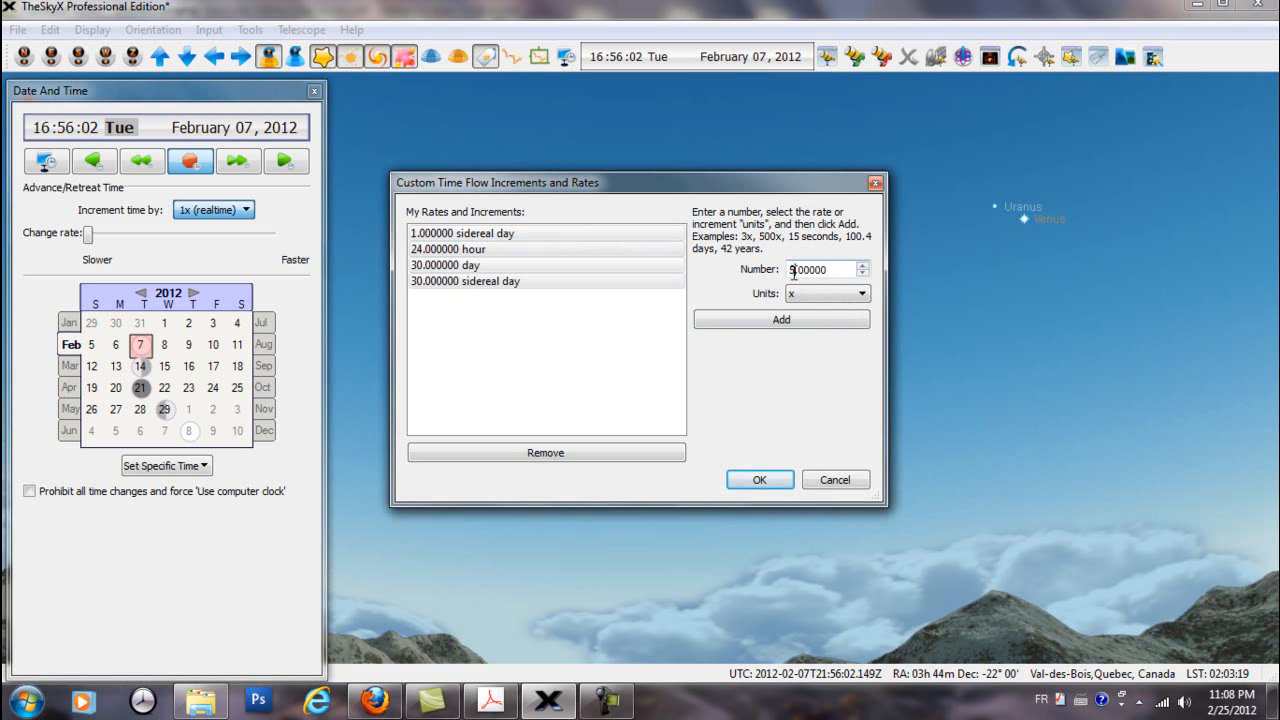
left_click(863, 295)
scroll(825, 325, "up", 1)
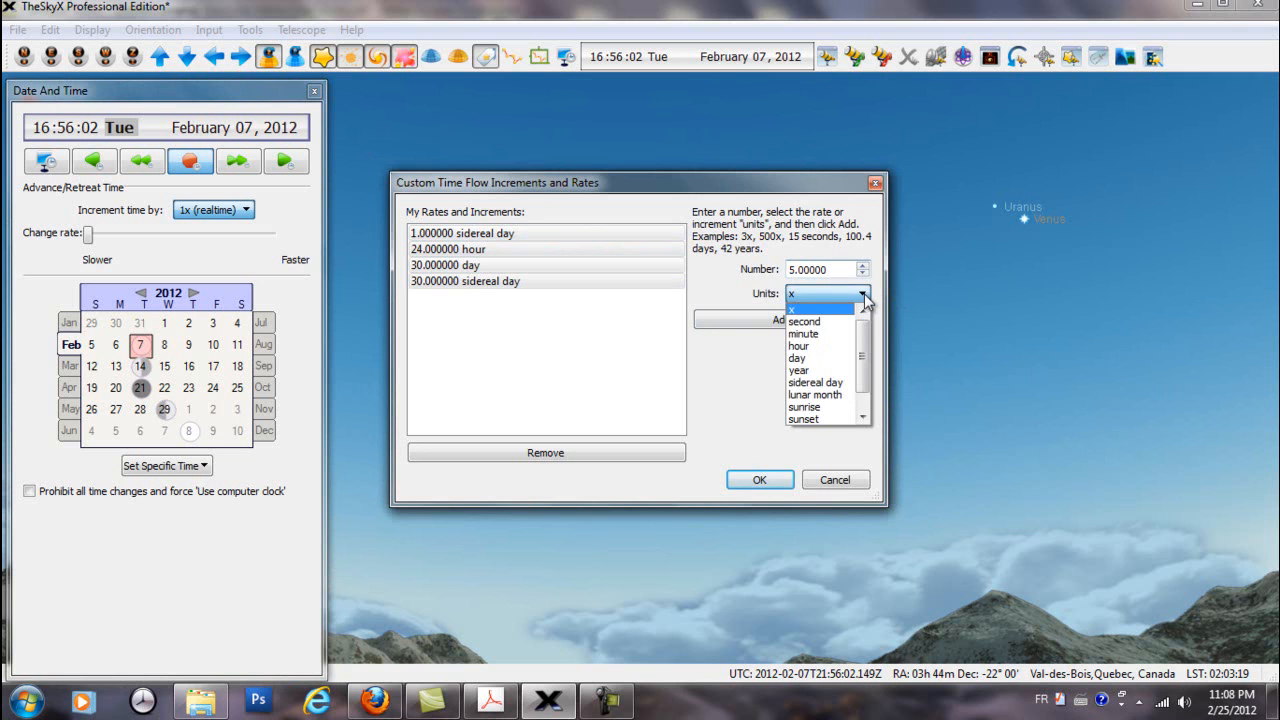
left_click(822, 330)
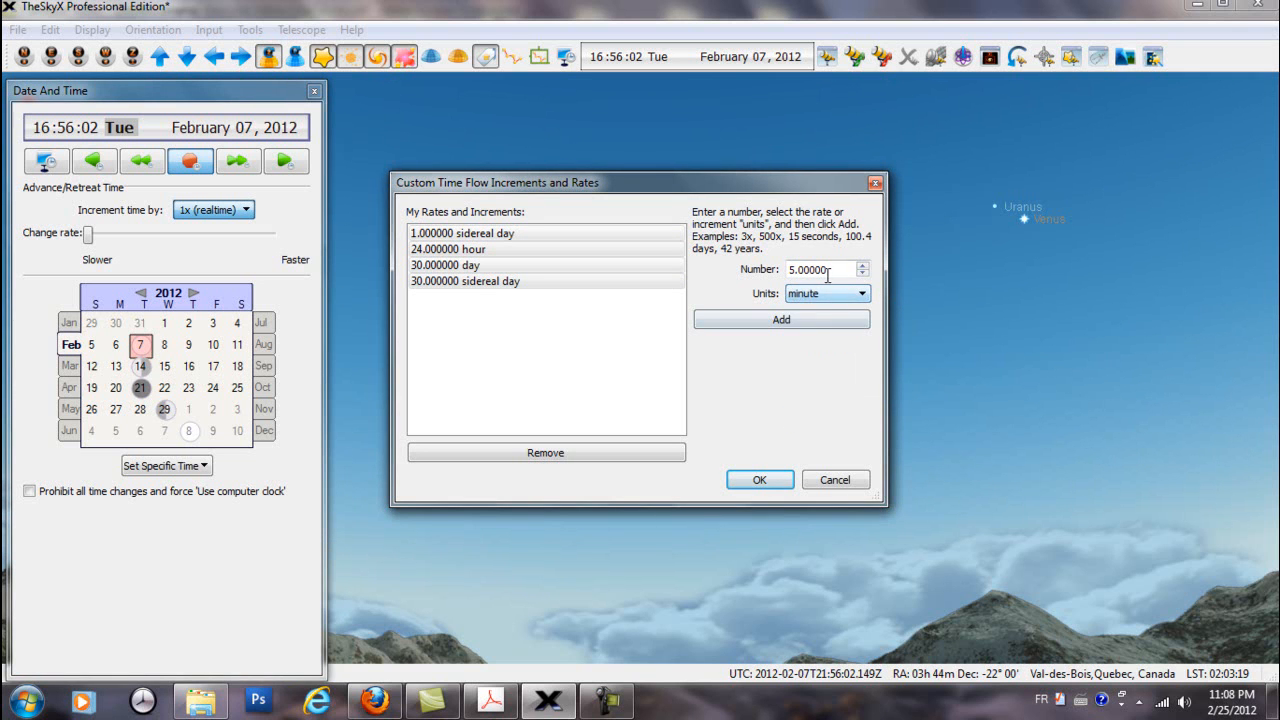
left_click(790, 320)
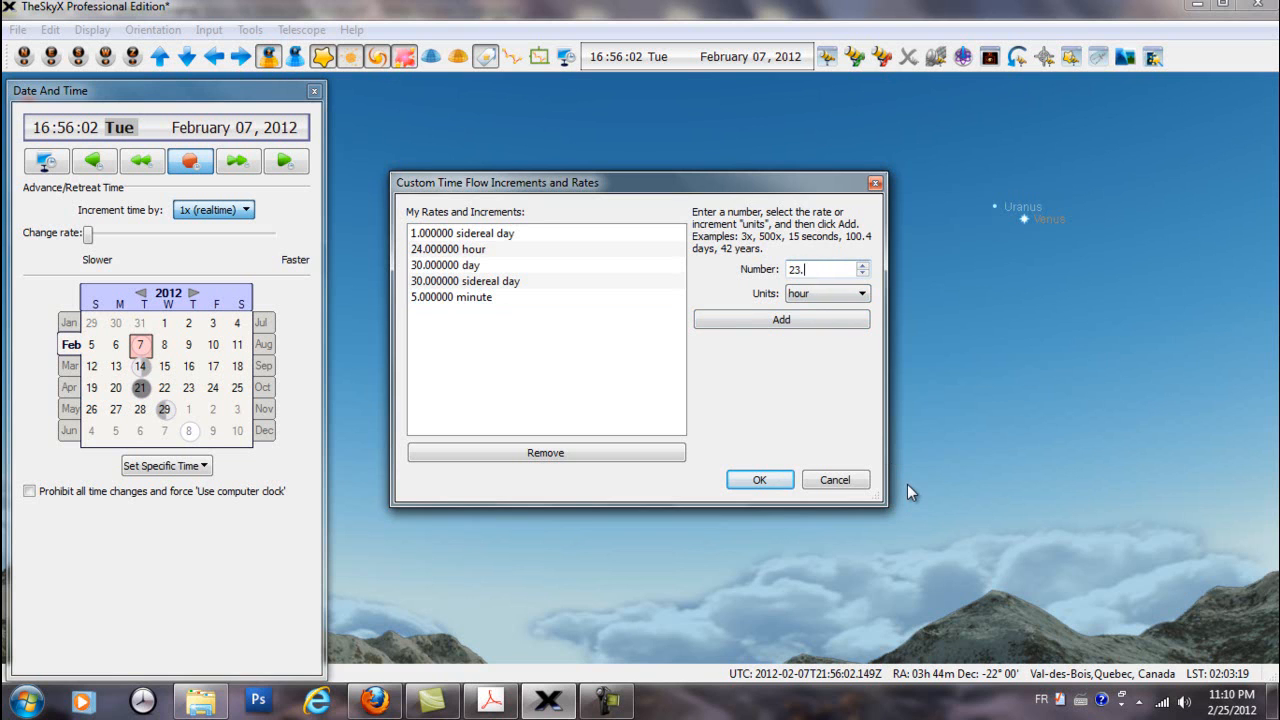
Add a custom increment of 23.93333 hours, remove the 5-minute increment and apply the custom list
type("3333")
left_click(832, 320)
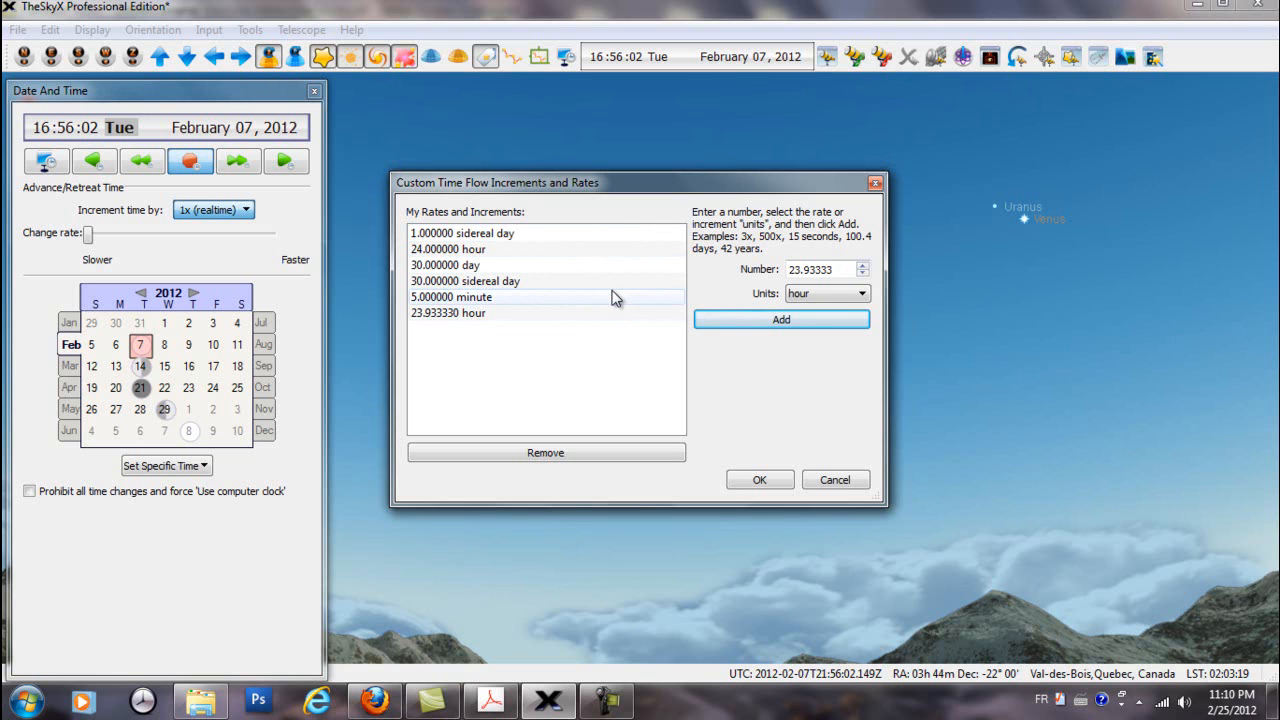
left_click(456, 299)
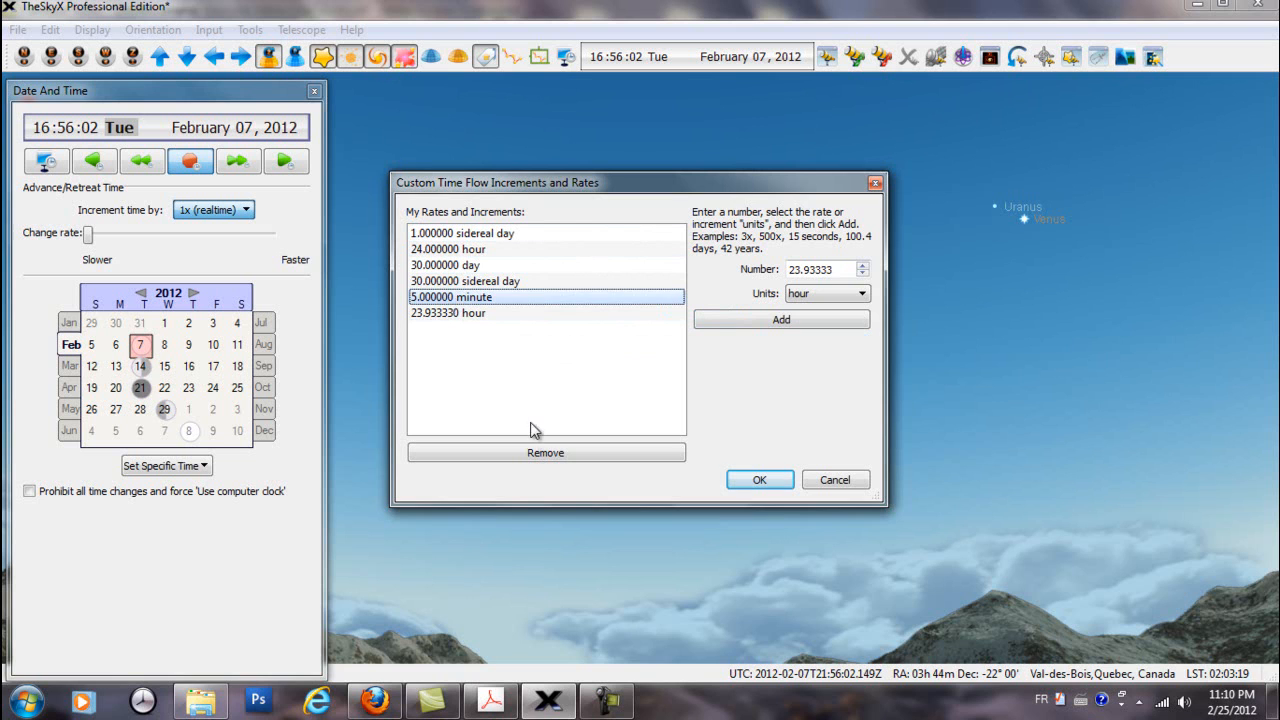
left_click(518, 452)
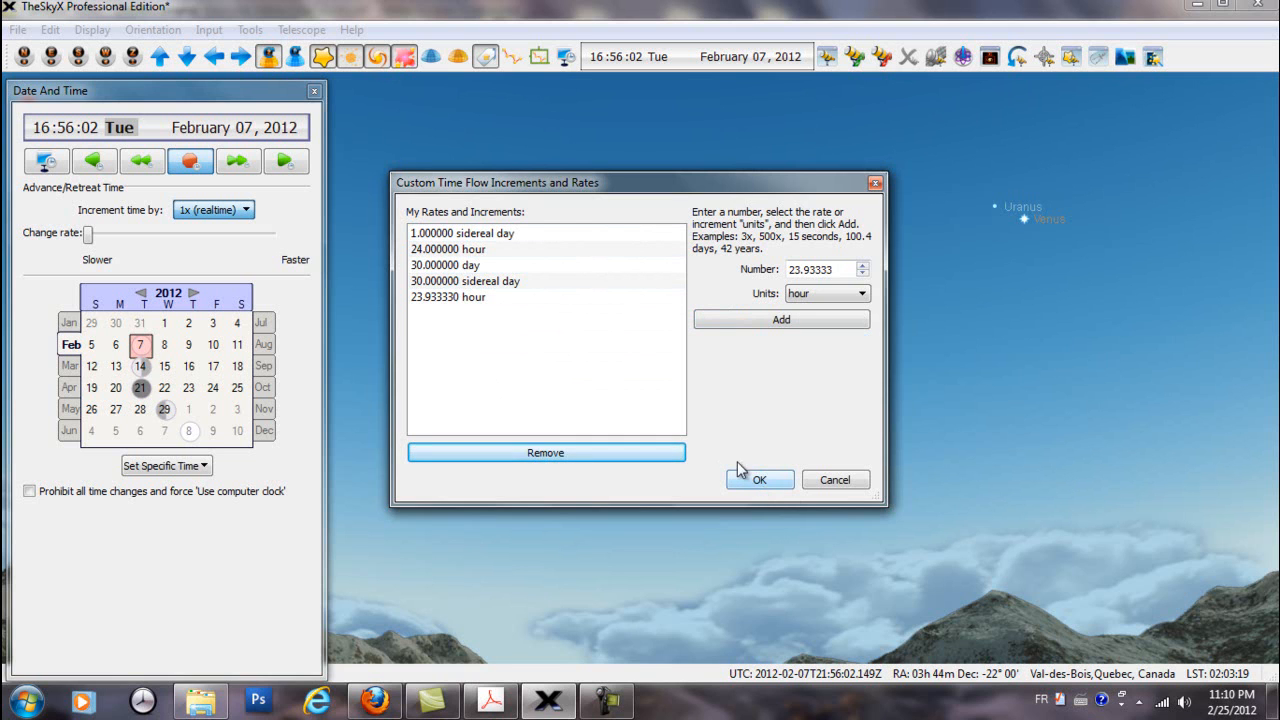
left_click(453, 300)
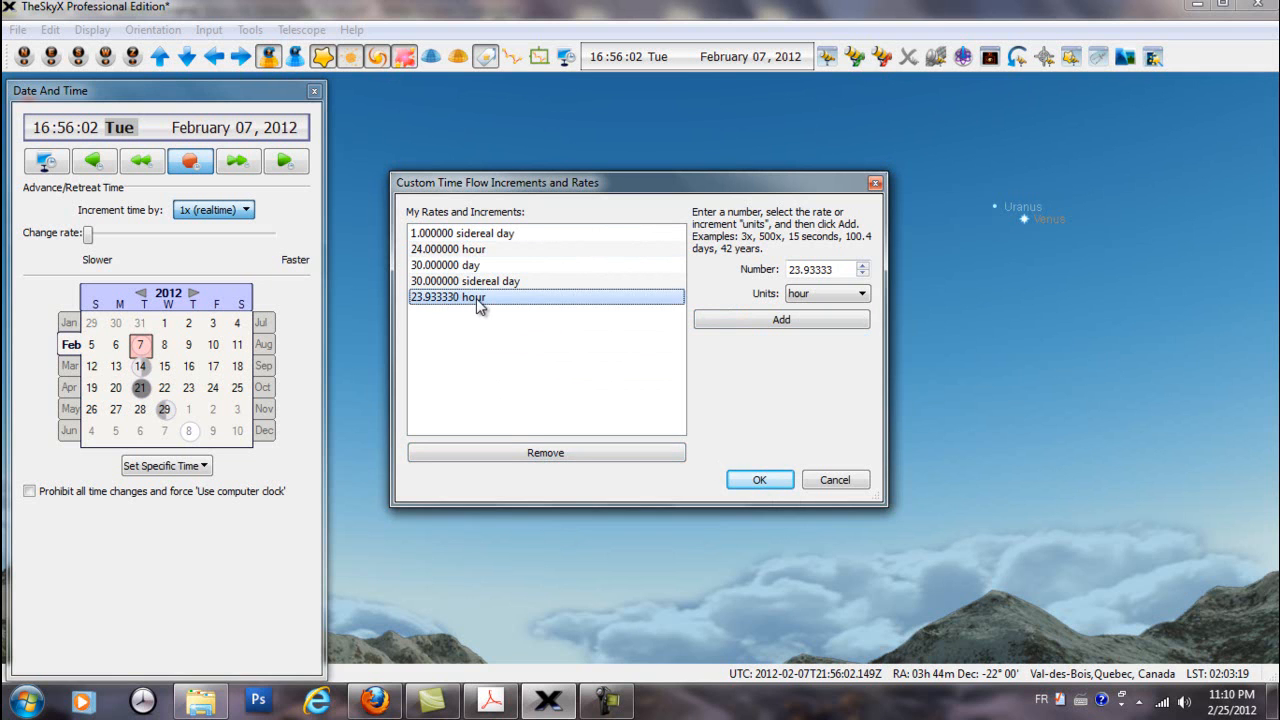
left_click(755, 484)
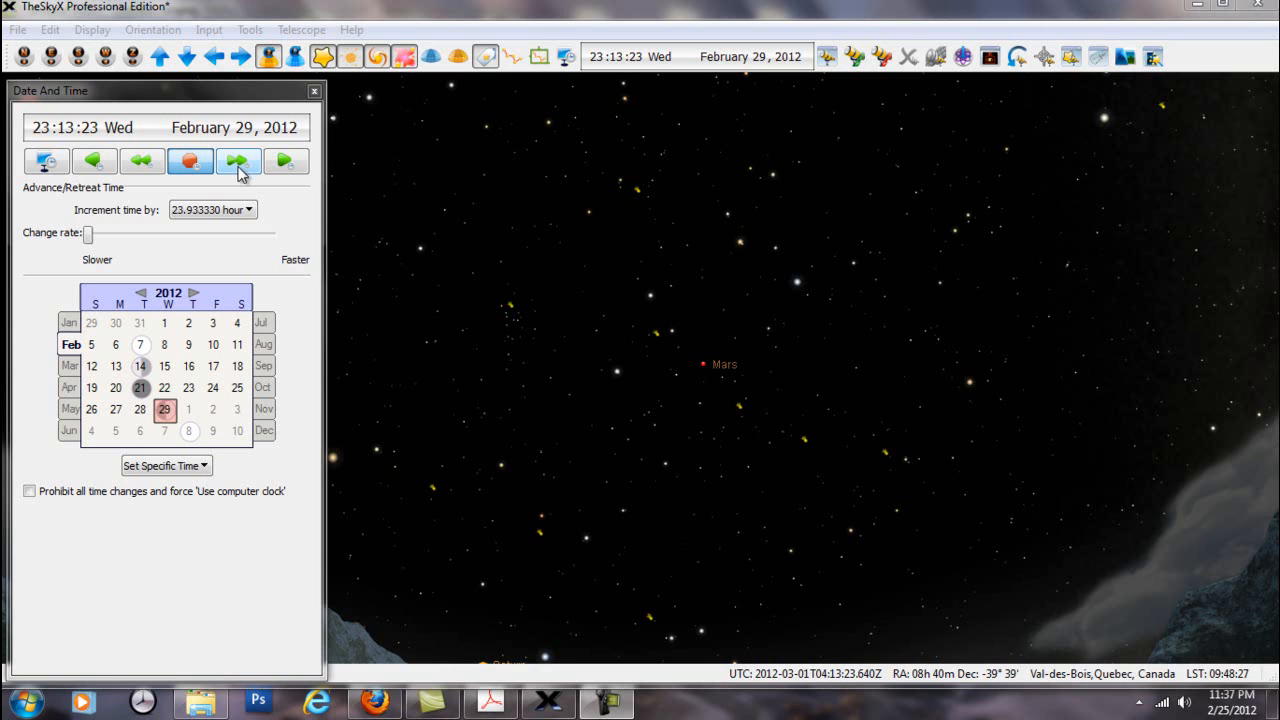
Step the sky chart forward to March 9, 2012 in 23.93333-hour increments and start the continuous forward time flow
left_click(238, 163)
left_click(238, 163)
left_click(238, 163)
left_click(238, 163)
left_click(238, 163)
left_click(238, 163)
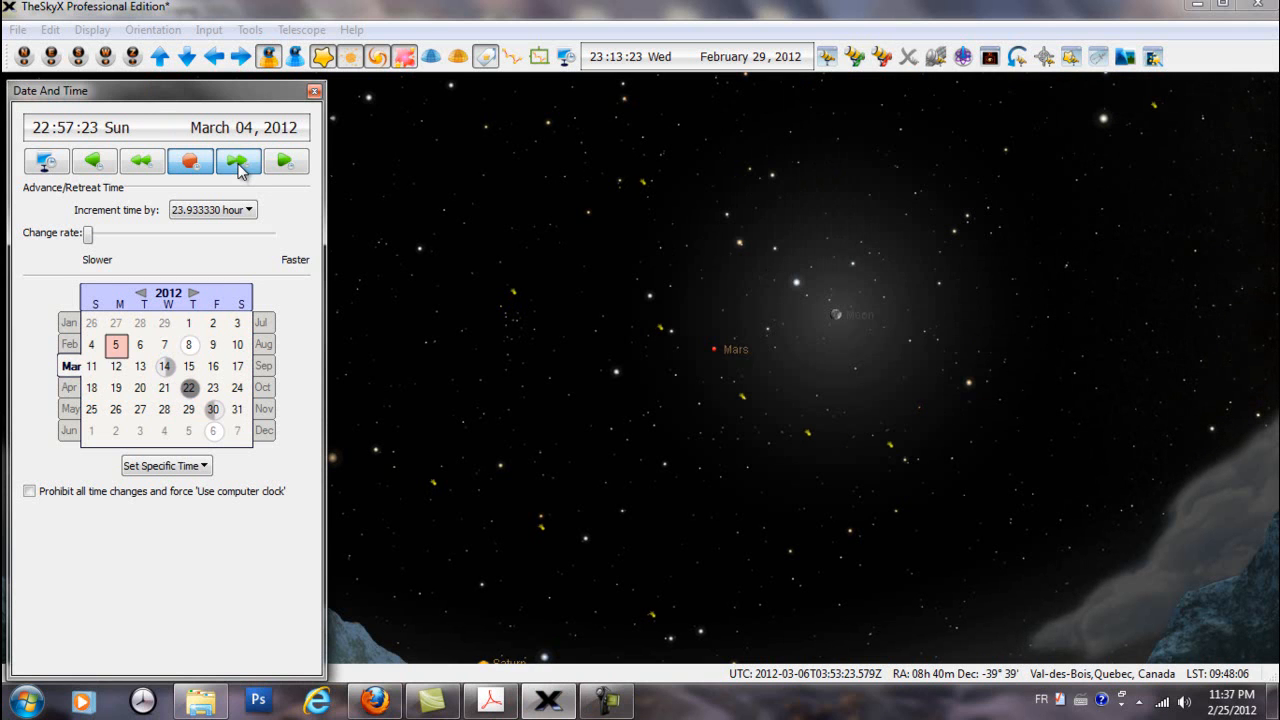
left_click(238, 163)
left_click(238, 163)
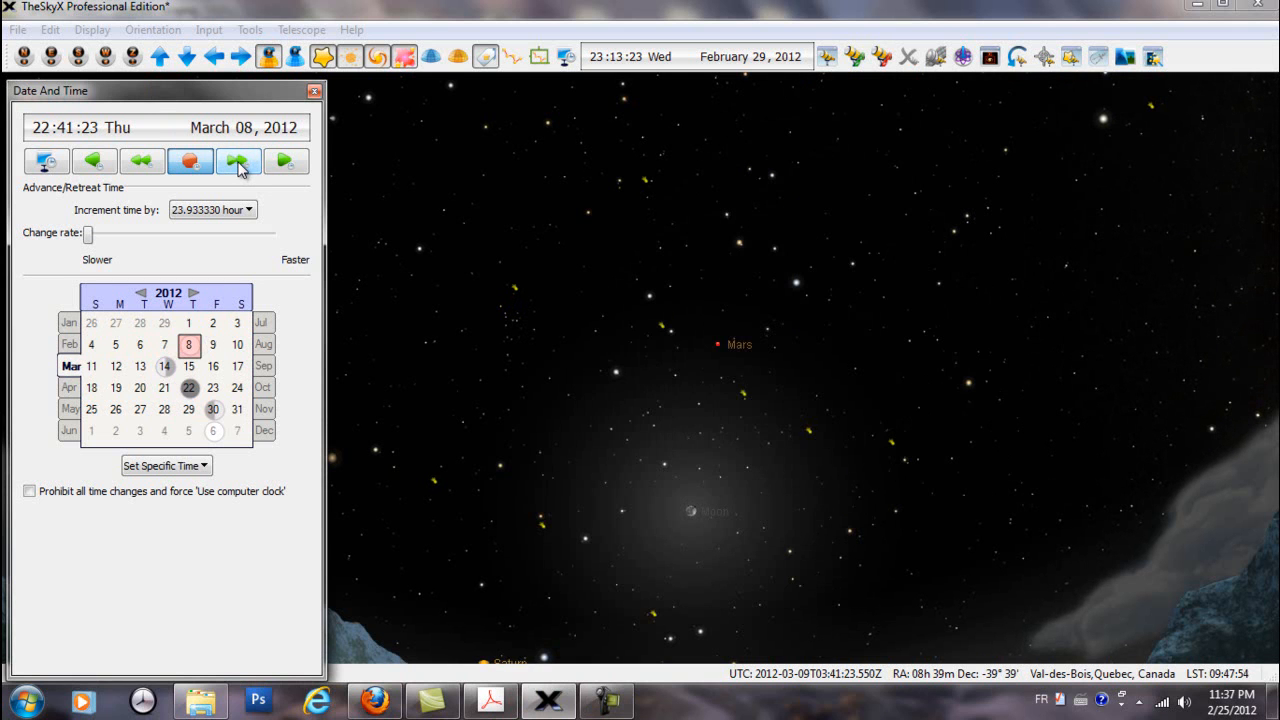
left_click(238, 163)
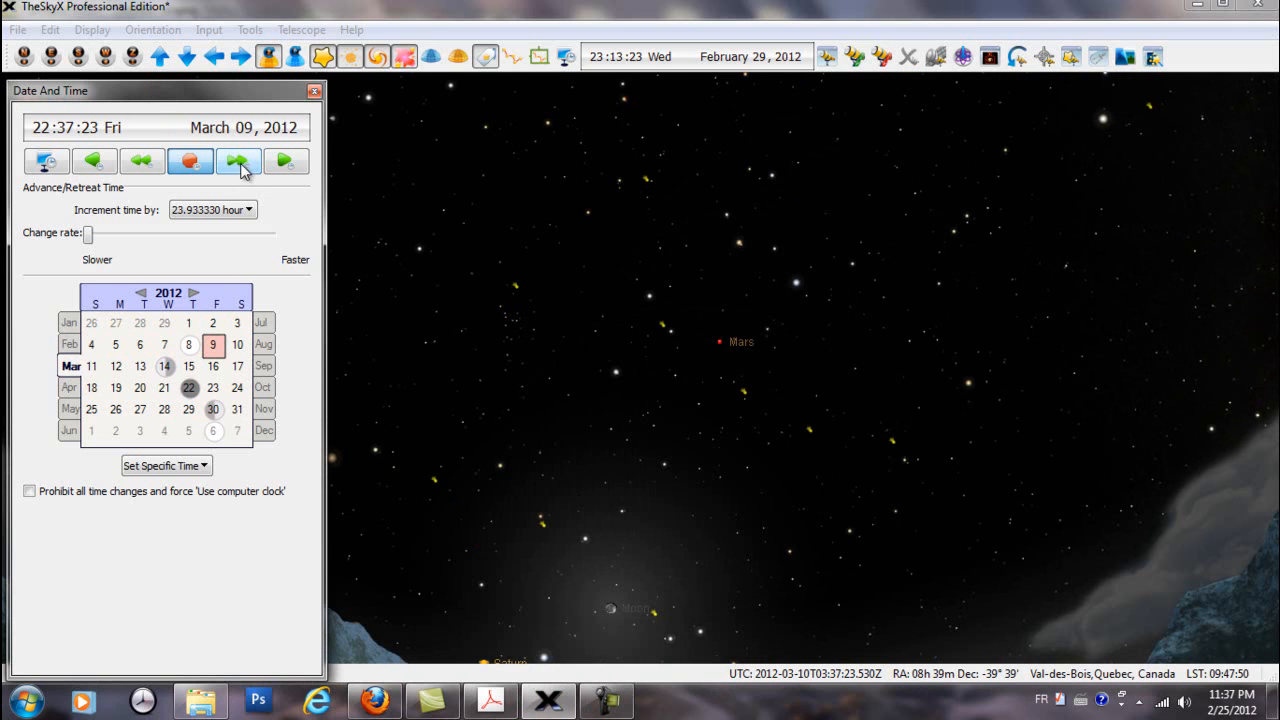
left_click(284, 162)
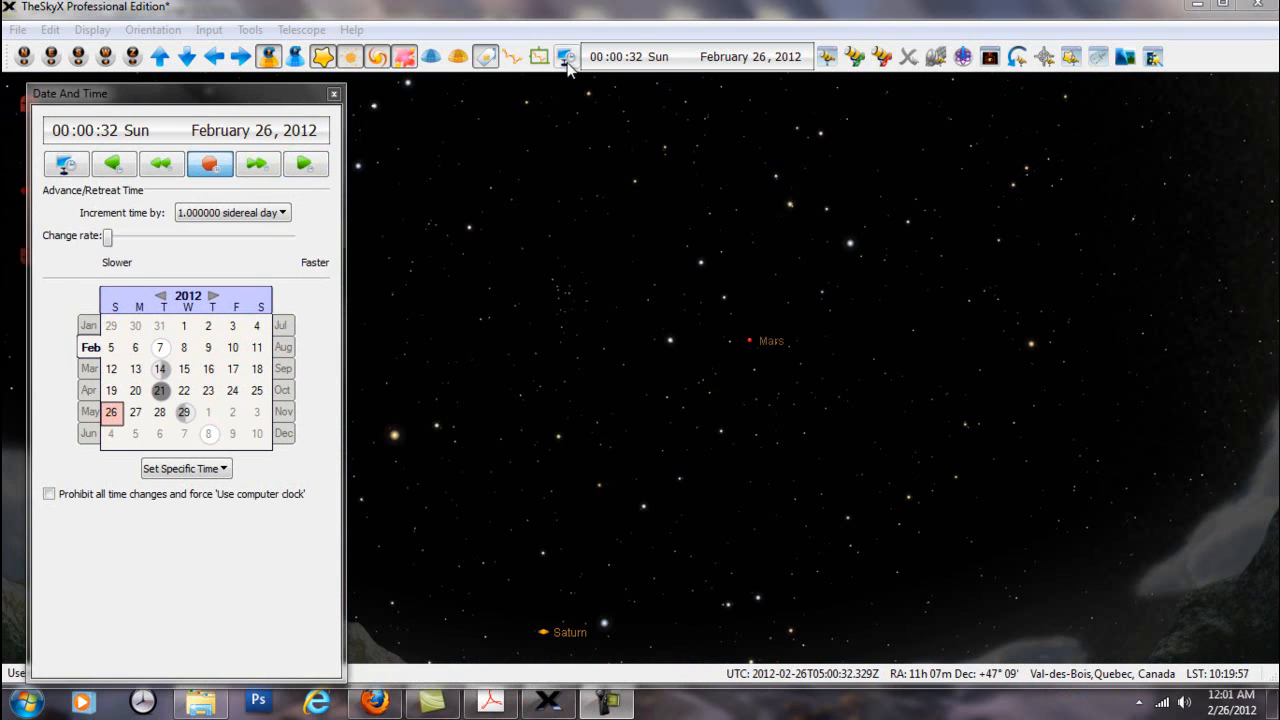
Show the constellation lines and add a custom time increment of 5 sidereal days
left_click(512, 58)
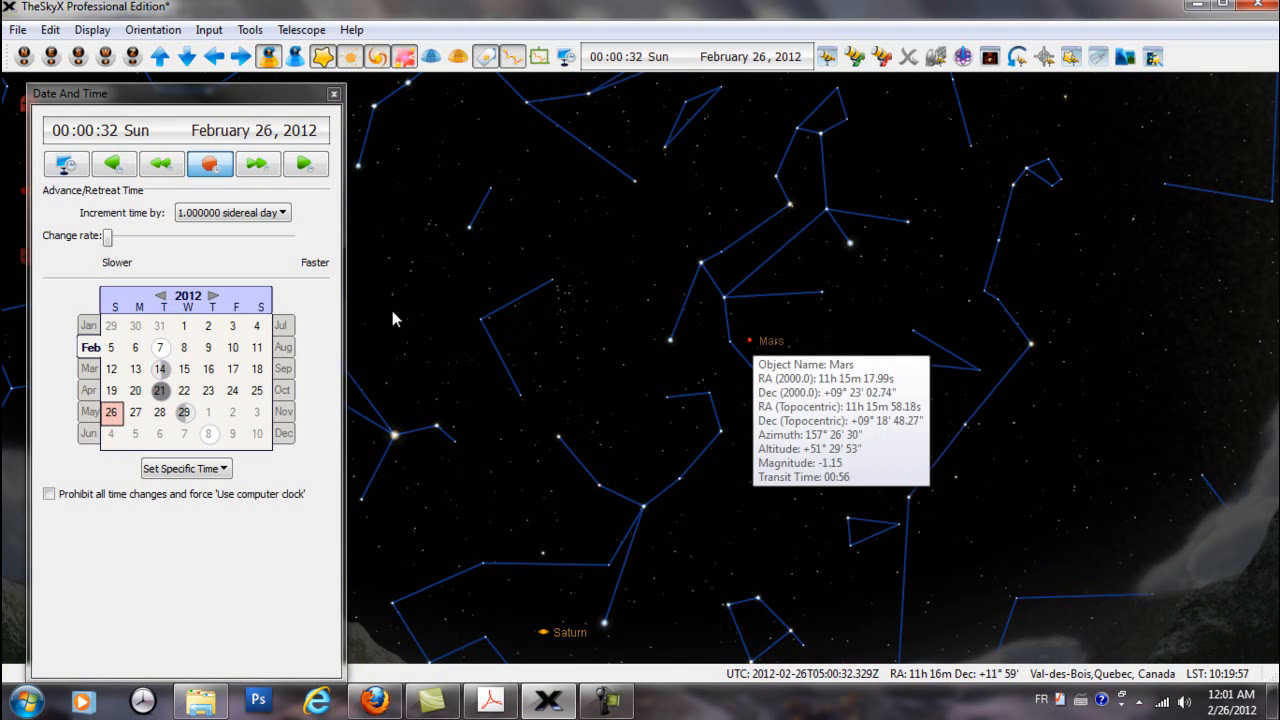
left_click(284, 214)
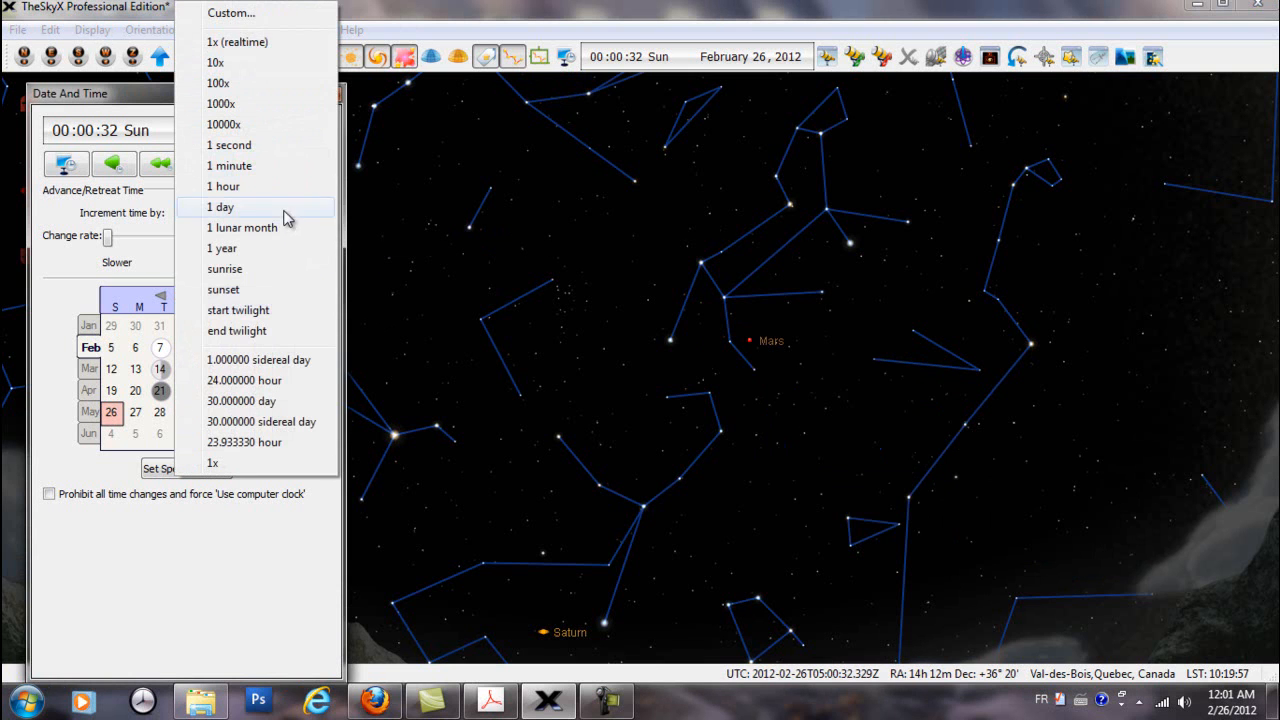
left_click(248, 22)
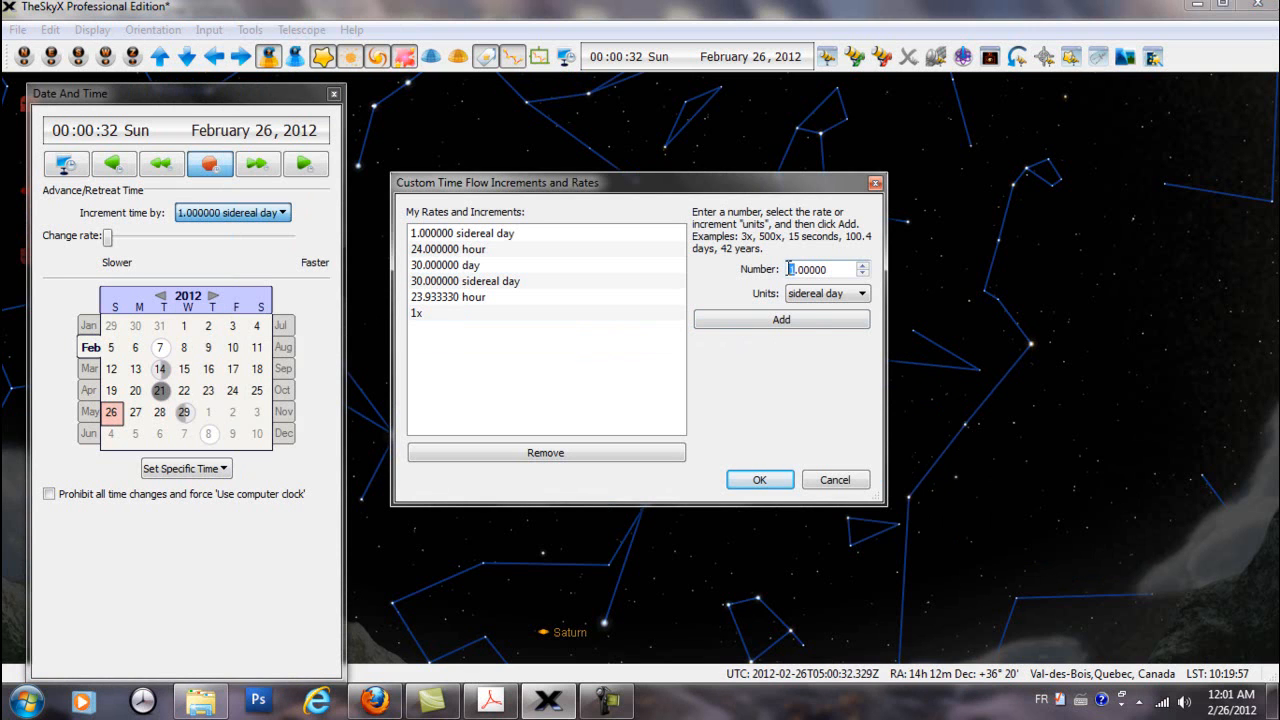
left_click(799, 321)
left_click(773, 486)
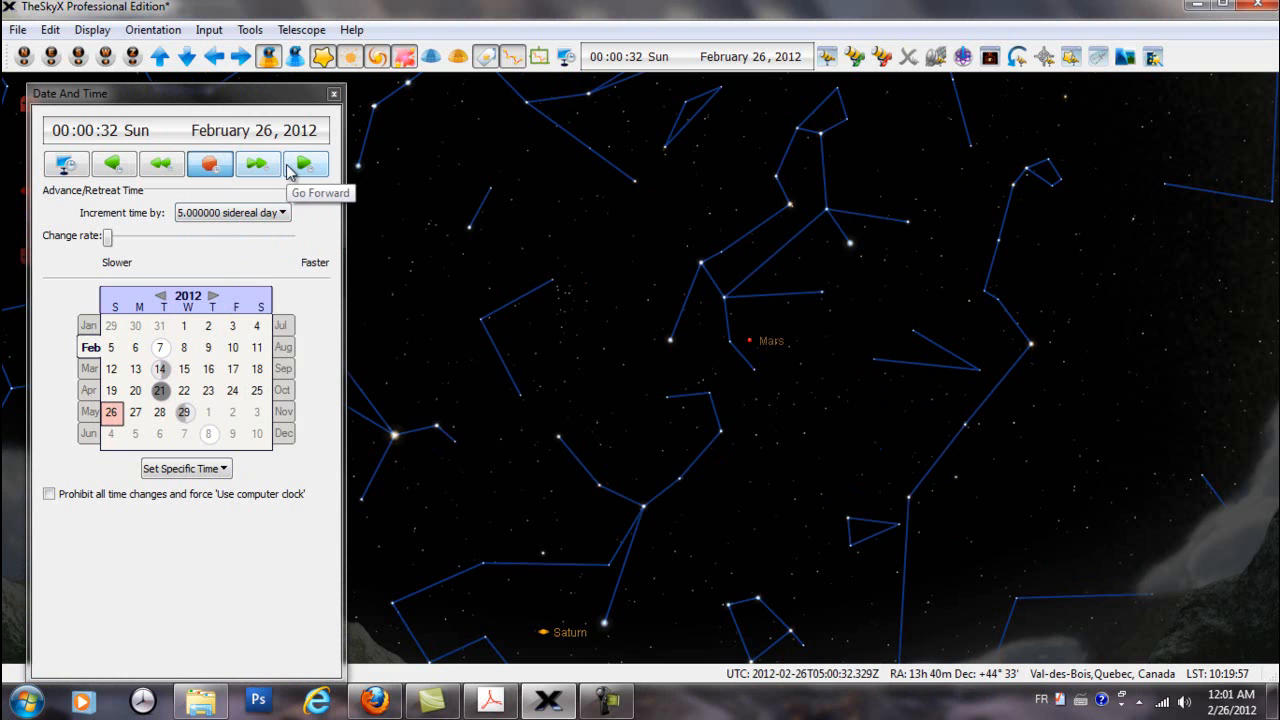
Run the sky chart forward in 5-sidereal-day increments, stop the time flow and return to the computer clock
mouse_move(750, 346)
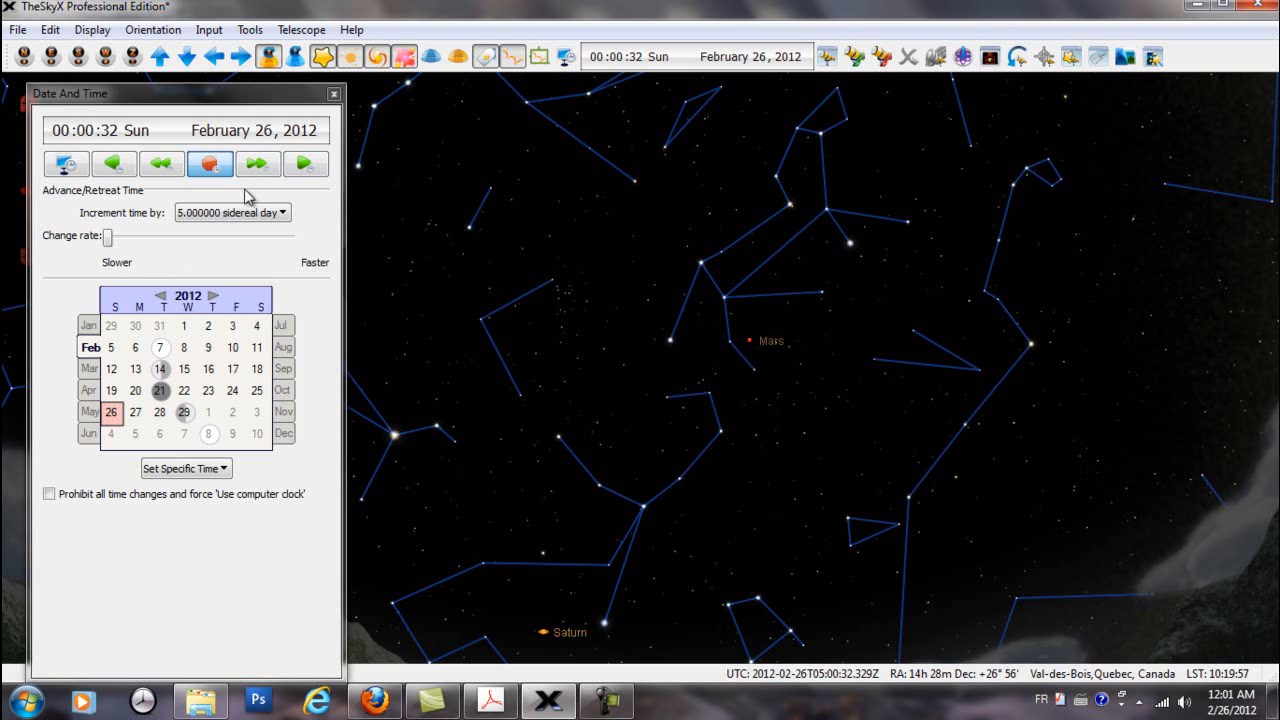
left_click(304, 166)
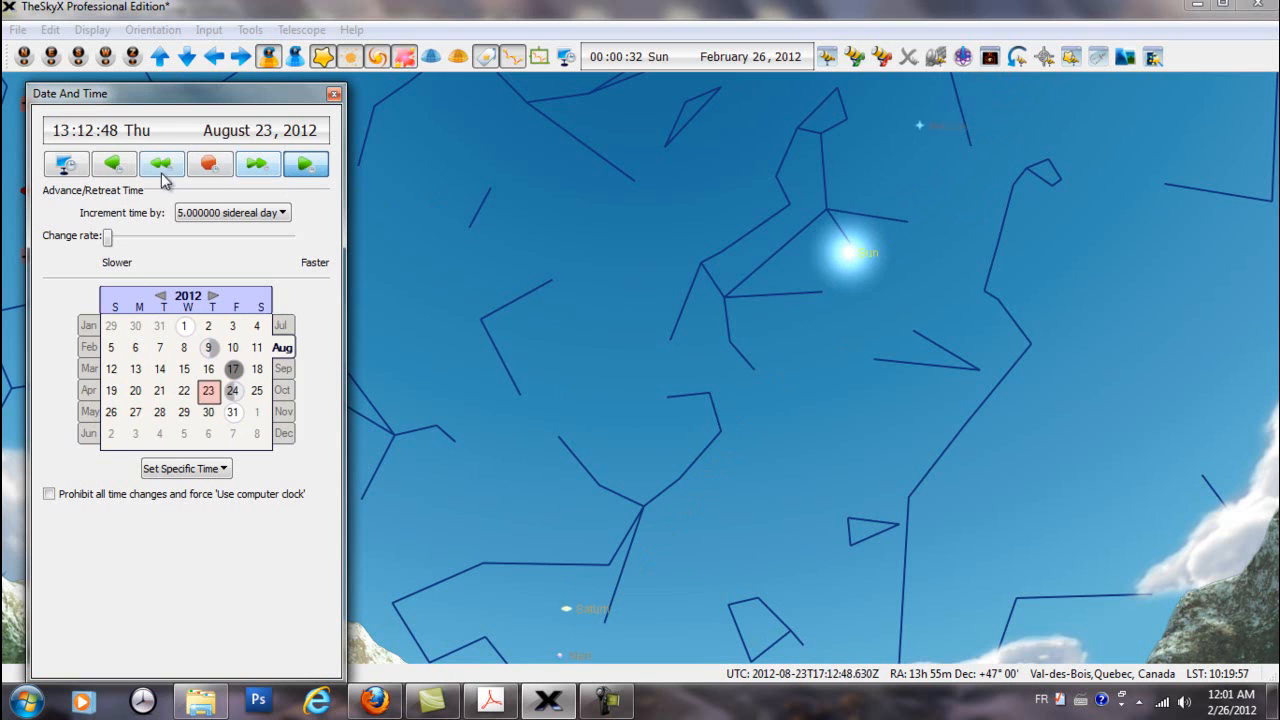
left_click(208, 163)
left_click(63, 167)
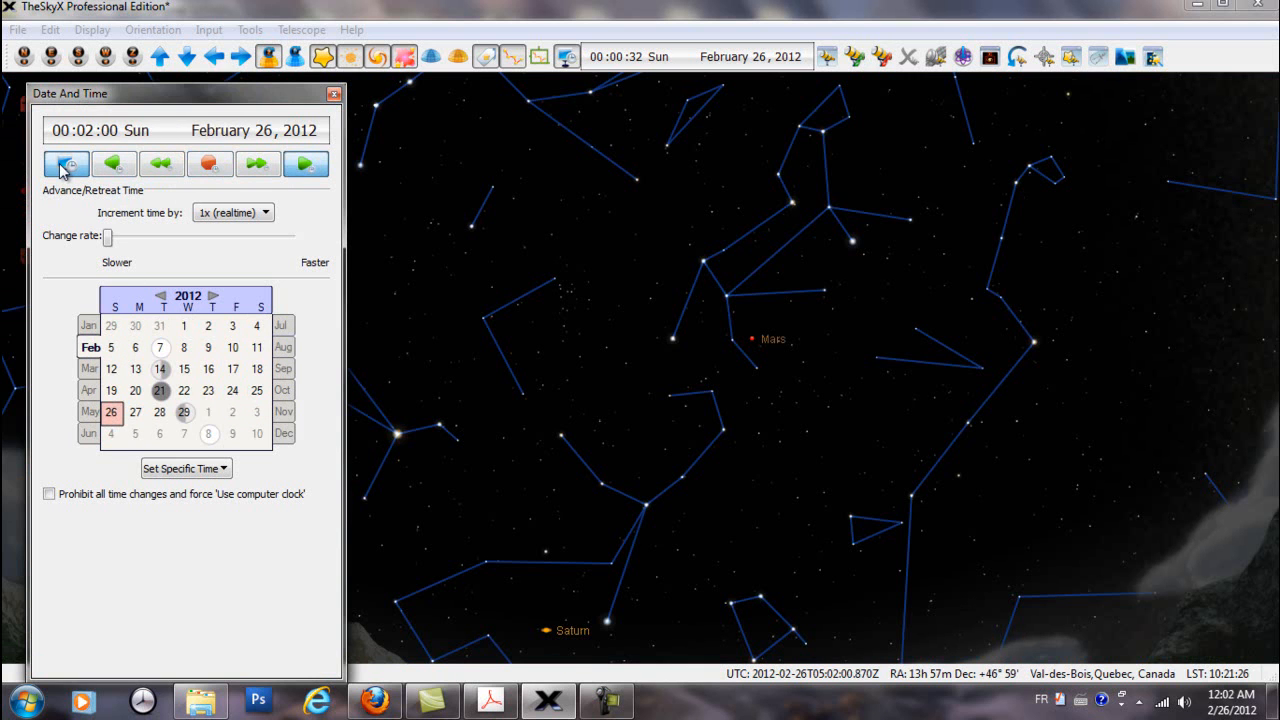
Turn off the daylight display and set the time increment to 5 sidereal days
left_click(93, 31)
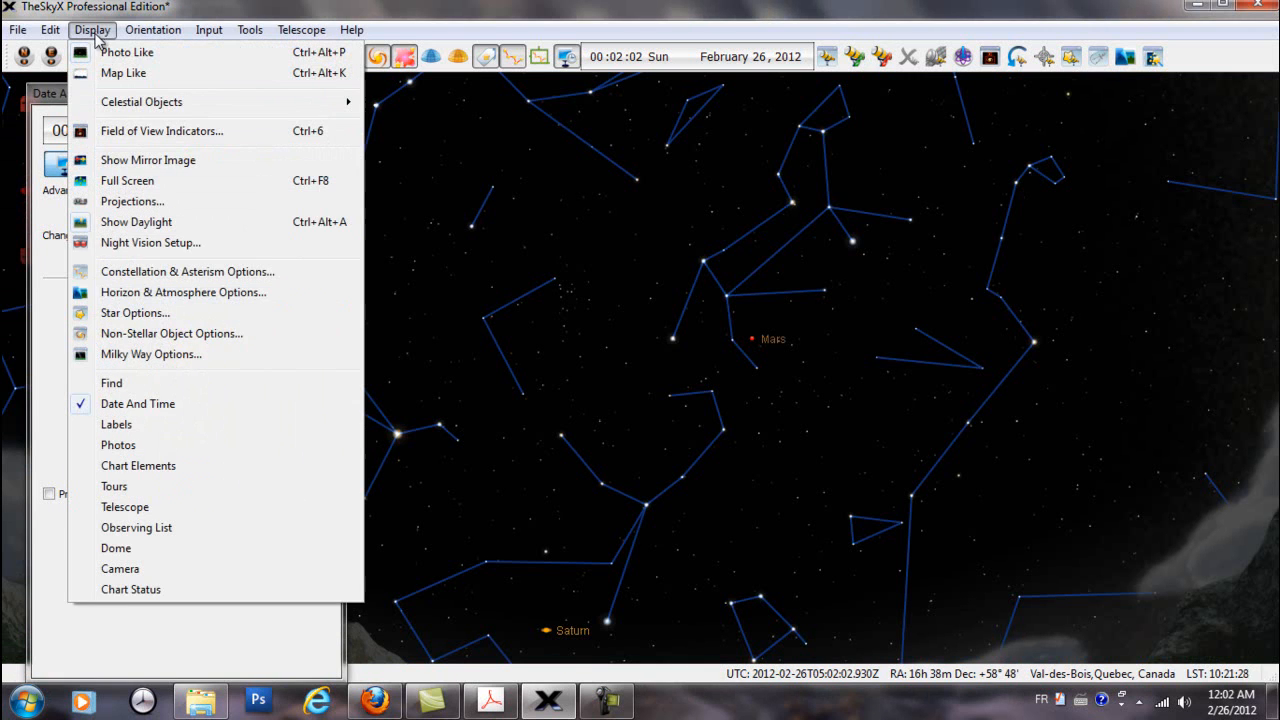
left_click(140, 226)
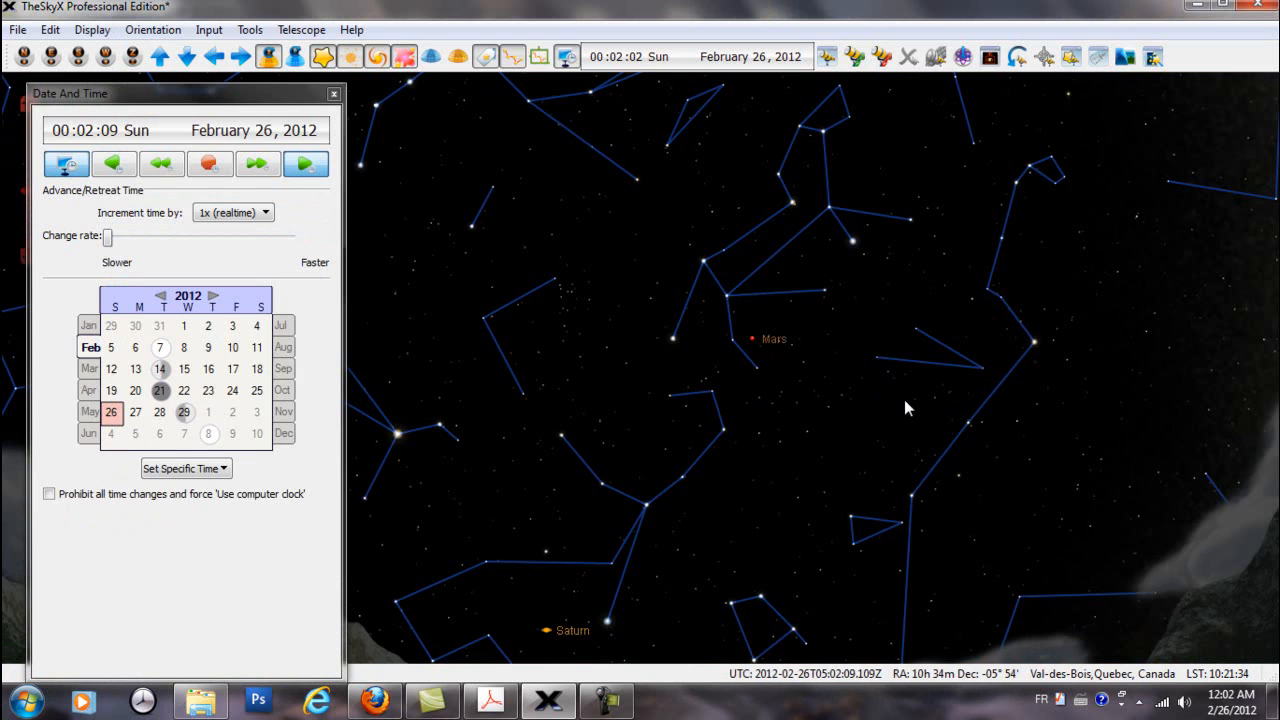
left_click(305, 163)
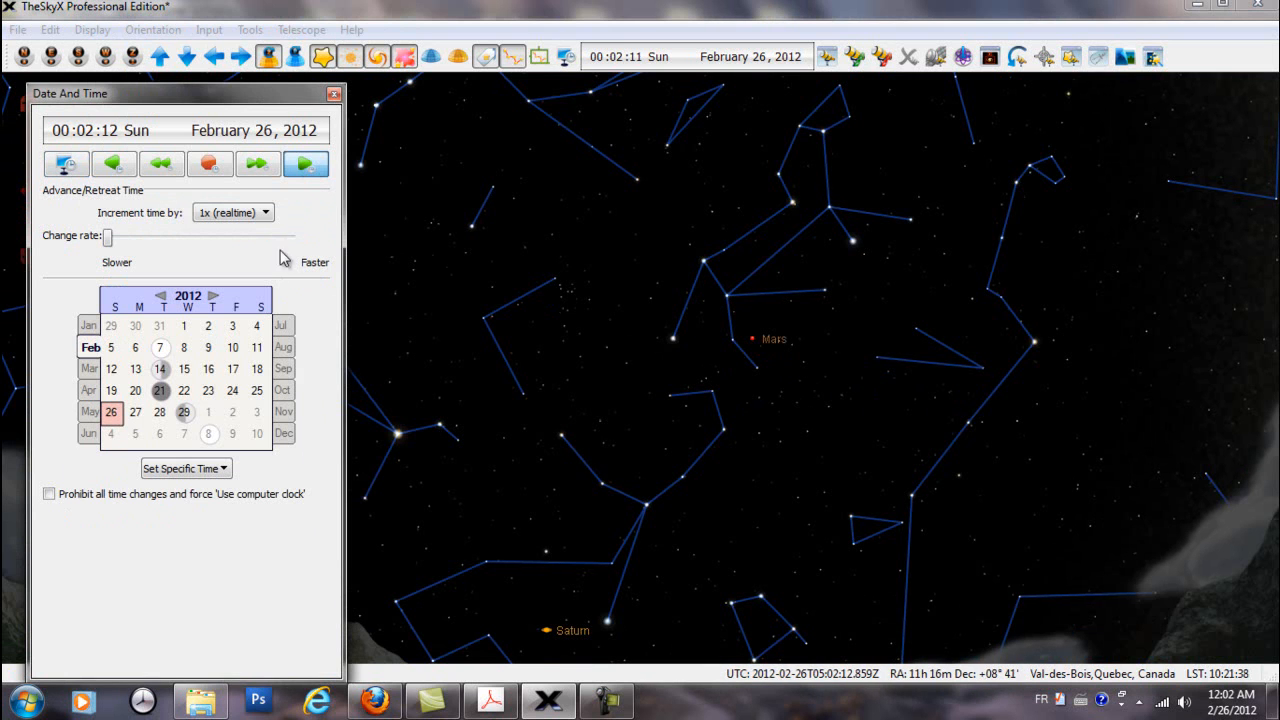
left_click(265, 213)
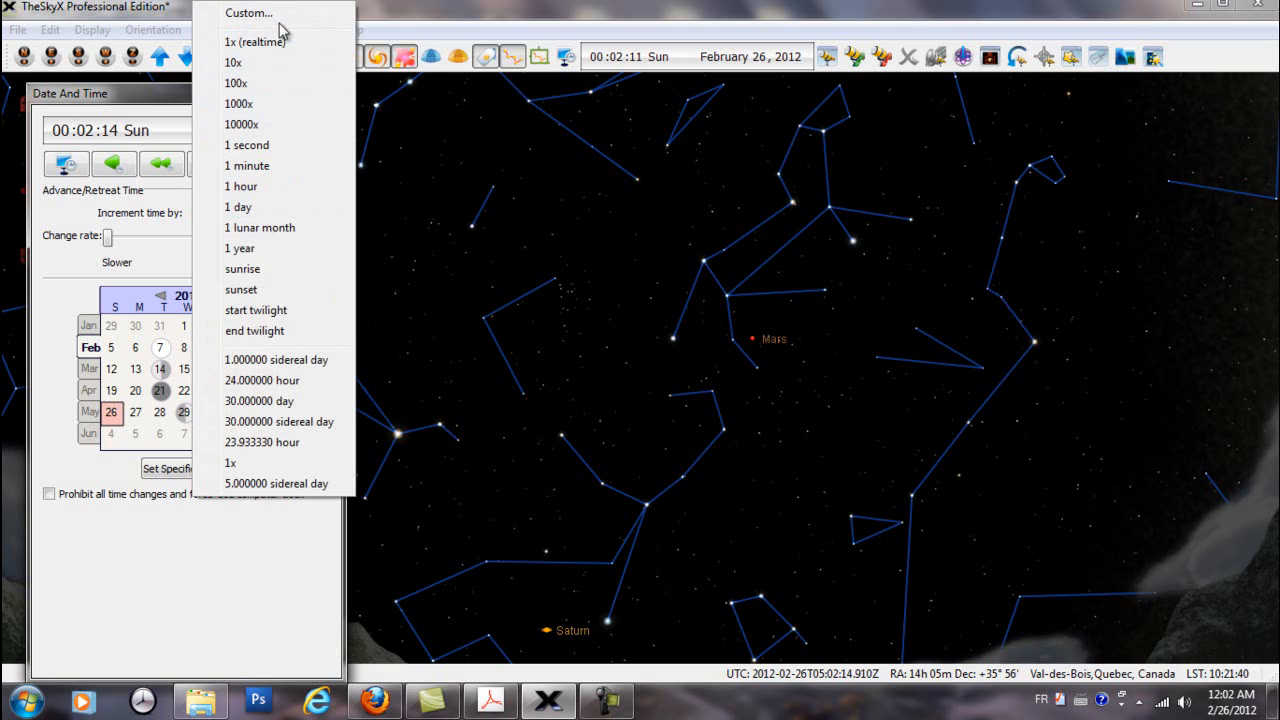
left_click(269, 486)
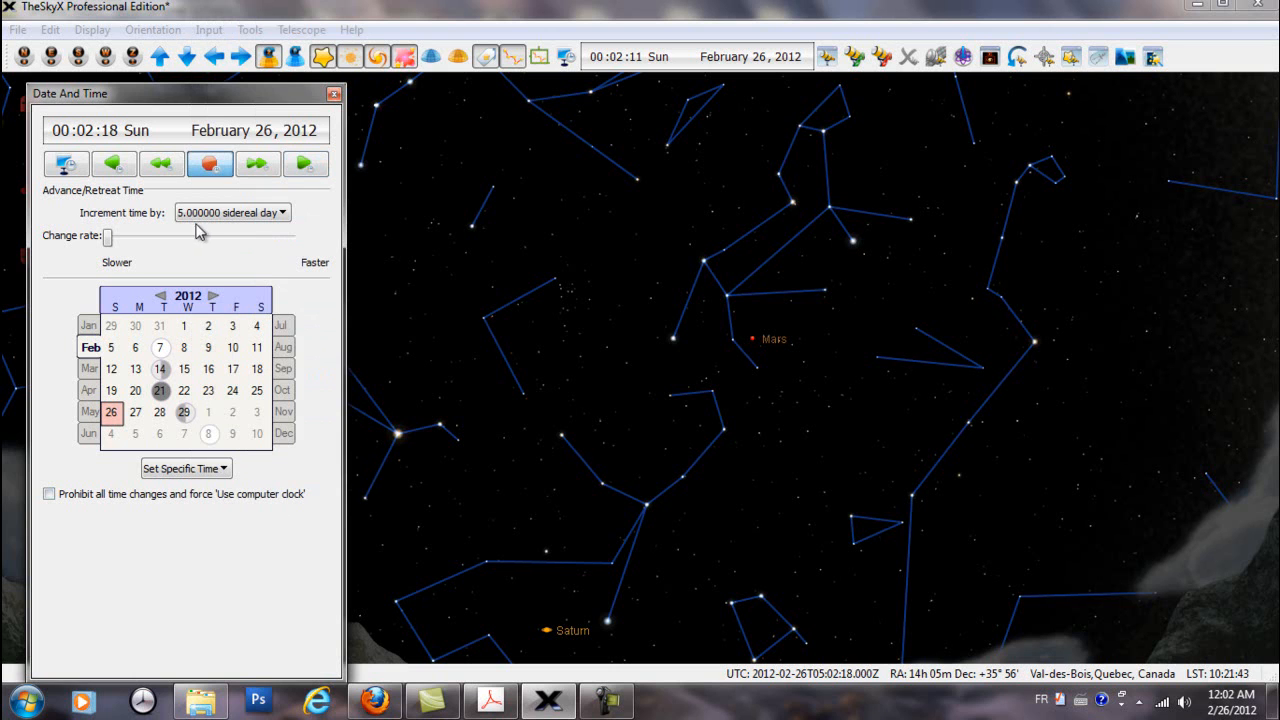
Run time forward in 5-sidereal-day increments, stop the flow and step back to August 13, 2012
left_click(308, 164)
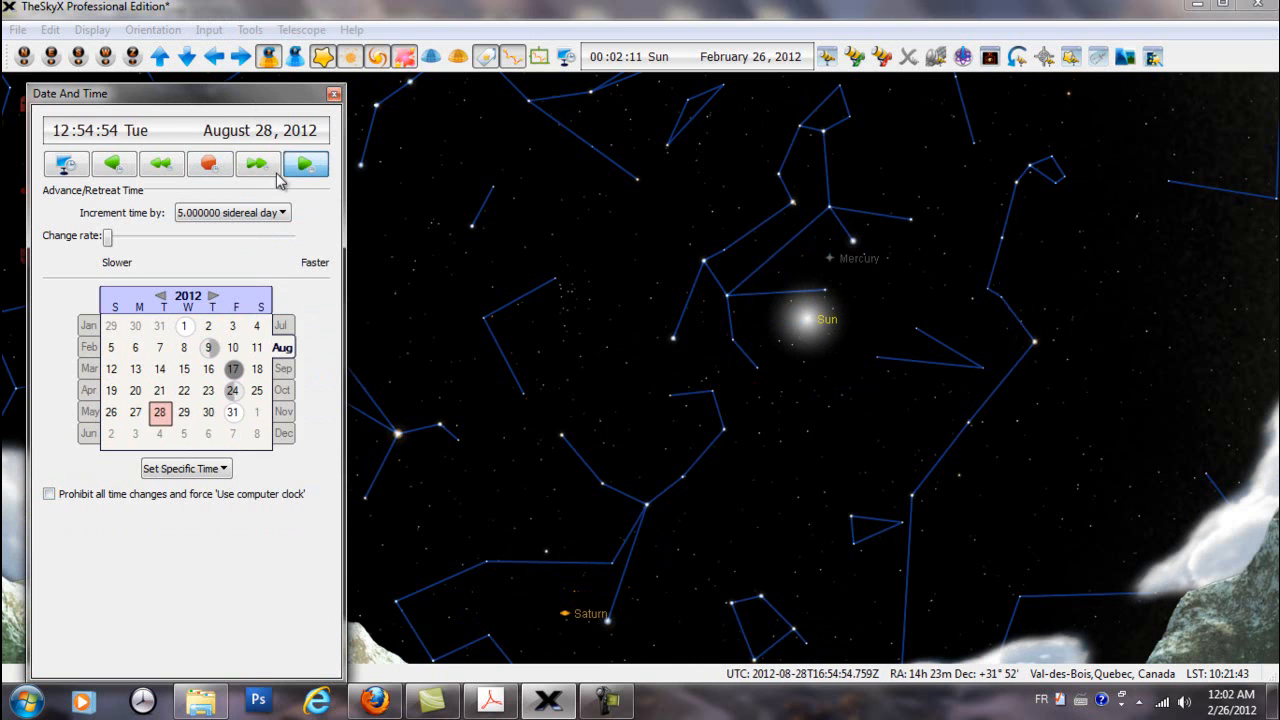
left_click(205, 166)
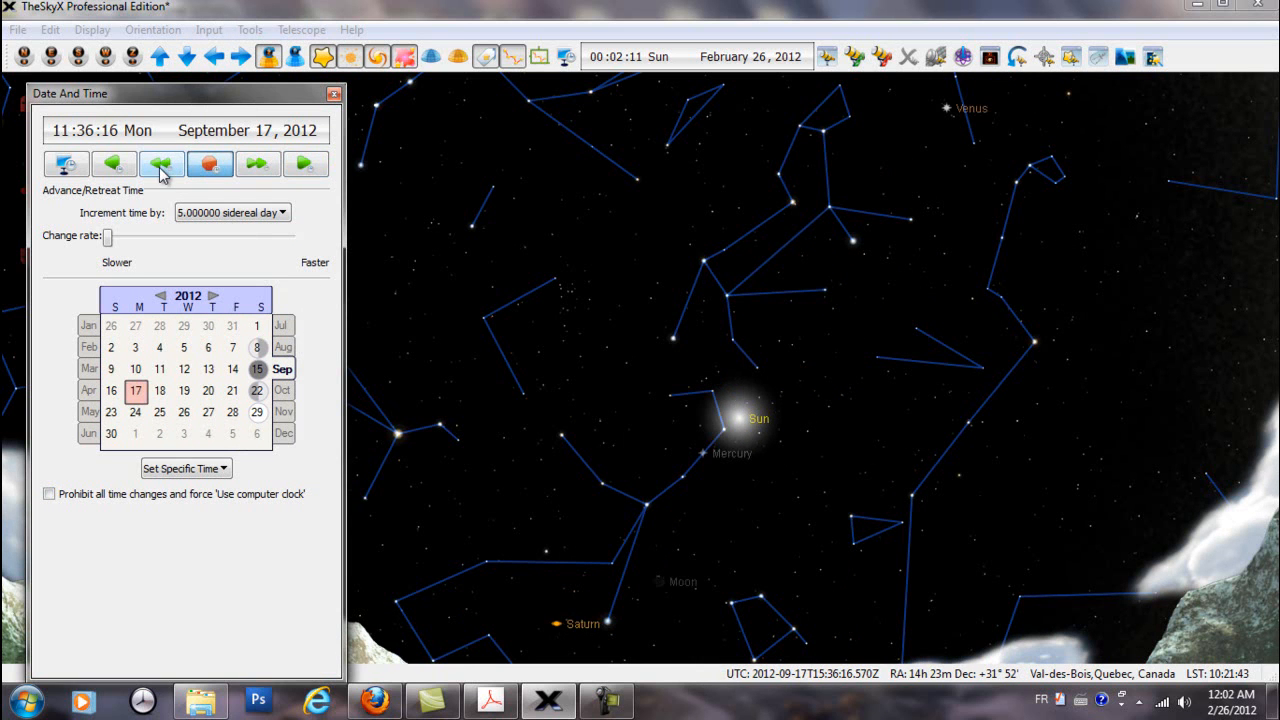
left_click(156, 172)
left_click(152, 172)
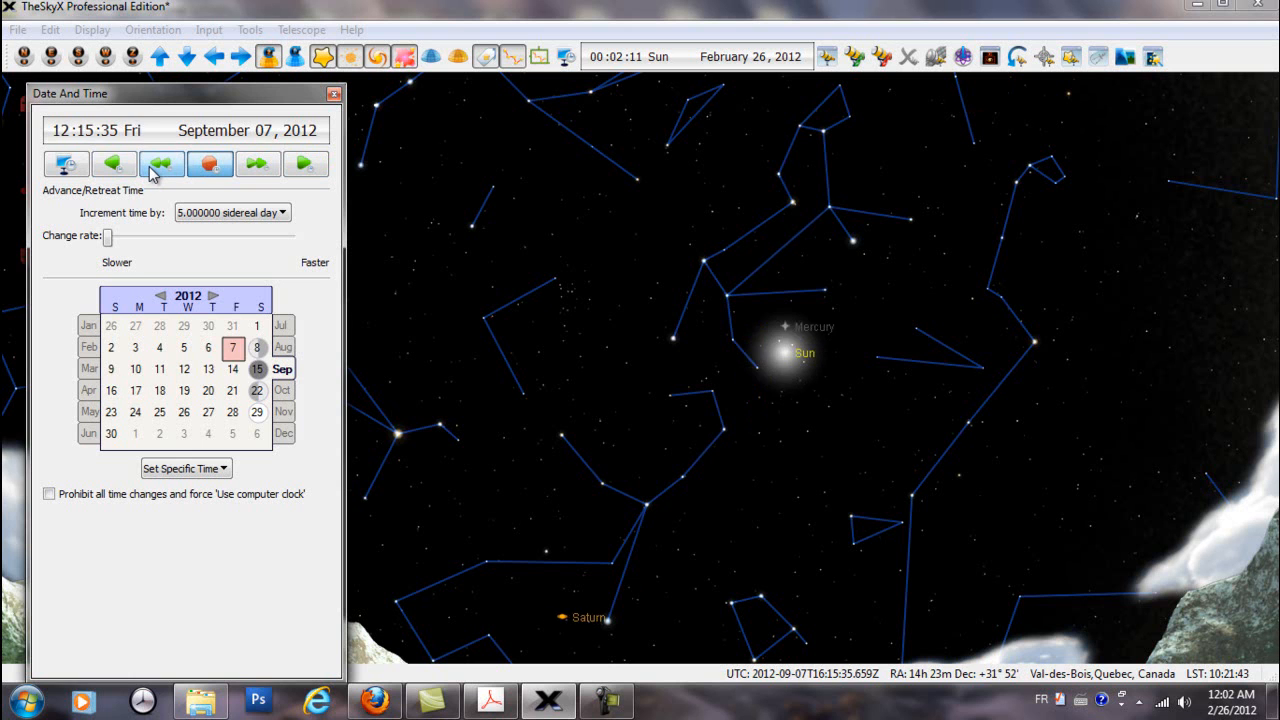
left_click(152, 173)
left_click(152, 173)
left_click(152, 173)
left_click(152, 173)
left_click(152, 173)
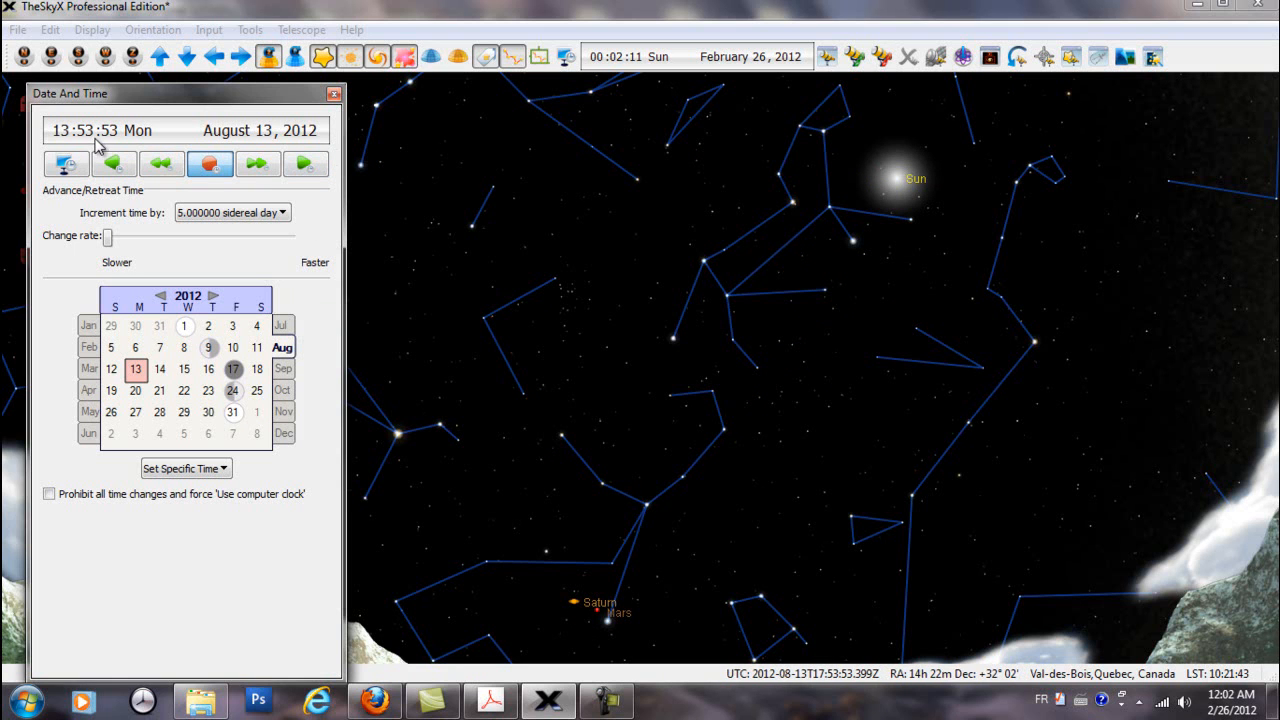
Select the star Spica beside Mars and Saturn and read its object information on the chart
left_click(608, 621)
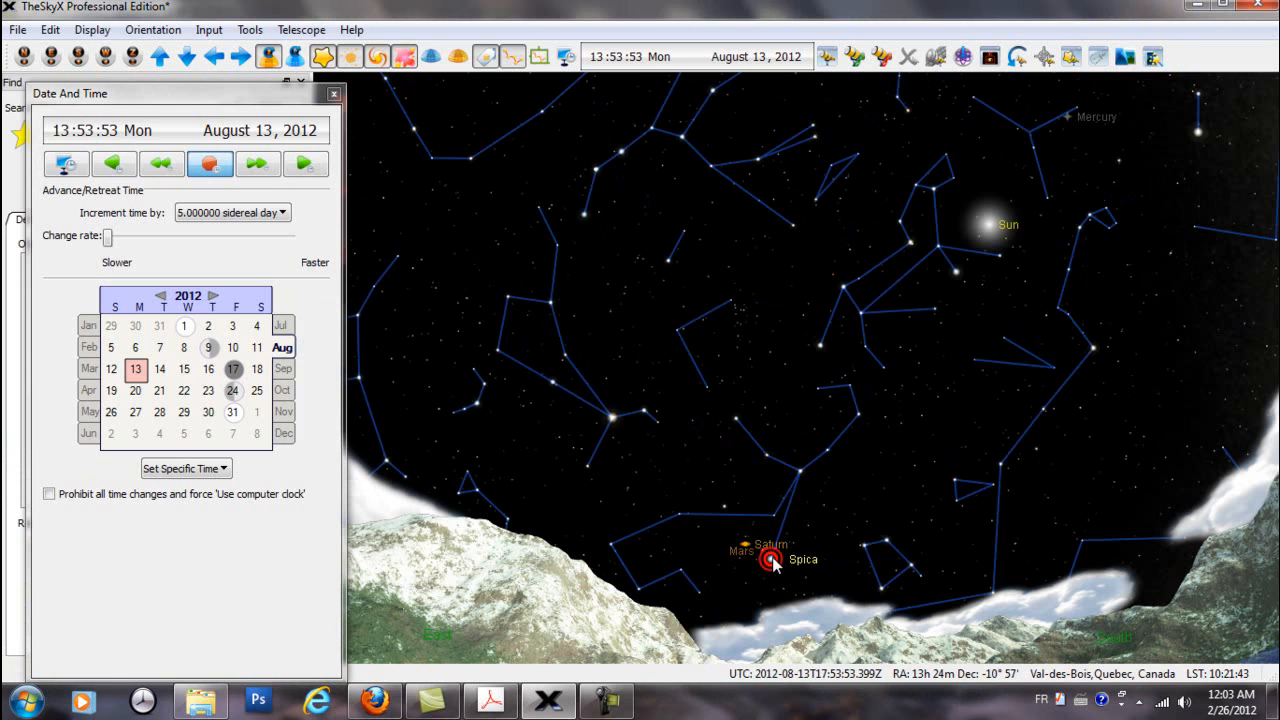
mouse_move(773, 563)
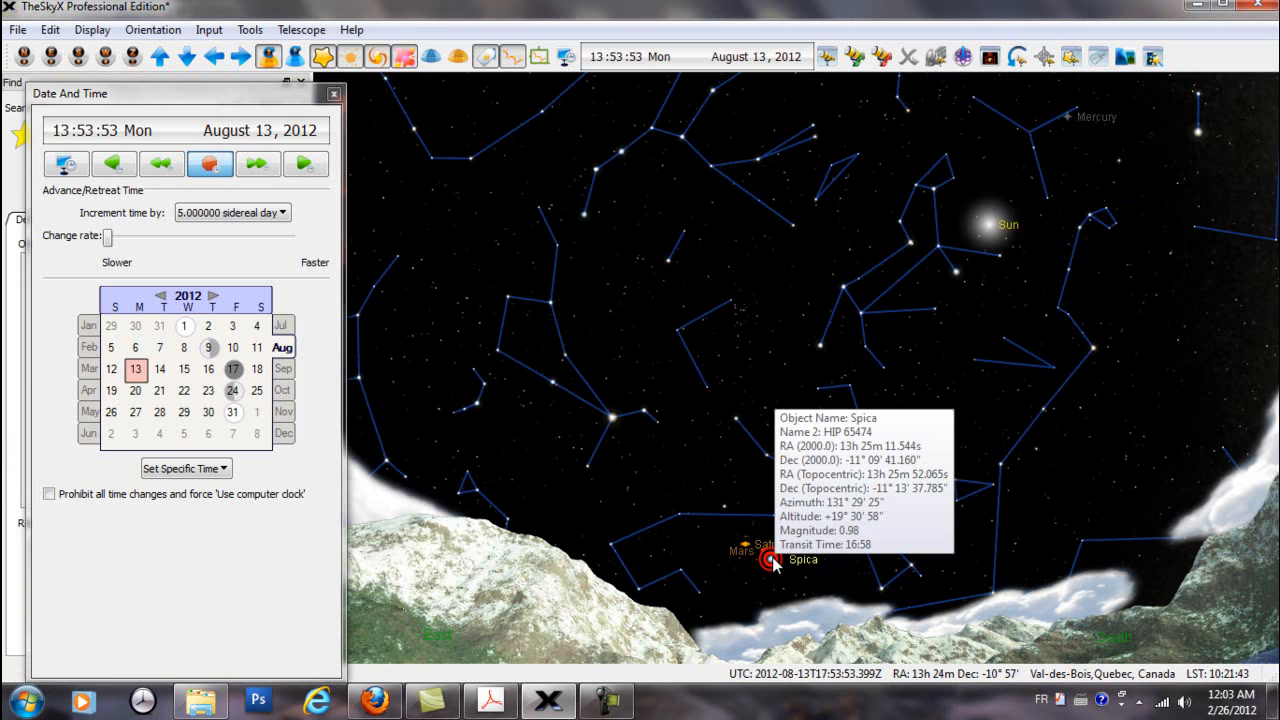
left_click(758, 570)
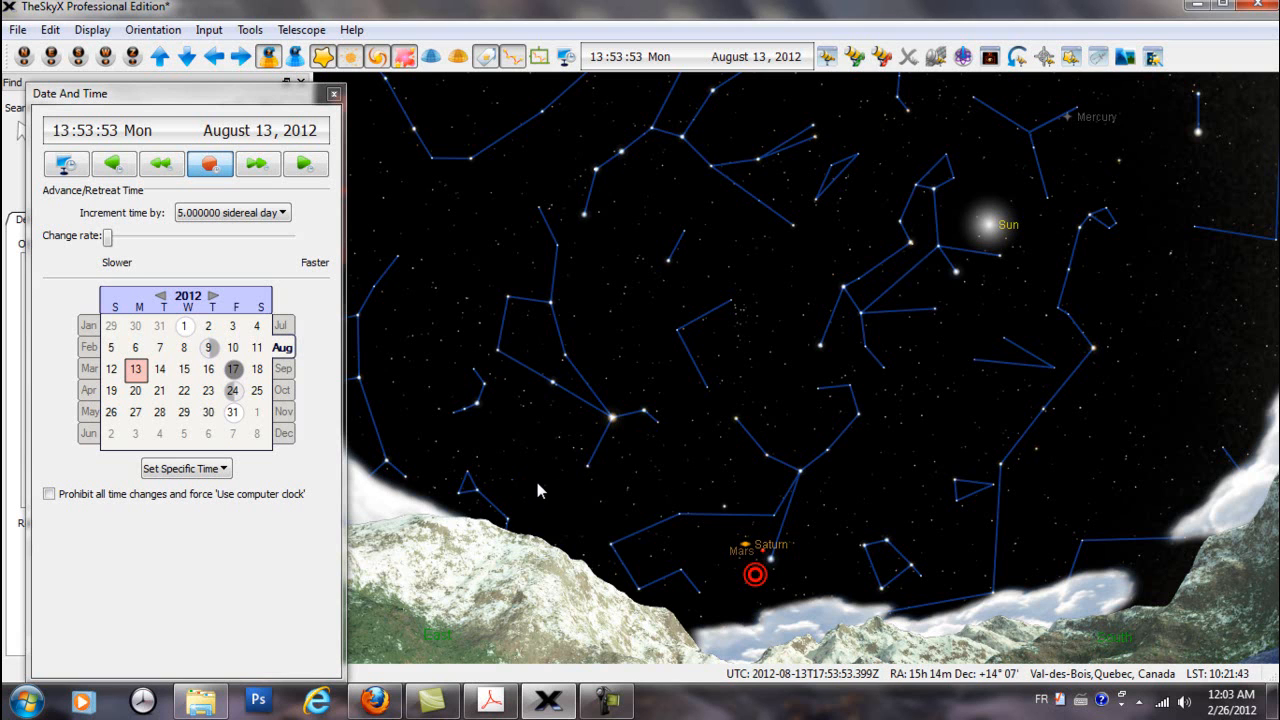
mouse_move(539, 484)
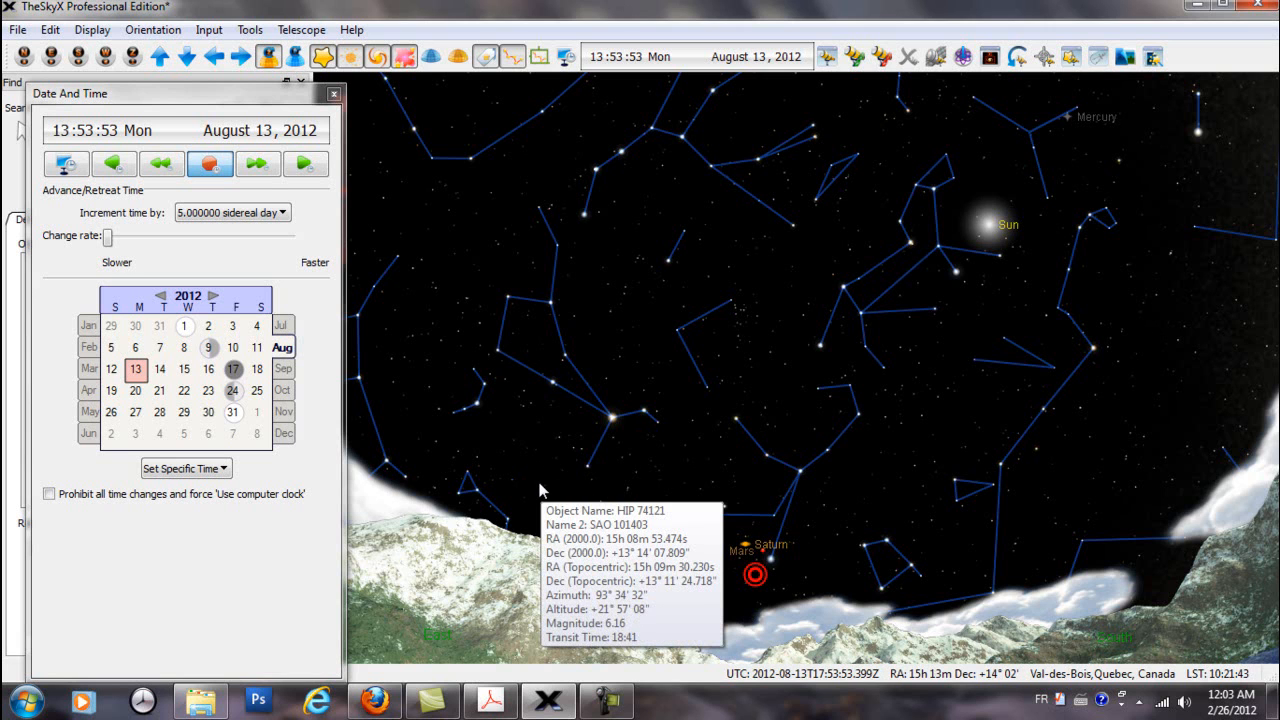